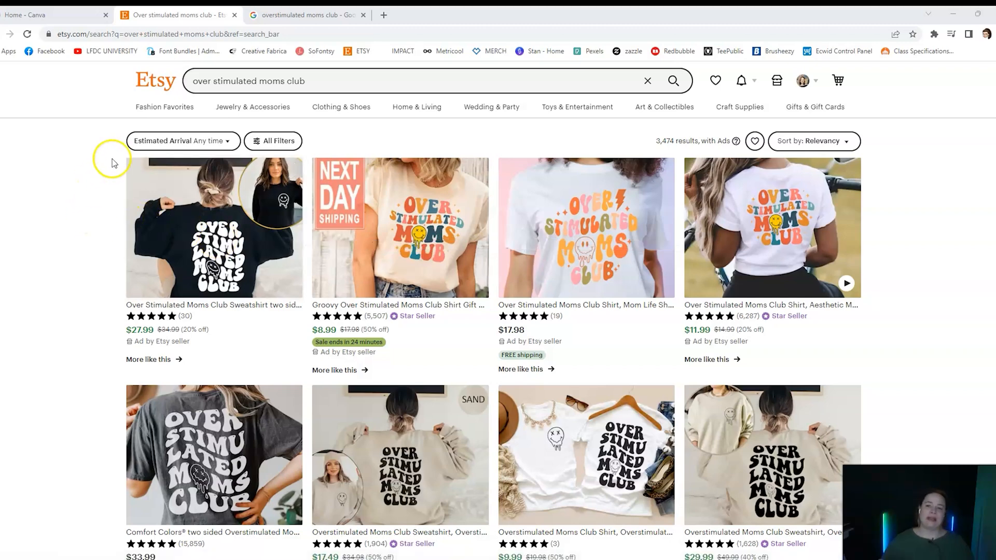
Examine the wavy-lettered shirt designs in the Etsy search results for "over stimulated moms club"
{"action": "left_click", "coordinate": [248, 220]}
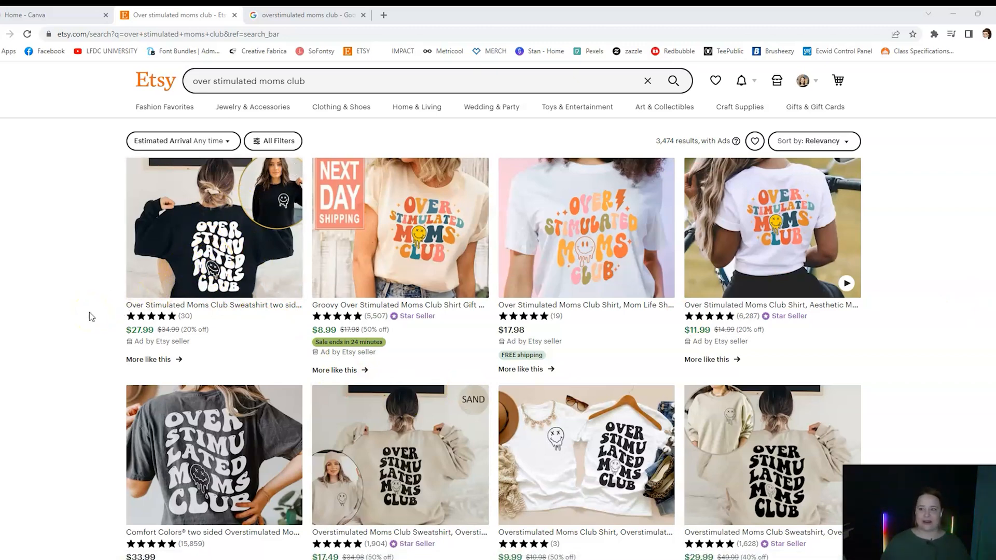
{"action": "scroll", "coordinate": [88, 313], "scroll_direction": "down", "scroll_amount": 4}
{"action": "scroll", "coordinate": [86, 315], "scroll_direction": "down", "scroll_amount": 3}
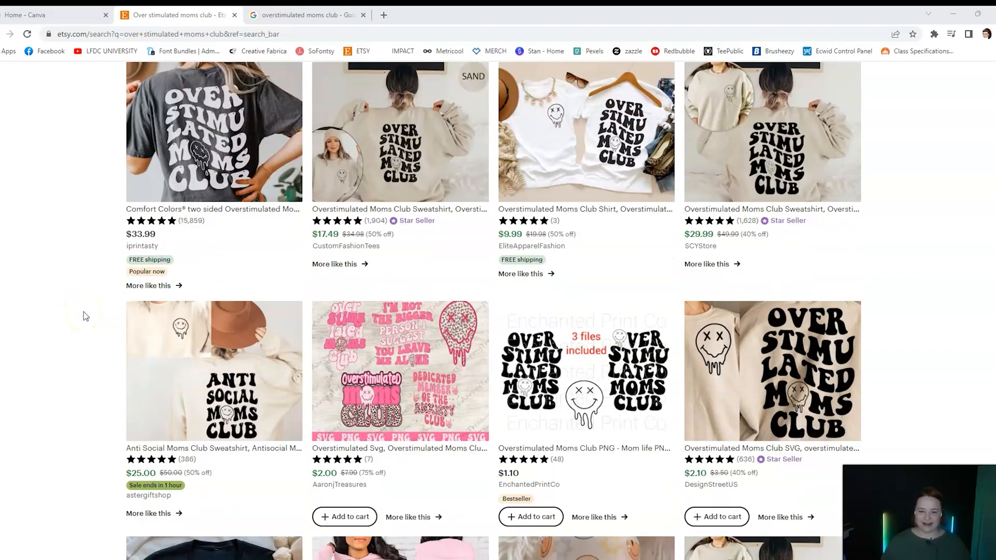
{"action": "scroll", "coordinate": [85, 316], "scroll_direction": "down", "scroll_amount": 2}
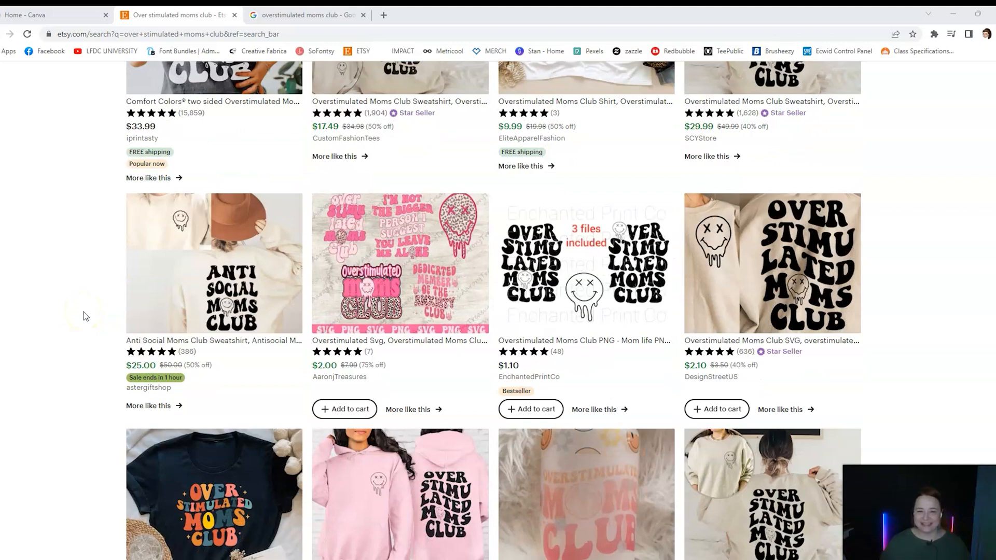
{"action": "scroll", "coordinate": [86, 316], "scroll_direction": "down", "scroll_amount": 4}
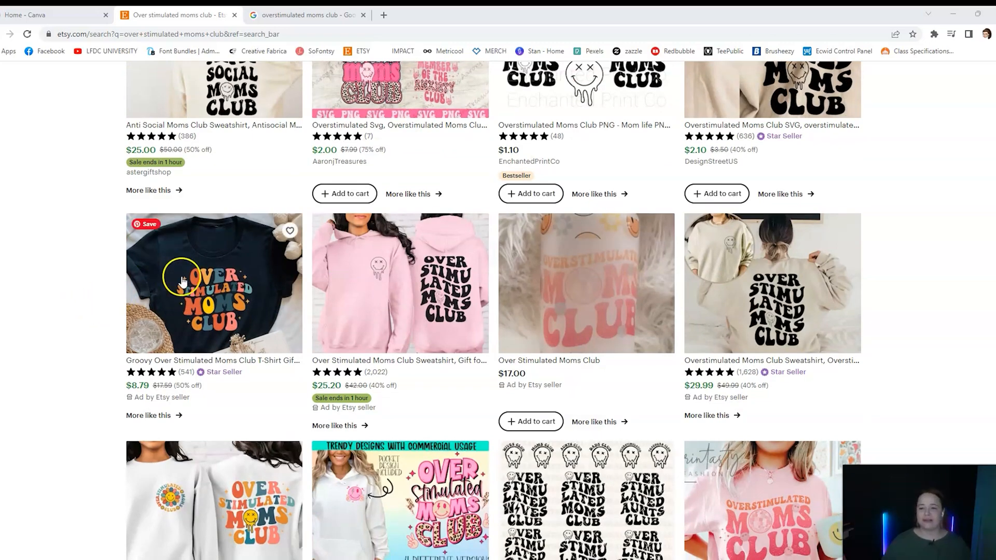
{"action": "scroll", "coordinate": [66, 344], "scroll_direction": "up", "scroll_amount": 4}
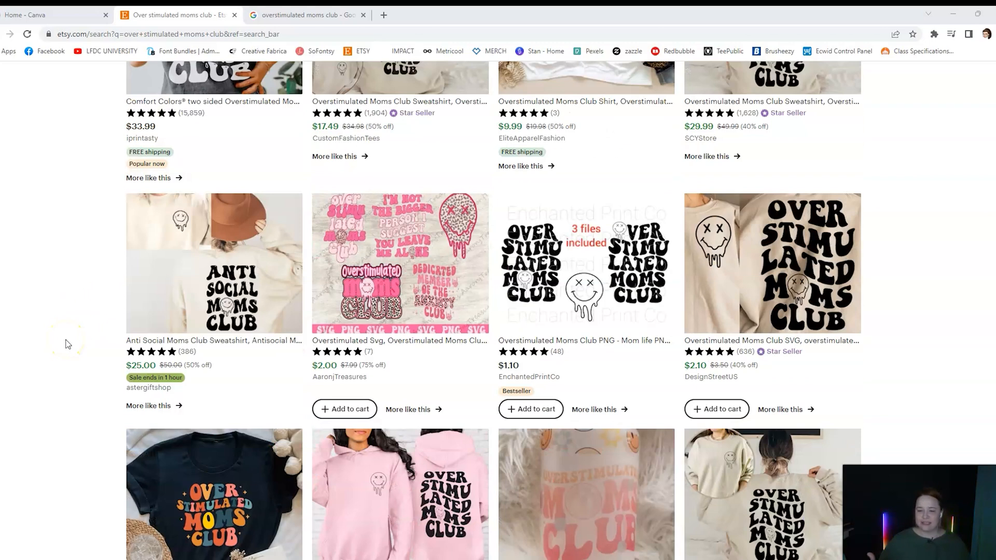
{"action": "scroll", "coordinate": [66, 344], "scroll_direction": "up", "scroll_amount": 6}
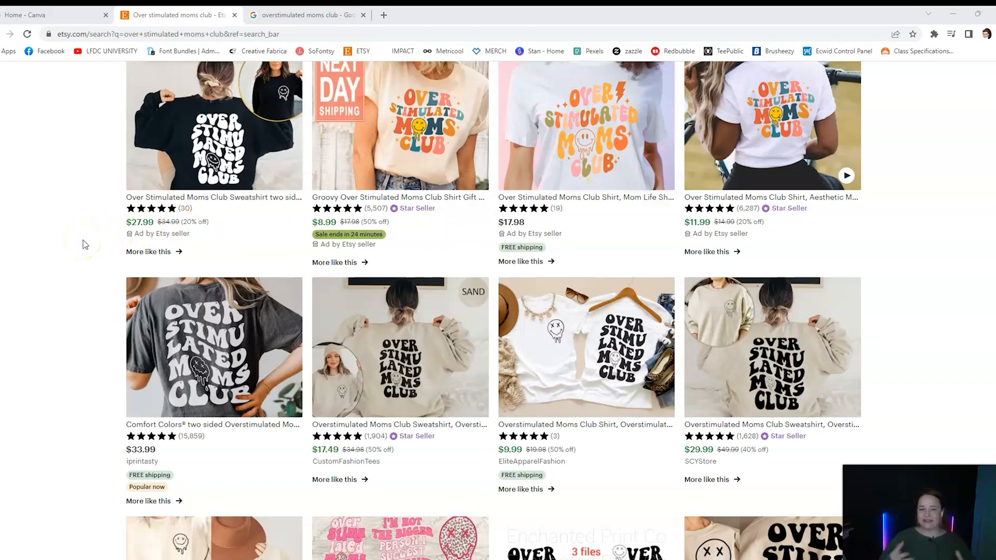
{"action": "left_click", "coordinate": [124, 233]}
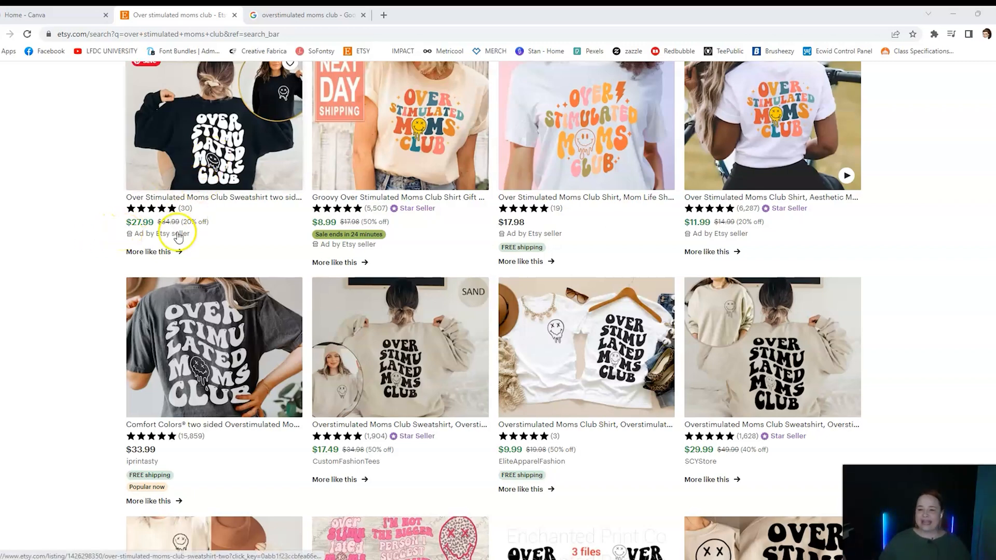
{"action": "scroll", "coordinate": [108, 299], "scroll_direction": "up", "scroll_amount": 2}
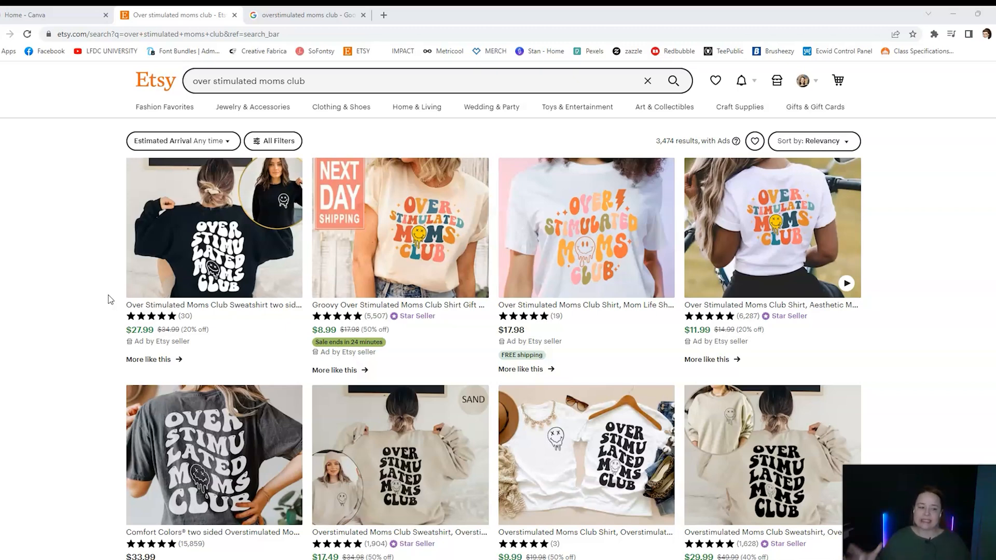
{"action": "left_click", "coordinate": [108, 294]}
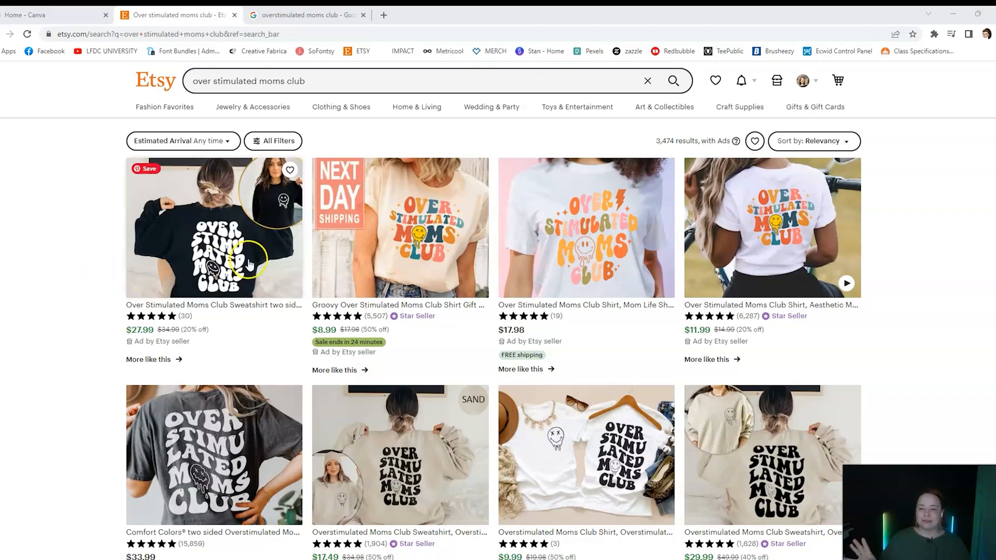
{"action": "left_click", "coordinate": [450, 267]}
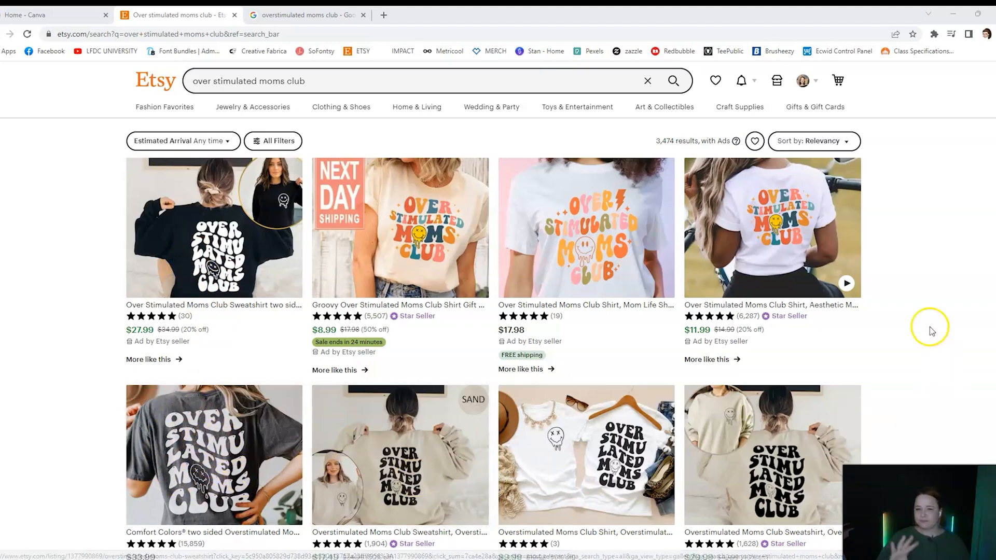
{"action": "left_click", "coordinate": [288, 14]}
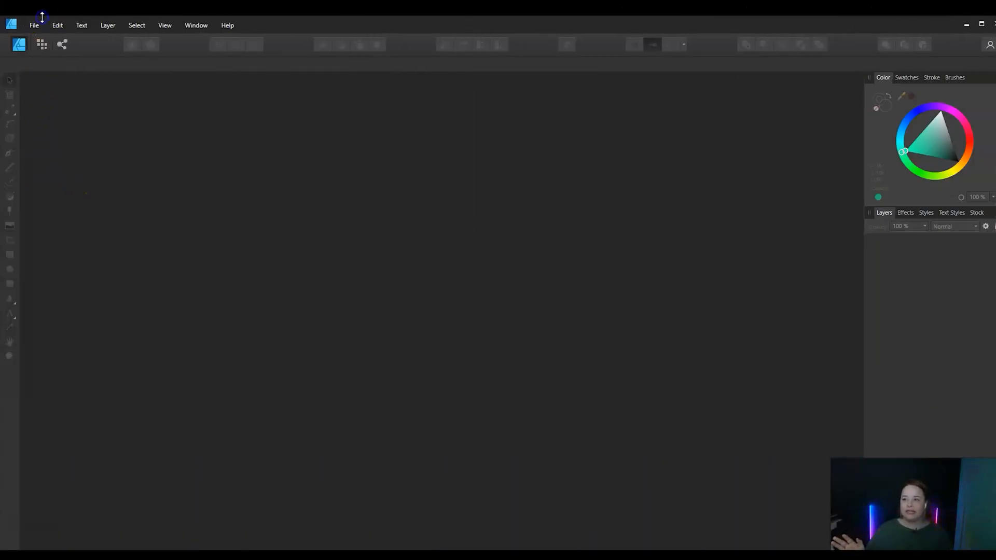
Switch to Affinity Designer and create a new document with pixel units, 3600 px wide and 3600 px high
{"action": "left_click", "coordinate": [36, 26]}
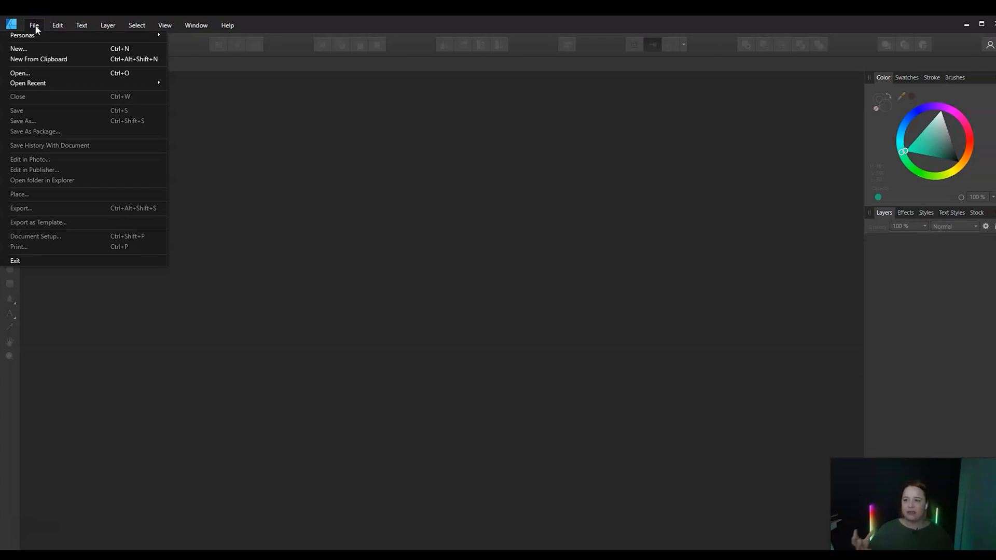
{"action": "left_click", "coordinate": [31, 50]}
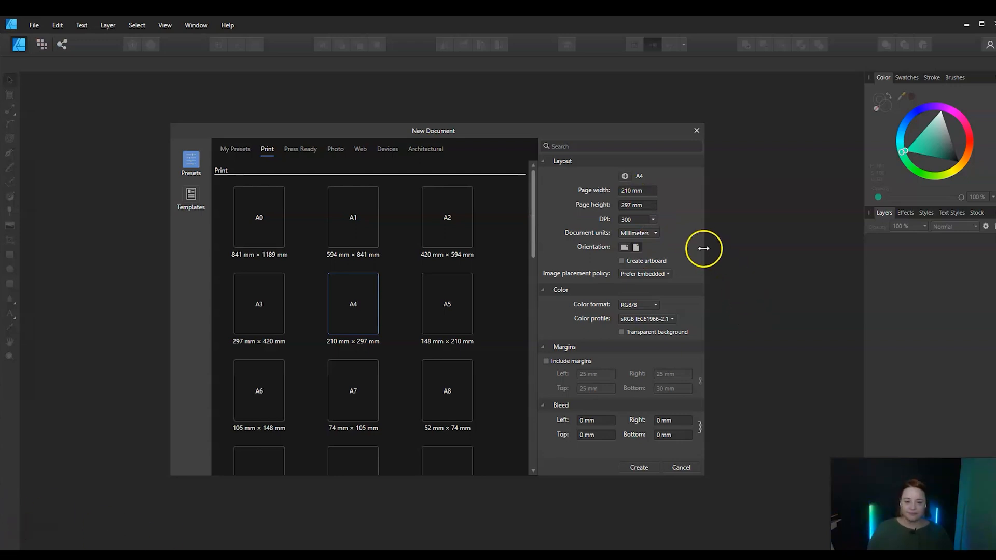
{"action": "left_click", "coordinate": [655, 235]}
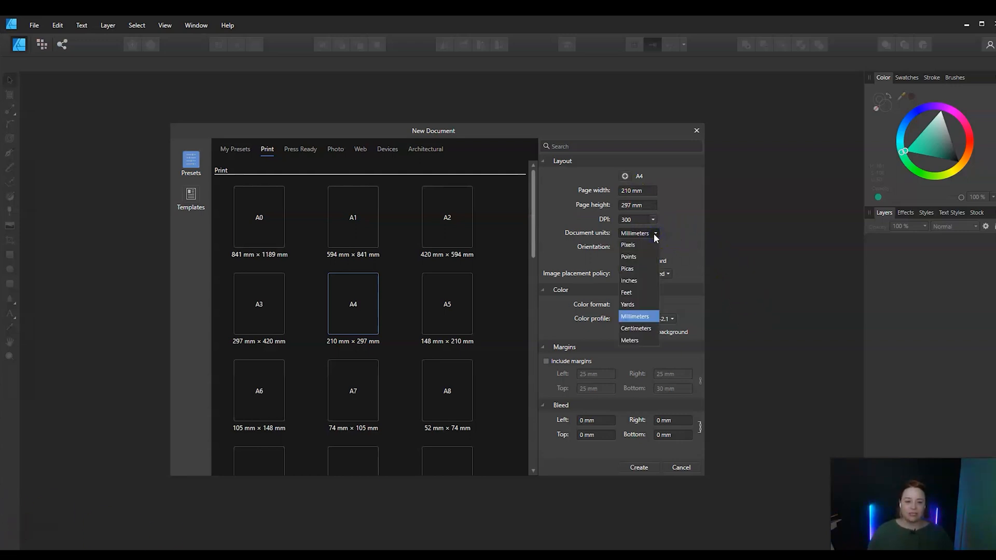
{"action": "left_click", "coordinate": [641, 244]}
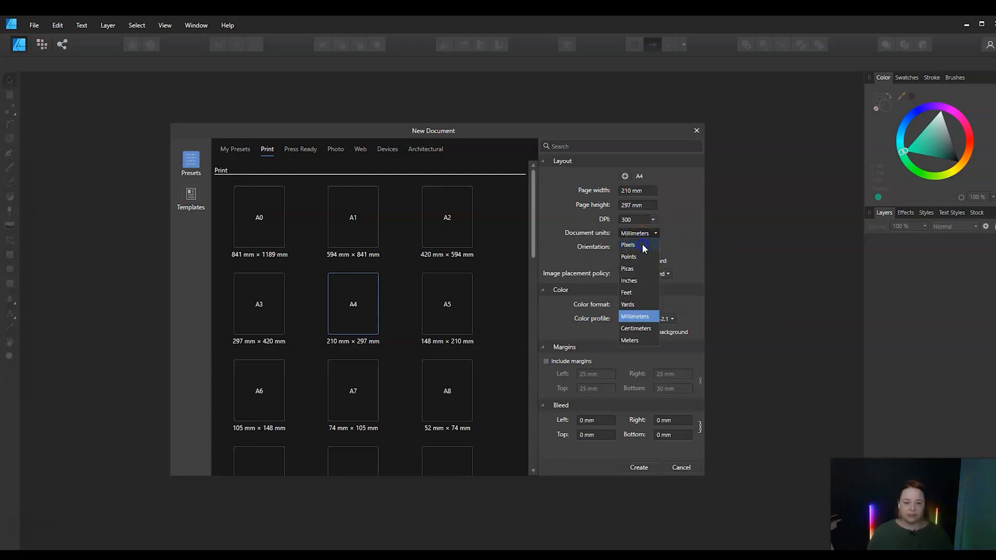
{"action": "left_click", "coordinate": [628, 190]}
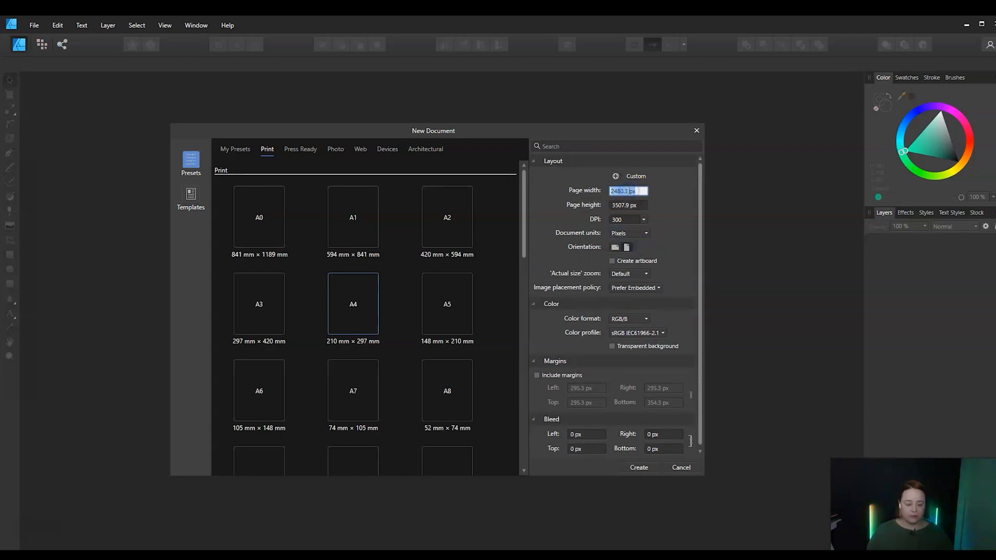
{"action": "type", "text": "3600"}
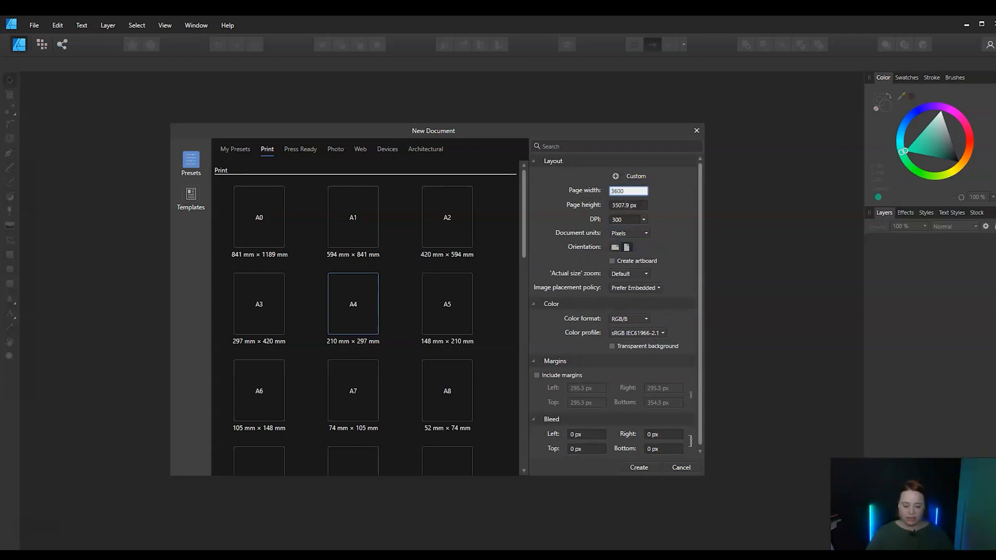
{"action": "key", "text": "Tab"}
{"action": "type", "text": "3600"}
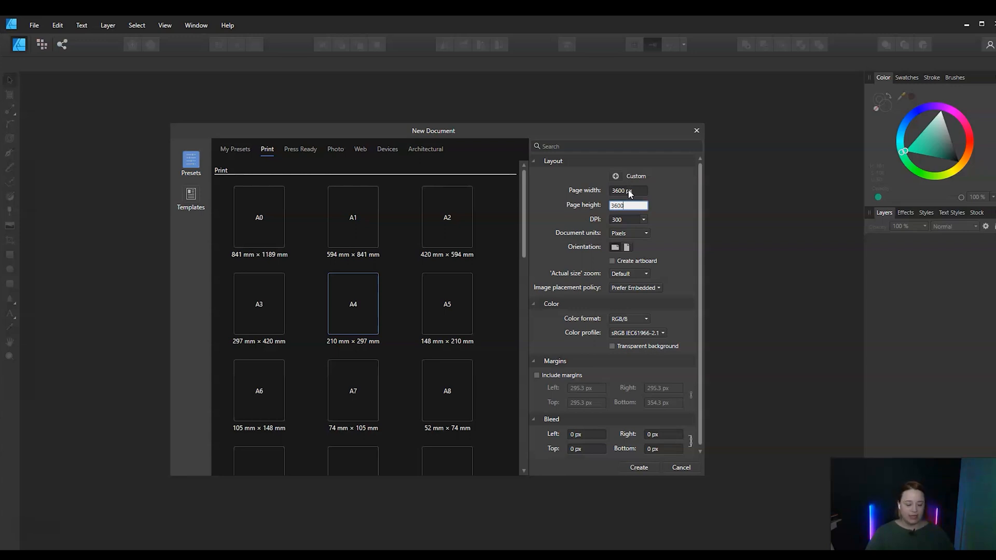
{"action": "key", "text": "Return"}
{"action": "key", "text": "Return"}
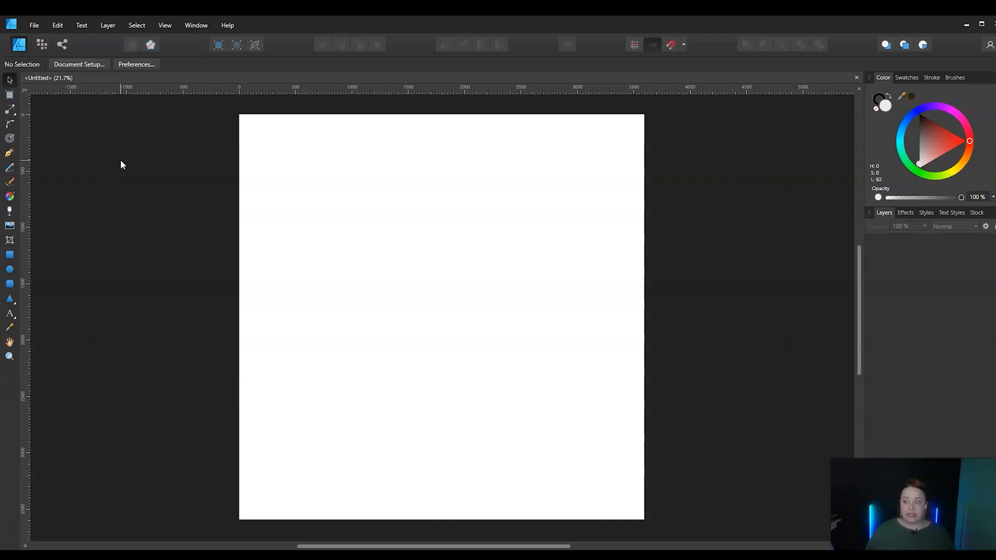
Place the reference photo How'd They do that.jpg about 980 px wide and move it to the page's left side, just below mid-height
{"action": "left_click", "coordinate": [38, 27]}
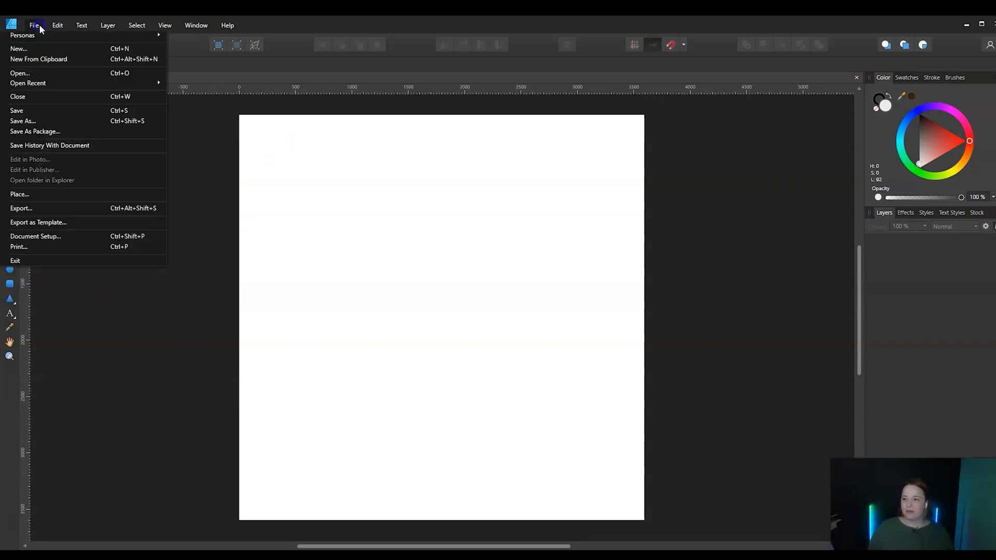
{"action": "left_click", "coordinate": [41, 195]}
{"action": "double_click", "coordinate": [281, 156]}
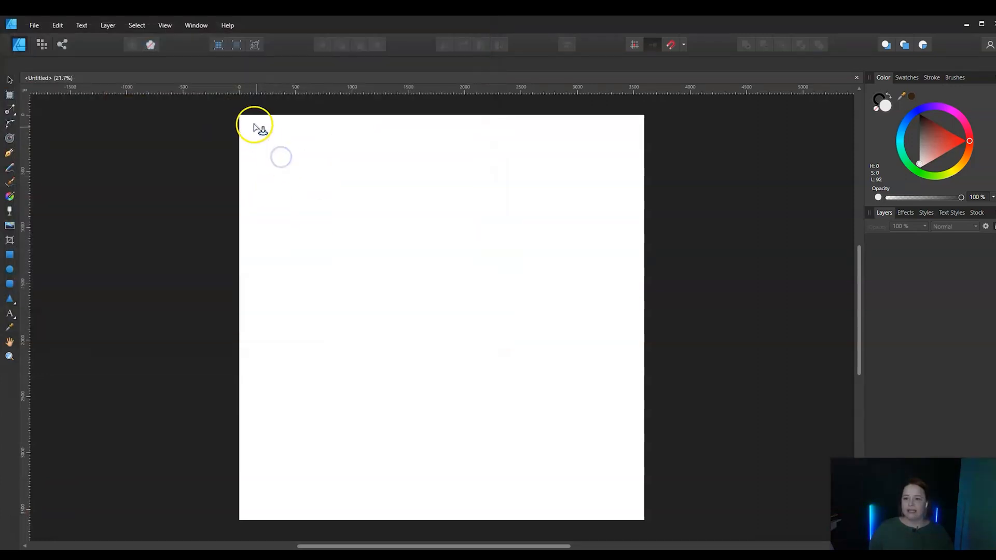
{"action": "left_click_drag", "start_coordinate": [253, 125], "coordinate": [335, 271]}
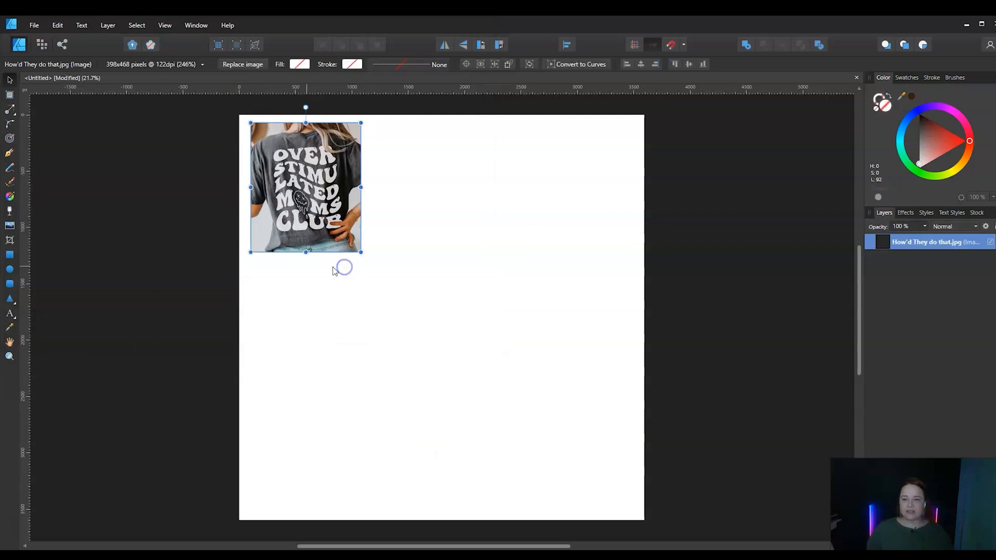
{"action": "left_click", "coordinate": [193, 221]}
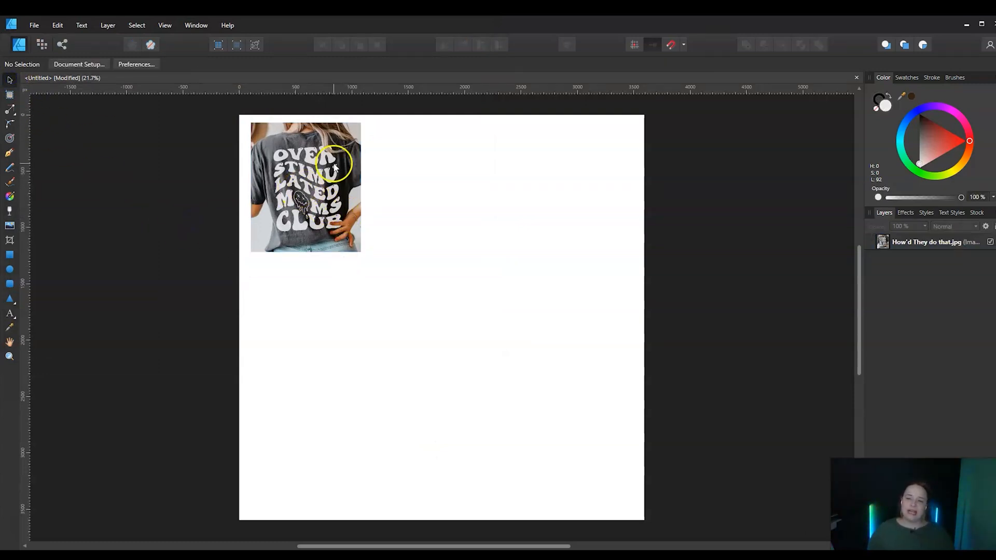
{"action": "left_click_drag", "start_coordinate": [334, 167], "coordinate": [335, 326]}
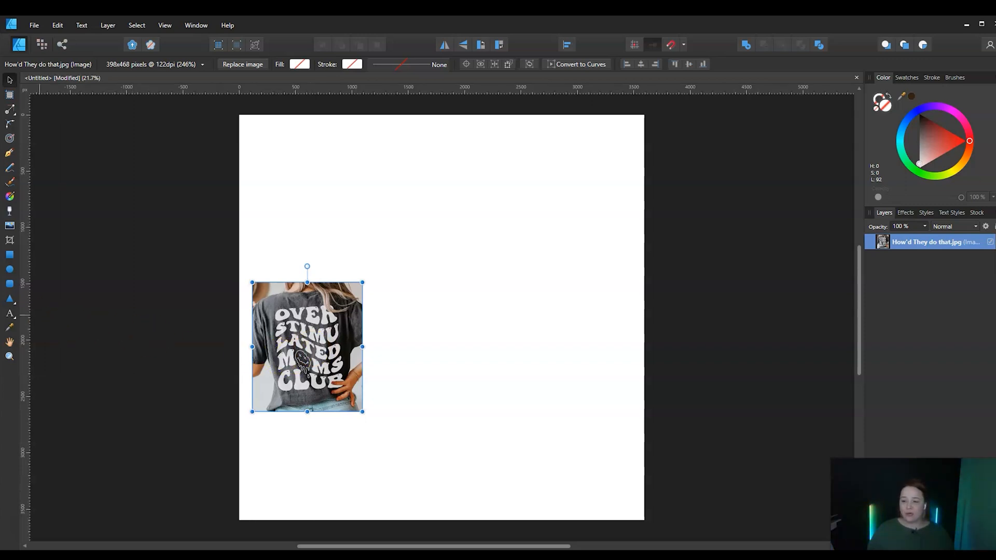
Add the art text "Over" above the reference photo and enlarge it to about 201 pt in the upper middle of the page
{"action": "key", "text": "t"}
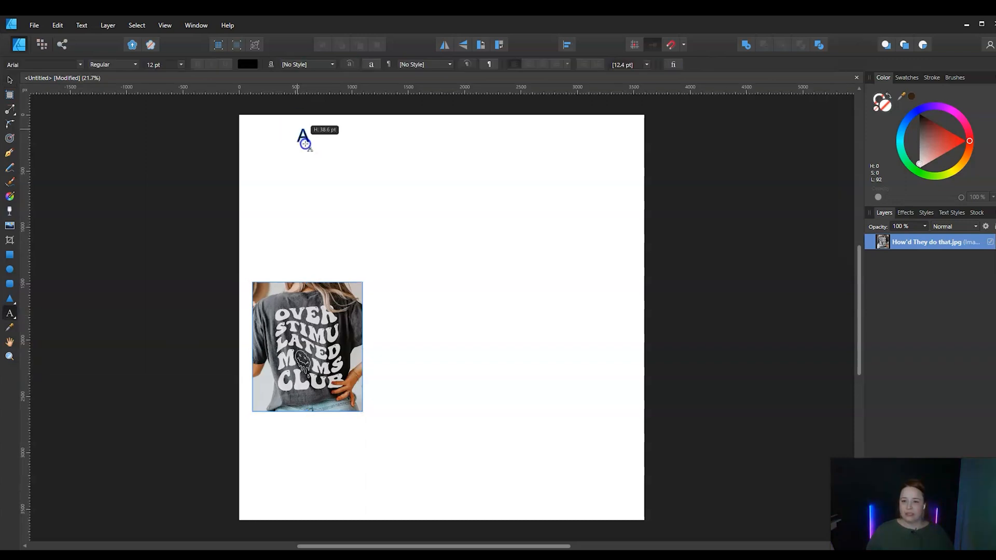
{"action": "left_click_drag", "start_coordinate": [302, 139], "coordinate": [367, 167]}
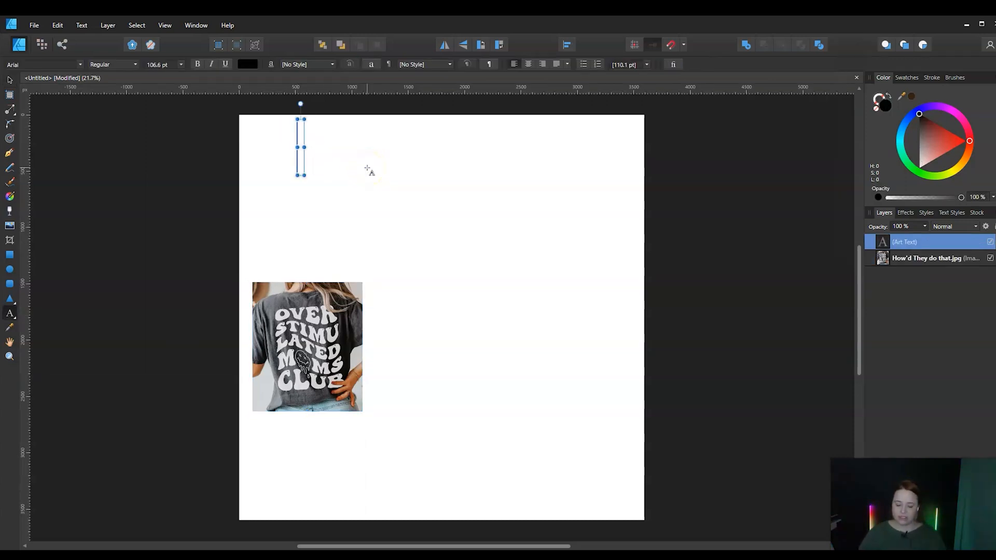
{"action": "type", "text": "Over"}
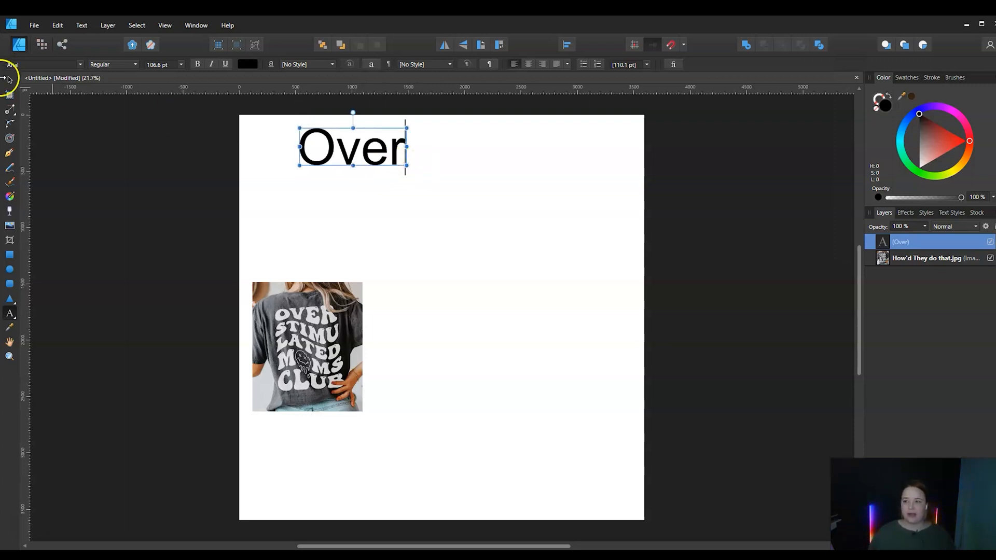
{"action": "left_click", "coordinate": [10, 83]}
{"action": "left_click_drag", "start_coordinate": [407, 165], "coordinate": [491, 211]}
{"action": "left_click_drag", "start_coordinate": [429, 178], "coordinate": [460, 194]}
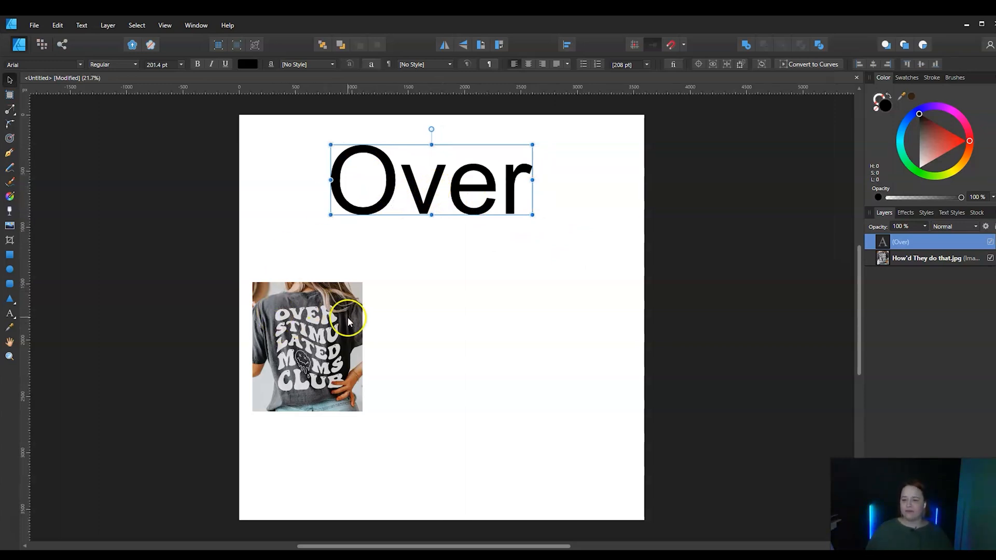
Set the "Over" text to the Super Vibes font at 200 pt and reposition it slightly near the page's upper edge
{"action": "left_click", "coordinate": [80, 66]}
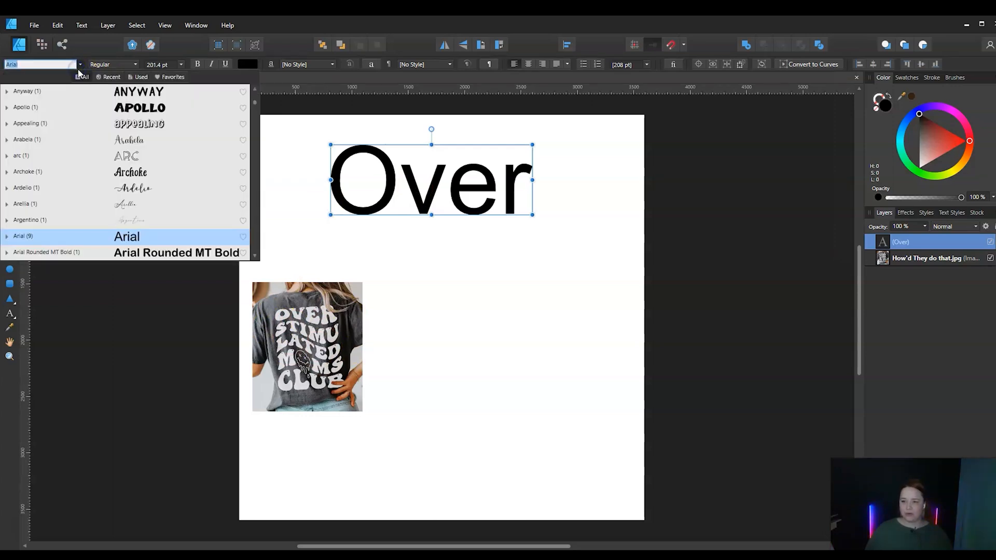
{"action": "scroll", "coordinate": [156, 197], "scroll_direction": "down", "scroll_amount": 10}
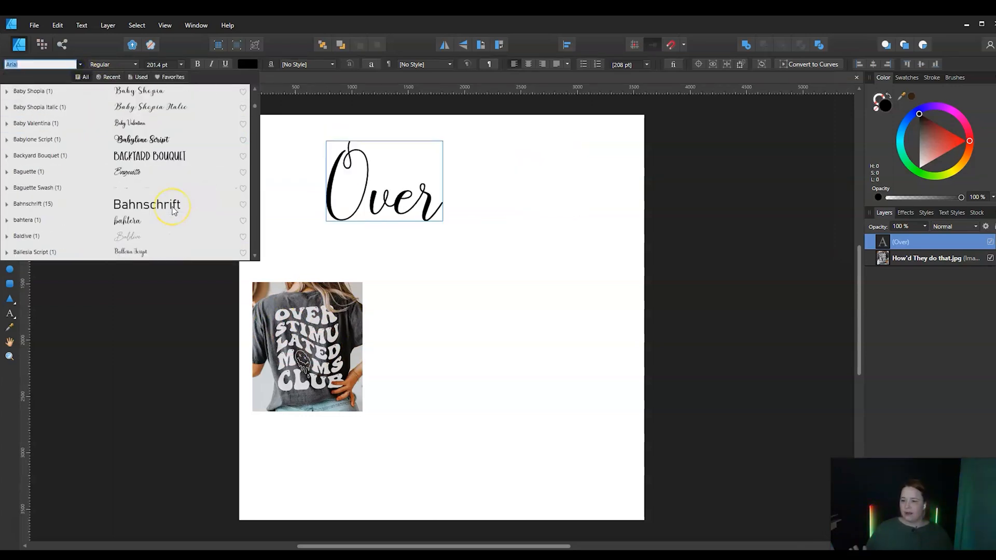
{"action": "scroll", "coordinate": [174, 210], "scroll_direction": "down", "scroll_amount": 2}
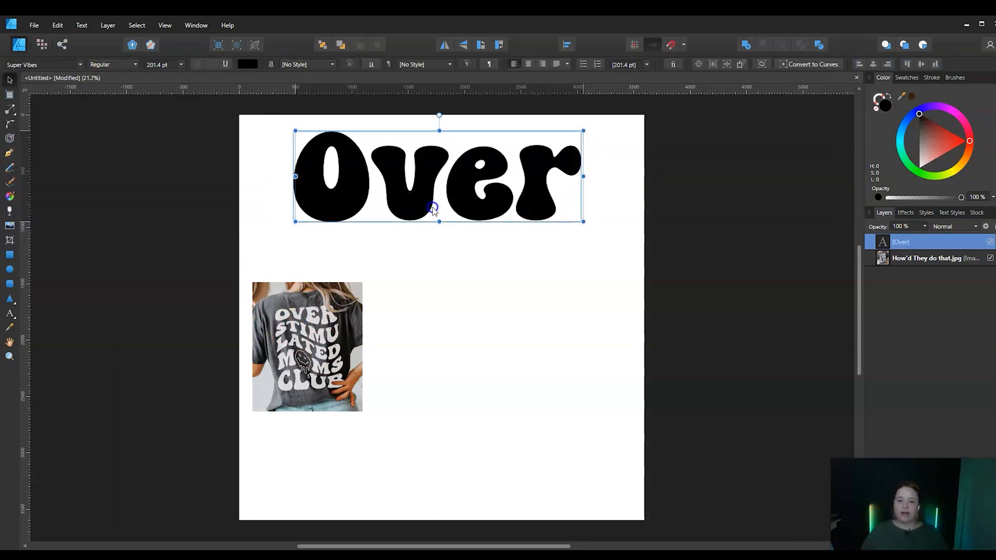
{"action": "left_click_drag", "start_coordinate": [433, 209], "coordinate": [433, 210]}
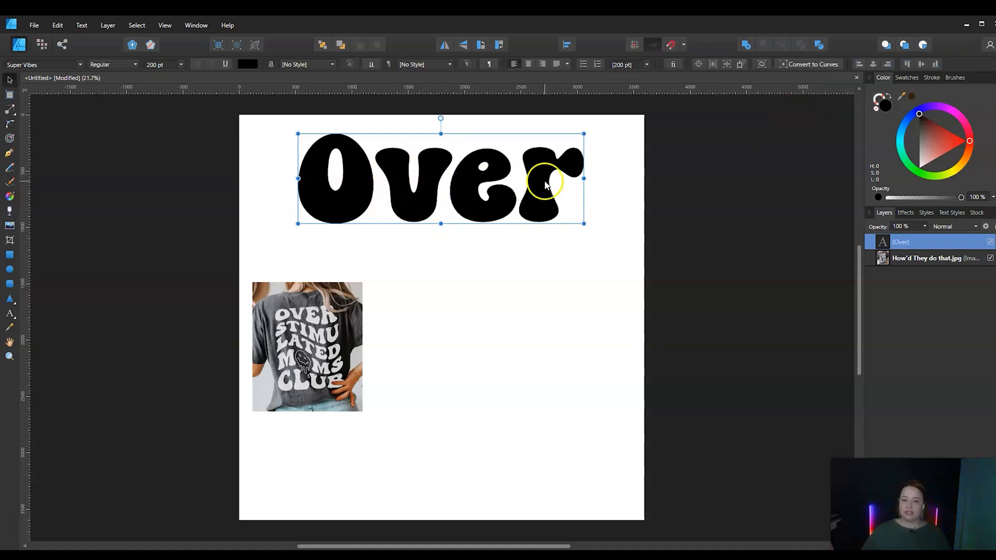
{"action": "mouse_move", "coordinate": [438, 200]}
{"action": "left_mouse_down"}
{"action": "mouse_move", "coordinate": [455, 196]}
{"action": "mouse_move", "coordinate": [420, 202]}
{"action": "mouse_move", "coordinate": [427, 209]}
{"action": "left_mouse_up"}
{"action": "double_click", "coordinate": [466, 196]}
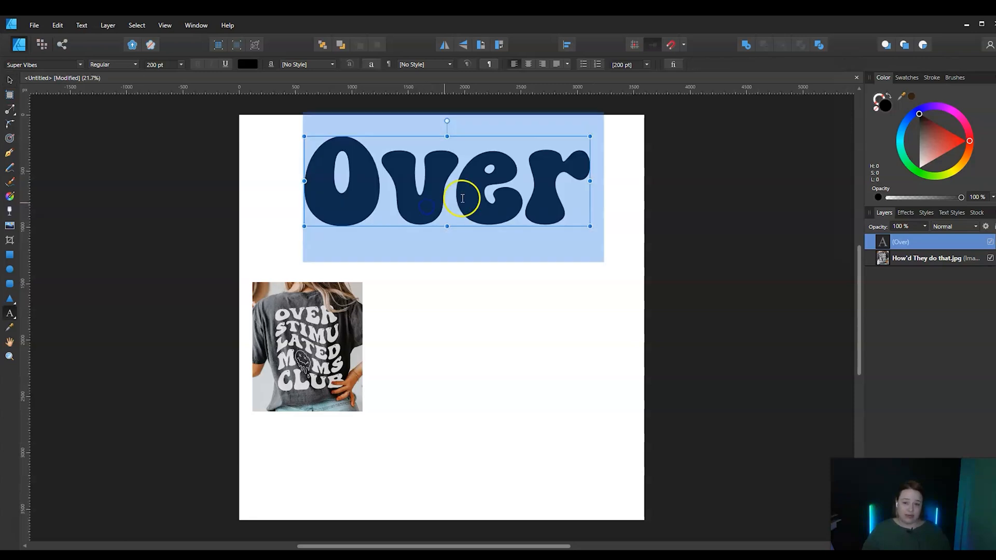
{"action": "left_click", "coordinate": [456, 193]}
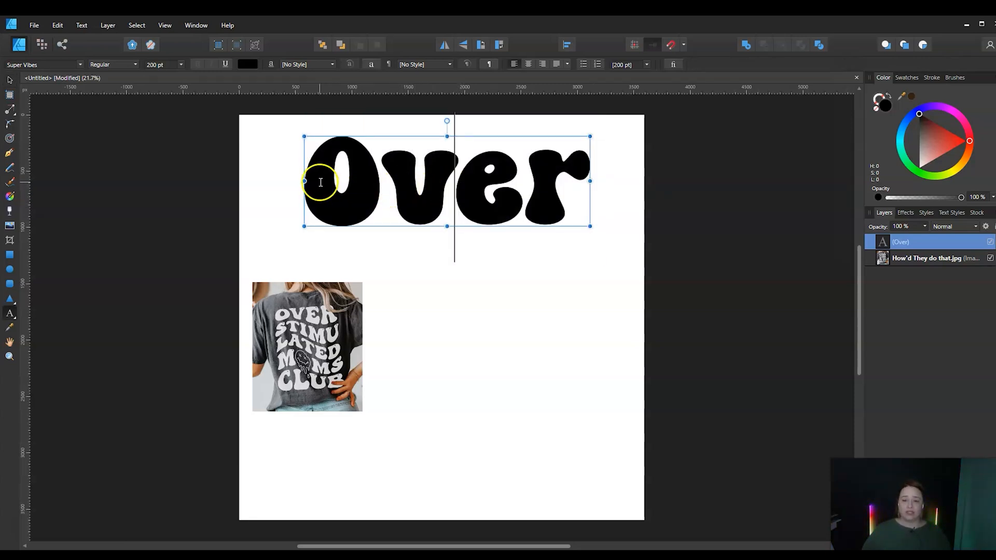
{"action": "left_click", "coordinate": [320, 182]}
{"action": "left_click", "coordinate": [10, 80]}
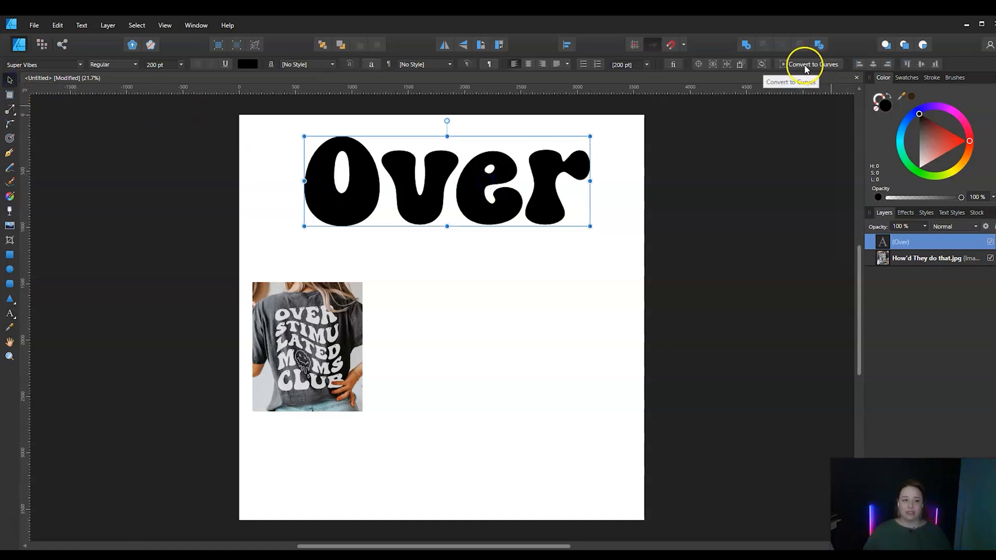
Convert the "Over" text to curves and ungroup it into separate letters
{"action": "left_click", "coordinate": [805, 65]}
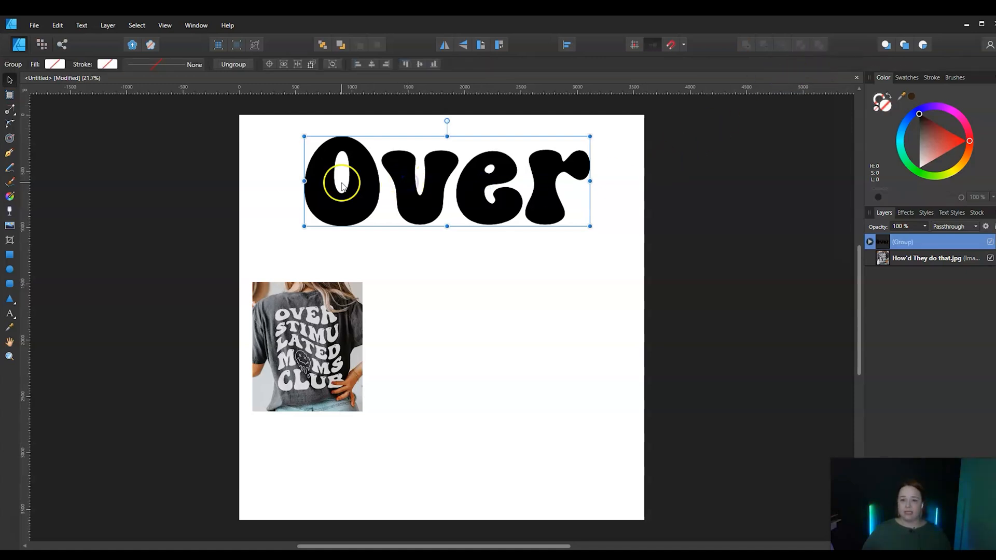
{"action": "double_click", "coordinate": [357, 181]}
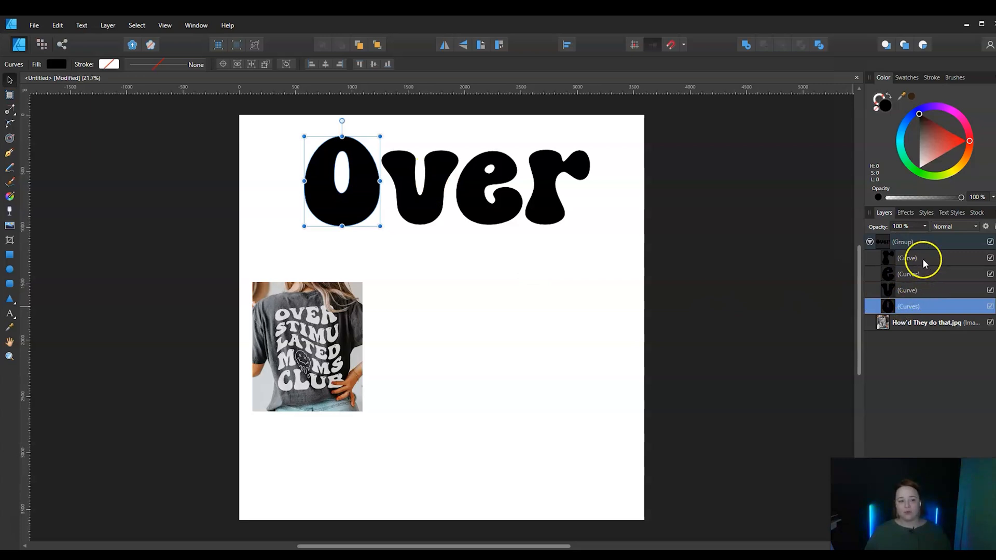
{"action": "left_click", "coordinate": [421, 228]}
{"action": "left_click", "coordinate": [231, 165]}
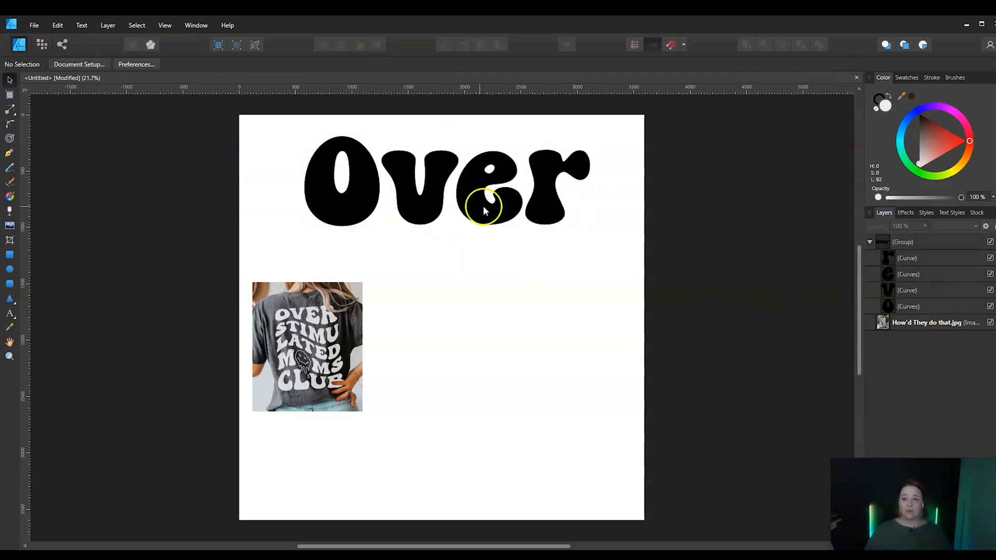
{"action": "left_click", "coordinate": [434, 195]}
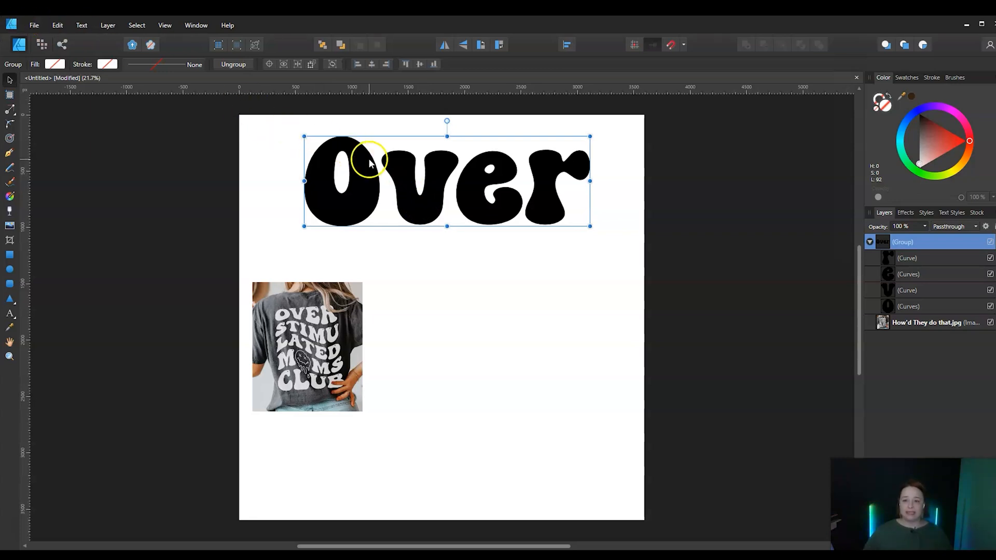
{"action": "left_click", "coordinate": [233, 64]}
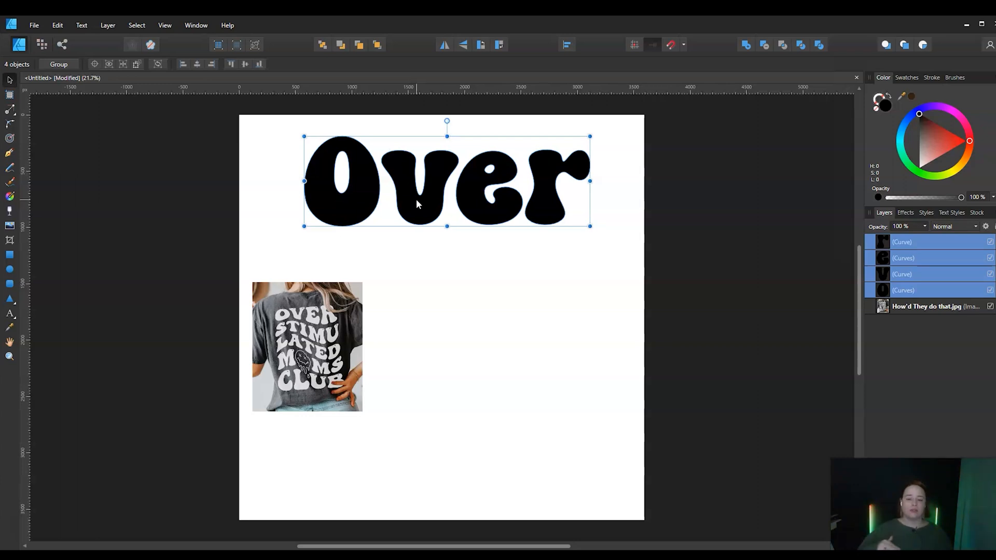
Align the tops of the four letters vertically to the selection bounds
{"action": "left_click", "coordinate": [568, 46]}
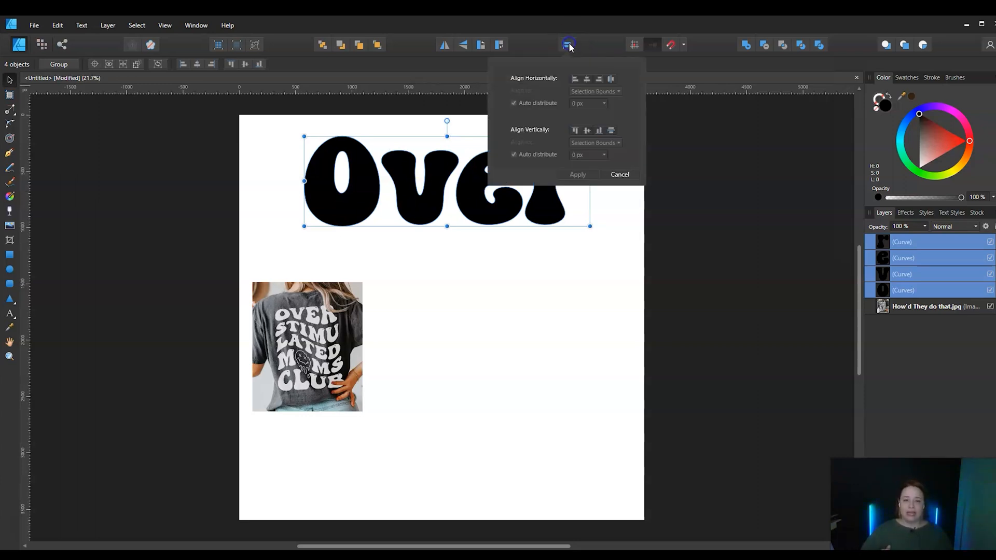
{"action": "left_click", "coordinate": [575, 130]}
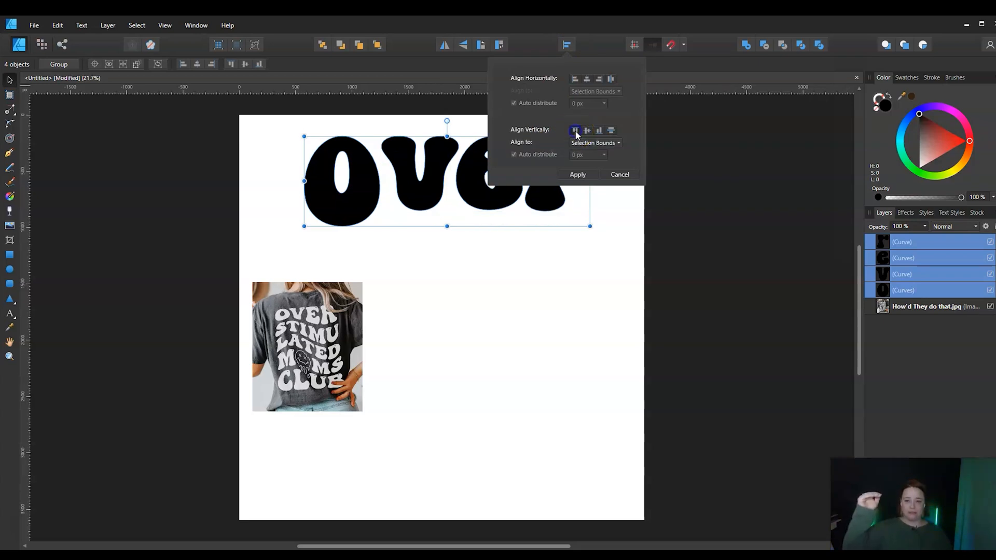
{"action": "left_click", "coordinate": [579, 175]}
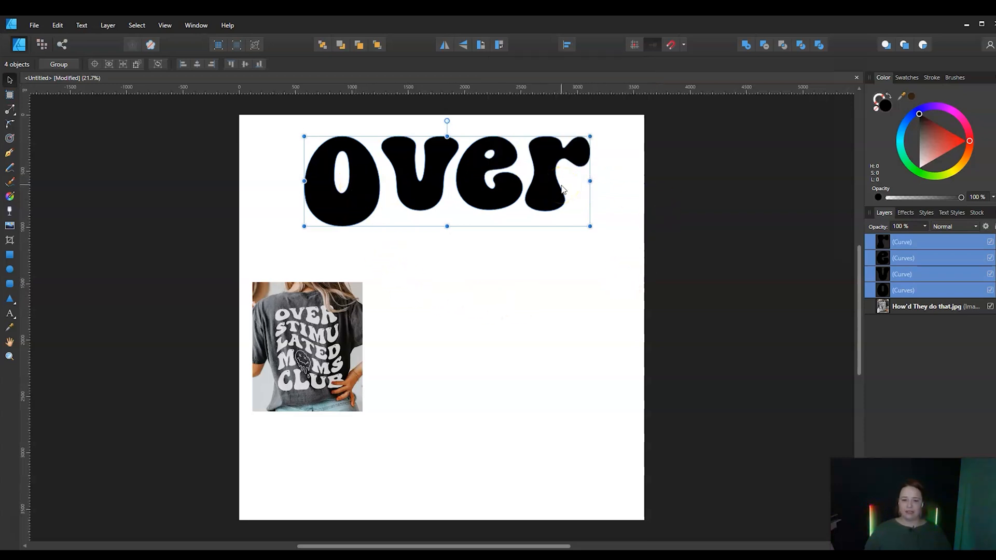
{"action": "left_click", "coordinate": [600, 291]}
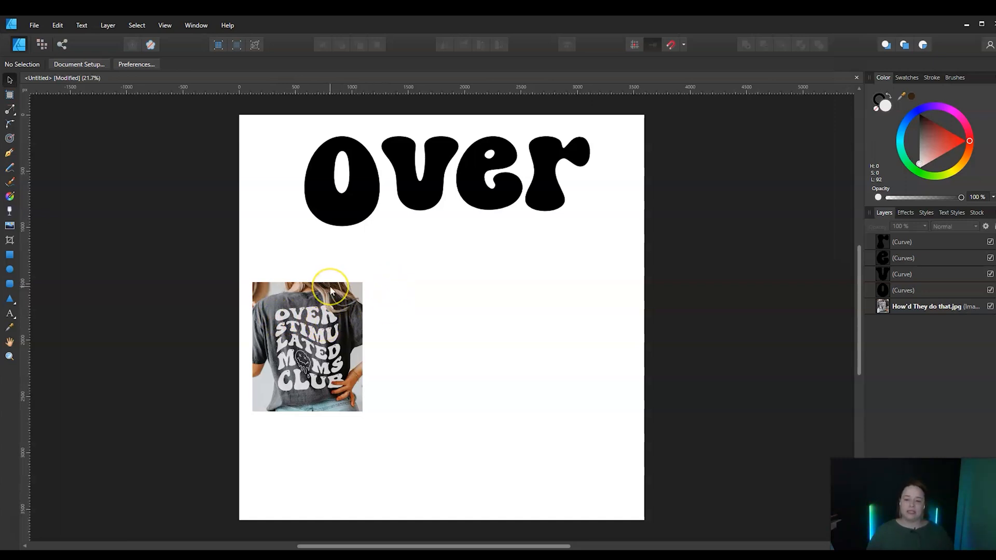
Stretch the lowercase v, e and r downward, each longer than the previous letter, keeping their tops level with the O
{"action": "left_click", "coordinate": [435, 192]}
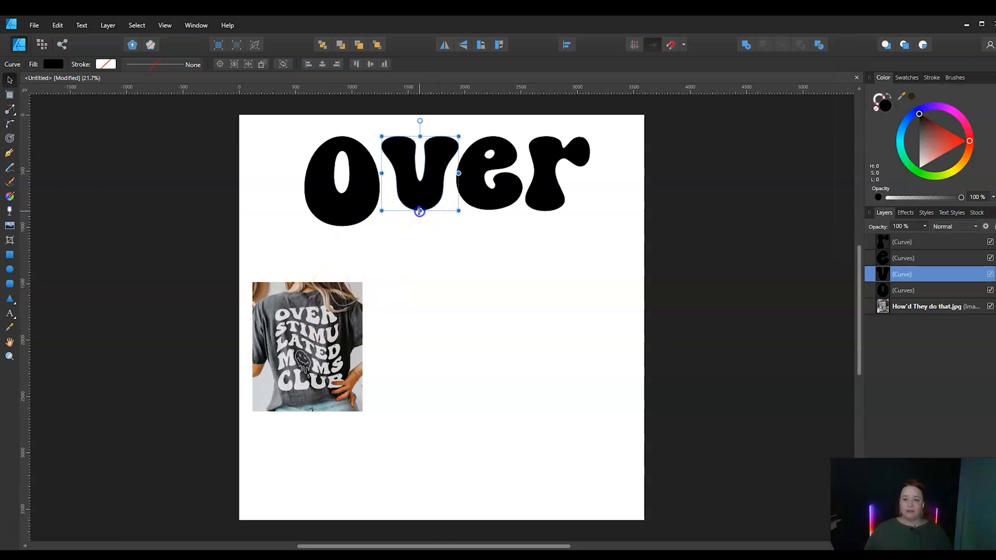
{"action": "left_click_drag", "start_coordinate": [419, 211], "coordinate": [415, 236]}
{"action": "left_click", "coordinate": [485, 196]}
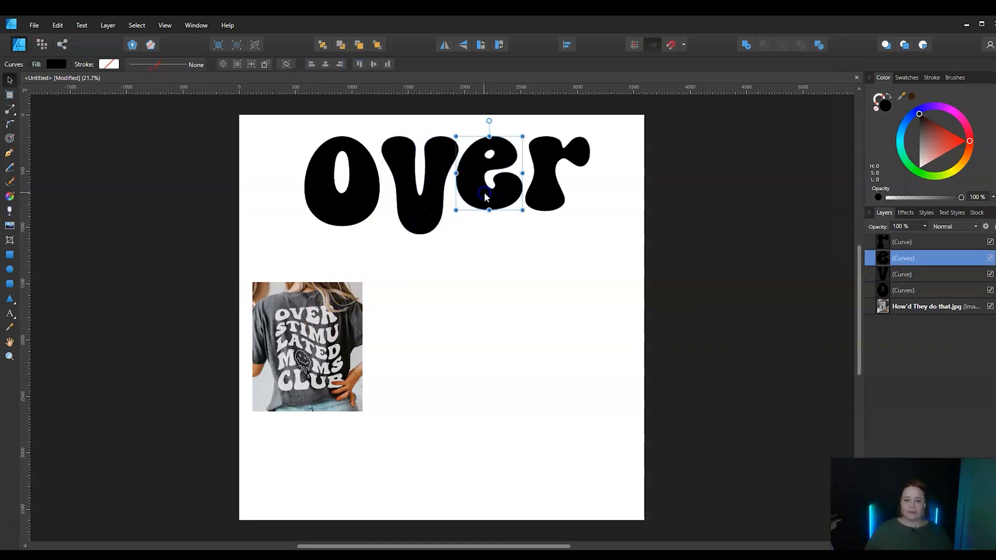
{"action": "left_click_drag", "start_coordinate": [486, 207], "coordinate": [486, 249]}
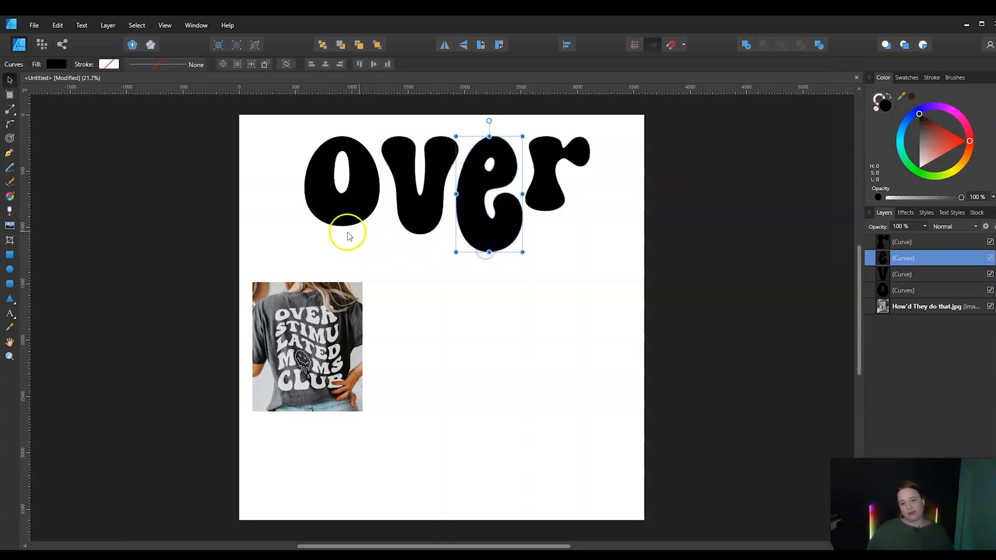
{"action": "left_click", "coordinate": [543, 199]}
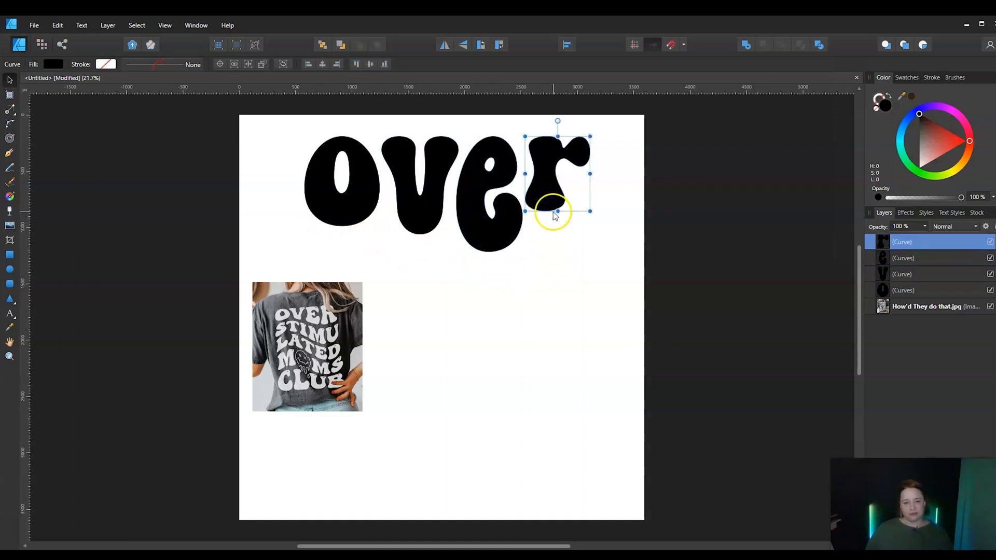
{"action": "left_click_drag", "start_coordinate": [557, 210], "coordinate": [557, 267]}
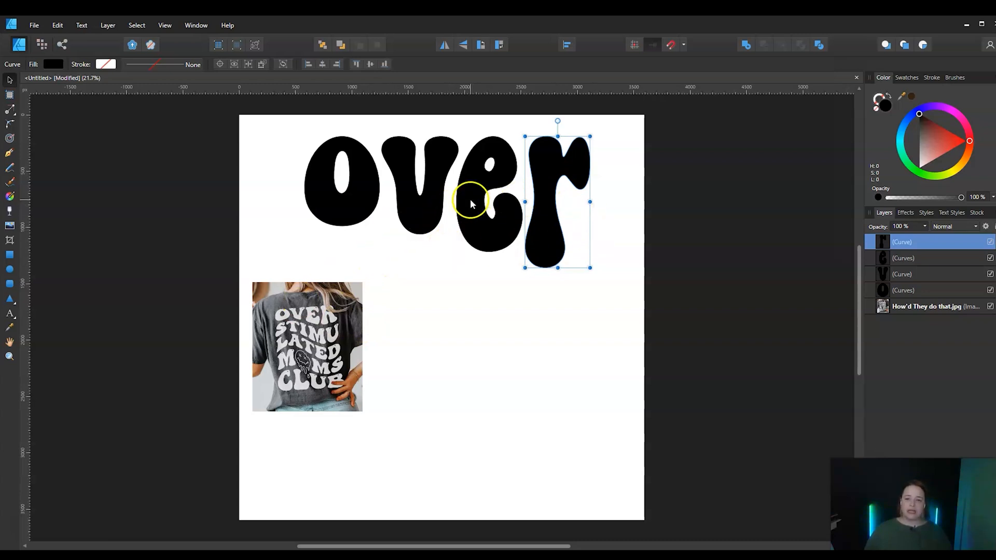
{"action": "left_click", "coordinate": [637, 203]}
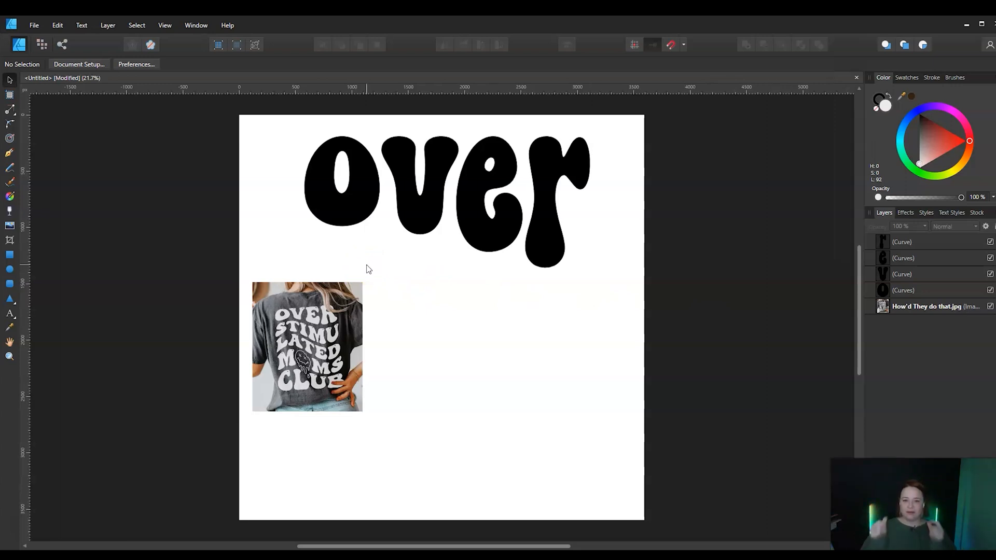
Stretch the capital V, E and R downward by increasing amounts so the bottom of OVER slopes down while the tops stay level
{"action": "left_click", "coordinate": [381, 226]}
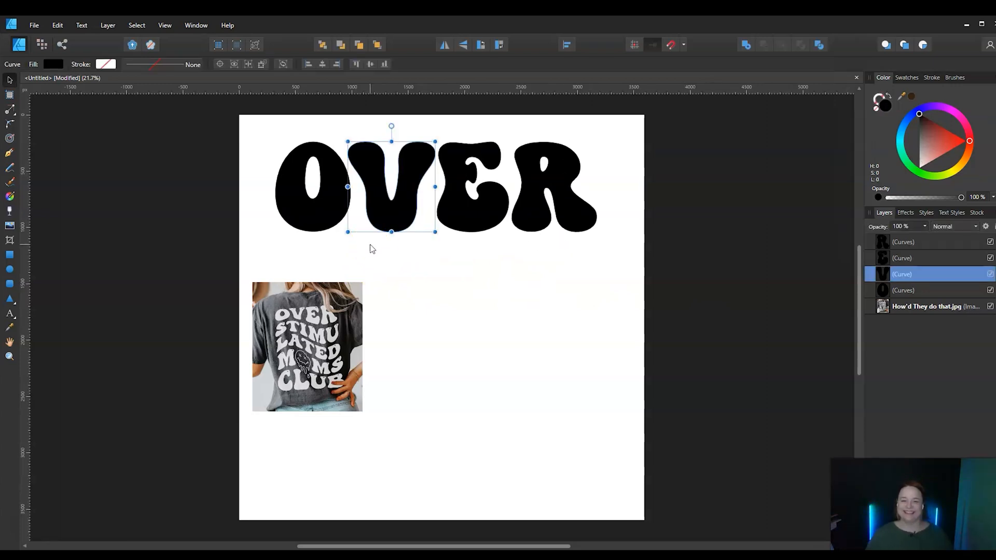
{"action": "left_click_drag", "start_coordinate": [391, 232], "coordinate": [390, 250]}
{"action": "left_click", "coordinate": [473, 209]}
{"action": "left_click_drag", "start_coordinate": [473, 232], "coordinate": [471, 268]}
{"action": "left_click", "coordinate": [542, 228]}
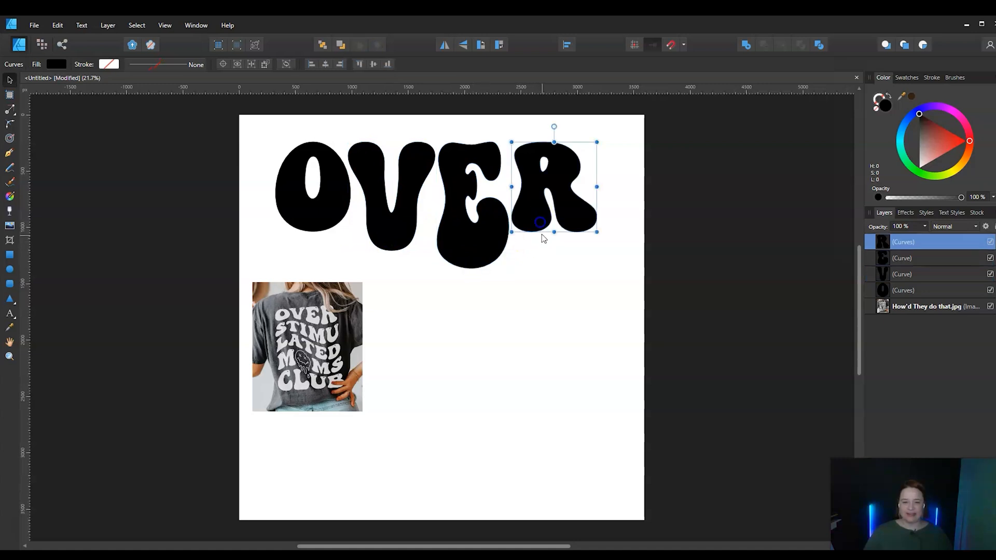
{"action": "left_click_drag", "start_coordinate": [554, 232], "coordinate": [549, 287]}
{"action": "left_click", "coordinate": [226, 239]}
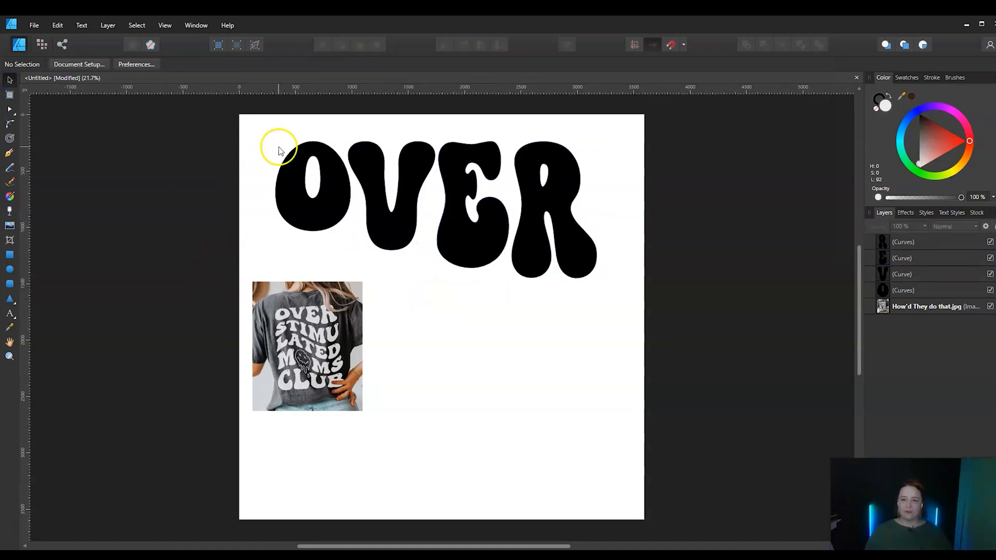
Move the OVER letters up close to the page's upper edge and the reference photo into the page's lower-left corner
{"action": "left_click_drag", "start_coordinate": [228, 123], "coordinate": [717, 338]}
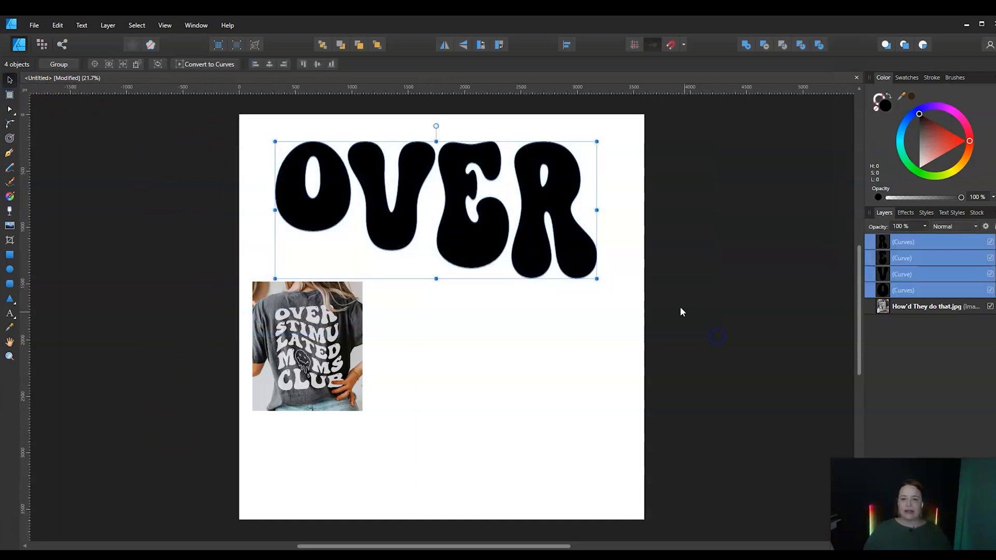
{"action": "left_click_drag", "start_coordinate": [477, 259], "coordinate": [476, 240]}
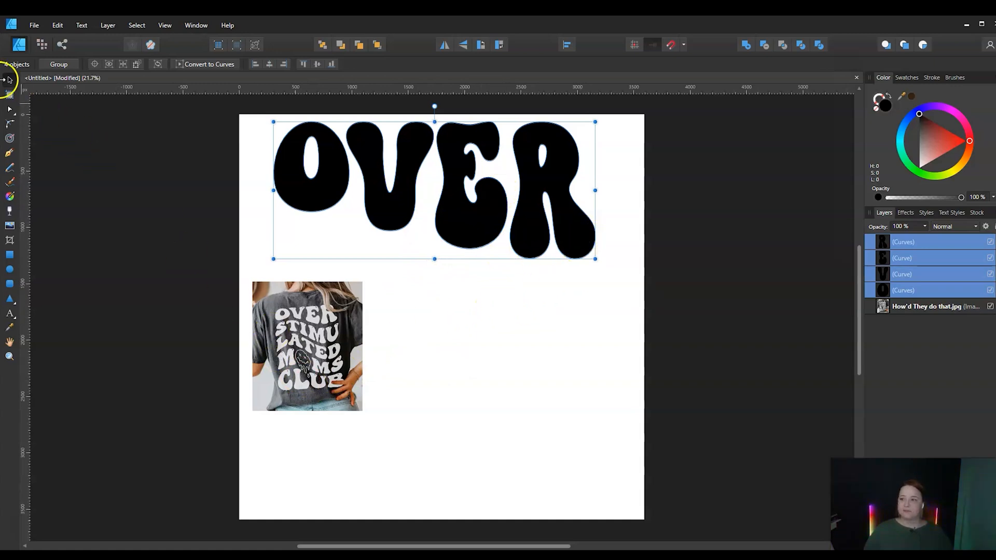
{"action": "left_click", "coordinate": [339, 354]}
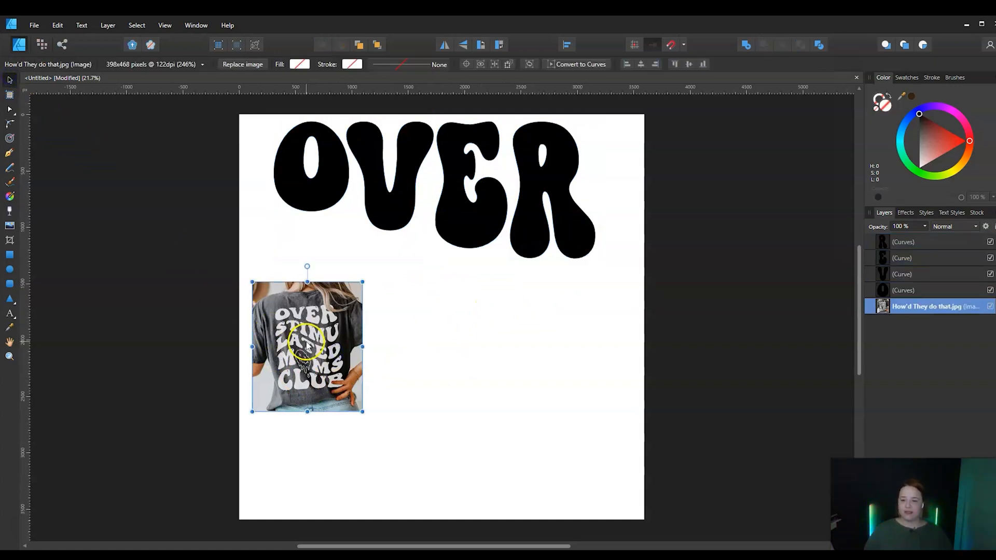
{"action": "left_click_drag", "start_coordinate": [308, 345], "coordinate": [324, 425]}
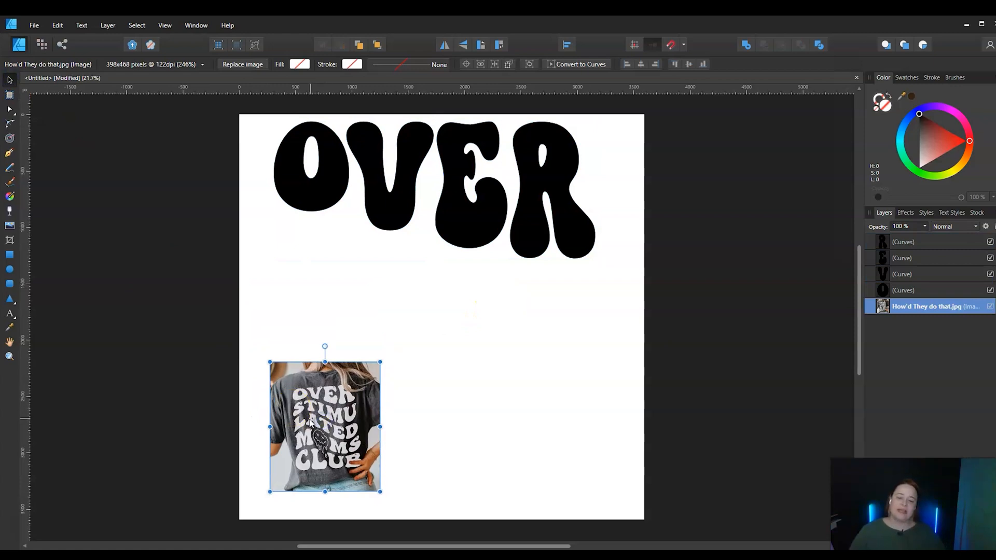
{"action": "left_click", "coordinate": [296, 411]}
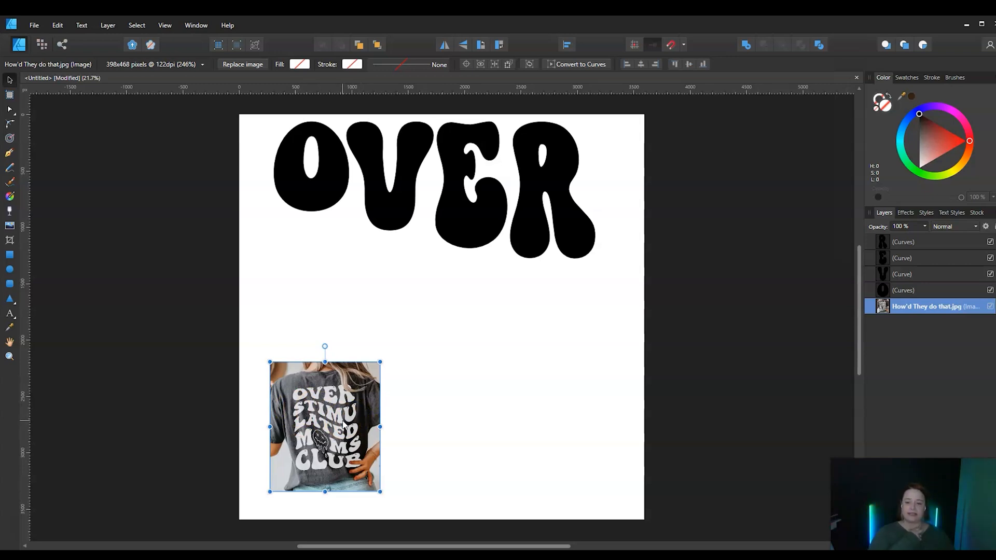
{"action": "left_click", "coordinate": [323, 407]}
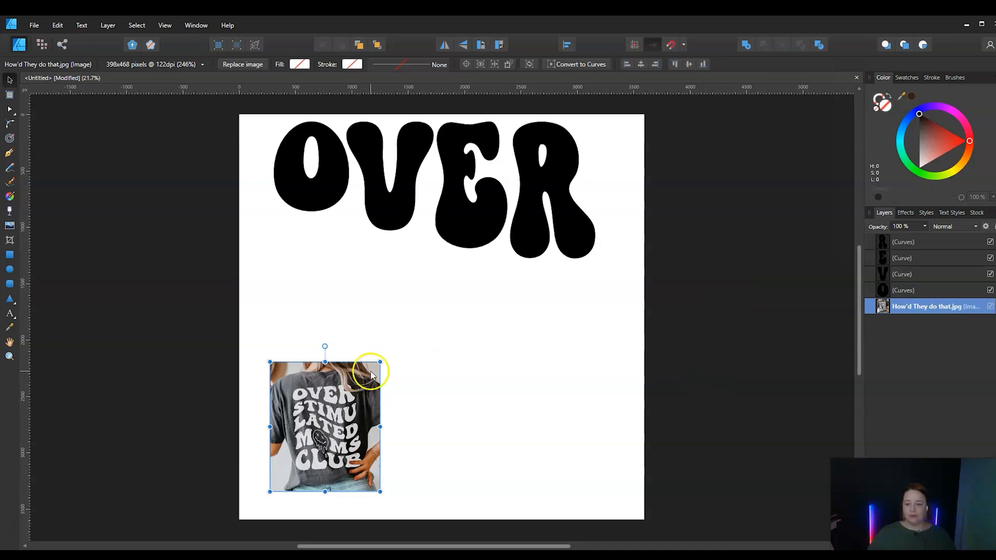
{"action": "left_click_drag", "start_coordinate": [337, 427], "coordinate": [312, 449]}
Draw an open S-shaped wave about 2800 px wide with the Pen tool below the OVER lettering, cresting first and dipping toward its right end
{"action": "left_click", "coordinate": [9, 155]}
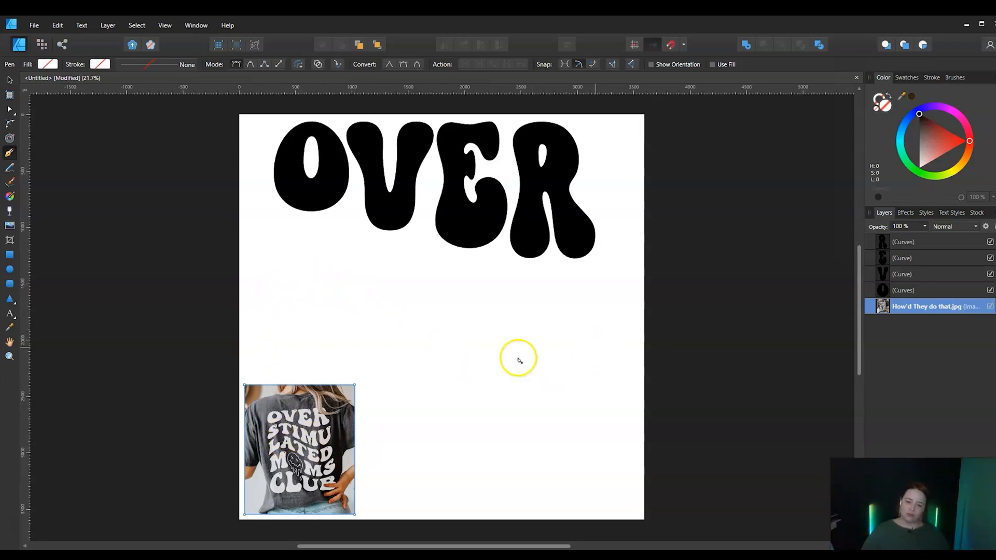
{"action": "left_click", "coordinate": [269, 292]}
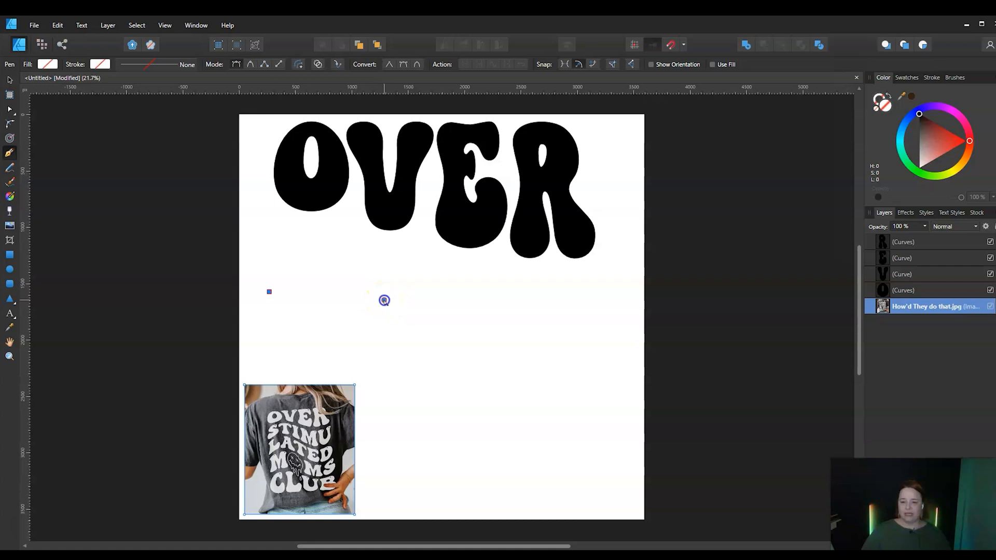
{"action": "left_click_drag", "start_coordinate": [383, 301], "coordinate": [433, 343]}
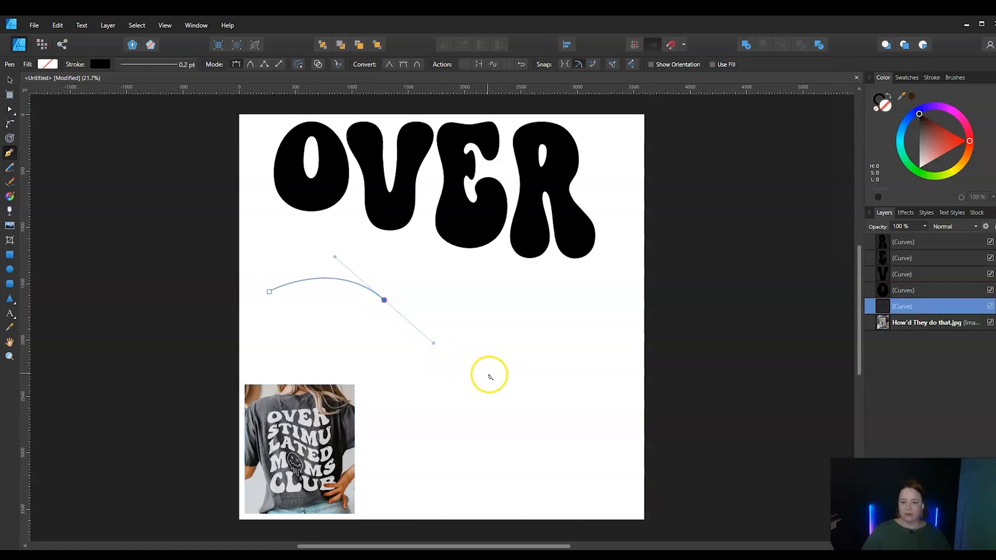
{"action": "left_click_drag", "start_coordinate": [511, 379], "coordinate": [565, 377]}
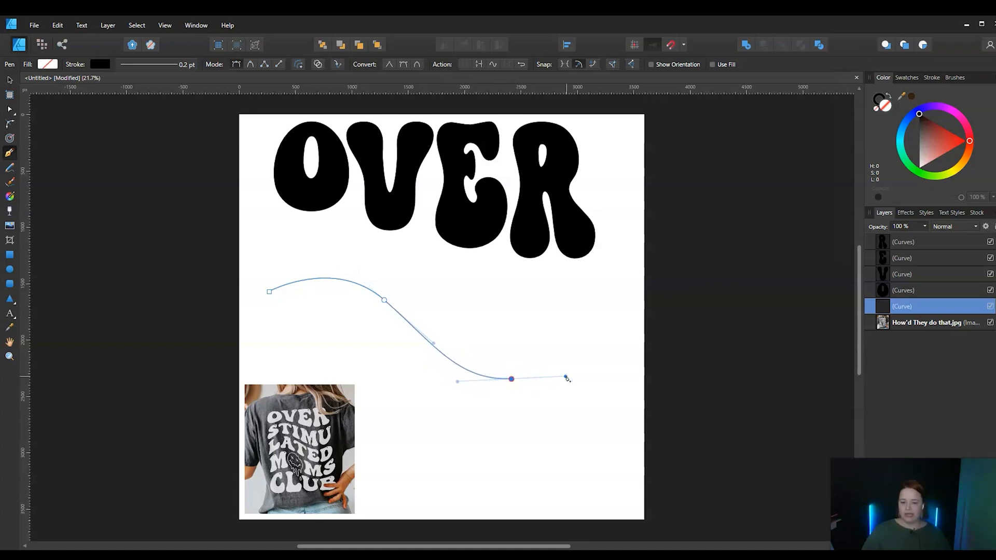
{"action": "left_click_drag", "start_coordinate": [565, 377], "coordinate": [566, 376]}
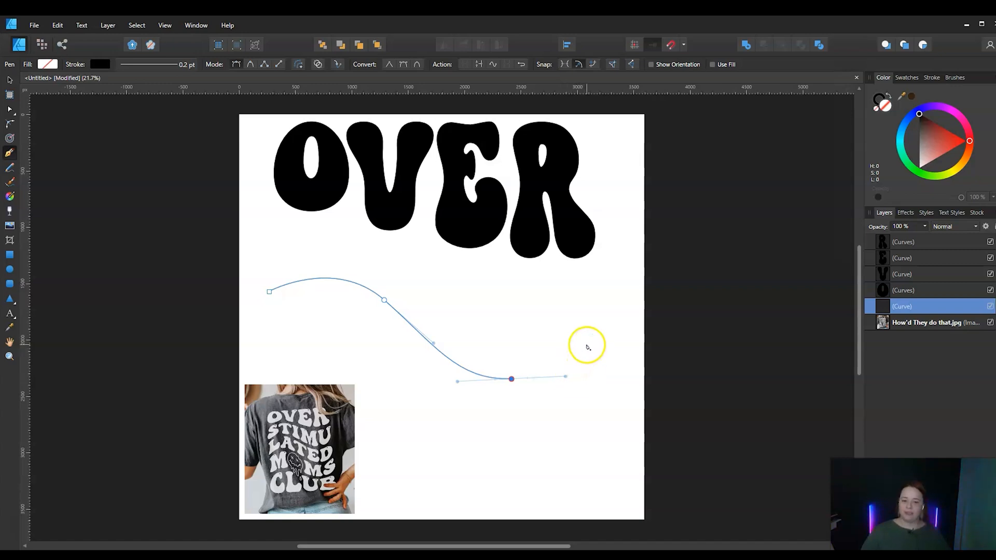
{"action": "left_click", "coordinate": [588, 344]}
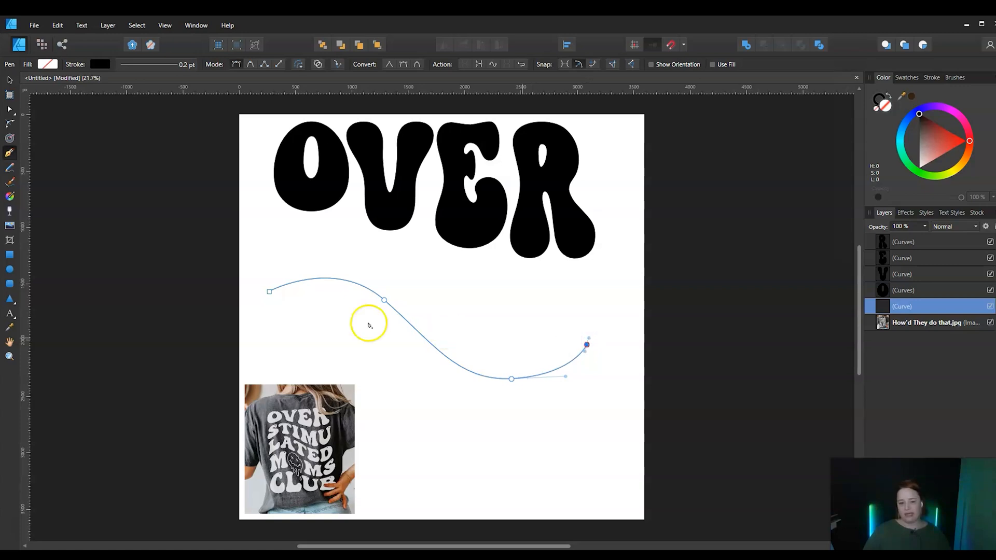
{"action": "left_click", "coordinate": [9, 82]}
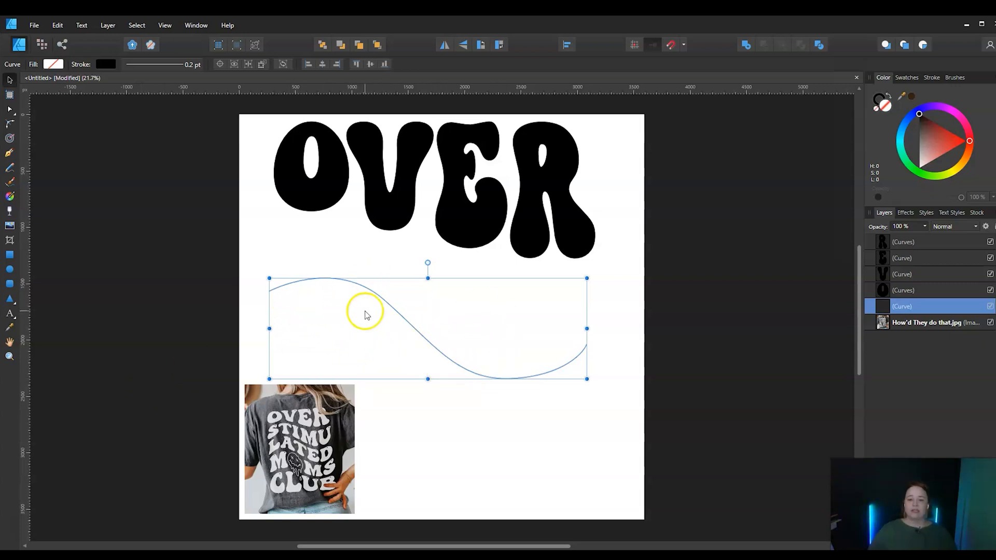
Set the artistic text font to Super Vibes for lettering along the wavy curve
{"action": "left_click", "coordinate": [10, 314]}
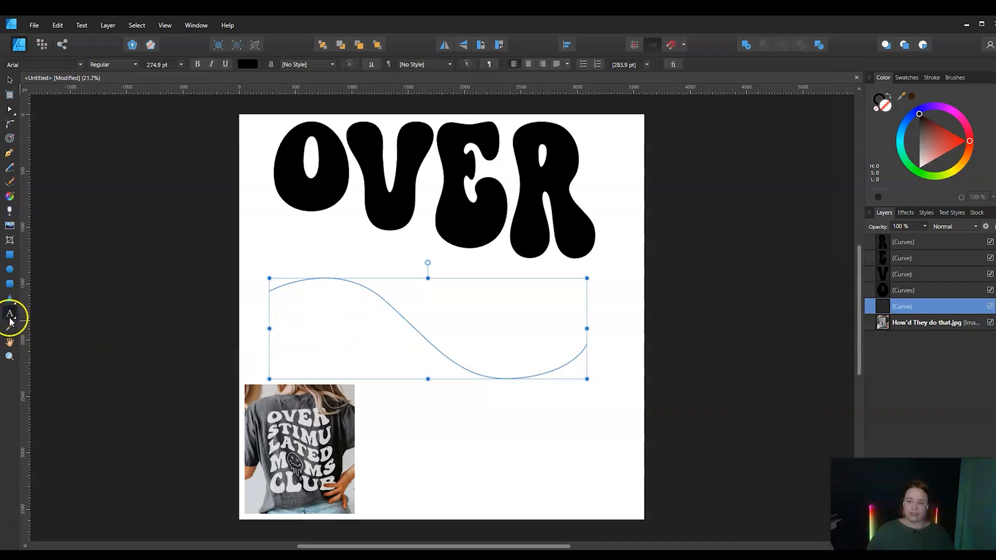
{"action": "left_click", "coordinate": [80, 64]}
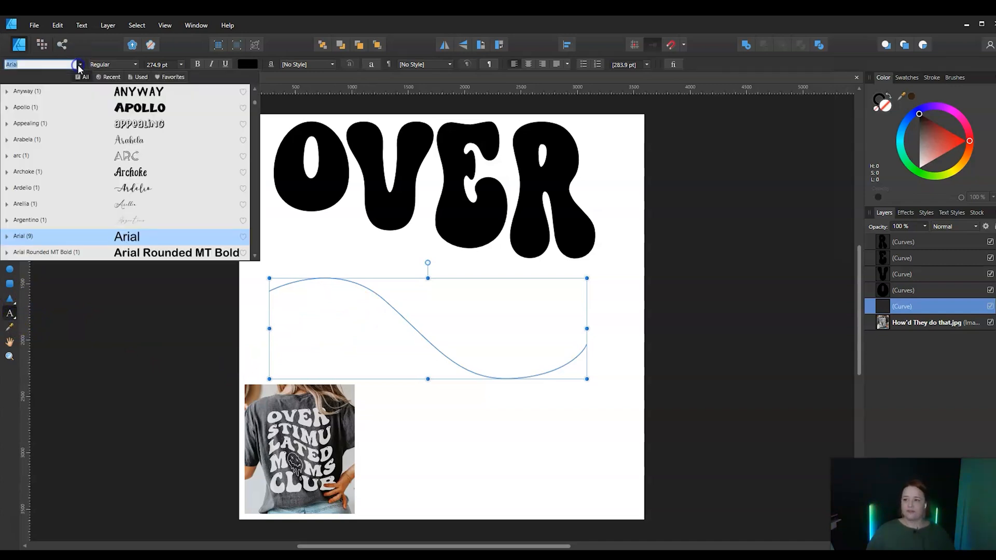
{"action": "left_click", "coordinate": [121, 77]}
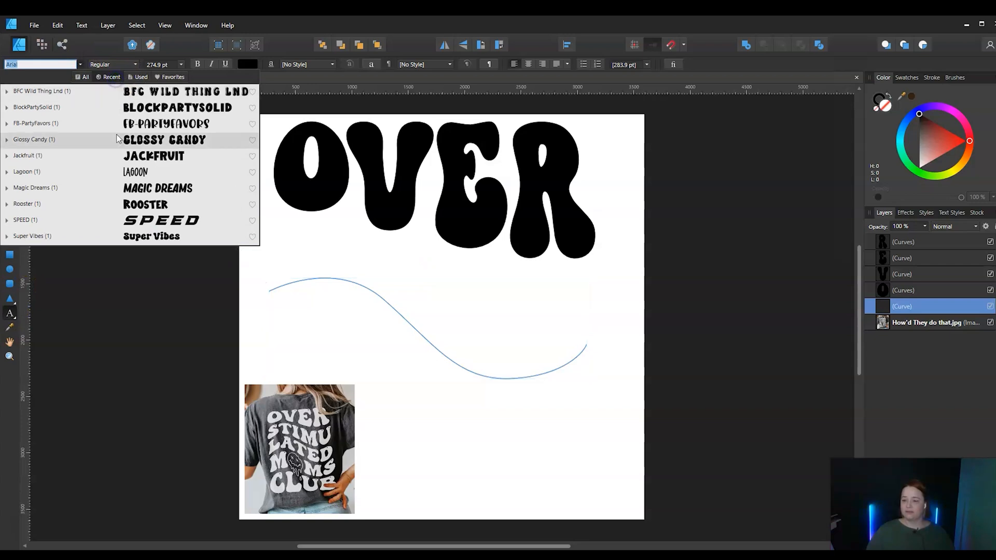
{"action": "left_click", "coordinate": [146, 237]}
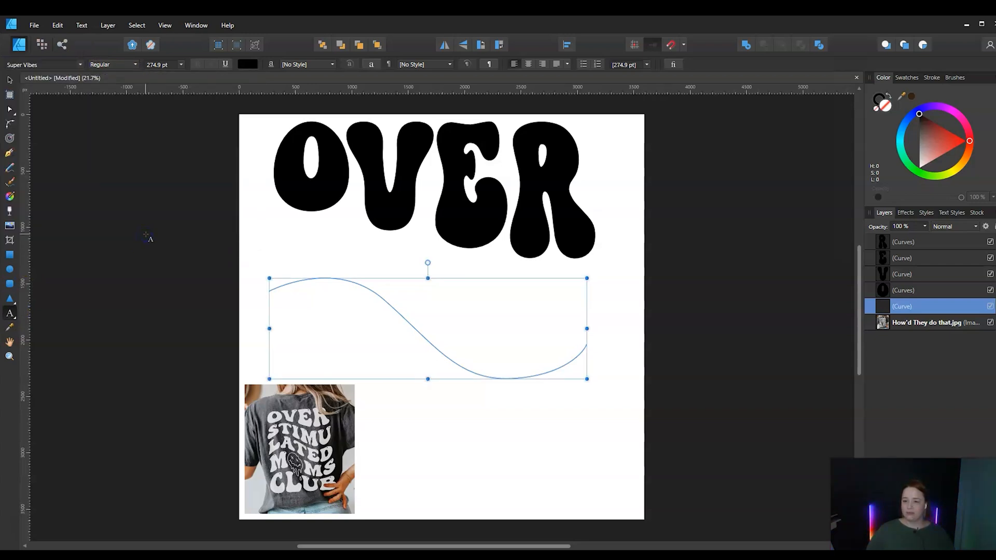
Place path text at the start of the wavy curve, set its size to 144 pt and enter STIMU
{"action": "left_click", "coordinate": [275, 285]}
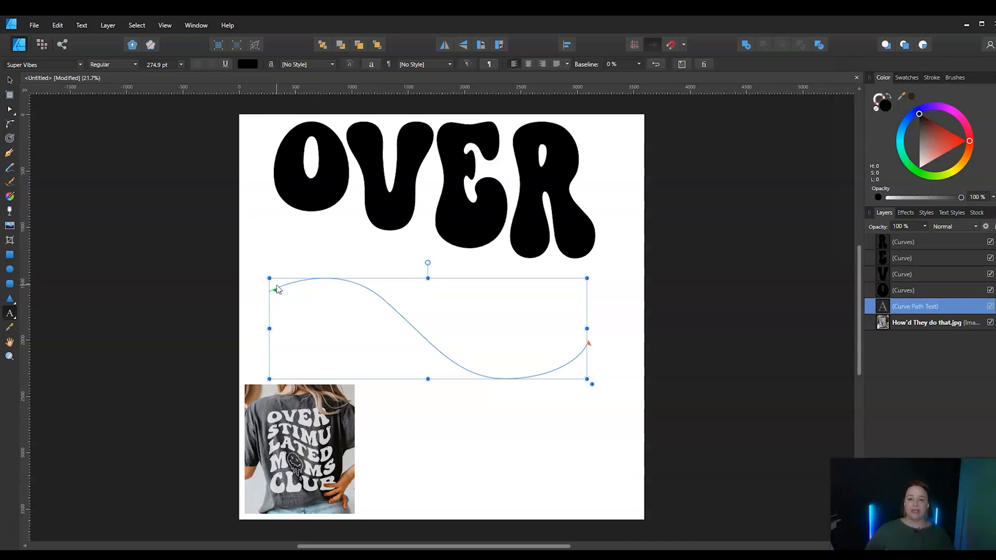
{"action": "left_click", "coordinate": [181, 64]}
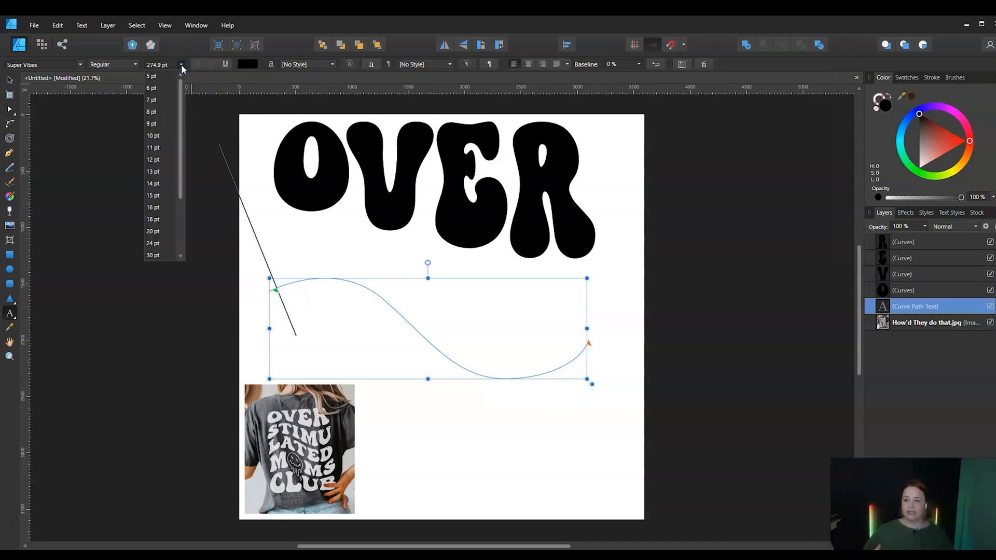
{"action": "left_click_drag", "start_coordinate": [180, 84], "coordinate": [185, 155]}
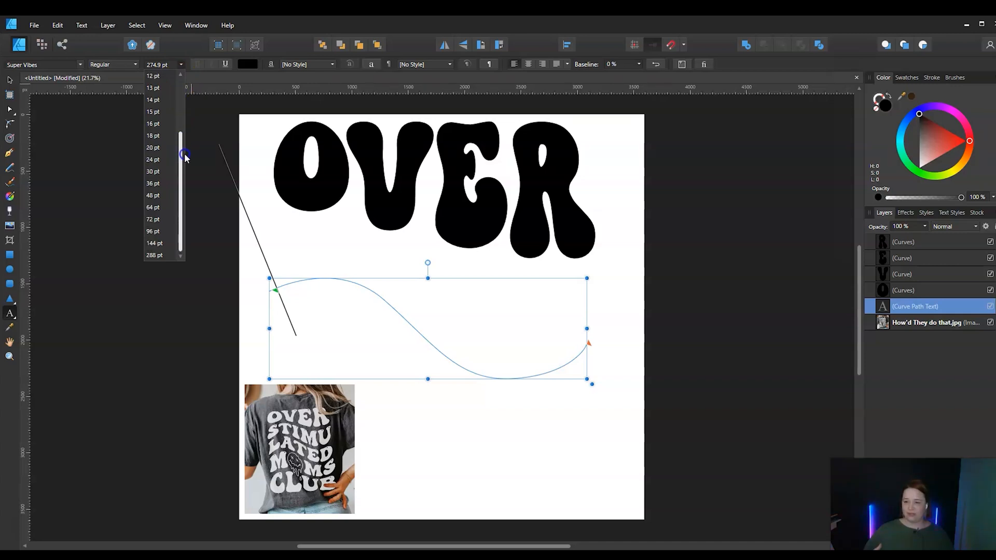
{"action": "left_click", "coordinate": [153, 244]}
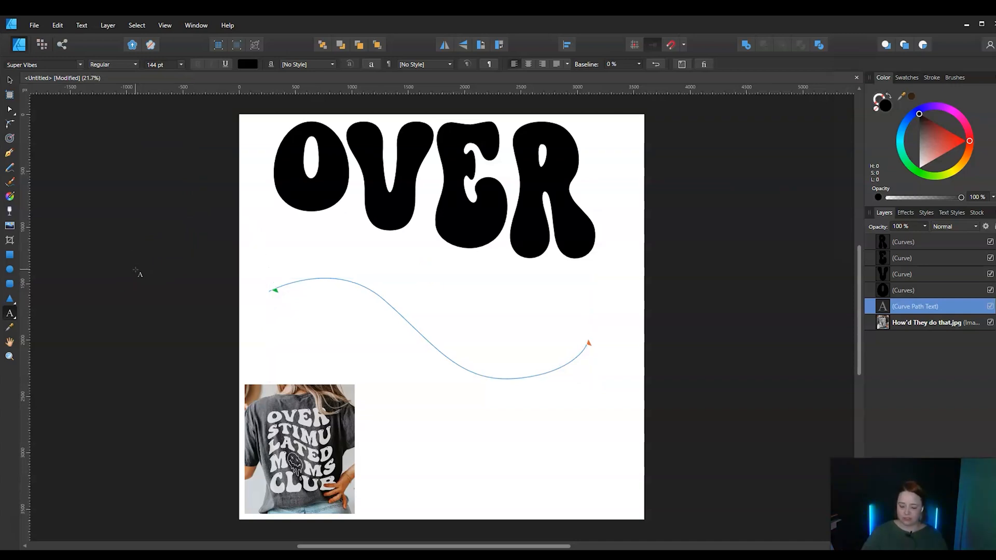
{"action": "type", "text": "STIM"}
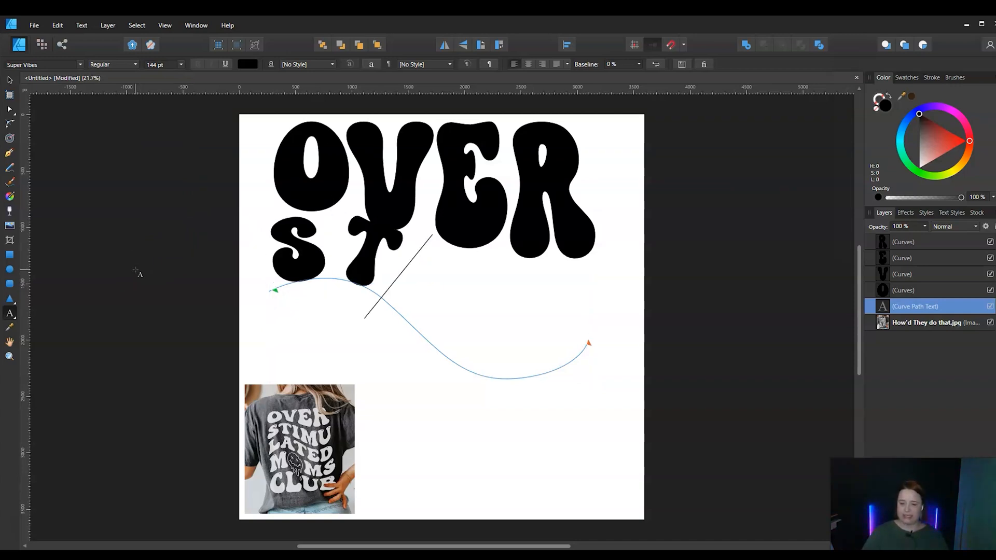
{"action": "type", "text": "U"}
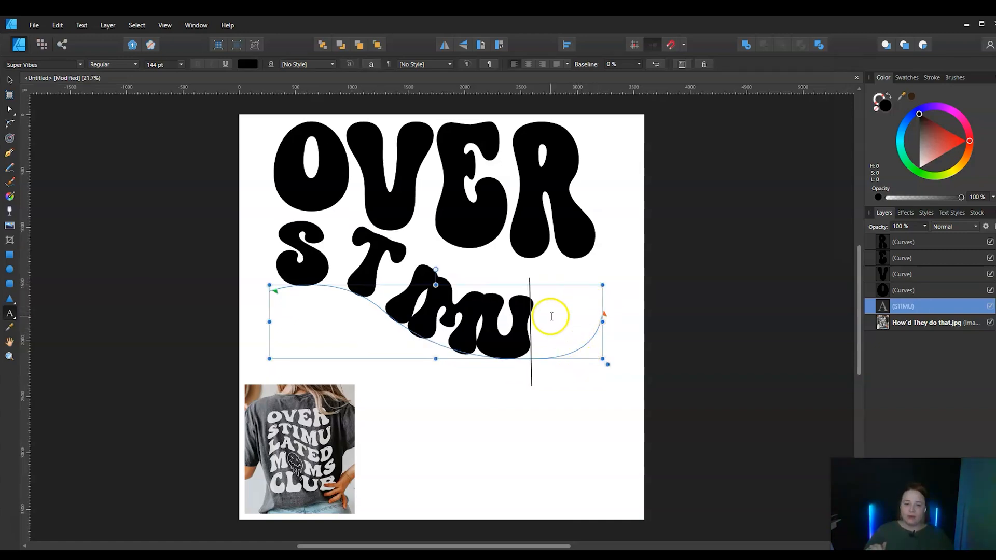
Open the character settings for the whole STIMU text and enlarge it to 200 pt
{"action": "left_click_drag", "start_coordinate": [550, 316], "coordinate": [271, 234]}
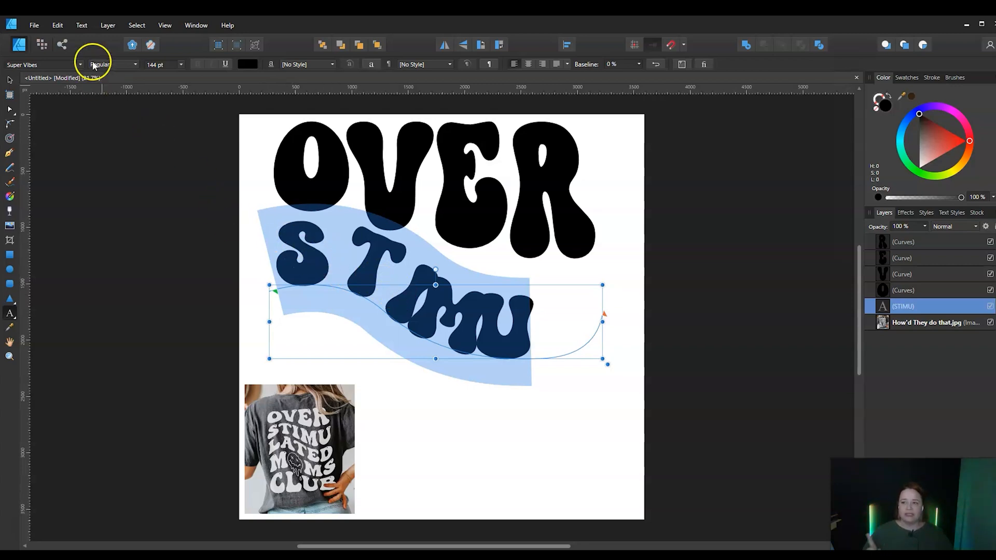
{"action": "left_click", "coordinate": [79, 26]}
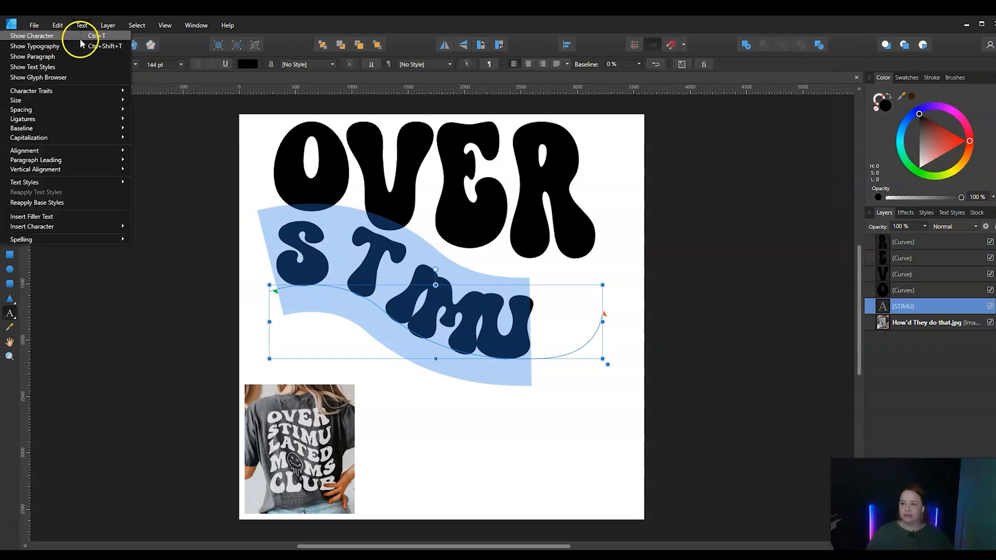
{"action": "left_click", "coordinate": [79, 38]}
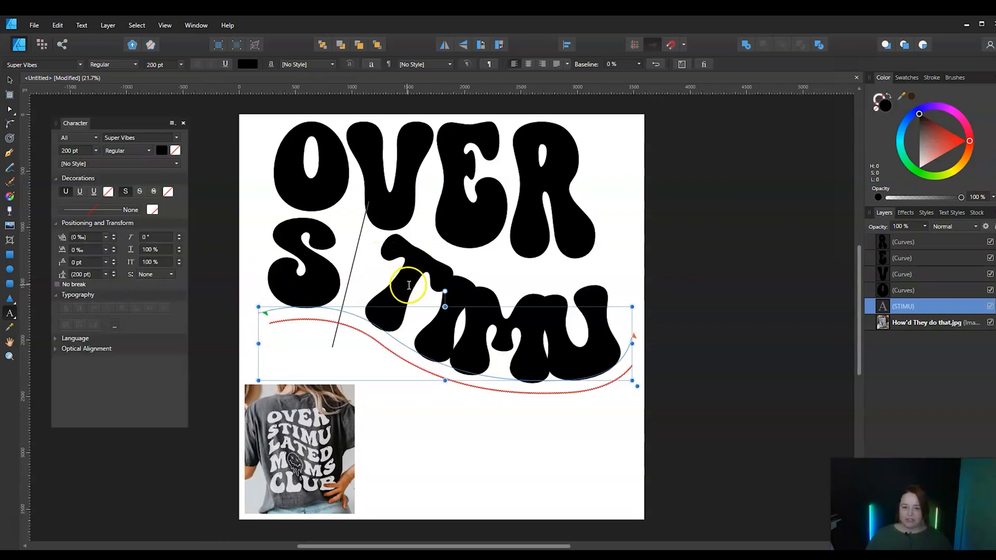
Tighten the tracking of the letters S and T in STIMU to -232‰
{"action": "mouse_move", "coordinate": [411, 282]}
{"action": "left_mouse_down"}
{"action": "mouse_move", "coordinate": [400, 289]}
{"action": "mouse_move", "coordinate": [395, 280]}
{"action": "left_mouse_up"}
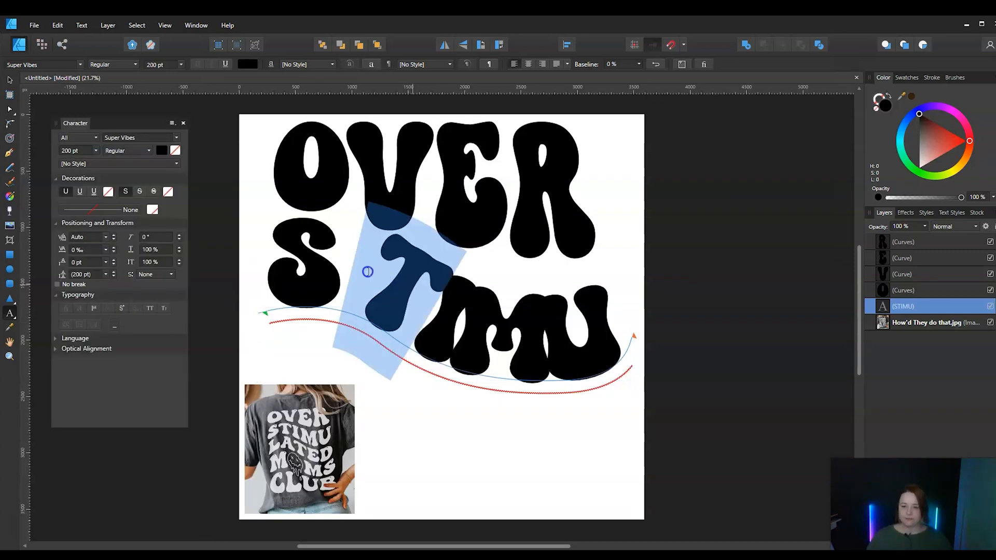
{"action": "left_click_drag", "start_coordinate": [308, 265], "coordinate": [286, 264]}
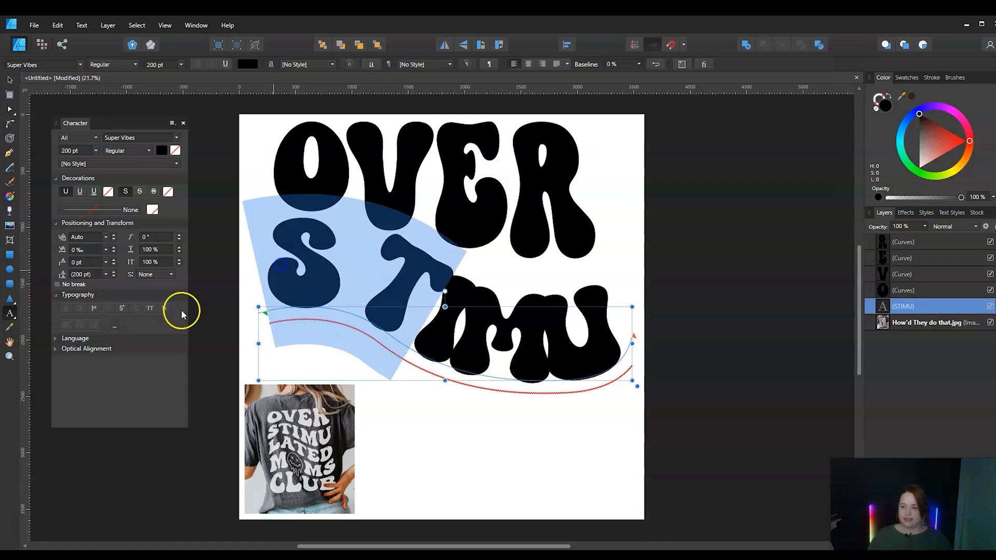
{"action": "left_click", "coordinate": [114, 253]}
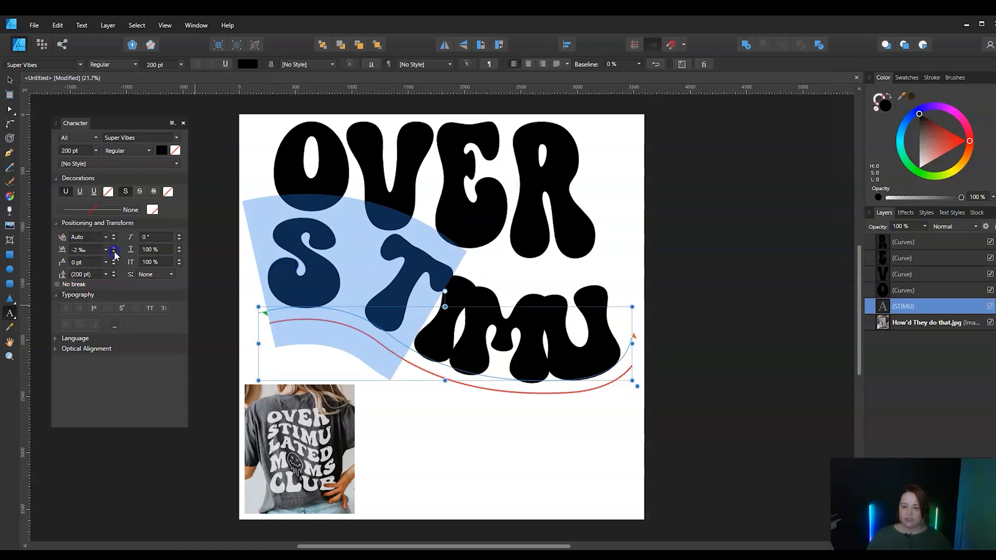
{"action": "left_click", "coordinate": [114, 252]}
{"action": "left_click", "coordinate": [114, 252]}
{"action": "left_click", "coordinate": [114, 253]}
{"action": "left_click", "coordinate": [114, 253]}
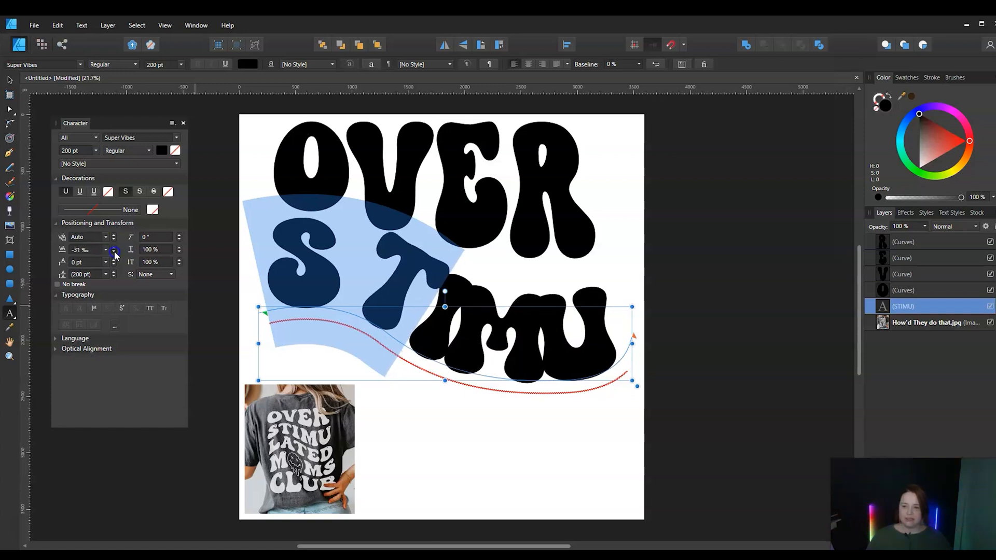
{"action": "left_click", "coordinate": [114, 253]}
{"action": "left_click", "coordinate": [114, 253]}
{"action": "left_click", "coordinate": [114, 253]}
{"action": "left_click", "coordinate": [114, 252]}
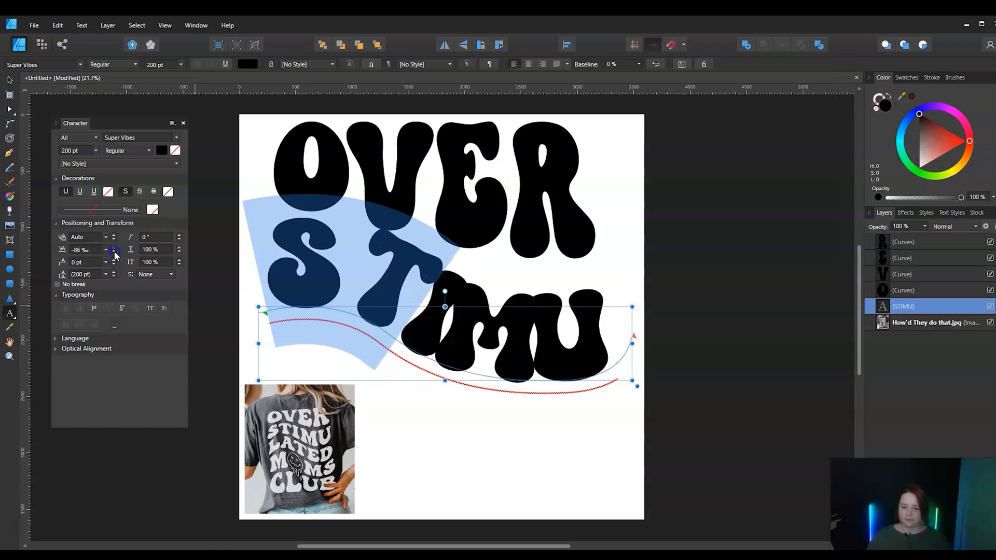
{"action": "left_click", "coordinate": [114, 252]}
{"action": "left_click", "coordinate": [114, 252]}
{"action": "left_click", "coordinate": [114, 253]}
{"action": "left_click", "coordinate": [114, 253]}
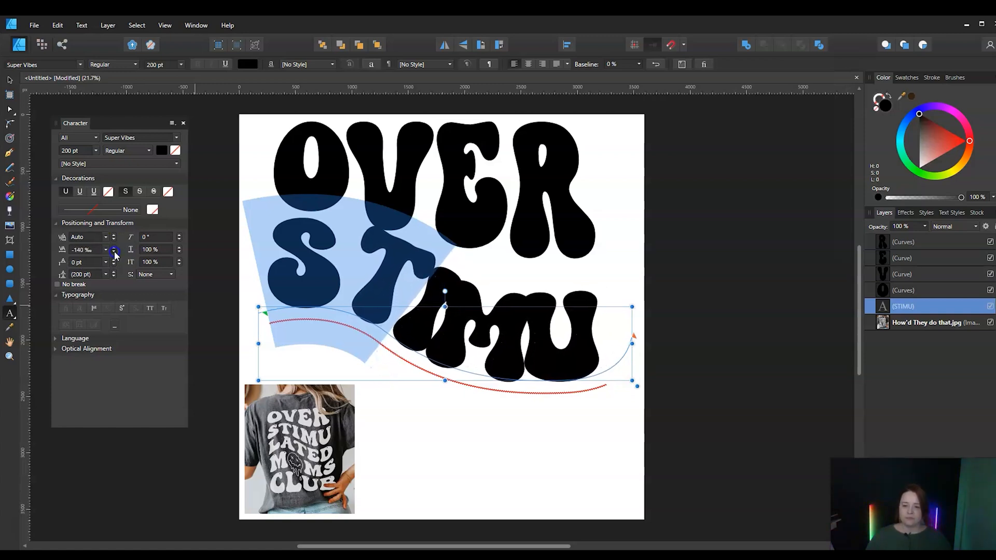
{"action": "left_click", "coordinate": [114, 253]}
{"action": "left_click", "coordinate": [114, 252]}
{"action": "left_click", "coordinate": [114, 253]}
{"action": "left_click", "coordinate": [114, 253]}
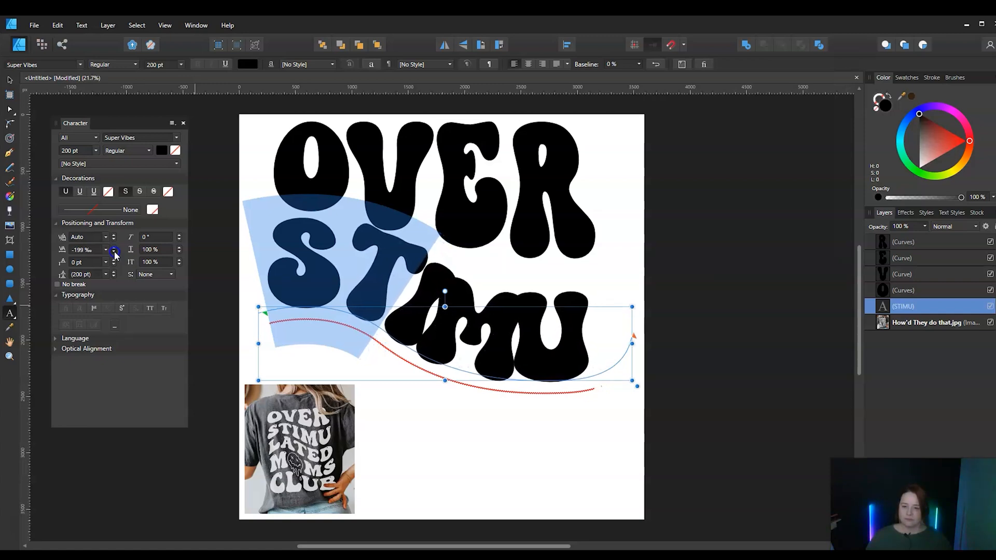
{"action": "left_click", "coordinate": [114, 253]}
{"action": "left_click", "coordinate": [114, 253]}
{"action": "left_click", "coordinate": [114, 252]}
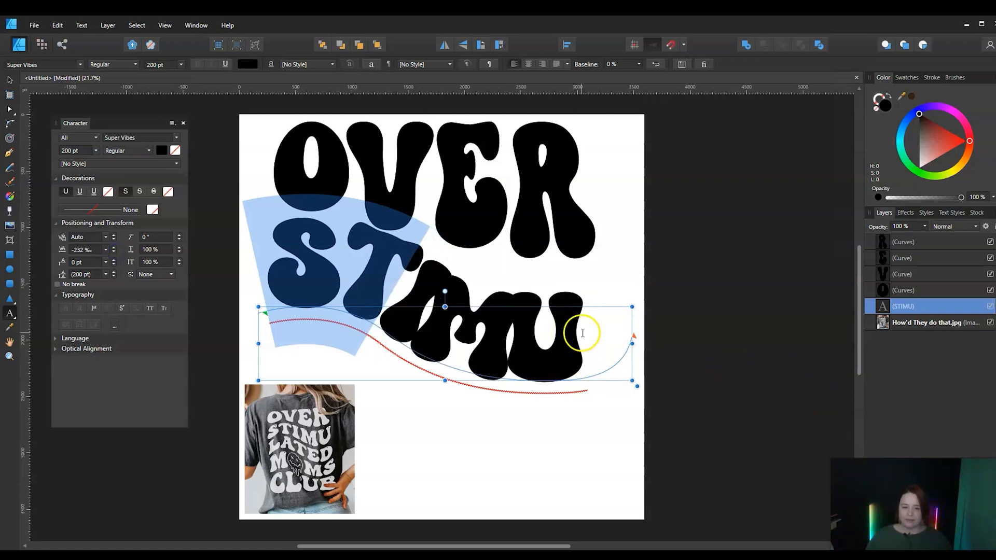
Widen the tracking of the letters IMU in STIMU to 247‰
{"action": "left_click_drag", "start_coordinate": [581, 334], "coordinate": [397, 316]}
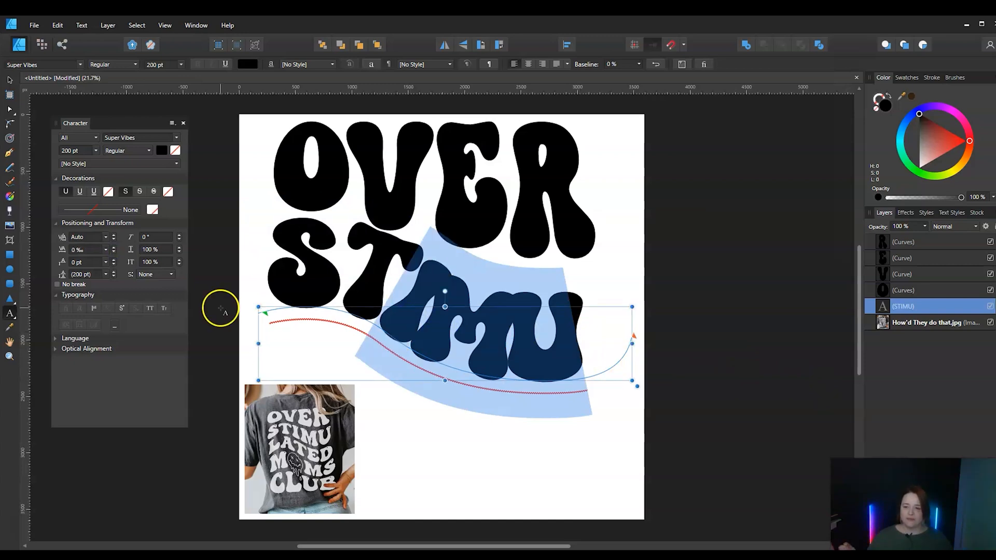
{"action": "left_click", "coordinate": [113, 248]}
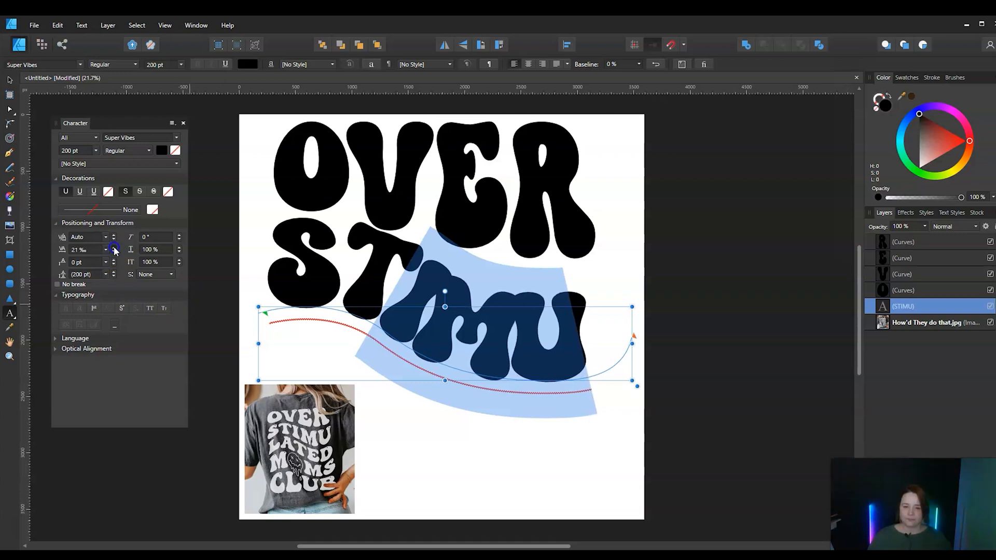
{"action": "left_click", "coordinate": [113, 247]}
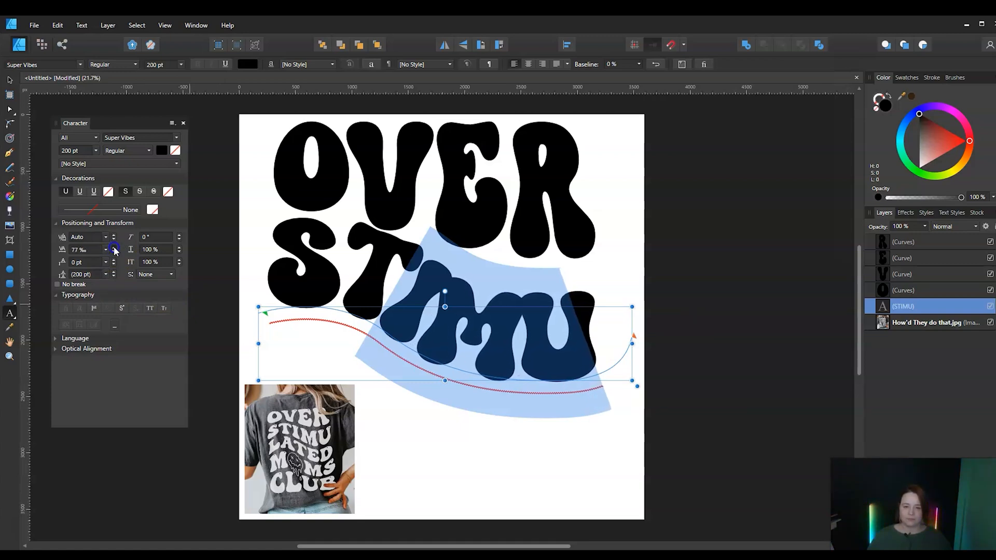
{"action": "left_click", "coordinate": [114, 247]}
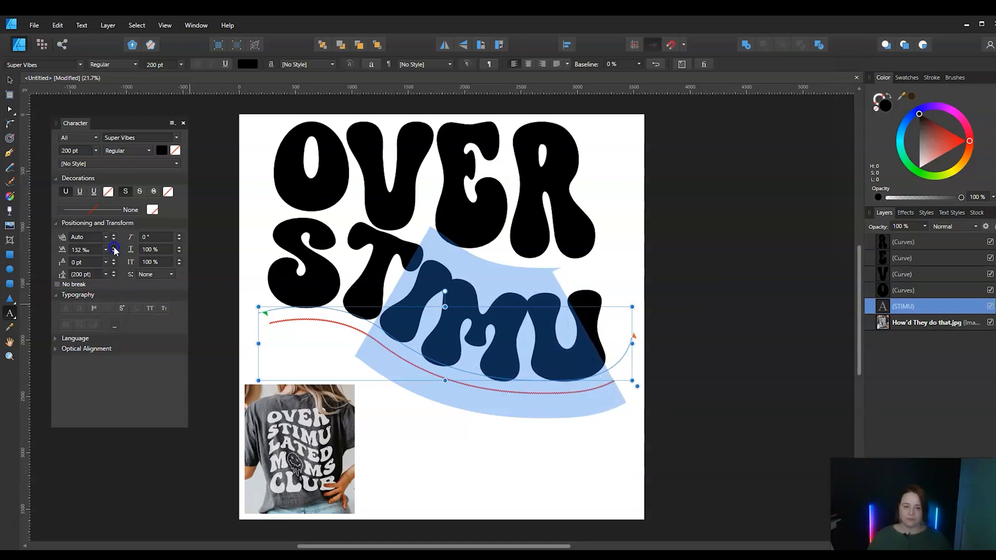
{"action": "left_click", "coordinate": [113, 247]}
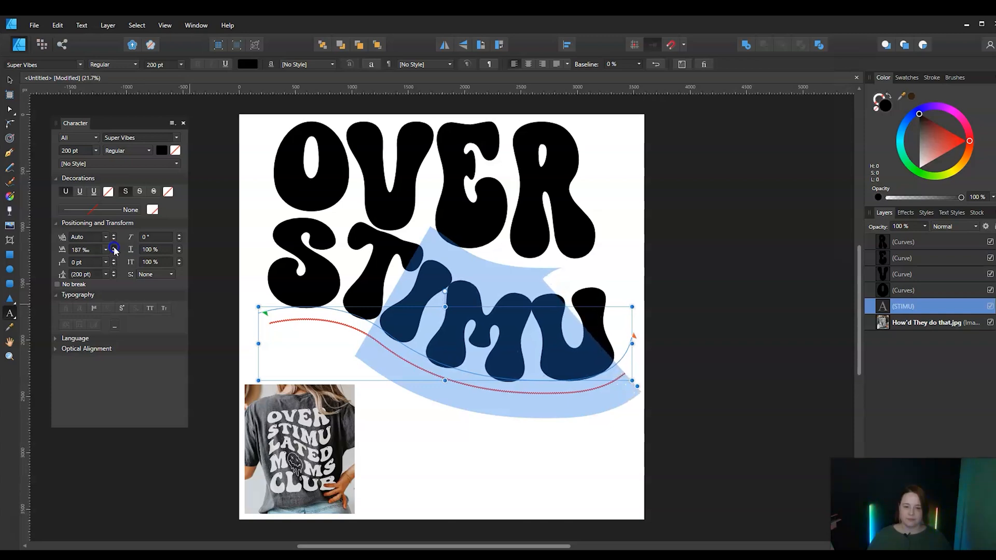
{"action": "left_click", "coordinate": [113, 248]}
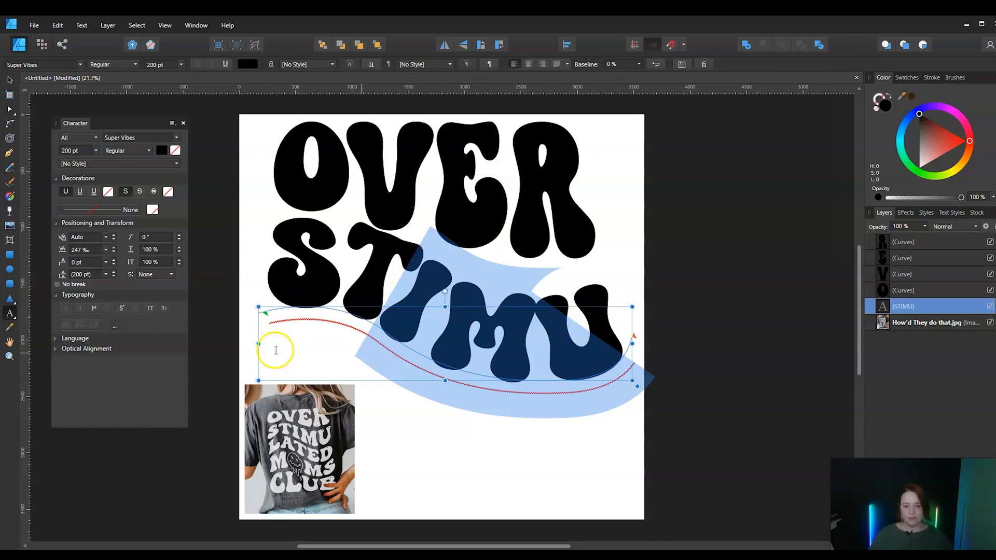
Convert the STIMU path text to curves and ungroup it into separate letters
{"action": "left_click", "coordinate": [9, 81]}
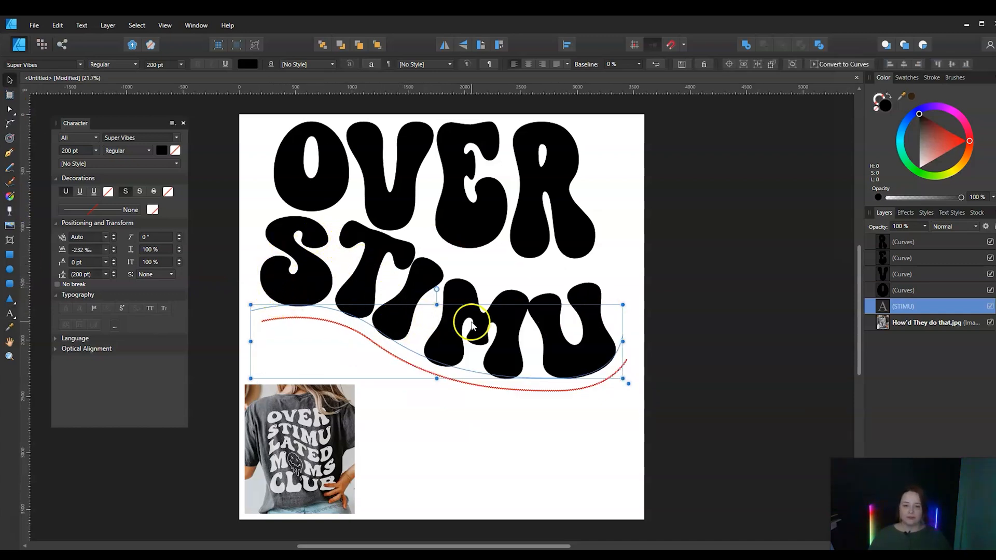
{"action": "left_click", "coordinate": [824, 66]}
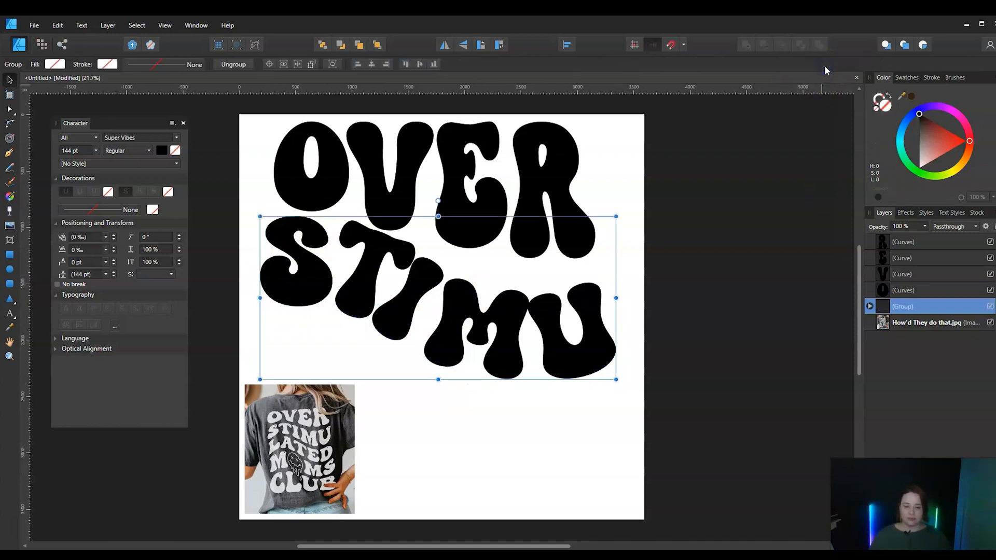
{"action": "left_click", "coordinate": [251, 64]}
Rotate the T of STIMU about 8° counterclockwise, then shift the I up beside it and tilt it more upright
{"action": "left_click", "coordinate": [405, 300]}
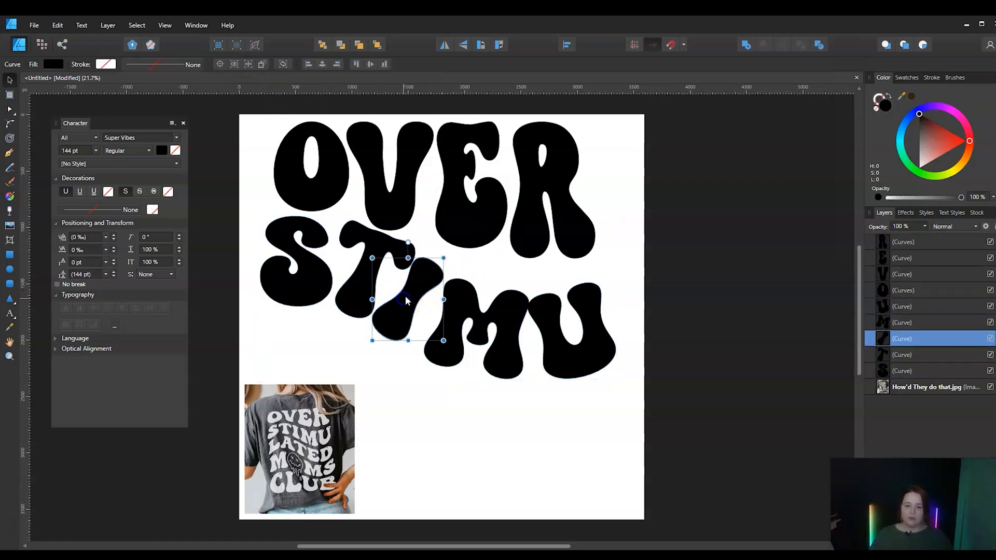
{"action": "left_click_drag", "start_coordinate": [411, 298], "coordinate": [419, 291]}
{"action": "left_click", "coordinate": [349, 293]}
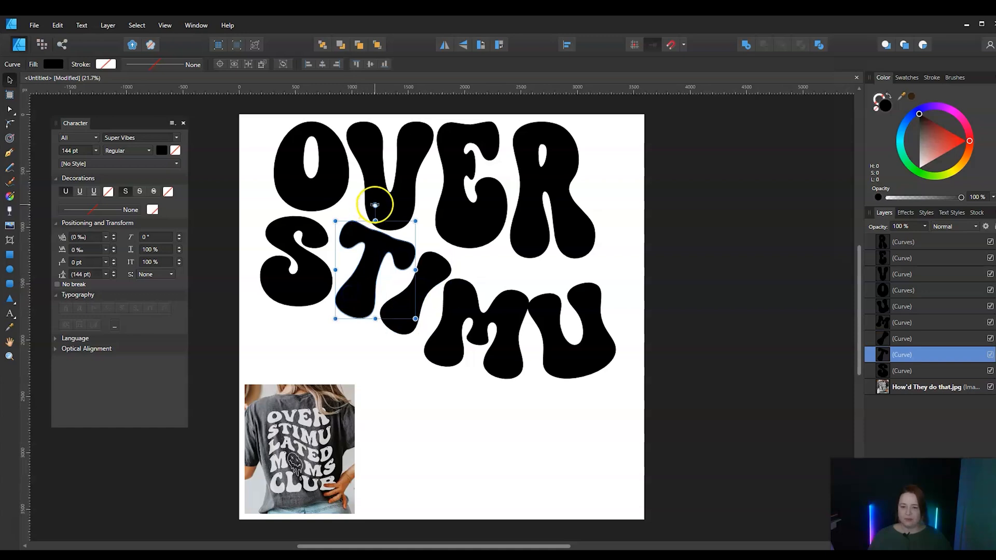
{"action": "left_click_drag", "start_coordinate": [374, 204], "coordinate": [364, 199]}
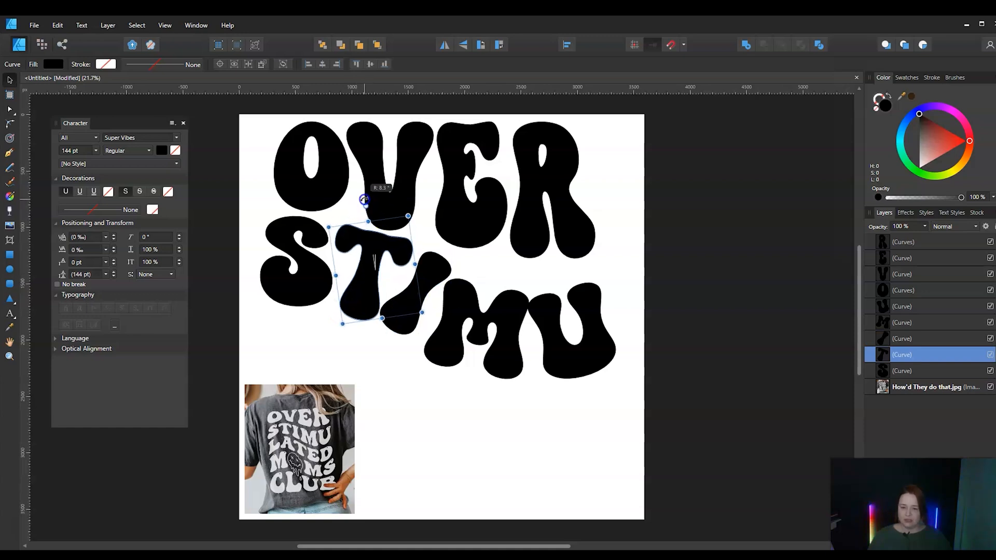
{"action": "left_click", "coordinate": [439, 268]}
{"action": "left_click_drag", "start_coordinate": [421, 292], "coordinate": [426, 287]}
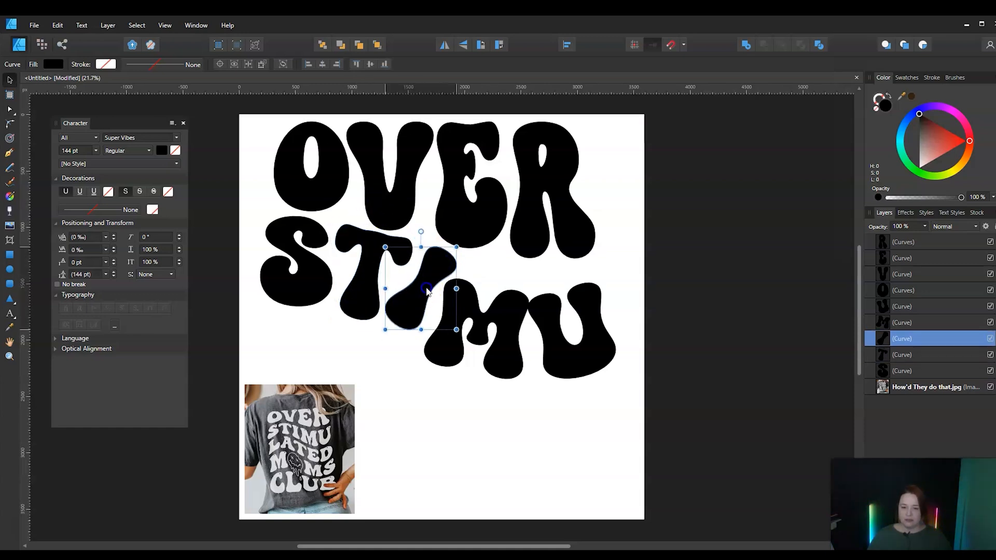
{"action": "left_click_drag", "start_coordinate": [420, 231], "coordinate": [405, 232]}
Raise the M and U of STIMU close beneath OVER, beside the I, and tilt the M slightly counterclockwise
{"action": "left_click_drag", "start_coordinate": [508, 324], "coordinate": [516, 303]}
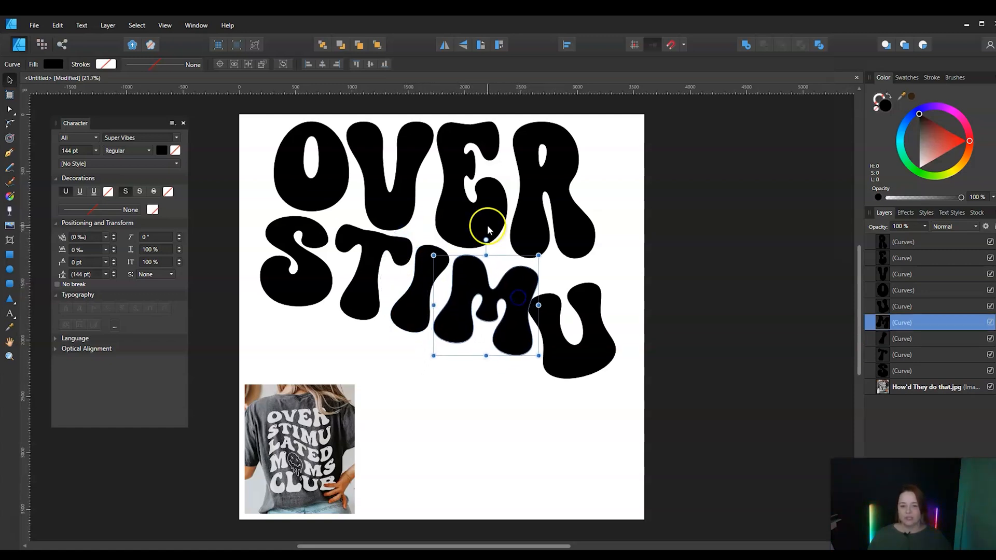
{"action": "left_click_drag", "start_coordinate": [483, 241], "coordinate": [484, 238]}
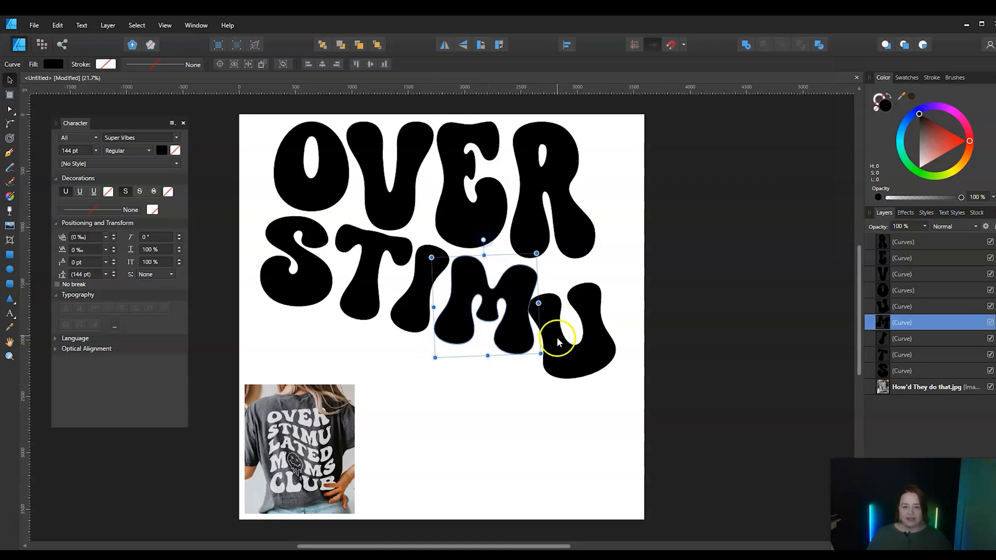
{"action": "left_click_drag", "start_coordinate": [556, 338], "coordinate": [572, 319]}
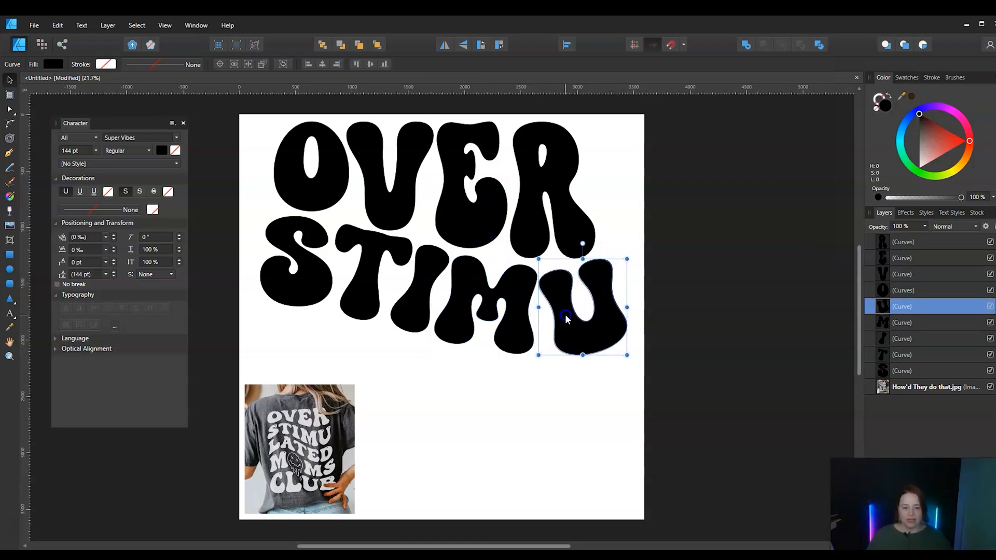
Select all nine OVER and STIMU letters and scale them down proportionally to about 2800 px wide
{"action": "left_click", "coordinate": [244, 117]}
{"action": "left_click_drag", "start_coordinate": [246, 118], "coordinate": [810, 422]}
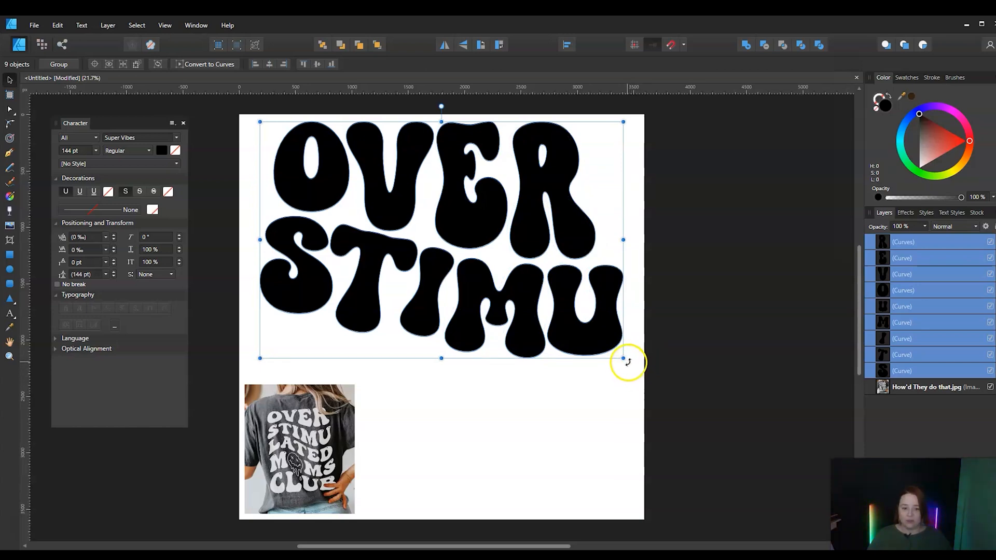
{"action": "left_click_drag", "start_coordinate": [623, 358], "coordinate": [546, 250]}
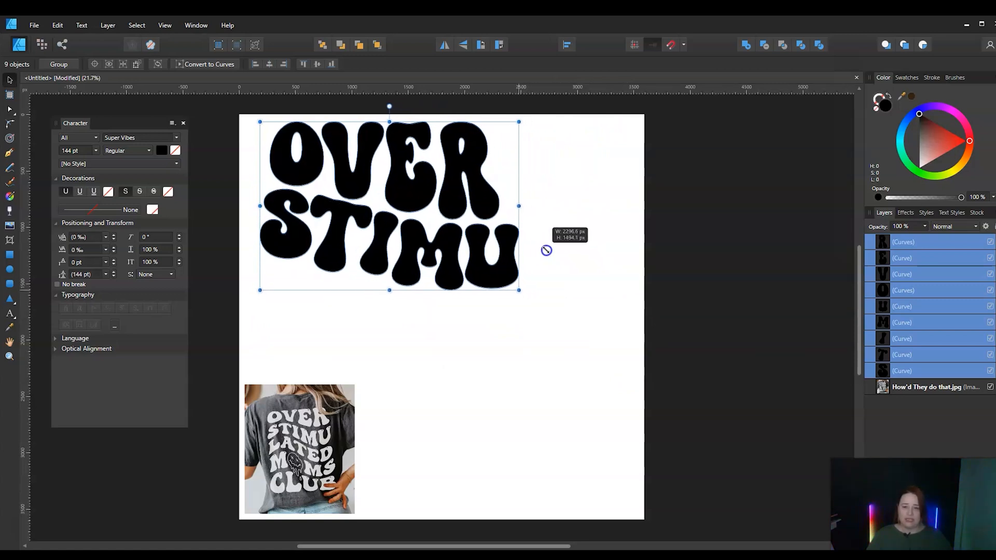
{"action": "left_click_drag", "start_coordinate": [546, 250], "coordinate": [574, 300]}
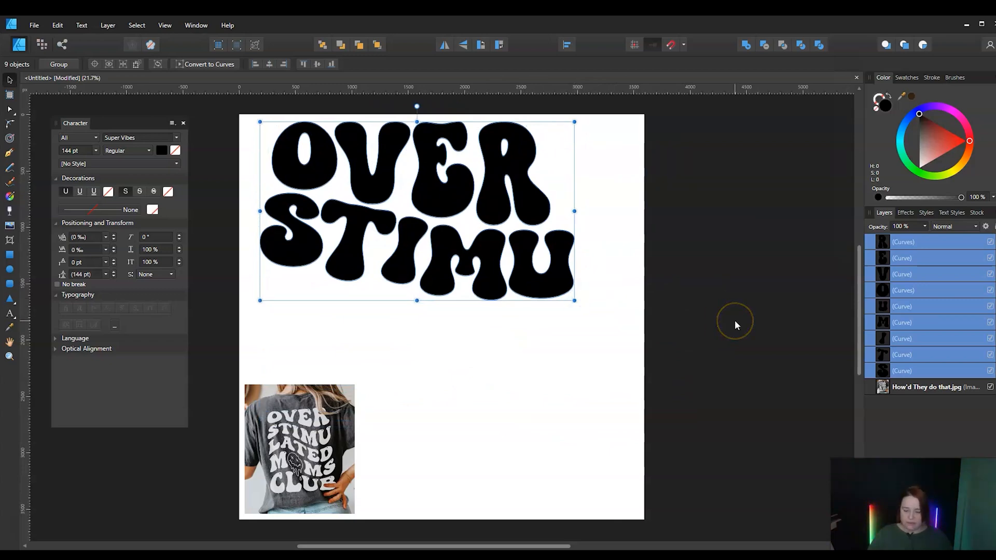
Undo the last scaling, then shrink all OVER and STIMU letters to about 2100 px wide and centre them near the page's top edge
{"action": "key", "text": "ctrl+z"}
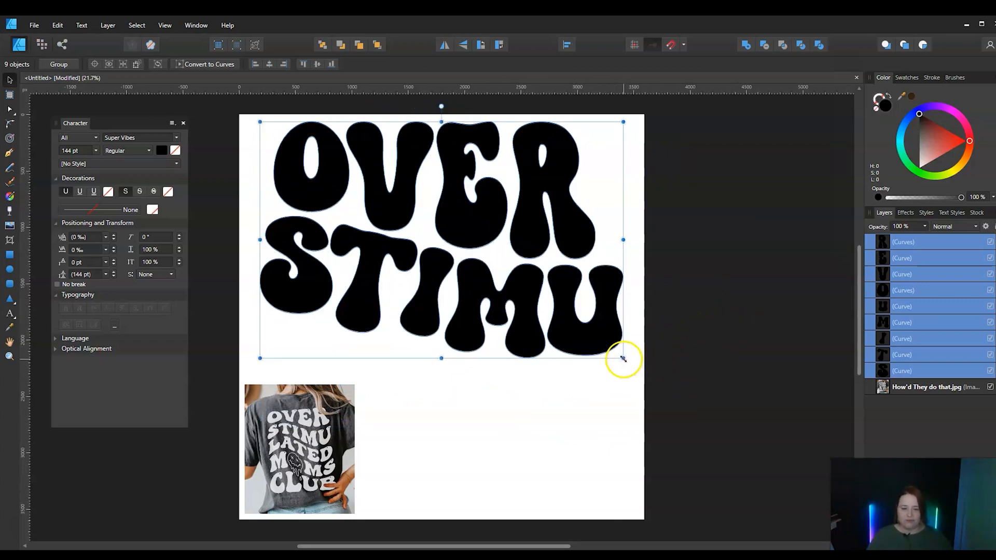
{"action": "left_click_drag", "start_coordinate": [622, 359], "coordinate": [511, 260]}
{"action": "left_click_drag", "start_coordinate": [415, 252], "coordinate": [479, 250]}
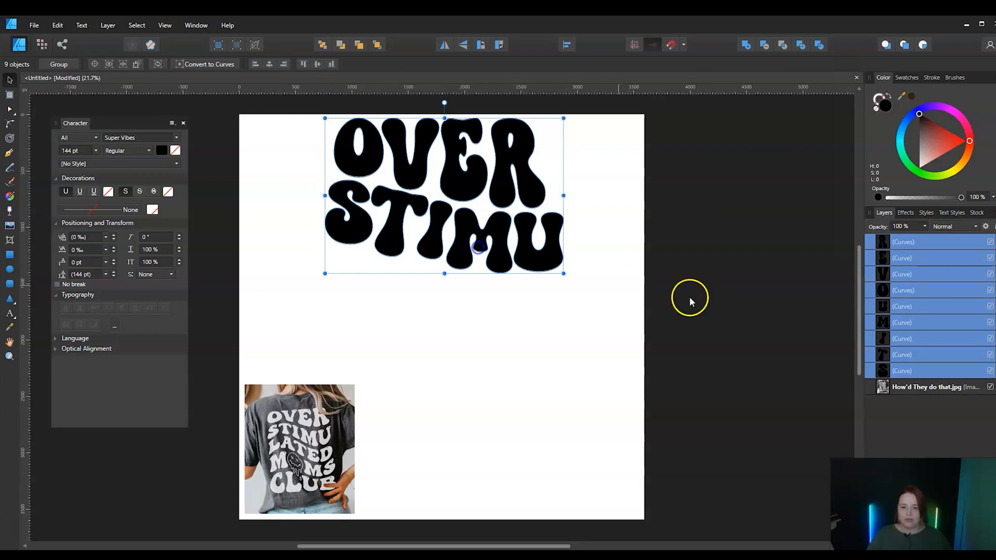
{"action": "left_click", "coordinate": [692, 298]}
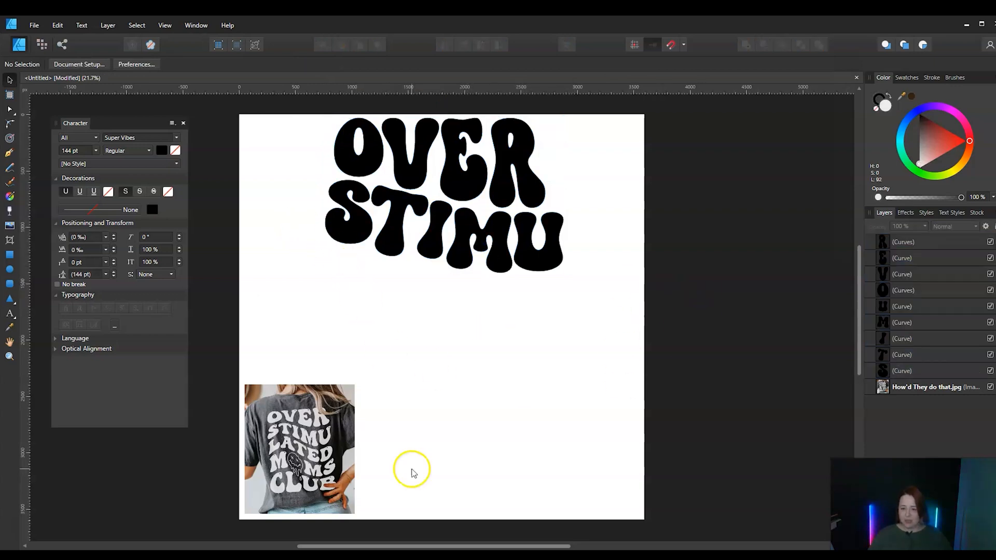
Add the artistic text LATED in capitals in the empty area below STIMU
{"action": "left_click", "coordinate": [10, 314]}
{"action": "left_click_drag", "start_coordinate": [279, 331], "coordinate": [310, 332]}
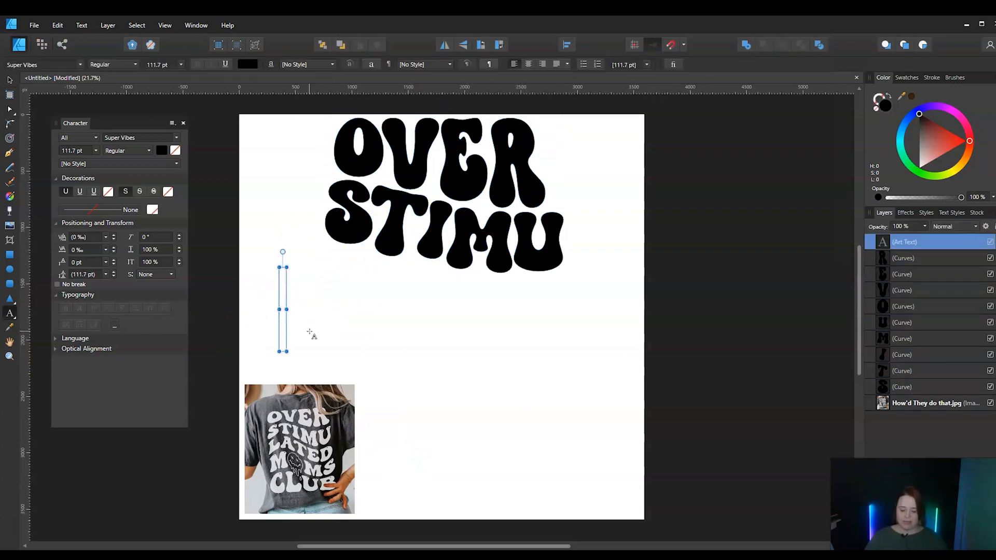
{"action": "type", "text": "lat"}
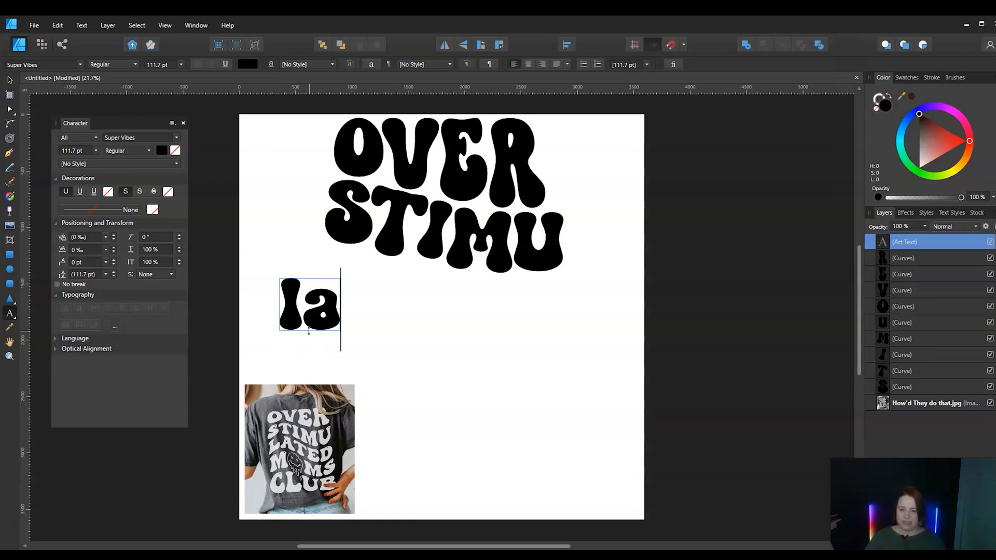
{"action": "key", "text": "BackSpace"}
{"action": "key", "text": "BackSpace"}
{"action": "key", "text": "BackSpace"}
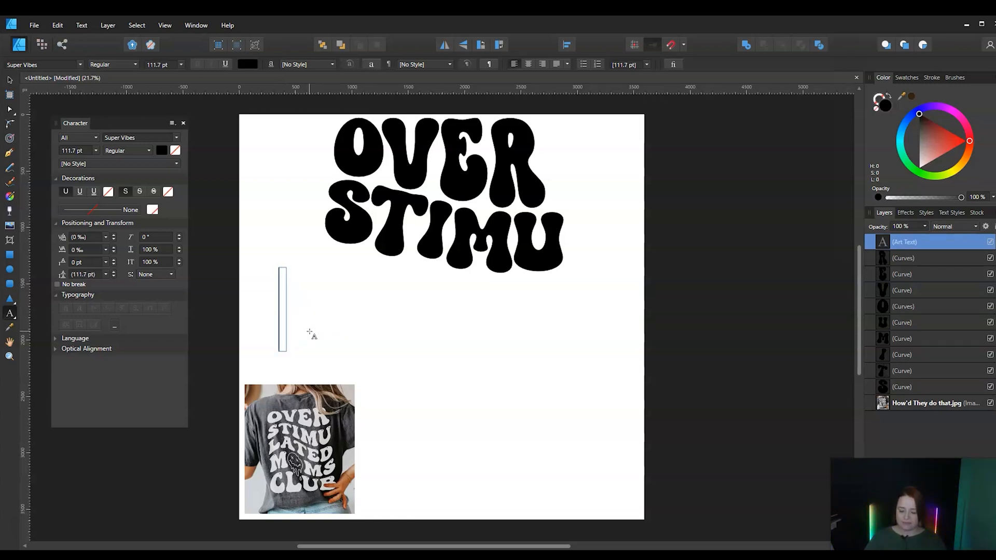
{"action": "type", "text": "LATED"}
{"action": "key", "text": "Escape"}
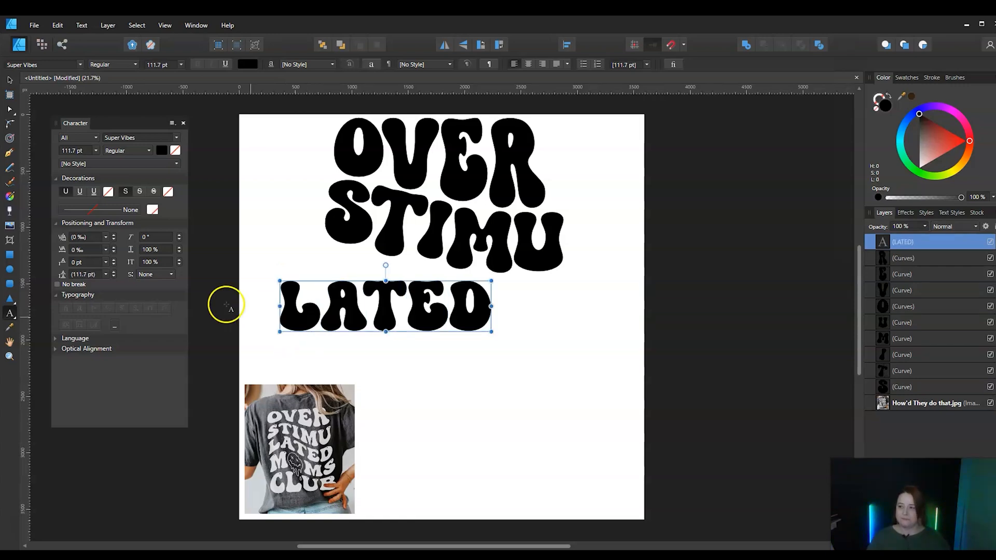
Enlarge the LATED text to about 139.5 pt and centre it beneath STIMU
{"action": "left_click", "coordinate": [10, 80]}
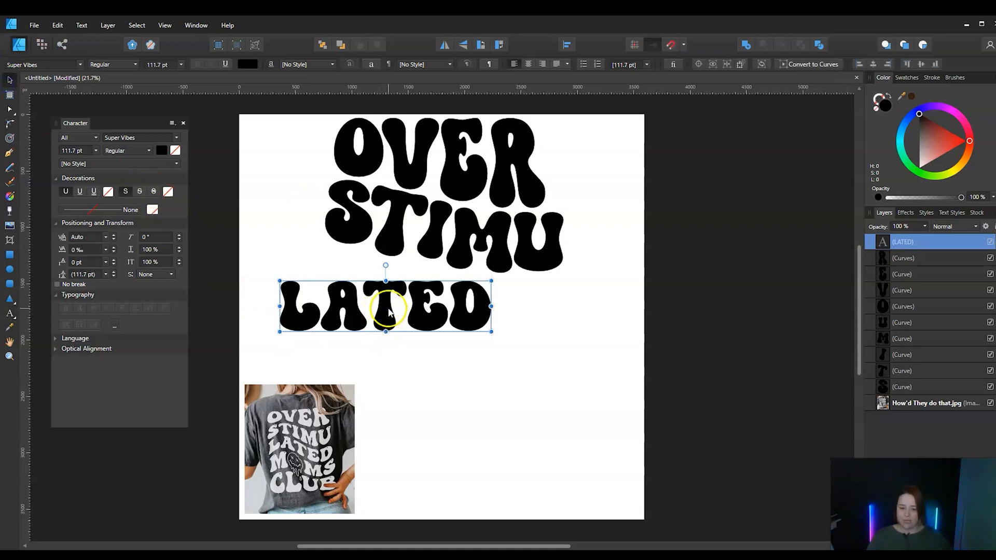
{"action": "left_click_drag", "start_coordinate": [389, 311], "coordinate": [442, 318]}
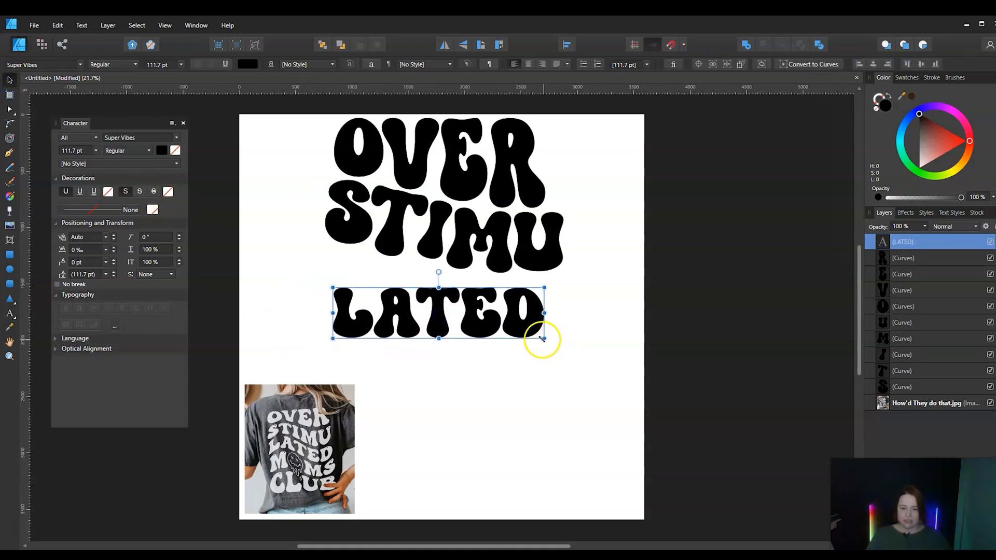
{"action": "left_click_drag", "start_coordinate": [542, 338], "coordinate": [592, 358]}
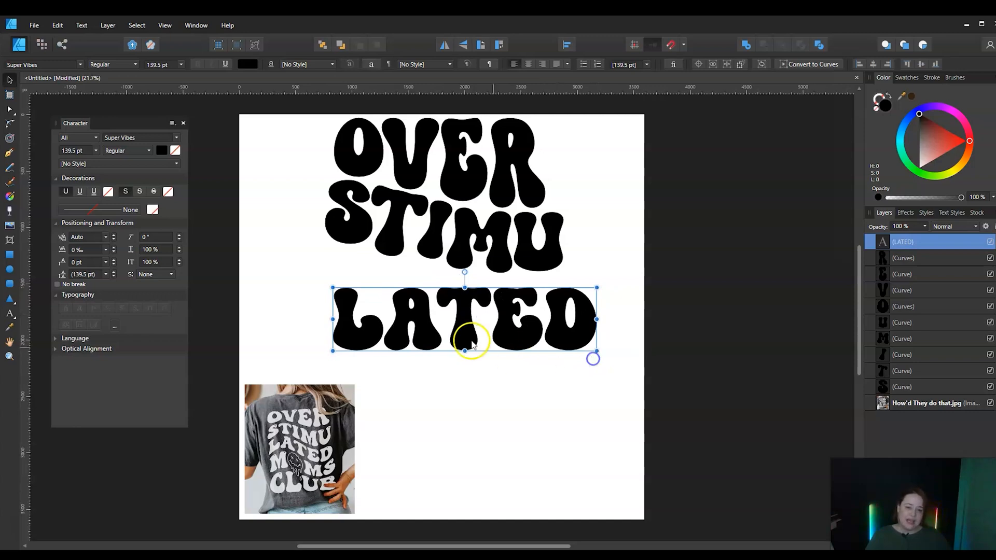
{"action": "left_click_drag", "start_coordinate": [463, 333], "coordinate": [436, 326]}
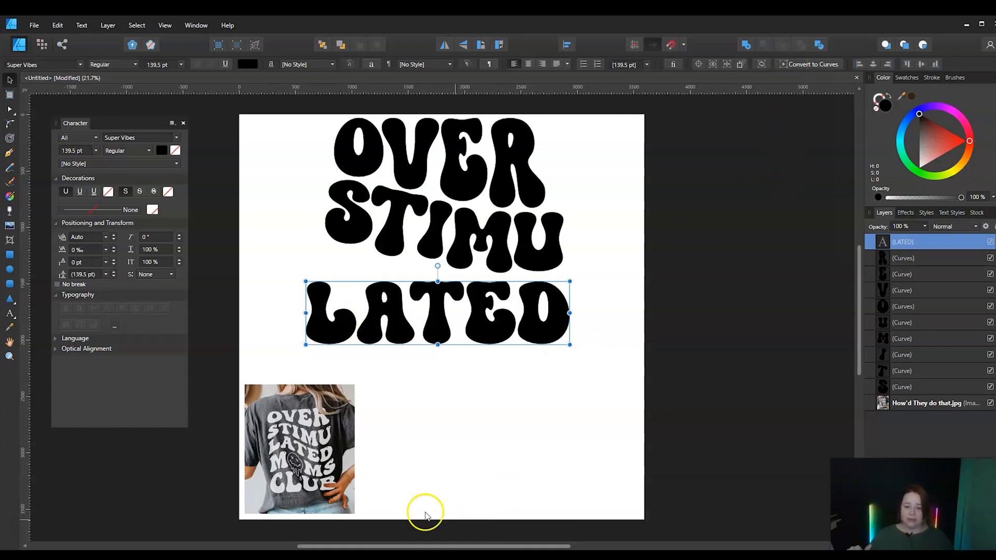
Convert the LATED text to curves and ungroup it into separate letters
{"action": "left_click", "coordinate": [793, 65]}
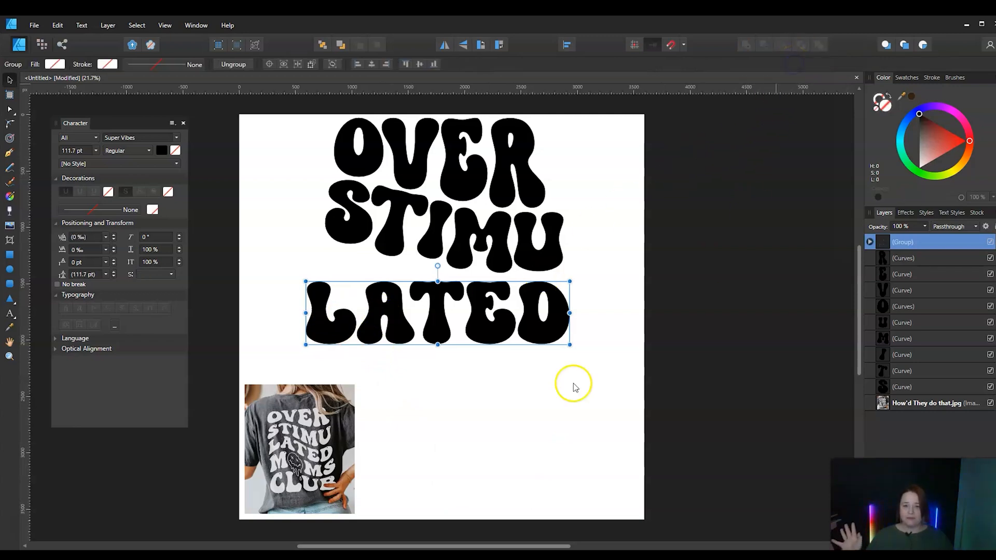
{"action": "left_click", "coordinate": [223, 65]}
{"action": "left_click", "coordinate": [447, 421]}
Raise the L of LATED up to the S, stretch it taller, and raise the A close beneath the T of STIMU
{"action": "left_click", "coordinate": [321, 344]}
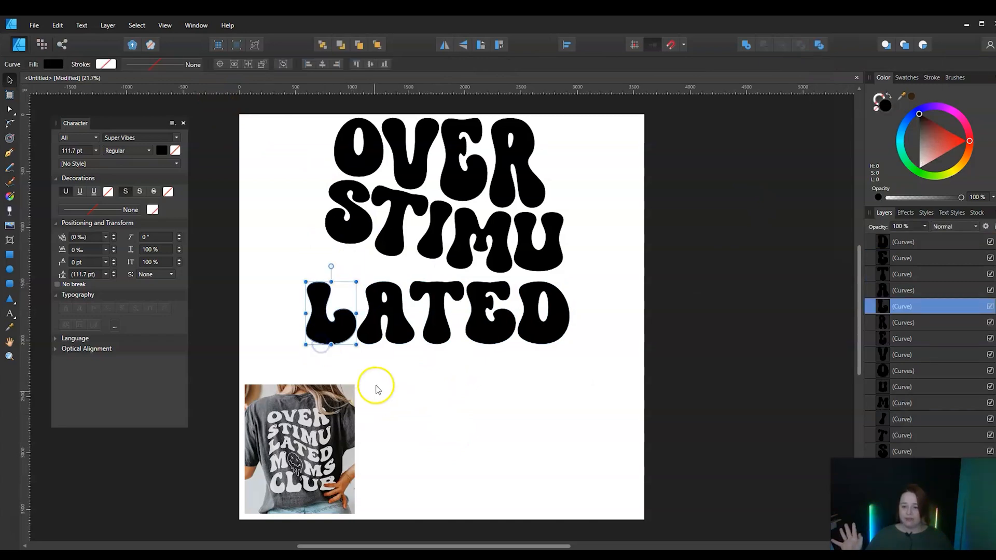
{"action": "left_click_drag", "start_coordinate": [318, 300], "coordinate": [320, 263]}
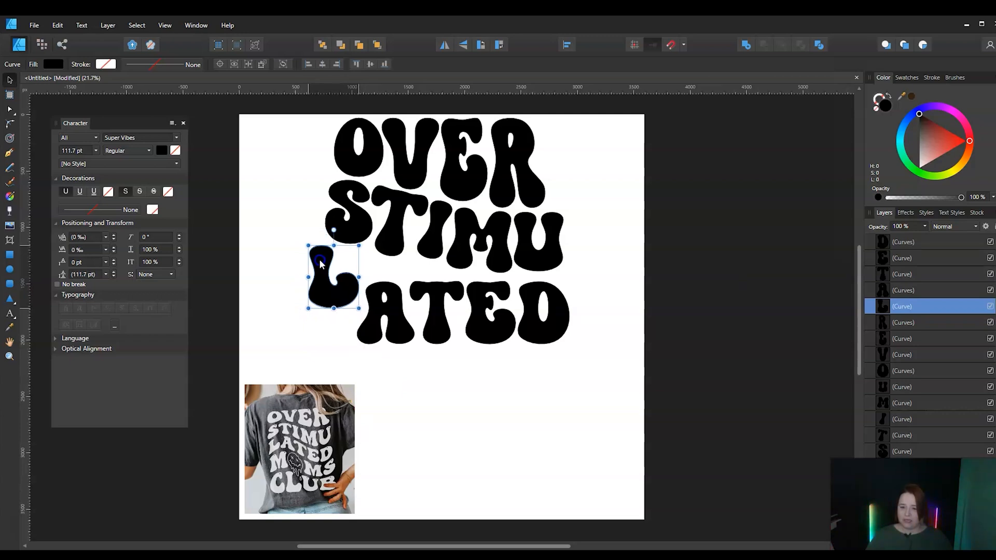
{"action": "left_click_drag", "start_coordinate": [335, 309], "coordinate": [385, 292]}
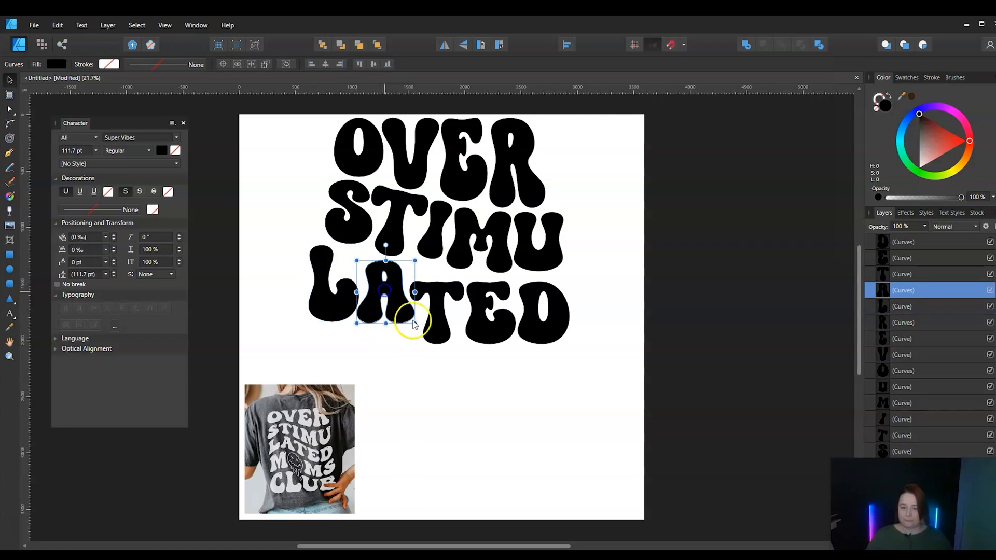
Raise the T of LATED beneath the I, rotate it about 10° clockwise, and tuck it against the A
{"action": "left_click_drag", "start_coordinate": [434, 322], "coordinate": [435, 311]}
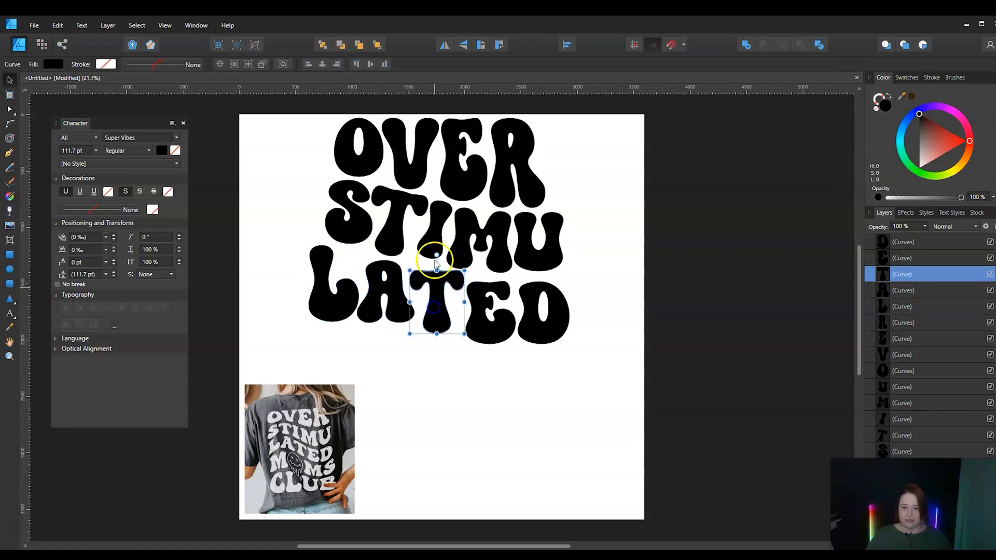
{"action": "left_click_drag", "start_coordinate": [438, 255], "coordinate": [447, 255]}
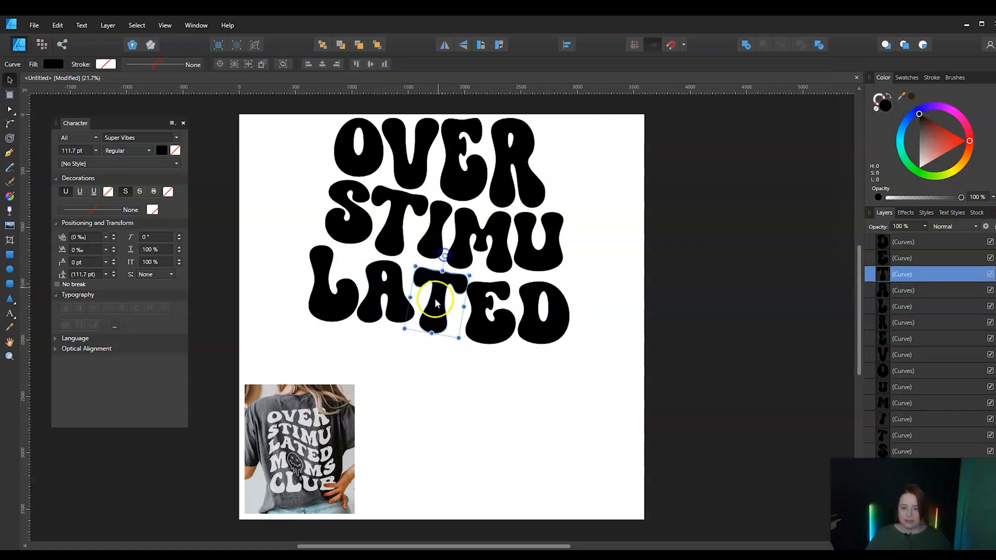
{"action": "left_click_drag", "start_coordinate": [433, 309], "coordinate": [428, 305]}
Rotate the A of LATED about 10° clockwise and shift the L slightly outward to make room for it
{"action": "left_click", "coordinate": [384, 306]}
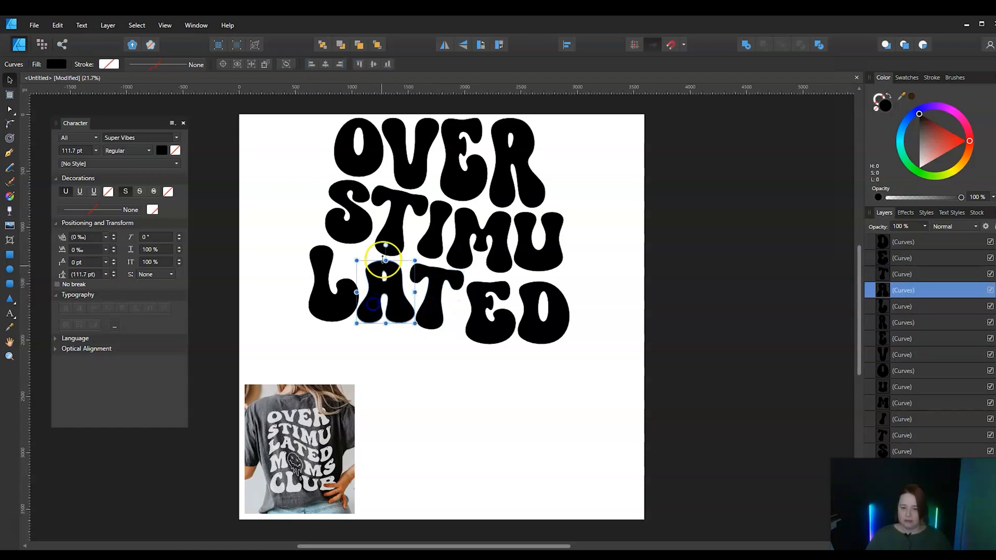
{"action": "left_click_drag", "start_coordinate": [391, 246], "coordinate": [412, 235]}
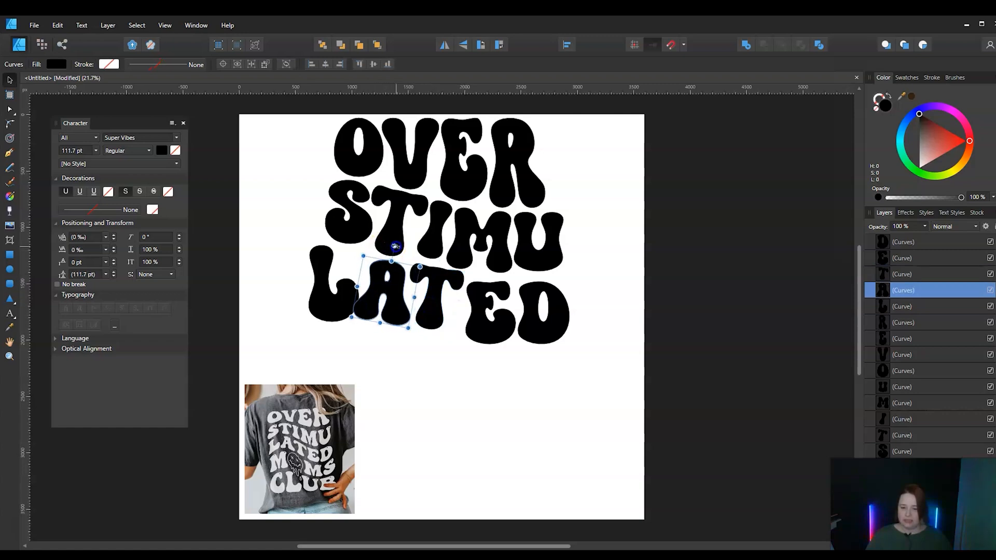
{"action": "left_click", "coordinate": [324, 303]}
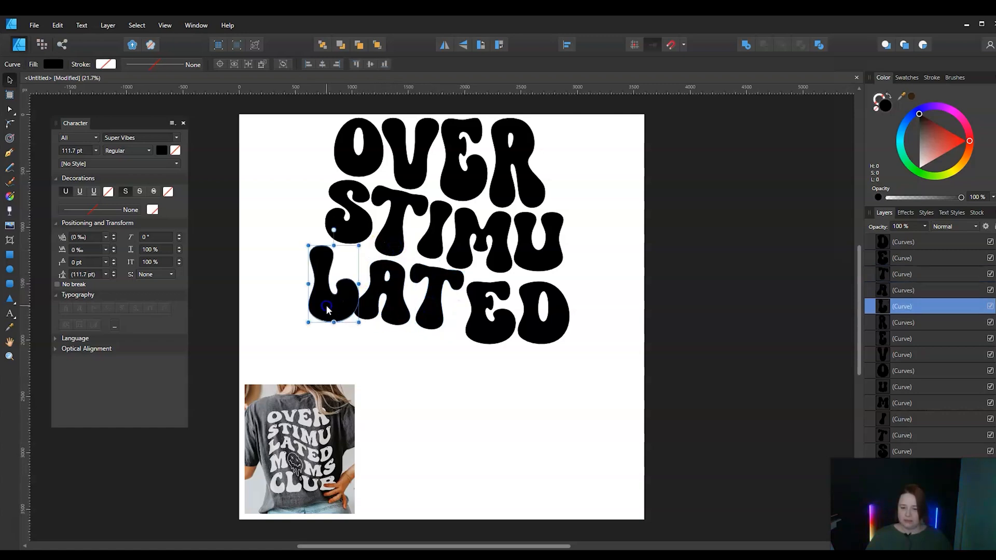
{"action": "left_click", "coordinate": [381, 298]}
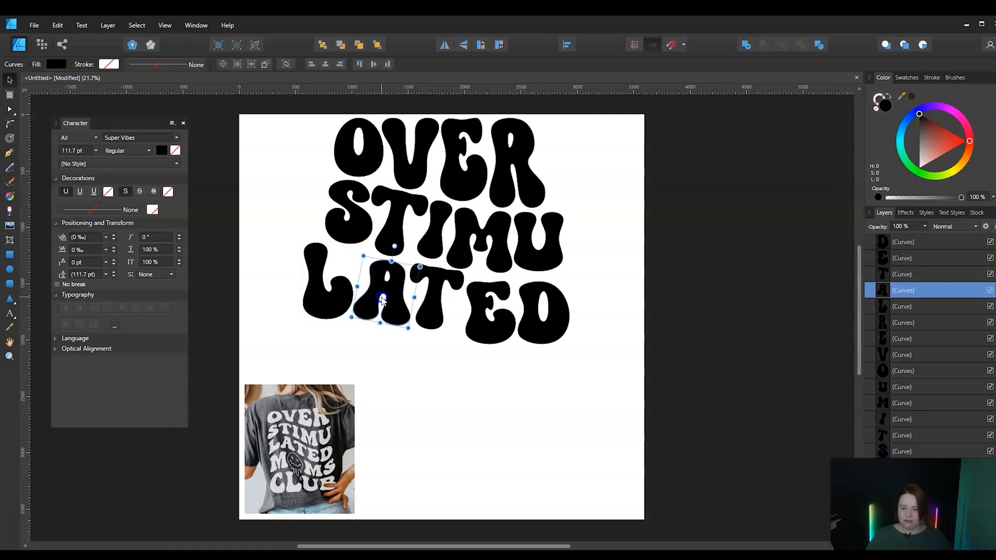
Raise the E of LATED beneath the M, rotate it 10.5° clockwise, and nudge it closer to the T
{"action": "left_click", "coordinate": [469, 311]}
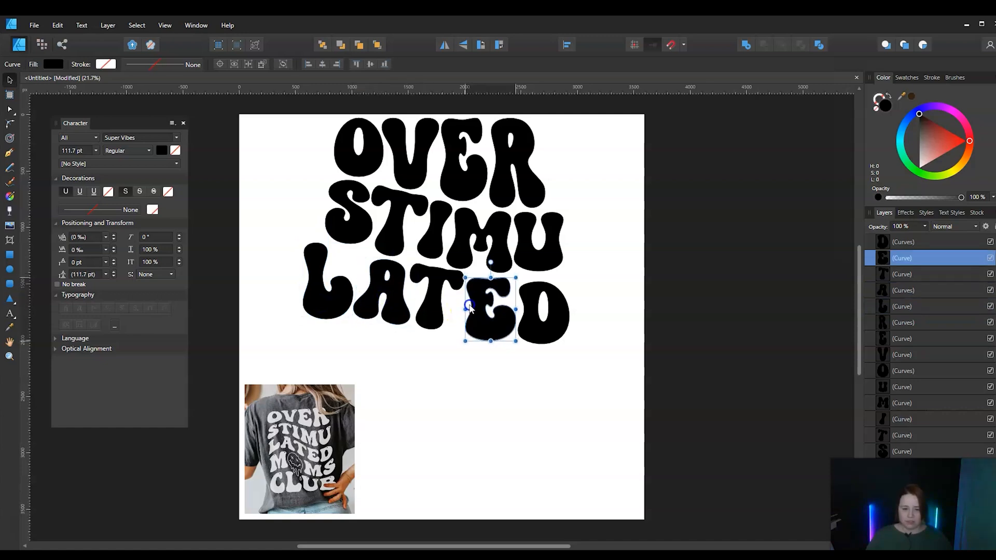
{"action": "left_click_drag", "start_coordinate": [490, 261], "coordinate": [498, 263]}
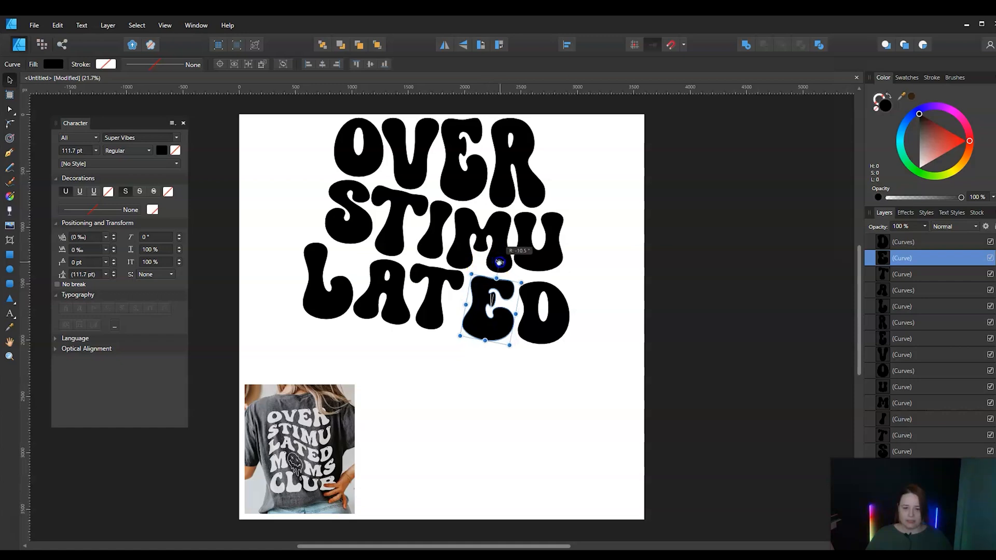
{"action": "left_click", "coordinate": [487, 302]}
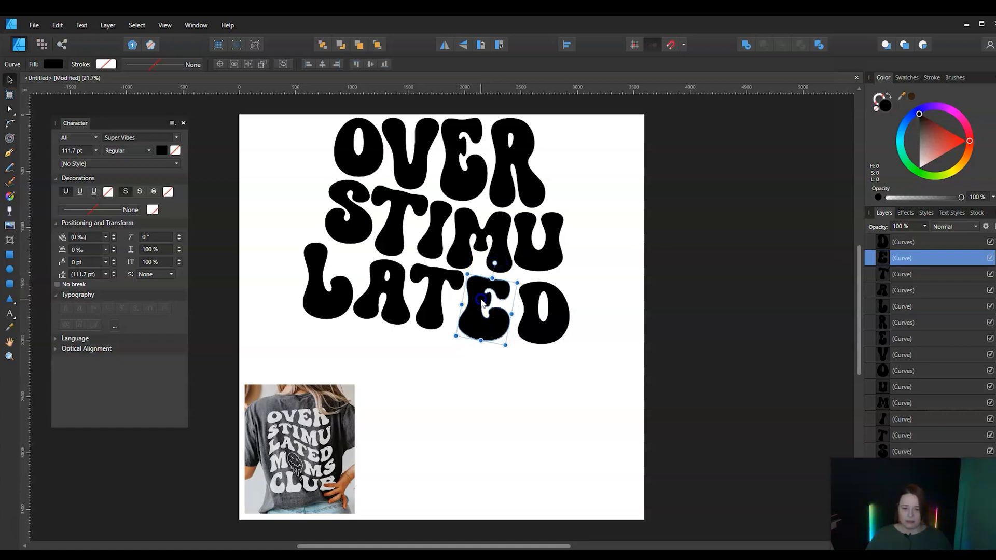
Move the D of LATED up against the E and rotate it about 5° counterclockwise beneath the U
{"action": "left_click", "coordinate": [529, 302]}
{"action": "left_click_drag", "start_coordinate": [530, 302], "coordinate": [527, 298]}
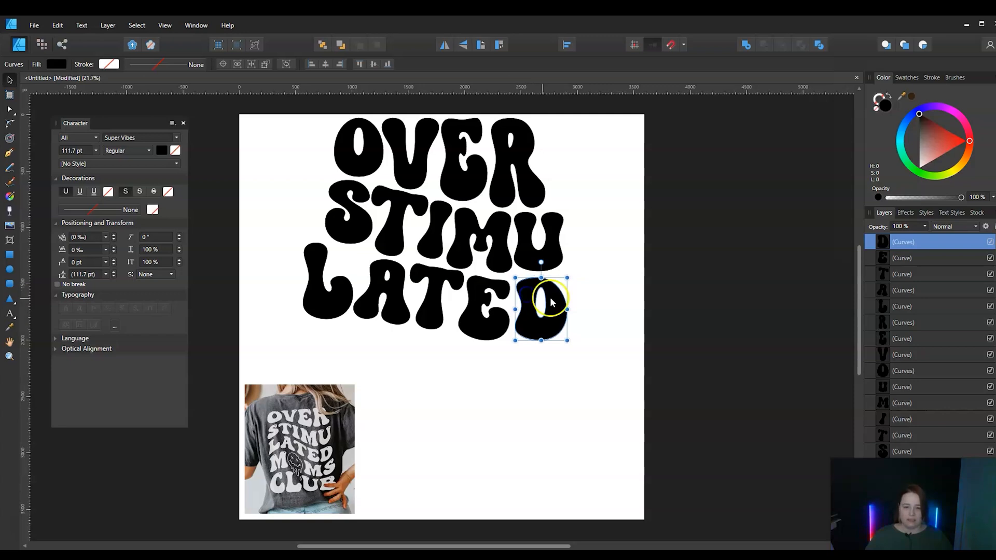
{"action": "left_click_drag", "start_coordinate": [542, 262], "coordinate": [539, 261]}
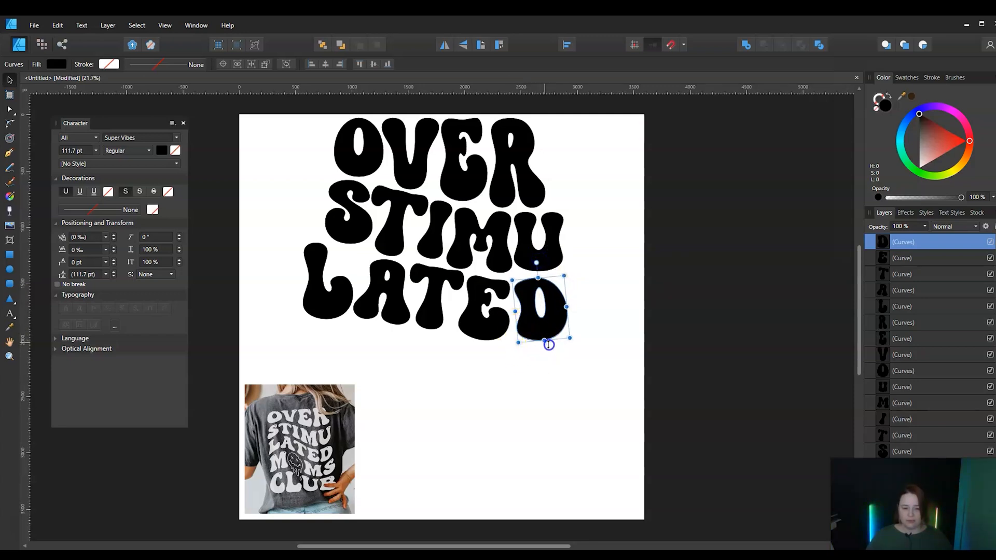
Stretch the D, E, T and A of LATED downward one by one, making the A about 671 px tall
{"action": "left_click_drag", "start_coordinate": [548, 344], "coordinate": [551, 353]}
{"action": "left_click", "coordinate": [477, 337]}
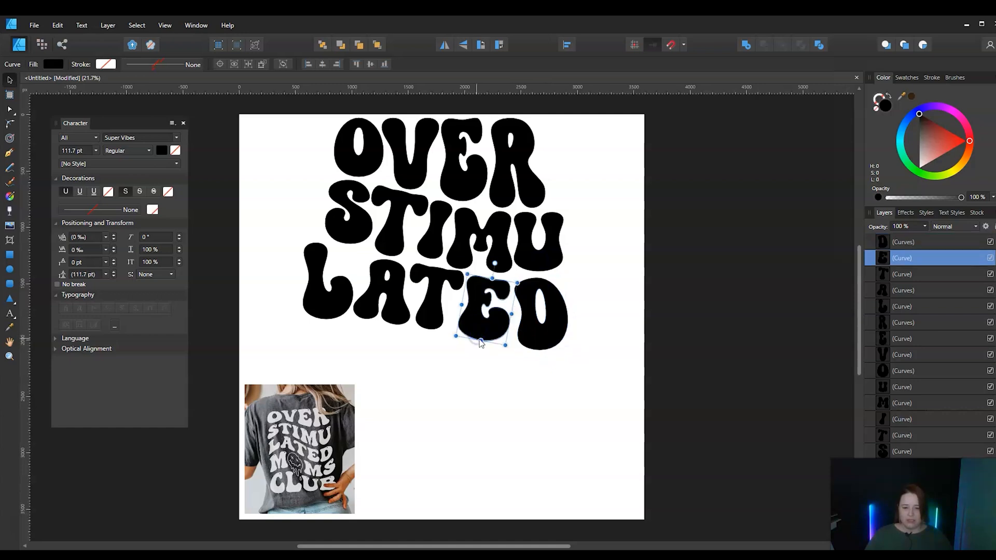
{"action": "left_click_drag", "start_coordinate": [480, 340], "coordinate": [482, 353]}
{"action": "left_click", "coordinate": [428, 326]}
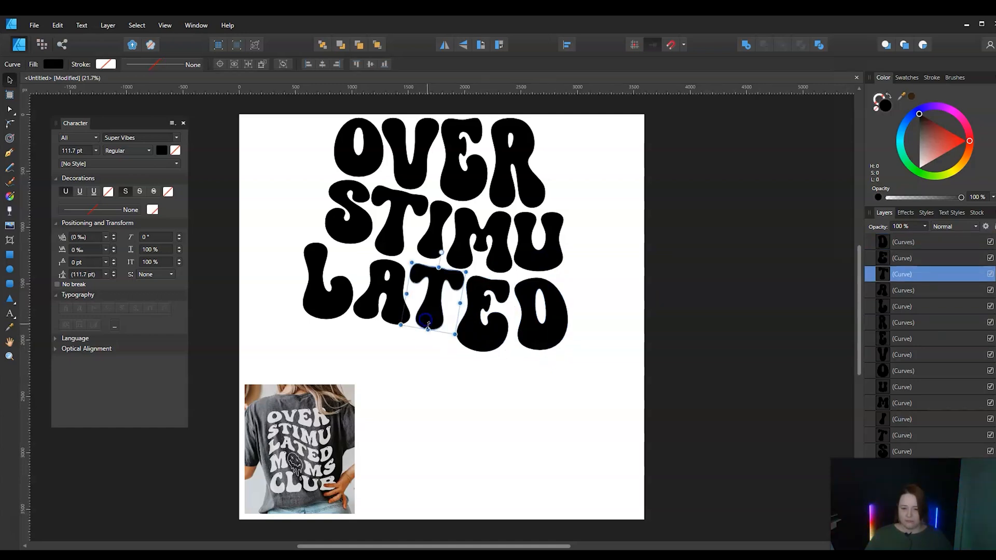
{"action": "left_click_drag", "start_coordinate": [429, 331], "coordinate": [430, 343]}
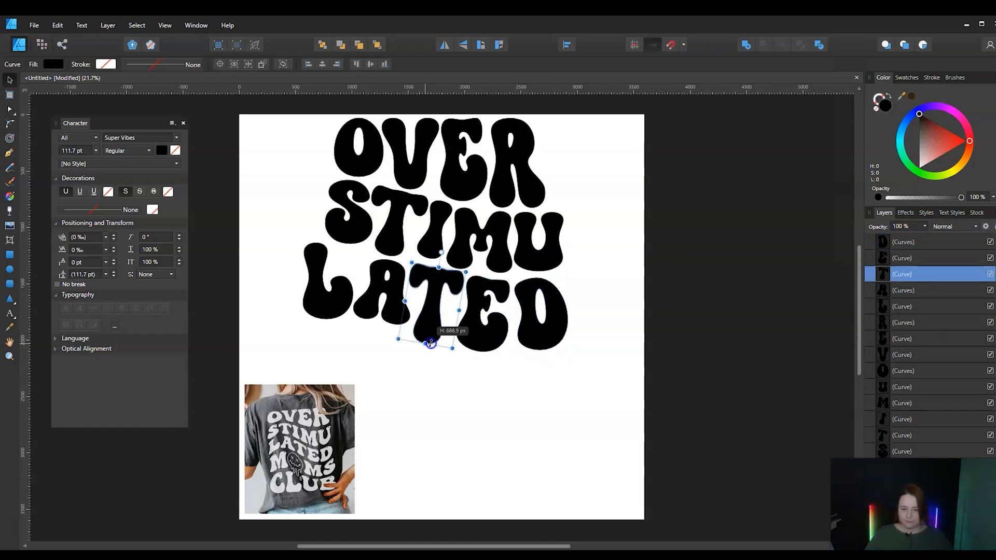
{"action": "left_click", "coordinate": [393, 304]}
{"action": "left_click_drag", "start_coordinate": [382, 323], "coordinate": [375, 336]}
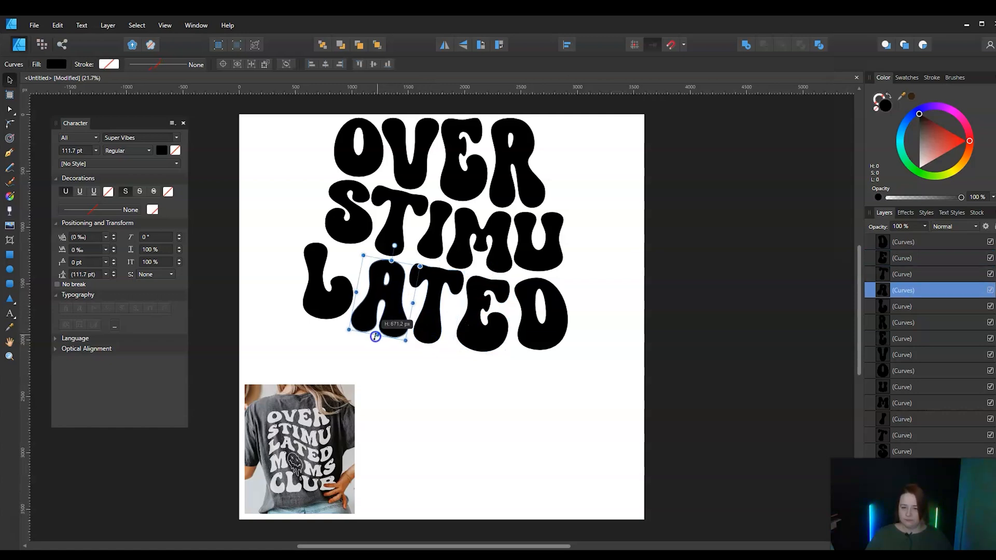
Stretch the L of LATED slightly taller and wider toward the A, then select the D
{"action": "left_click", "coordinate": [325, 303]}
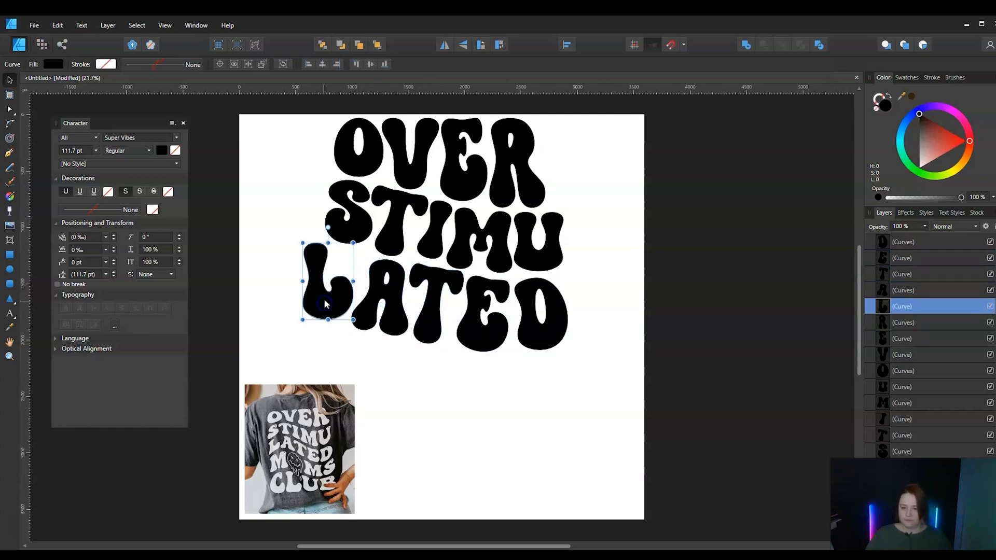
{"action": "left_click_drag", "start_coordinate": [334, 322], "coordinate": [333, 323]}
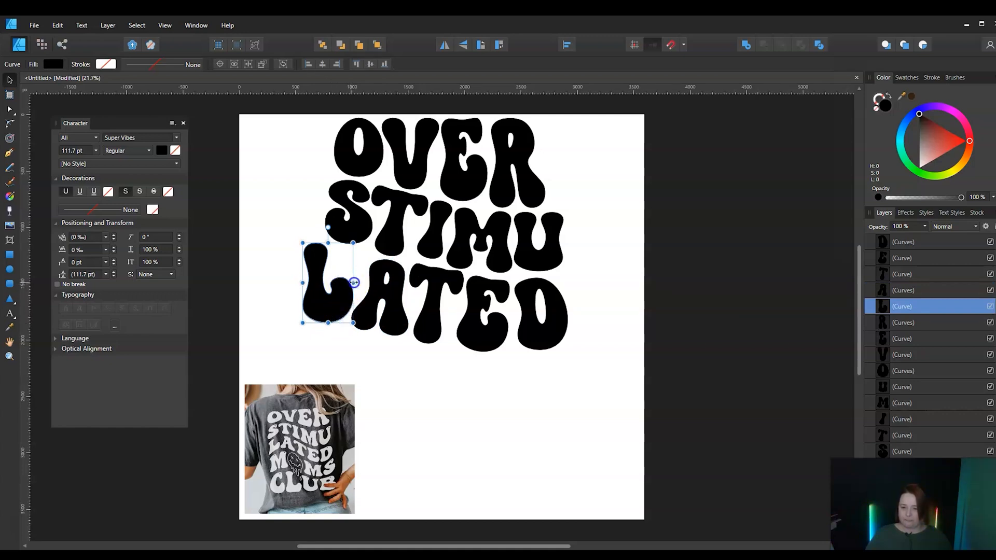
{"action": "left_click_drag", "start_coordinate": [353, 282], "coordinate": [353, 283]}
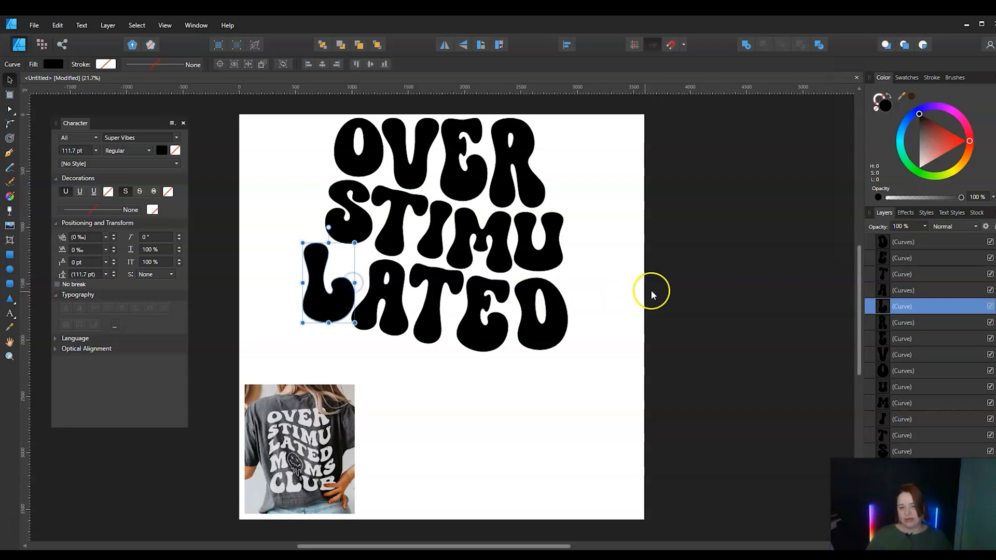
{"action": "left_click", "coordinate": [833, 389]}
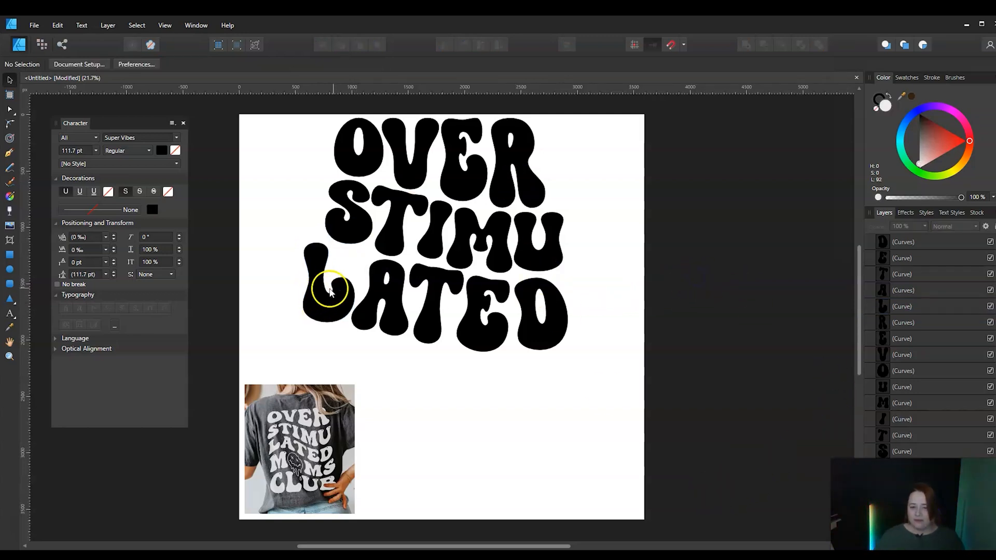
{"action": "left_click", "coordinate": [540, 326]}
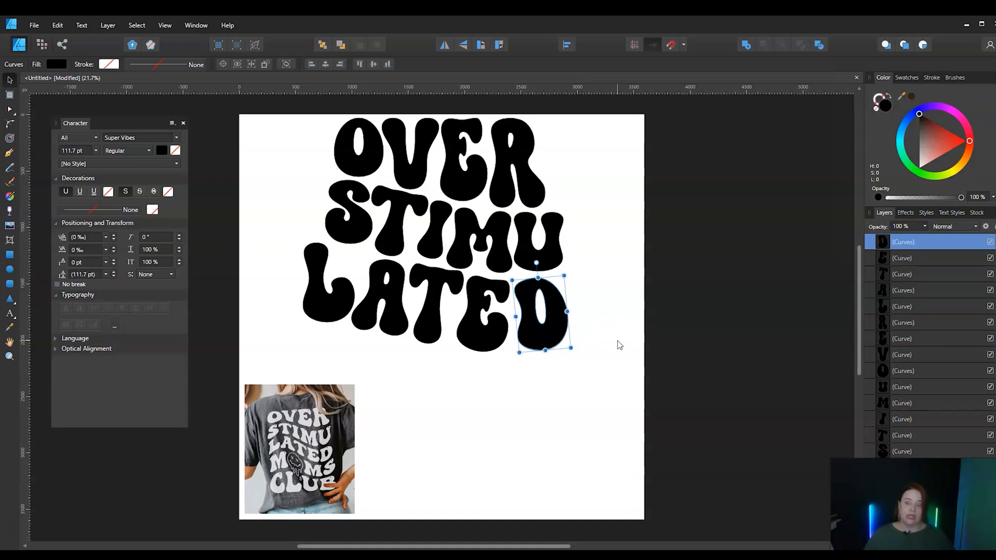
Move the shirt reference photo to the page's upper-left corner and add a lowercase m as artistic text below LATED
{"action": "left_click", "coordinate": [287, 485]}
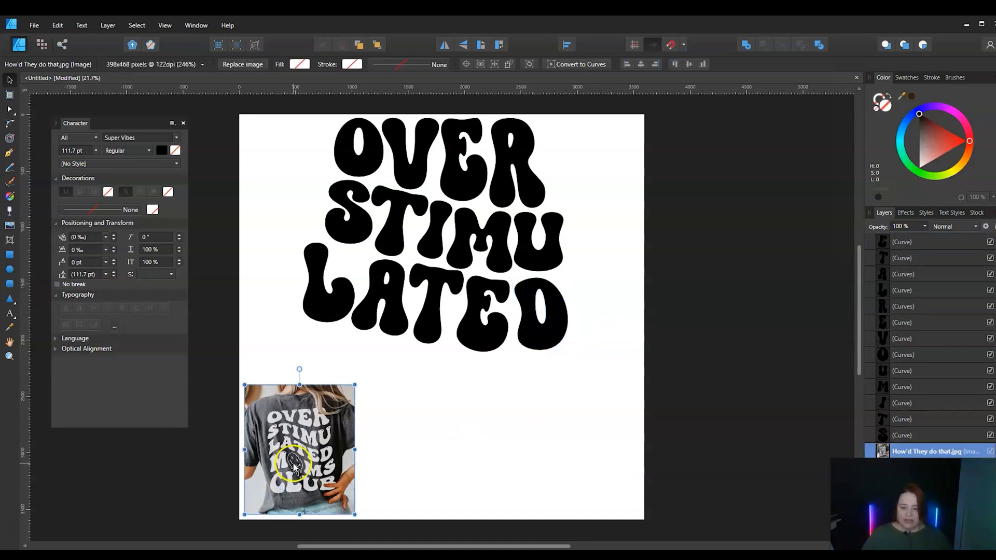
{"action": "left_click_drag", "start_coordinate": [294, 464], "coordinate": [290, 211]}
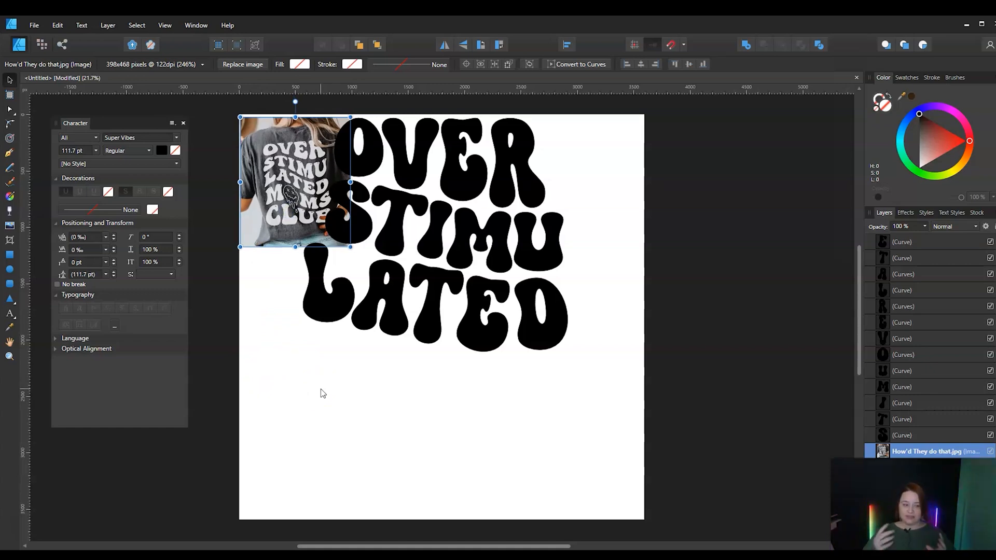
{"action": "left_click", "coordinate": [10, 312]}
{"action": "left_click_drag", "start_coordinate": [268, 338], "coordinate": [311, 404]}
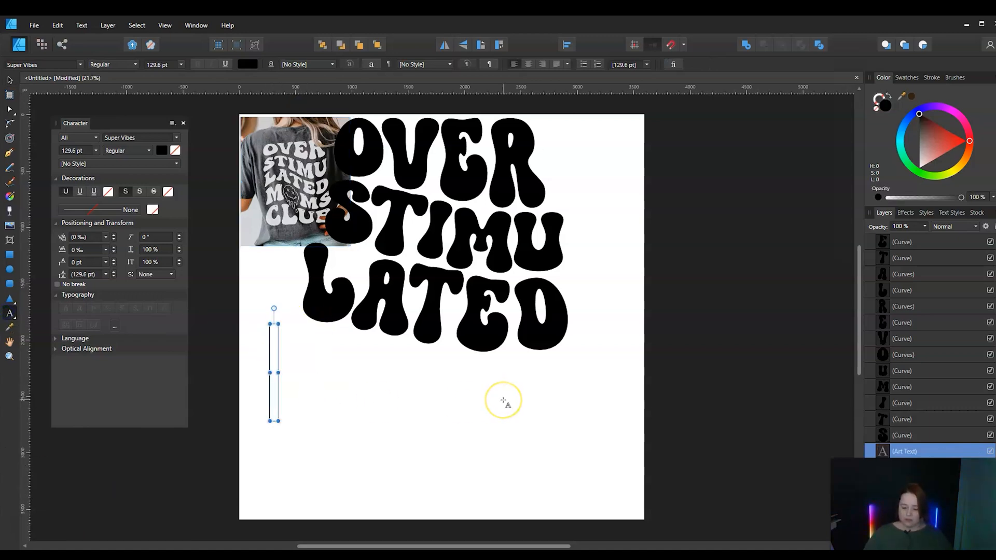
{"action": "type", "text": "M"}
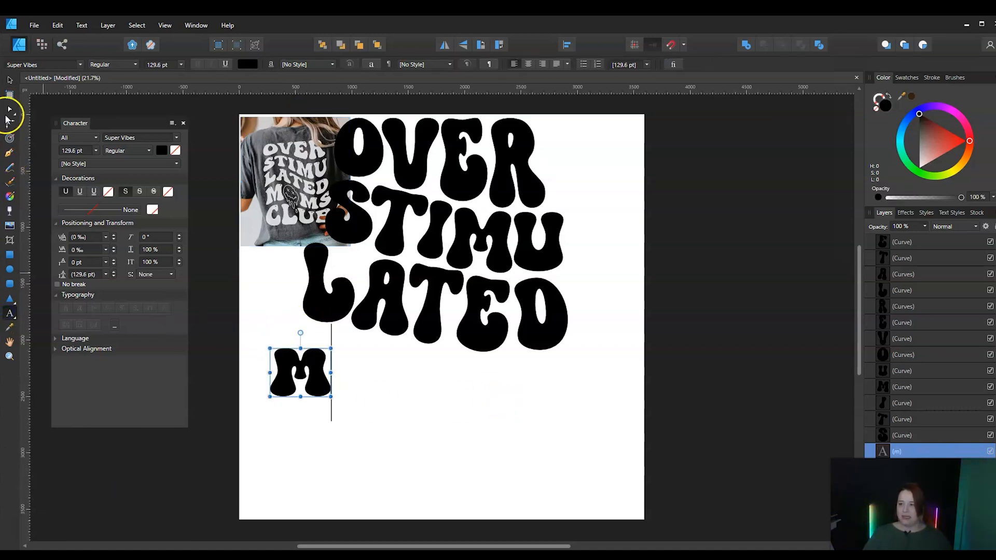
Replace the lowercase m below LATED with a capital M
{"action": "left_click", "coordinate": [10, 80]}
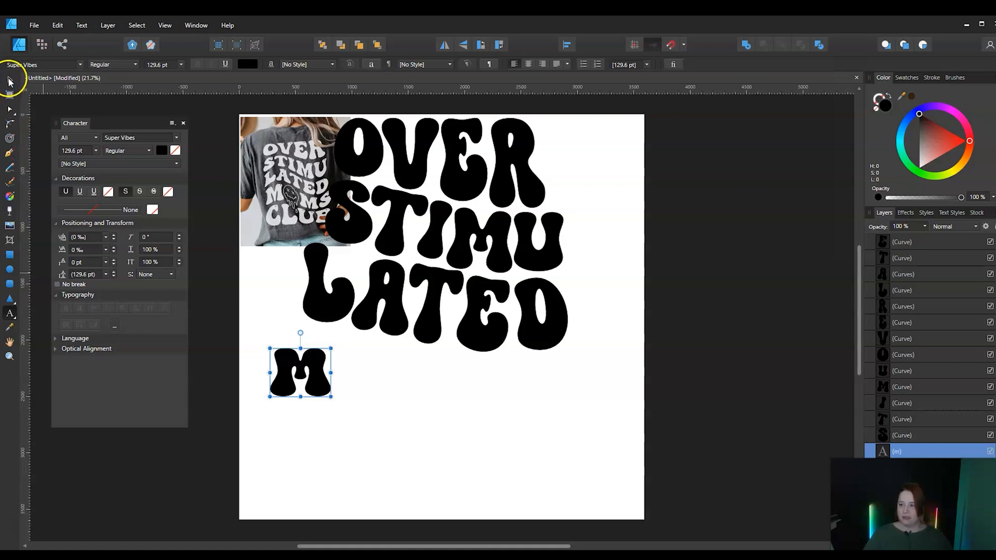
{"action": "double_click", "coordinate": [311, 370]}
{"action": "left_click", "coordinate": [311, 369]}
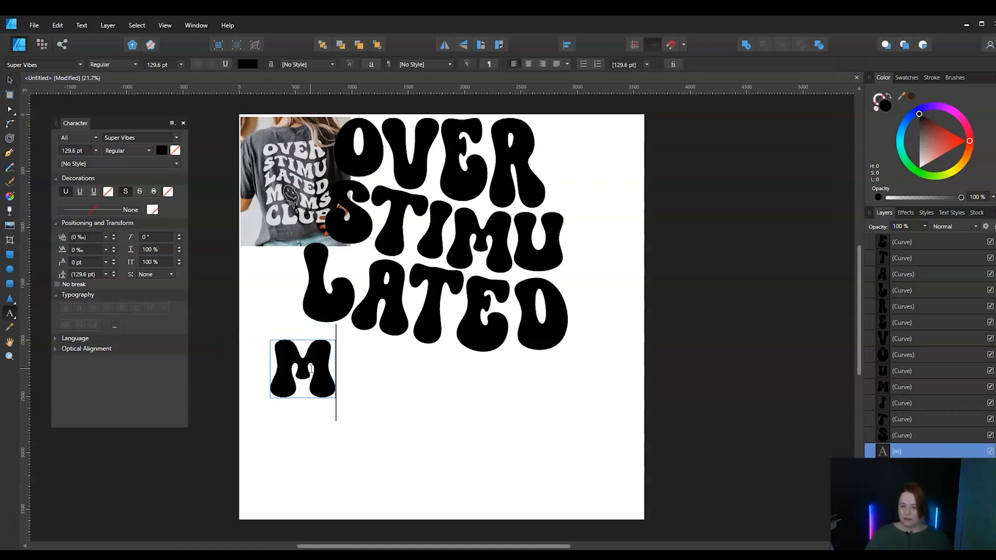
{"action": "left_click", "coordinate": [10, 79]}
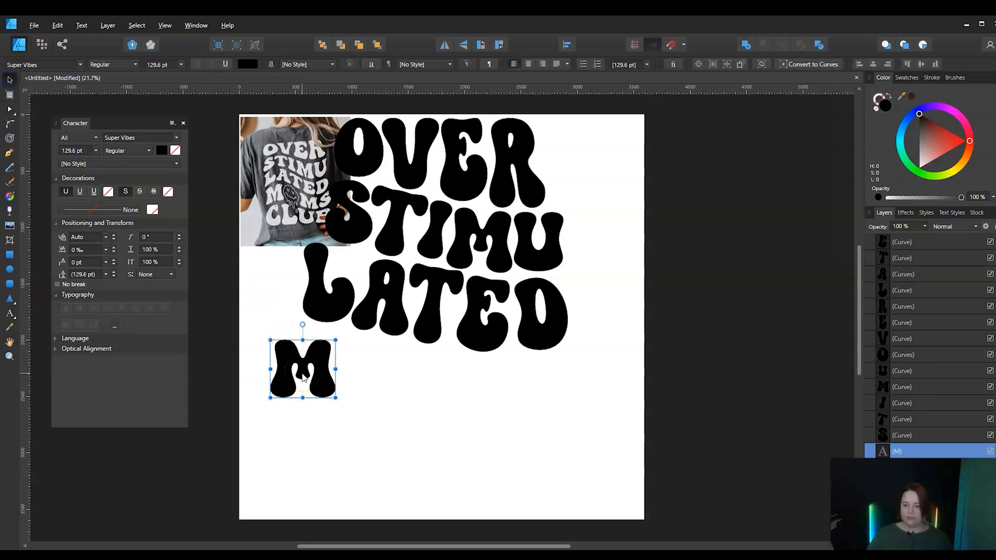
Duplicate the M toward the right and extend the copy's text to read MS
{"action": "left_click_drag", "start_coordinate": [303, 377], "coordinate": [391, 391]}
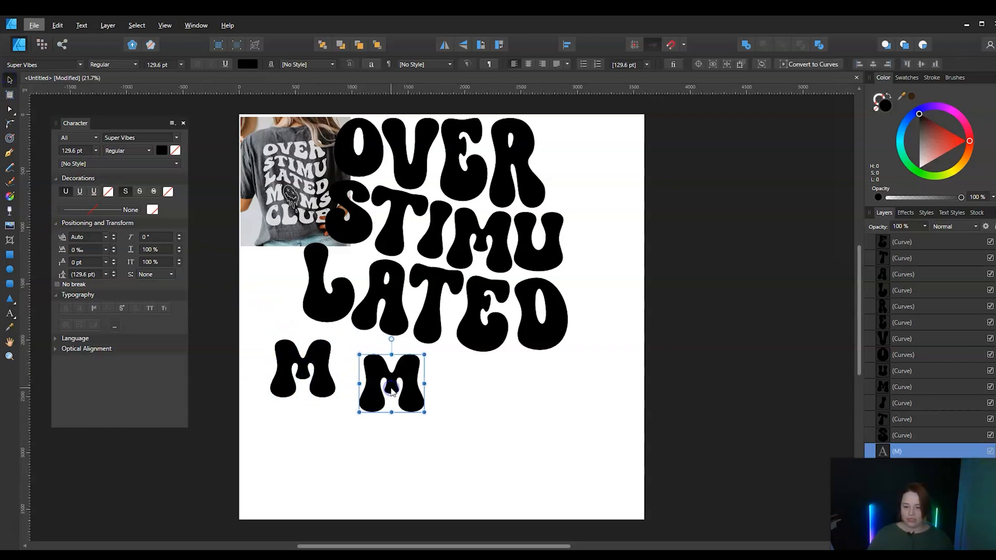
{"action": "double_click", "coordinate": [391, 391]}
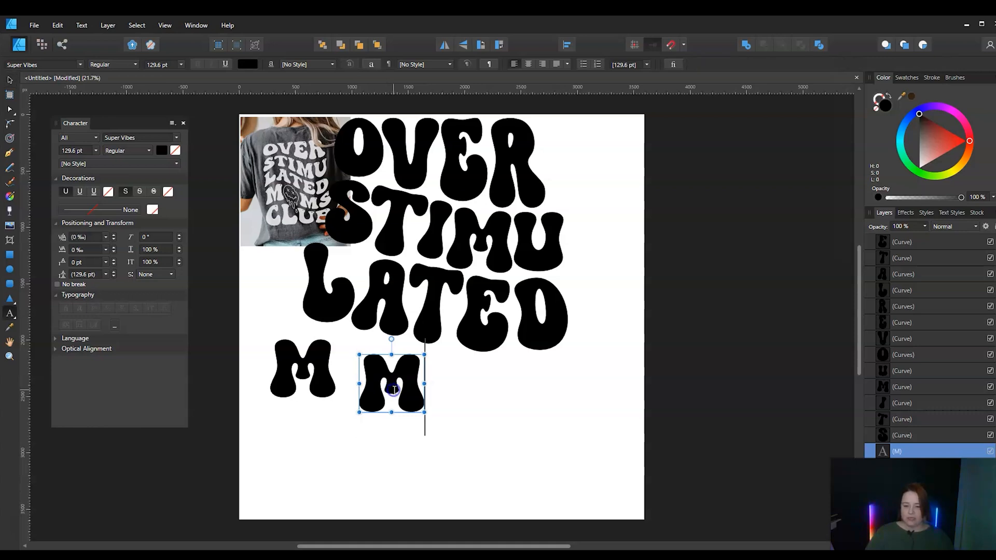
{"action": "double_click", "coordinate": [394, 389]}
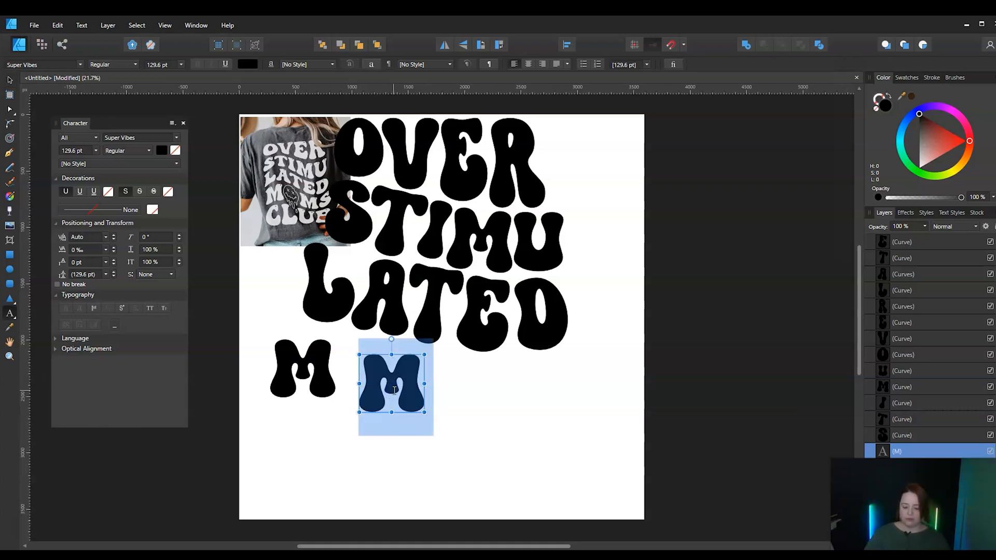
{"action": "left_click", "coordinate": [394, 389]}
{"action": "type", "text": "S"}
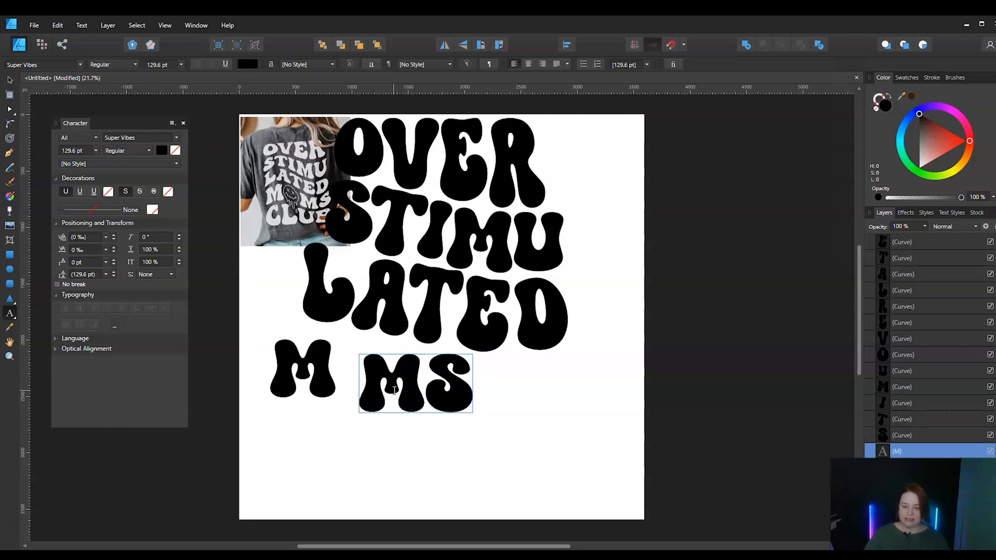
{"action": "key", "text": "Escape"}
{"action": "left_click", "coordinate": [11, 83]}
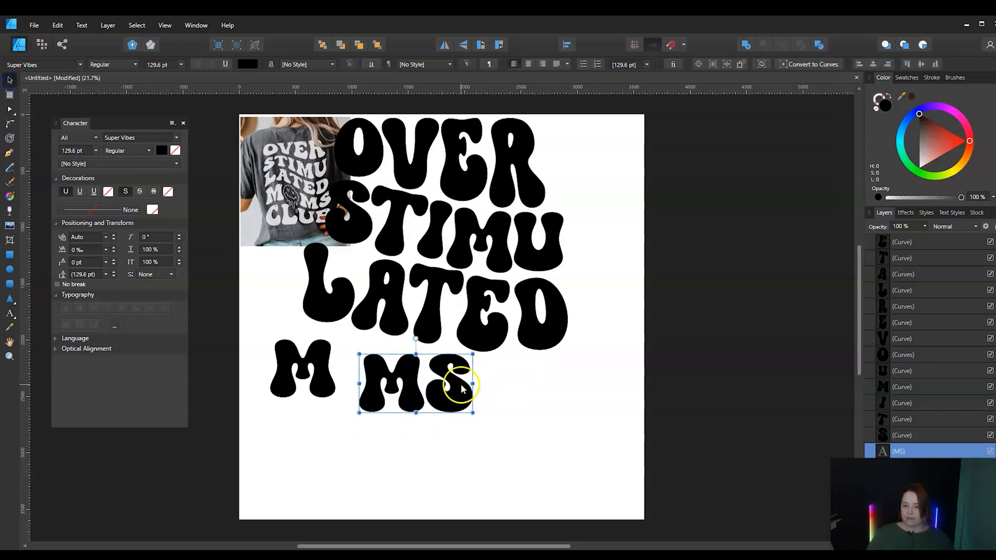
Shift the MS text right beneath ED and move the single M slightly right beneath the L
{"action": "left_click", "coordinate": [414, 397]}
{"action": "left_click_drag", "start_coordinate": [414, 397], "coordinate": [472, 398]}
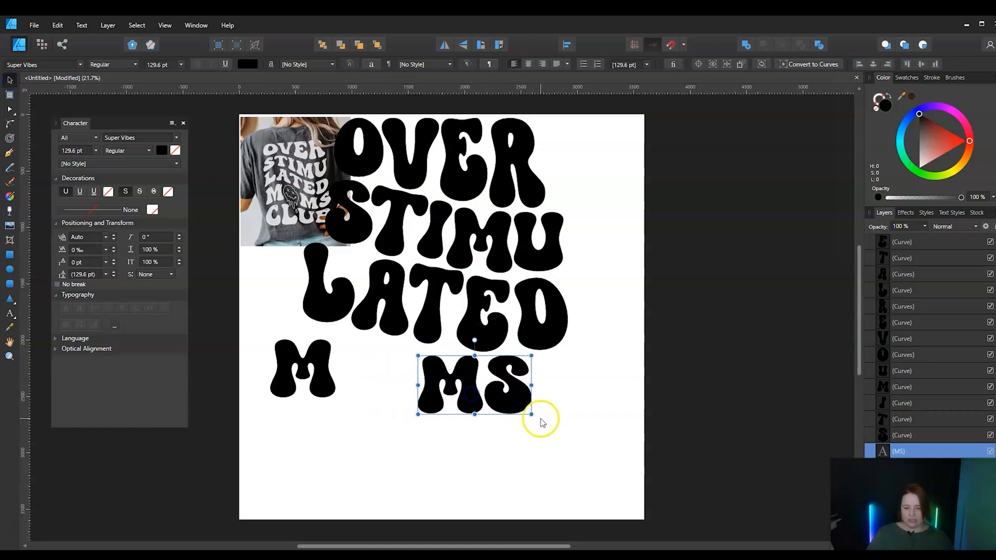
{"action": "left_click_drag", "start_coordinate": [318, 379], "coordinate": [338, 379]}
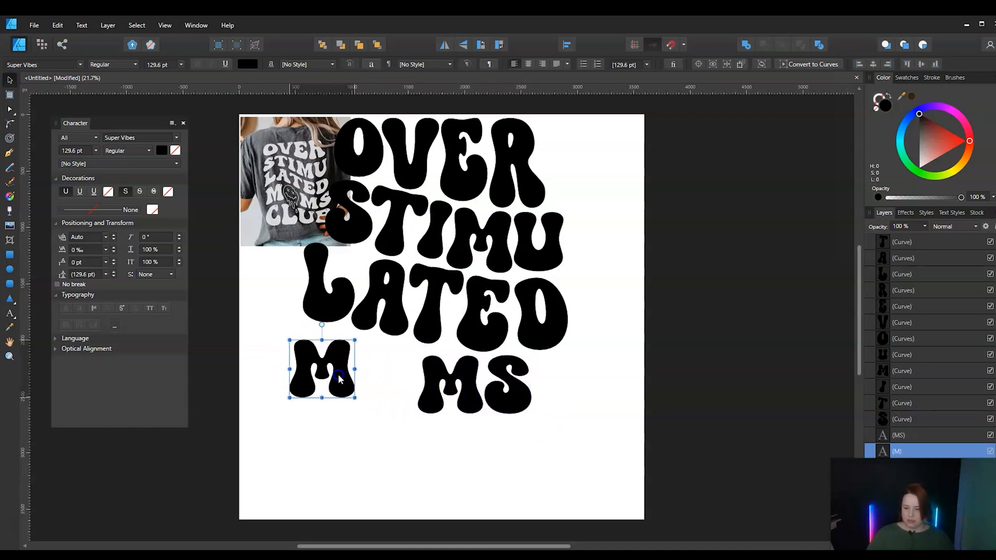
Convert both the M and MS texts to curves and ungroup MS into separate letters
{"action": "left_click", "coordinate": [445, 387], "text": "shift"}
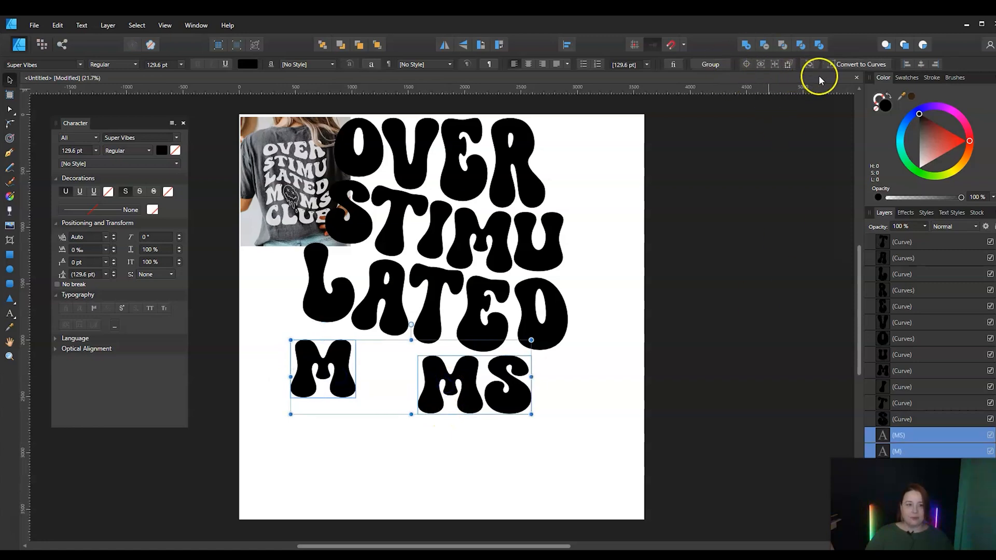
{"action": "left_click", "coordinate": [856, 64]}
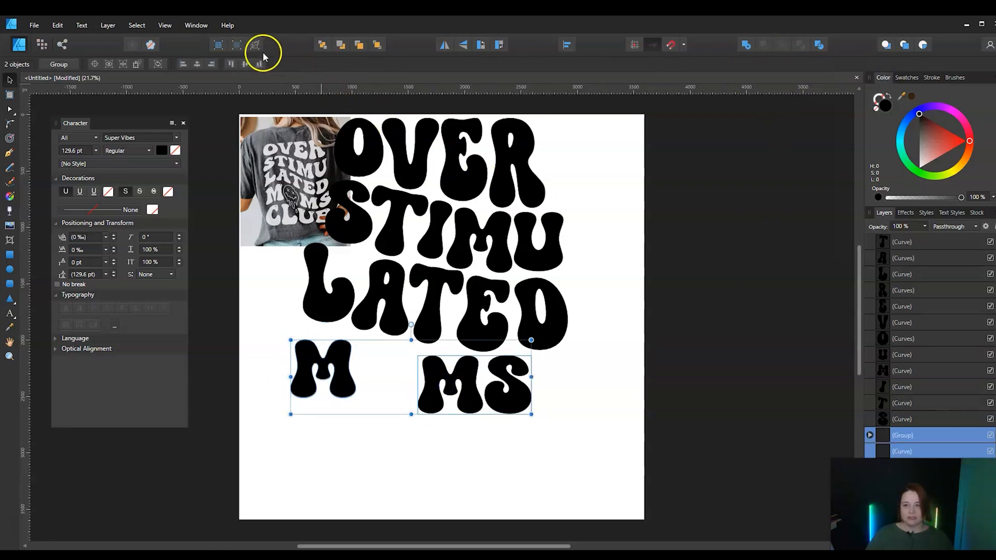
{"action": "left_click", "coordinate": [451, 444]}
{"action": "left_click", "coordinate": [475, 387]}
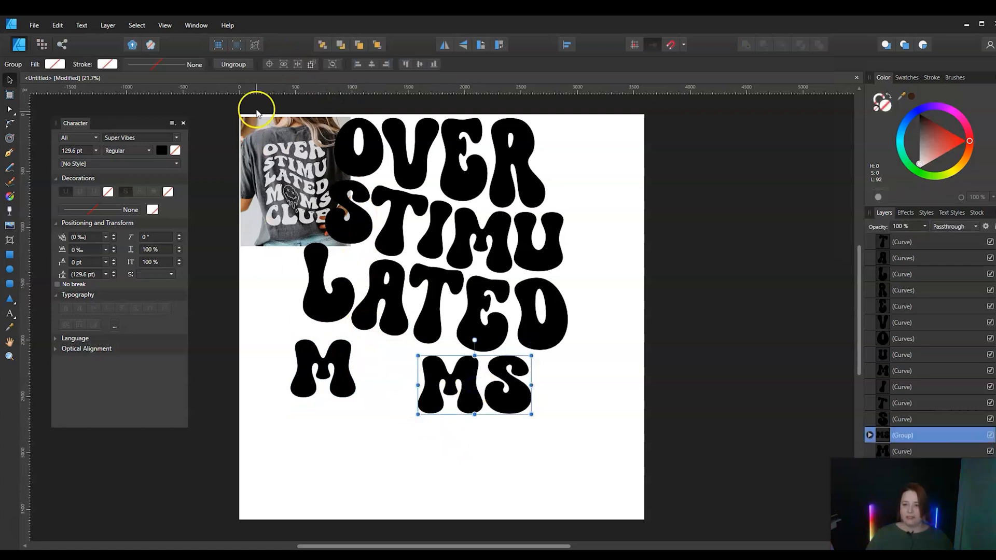
{"action": "left_click", "coordinate": [236, 64]}
{"action": "left_click", "coordinate": [453, 443]}
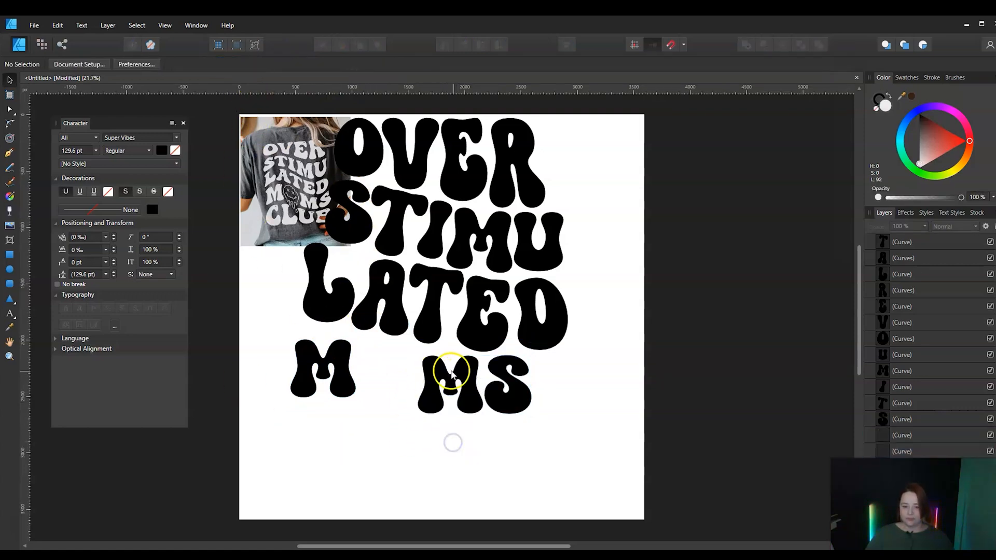
Move the S beneath the D of LATED, rotate it 9° counterclockwise, and enlarge it to about 551 by 665 px
{"action": "left_click", "coordinate": [505, 386]}
{"action": "left_click_drag", "start_coordinate": [512, 405], "coordinate": [554, 403]}
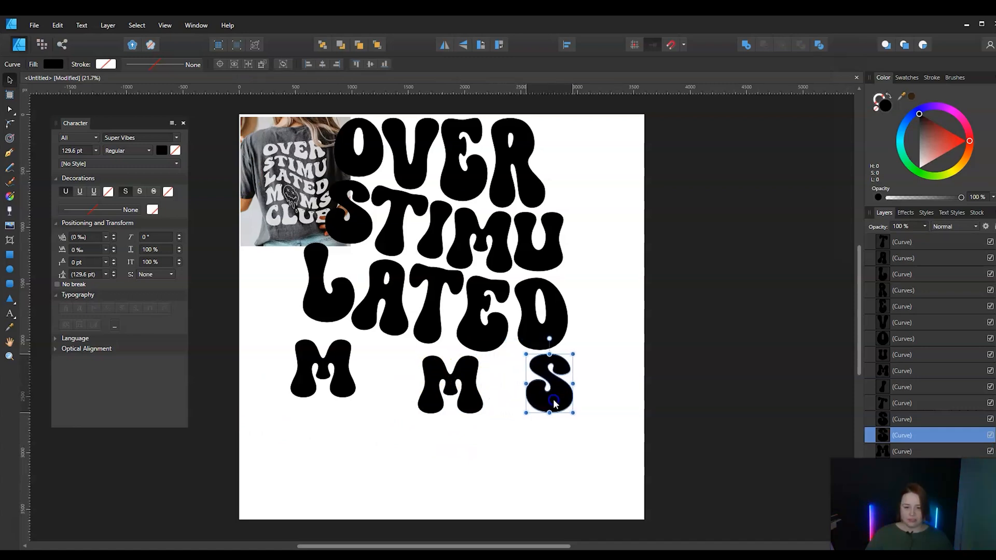
{"action": "left_click_drag", "start_coordinate": [549, 338], "coordinate": [542, 334]}
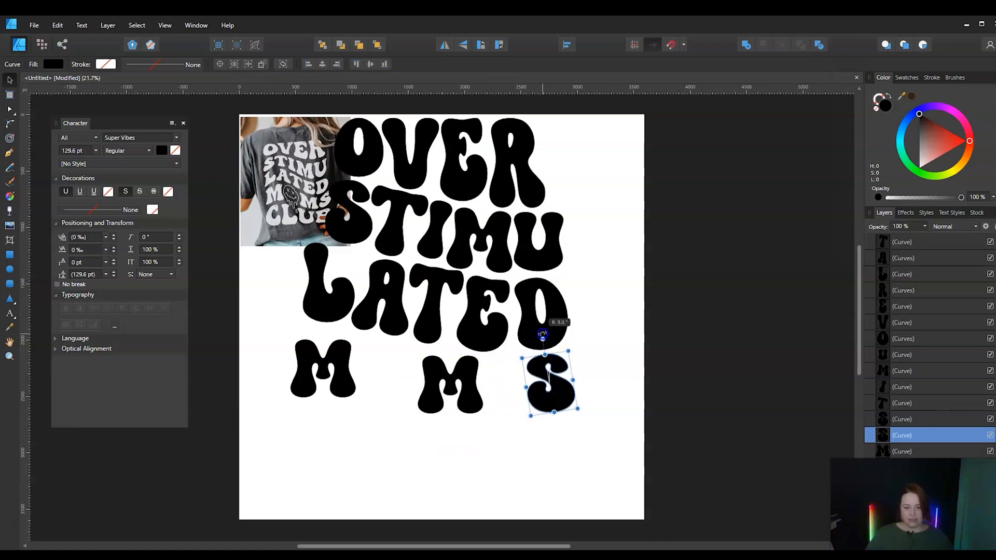
{"action": "left_click_drag", "start_coordinate": [577, 408], "coordinate": [597, 425]}
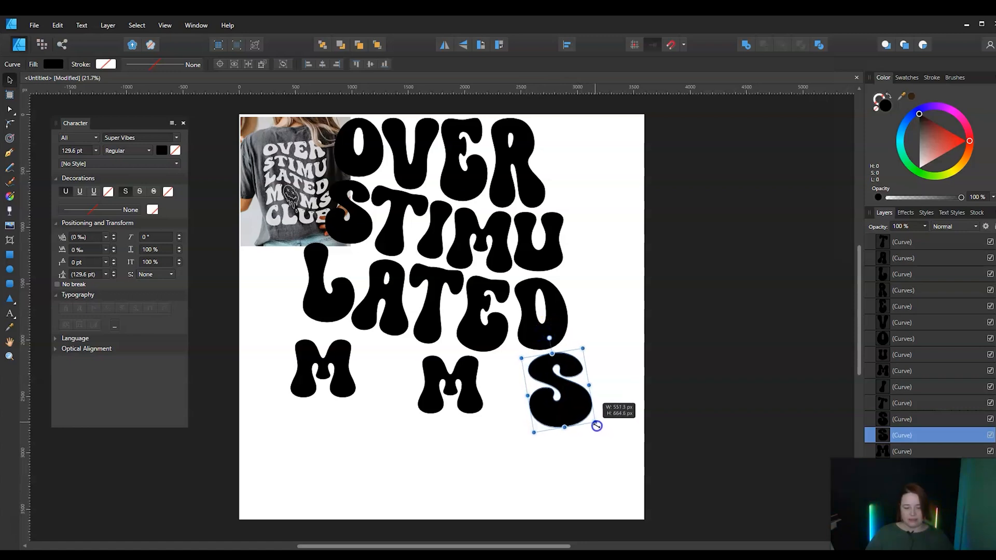
Enlarge the second M of MOMS beside the S, and make the first M taller and wider beneath the L
{"action": "left_click_drag", "start_coordinate": [459, 394], "coordinate": [502, 409]}
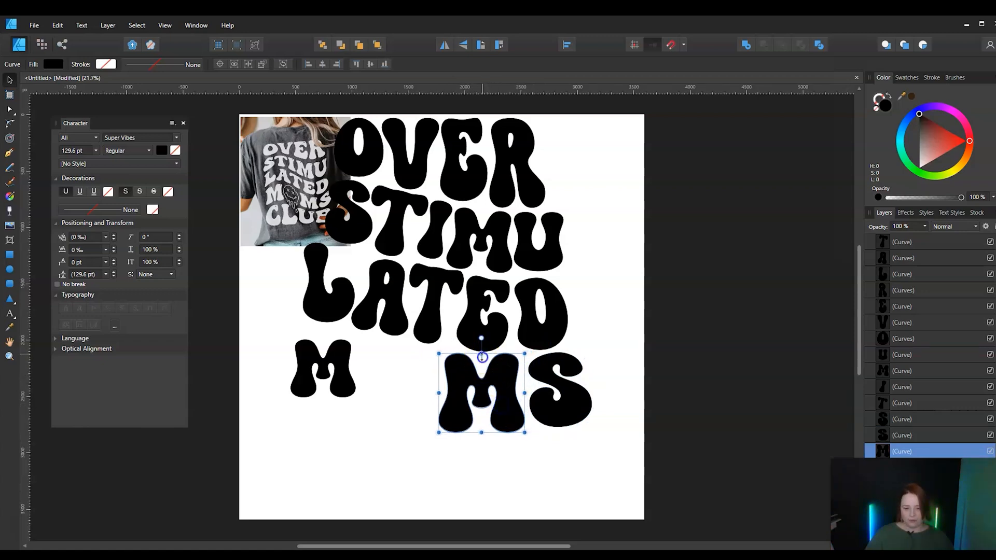
{"action": "left_click_drag", "start_coordinate": [482, 356], "coordinate": [483, 357]}
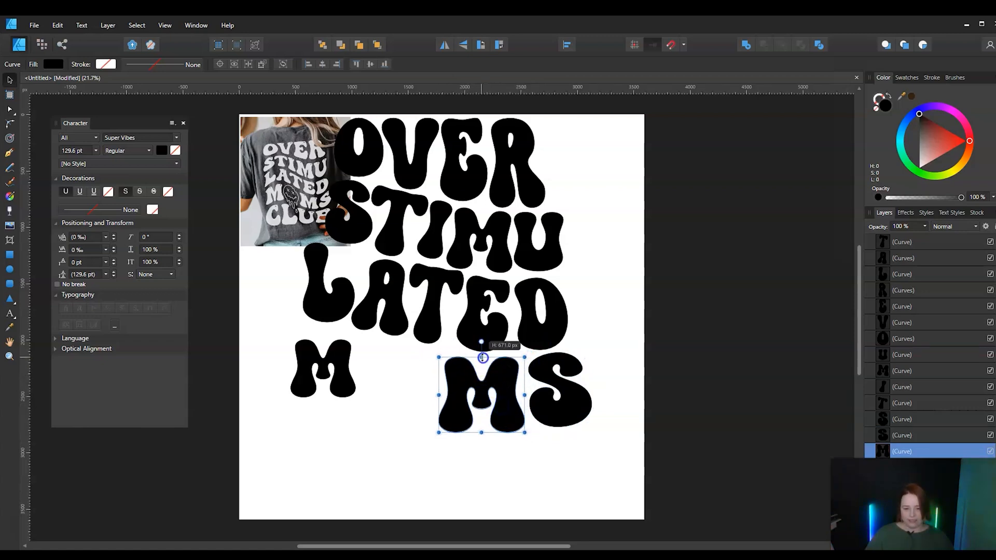
{"action": "left_click", "coordinate": [341, 384]}
{"action": "left_click_drag", "start_coordinate": [323, 398], "coordinate": [324, 411]}
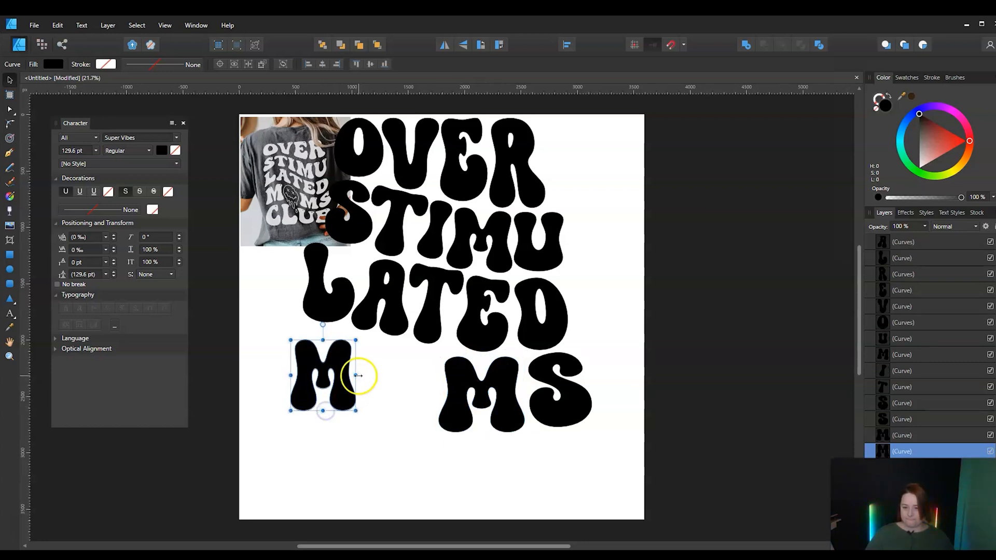
{"action": "left_click_drag", "start_coordinate": [357, 375], "coordinate": [338, 398]}
Nudge the second M of MOMS slightly closer to the S and clear the selection
{"action": "left_click", "coordinate": [553, 403]}
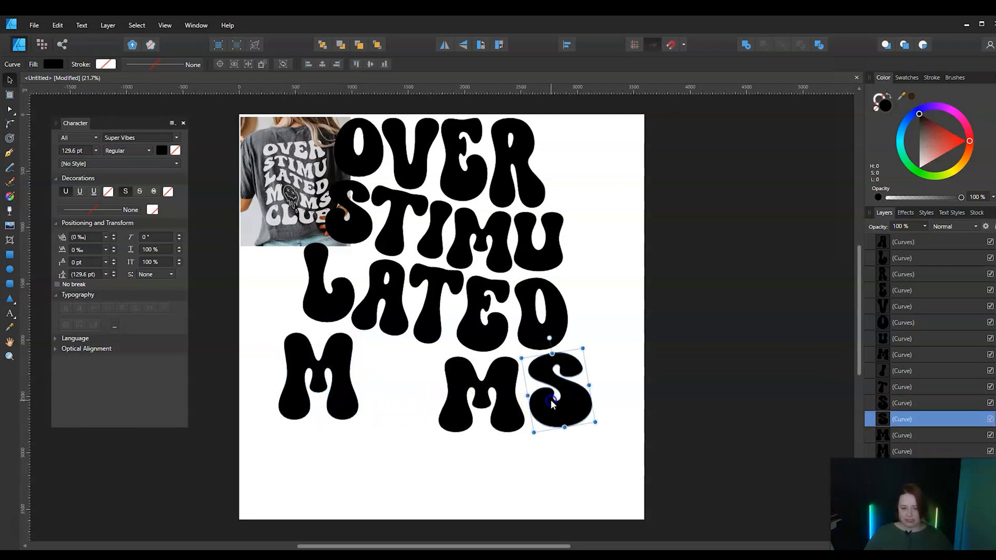
{"action": "left_click", "coordinate": [490, 379]}
{"action": "left_click_drag", "start_coordinate": [492, 383], "coordinate": [494, 385]}
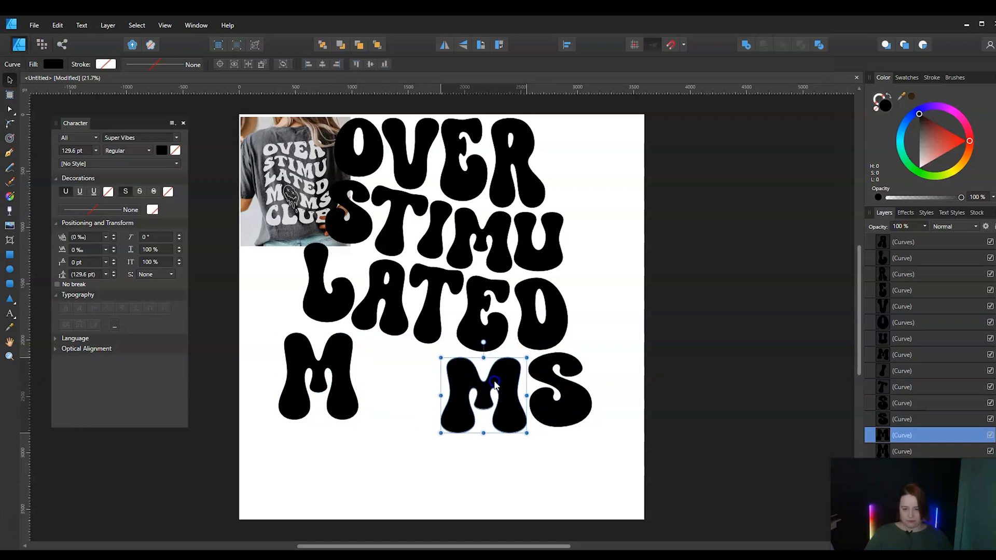
{"action": "left_click", "coordinate": [344, 457]}
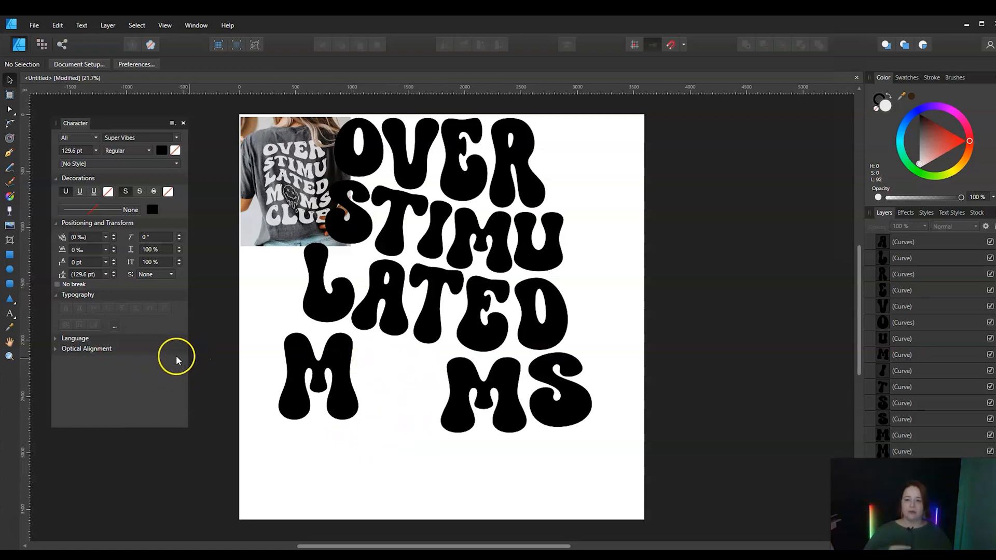
Draw a circle between the two Ms as the O of MOMS and remove its fill
{"action": "left_click", "coordinate": [10, 269]}
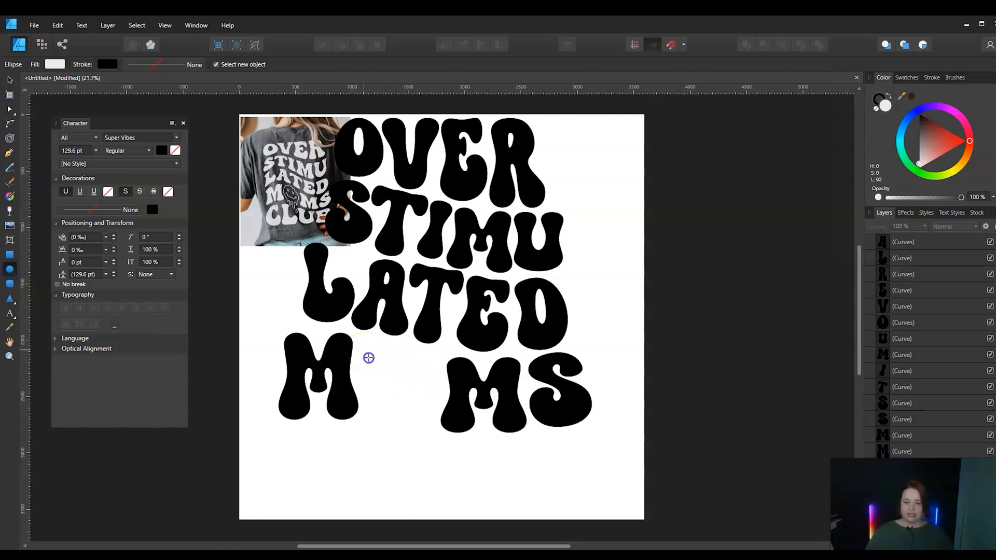
{"action": "left_click_drag", "start_coordinate": [364, 350], "coordinate": [441, 428]}
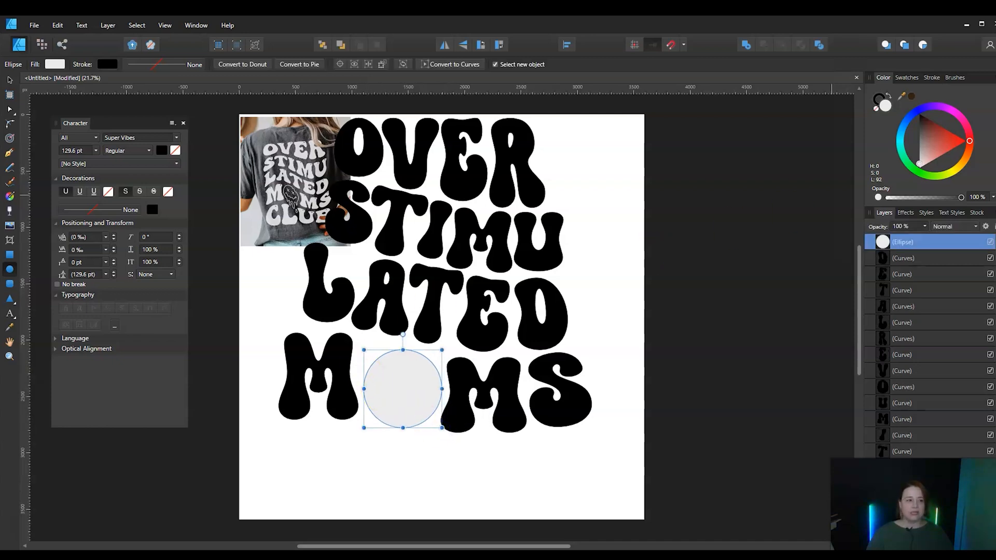
{"action": "left_click", "coordinate": [877, 110]}
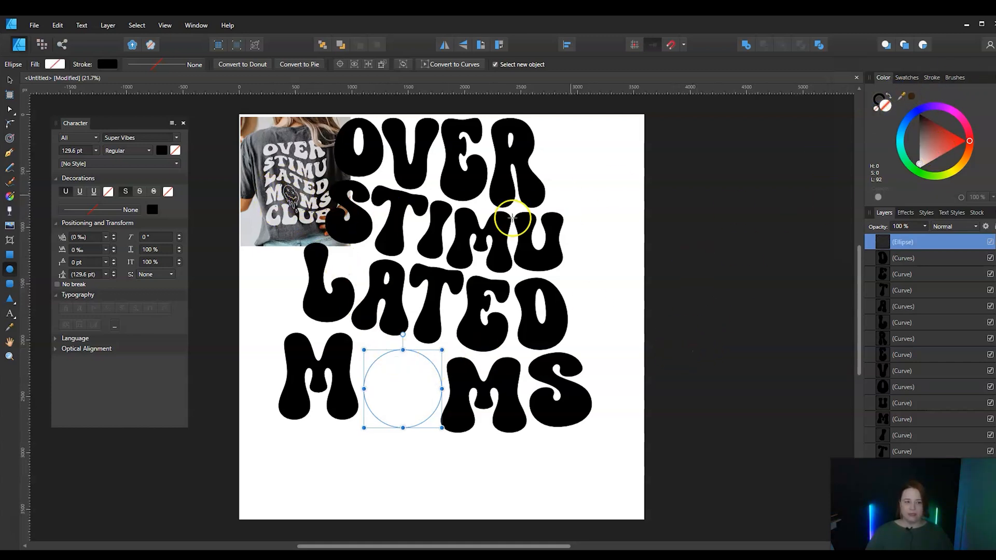
Reselect the unfilled circle between the Ms and set its stroke width to 4.2 pt
{"action": "left_click", "coordinate": [9, 81]}
{"action": "left_click", "coordinate": [596, 251]}
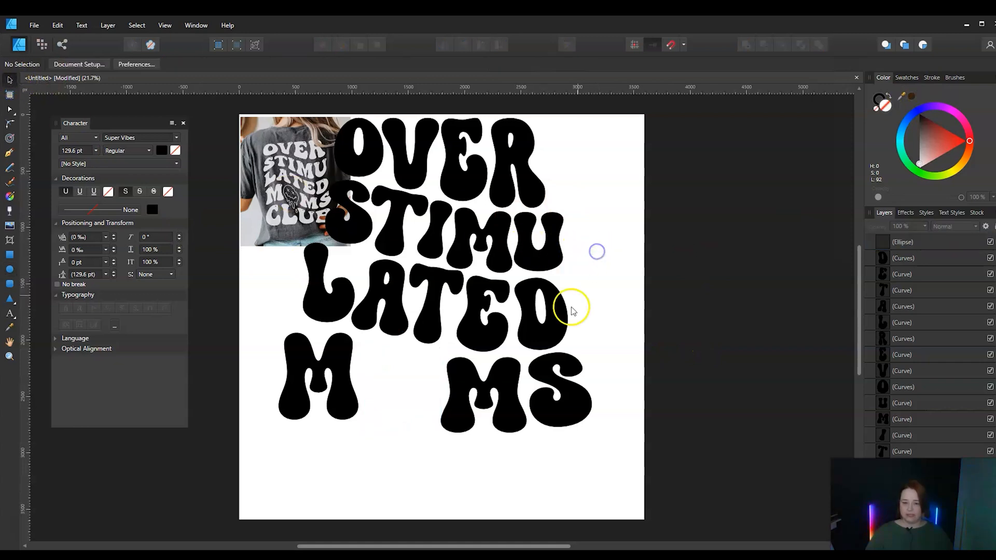
{"action": "left_click", "coordinate": [390, 421]}
{"action": "left_click_drag", "start_coordinate": [363, 345], "coordinate": [463, 485]}
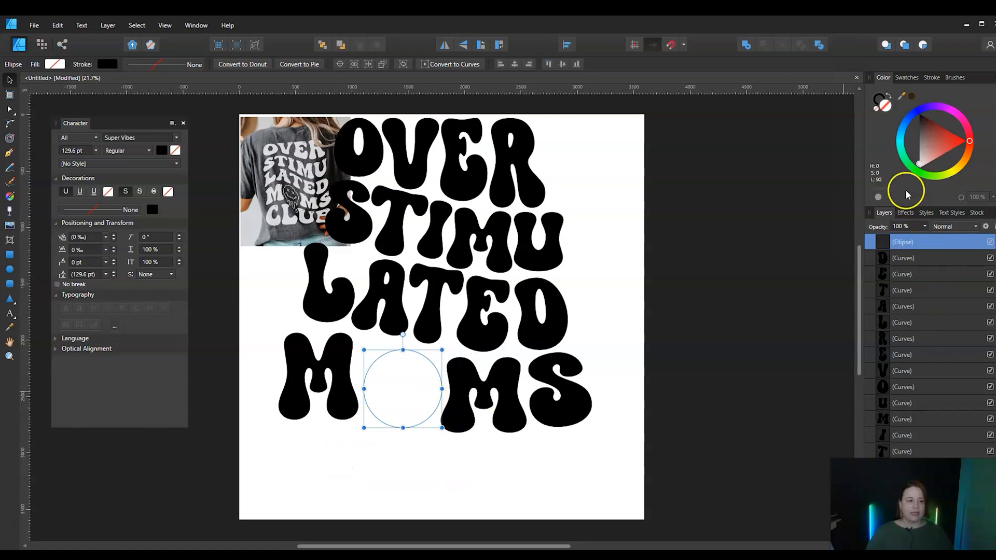
{"action": "left_click", "coordinate": [932, 78]}
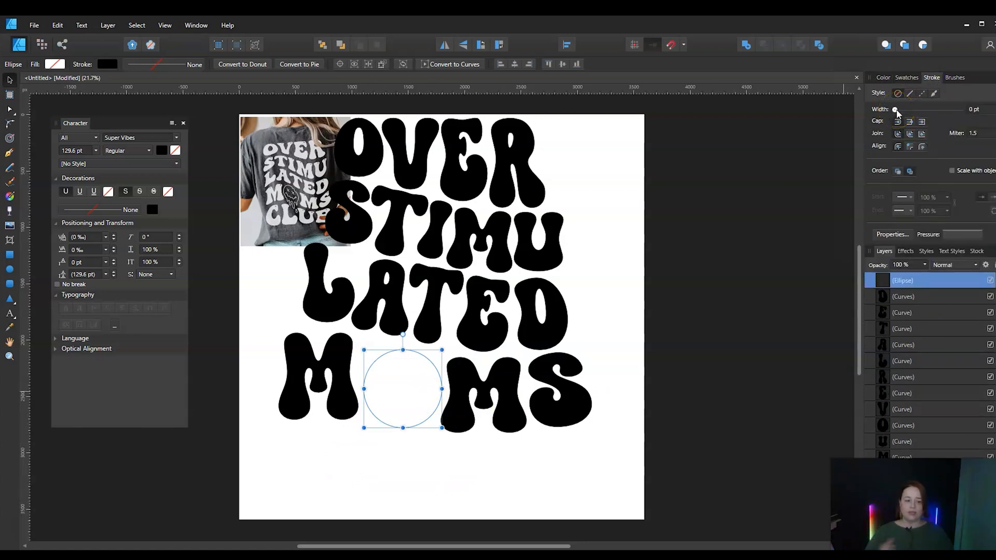
{"action": "left_click_drag", "start_coordinate": [894, 110], "coordinate": [915, 112]}
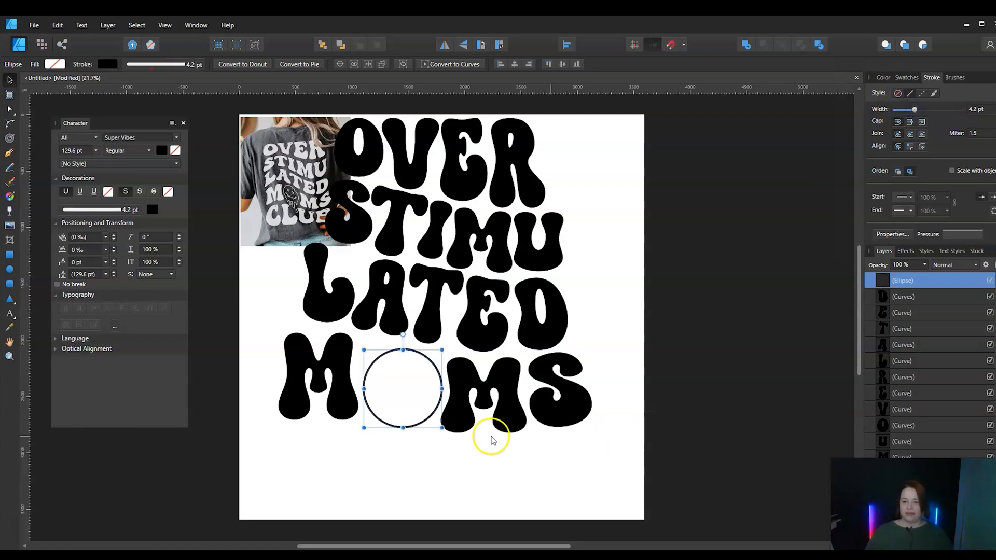
{"action": "left_click", "coordinate": [463, 476]}
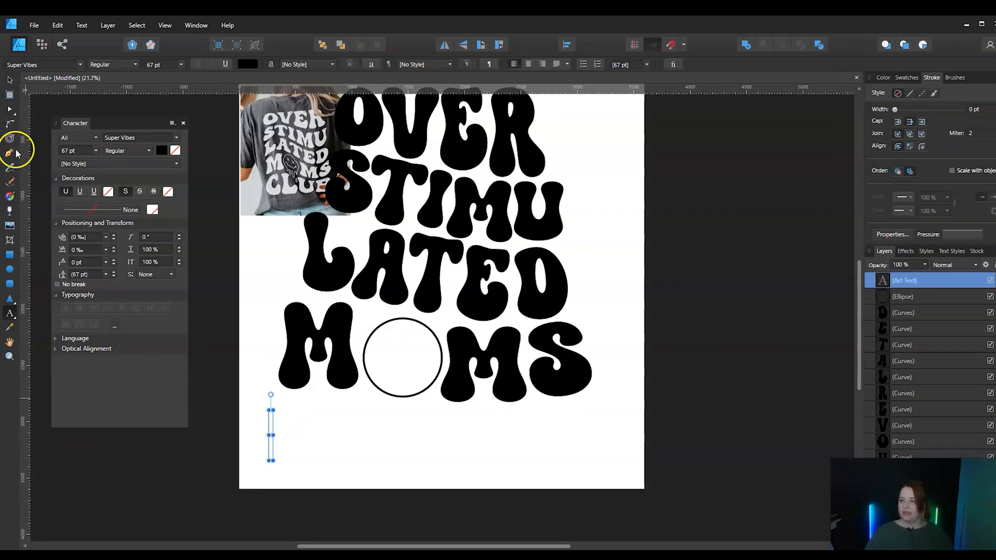
Draw a short diagonal line below the first M of MOMS with the Pen tool
{"action": "left_click", "coordinate": [9, 153]}
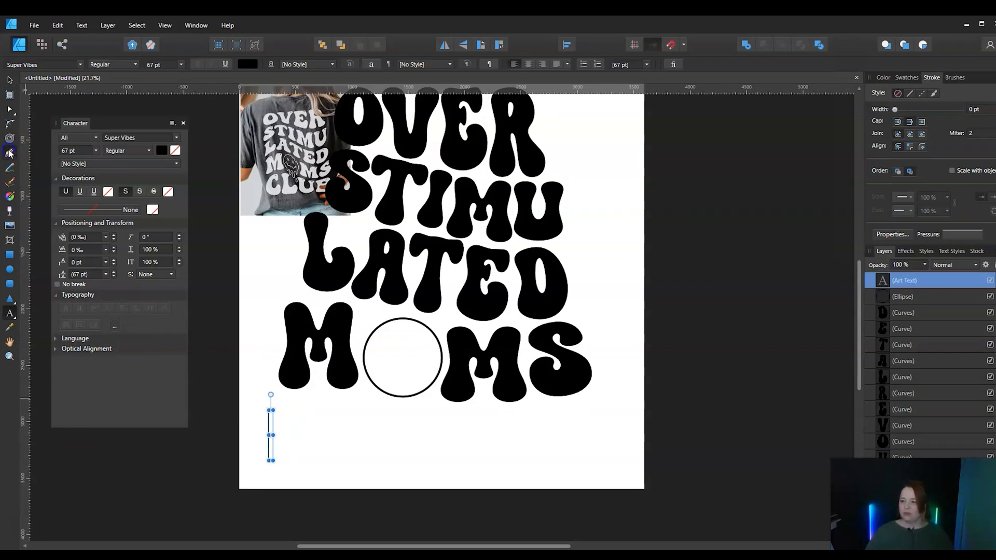
{"action": "left_click", "coordinate": [296, 412]}
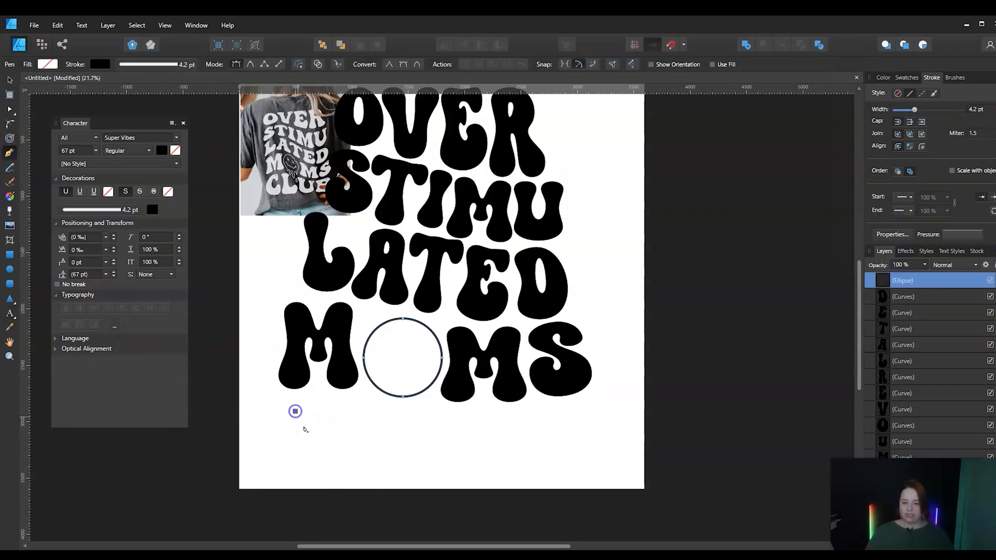
{"action": "left_click", "coordinate": [317, 437]}
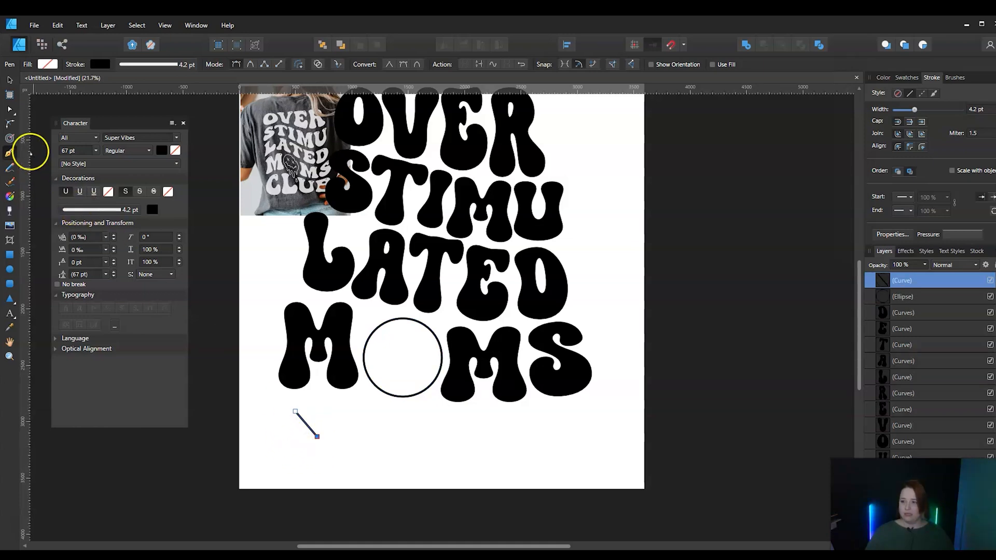
{"action": "left_click", "coordinate": [9, 81]}
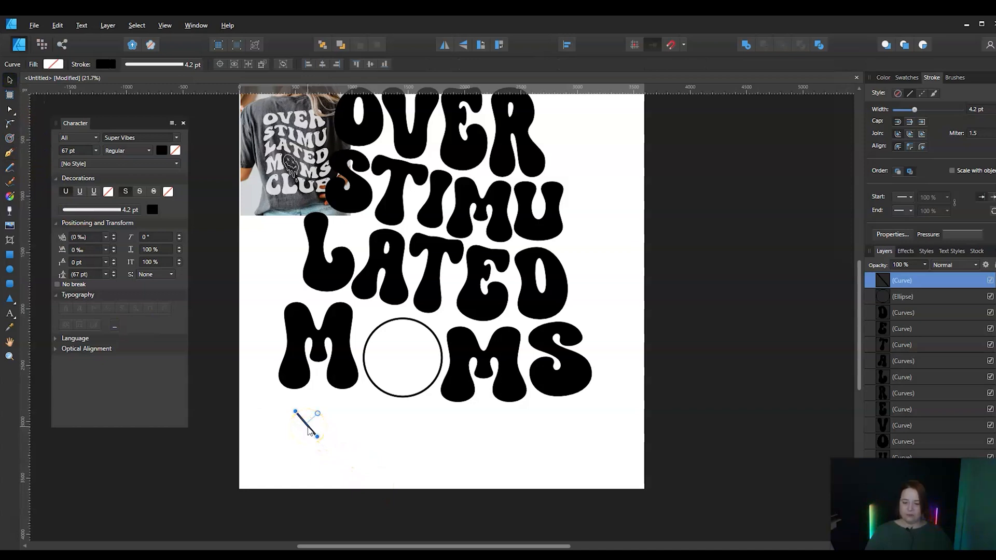
Cross the diagonal line with a mirrored copy to form an X, and align both lines to their horizontal centre and vertical middle
{"action": "left_click_drag", "start_coordinate": [308, 429], "coordinate": [358, 474]}
{"action": "left_click", "coordinate": [268, 412]}
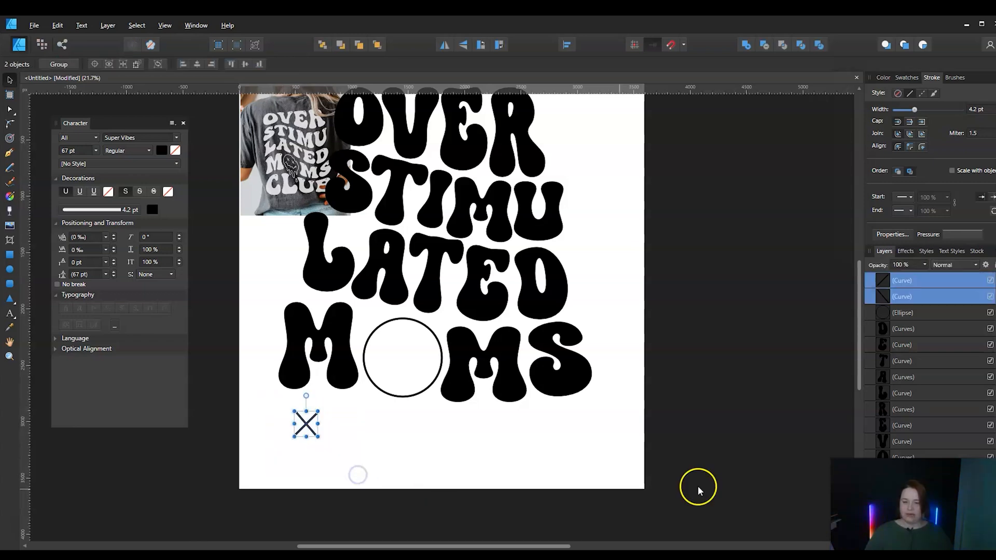
{"action": "left_click", "coordinate": [566, 47]}
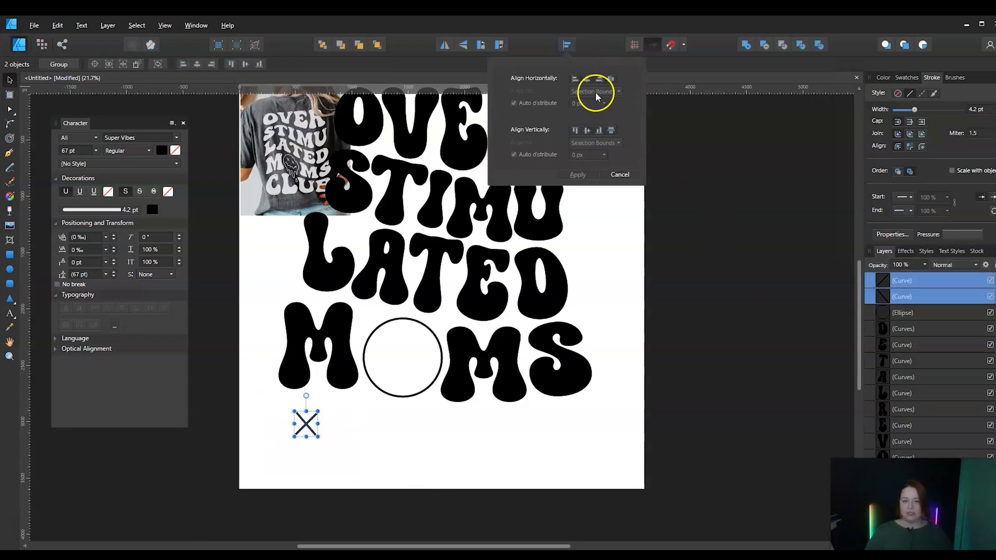
{"action": "left_click", "coordinate": [588, 79]}
{"action": "left_click", "coordinate": [587, 130]}
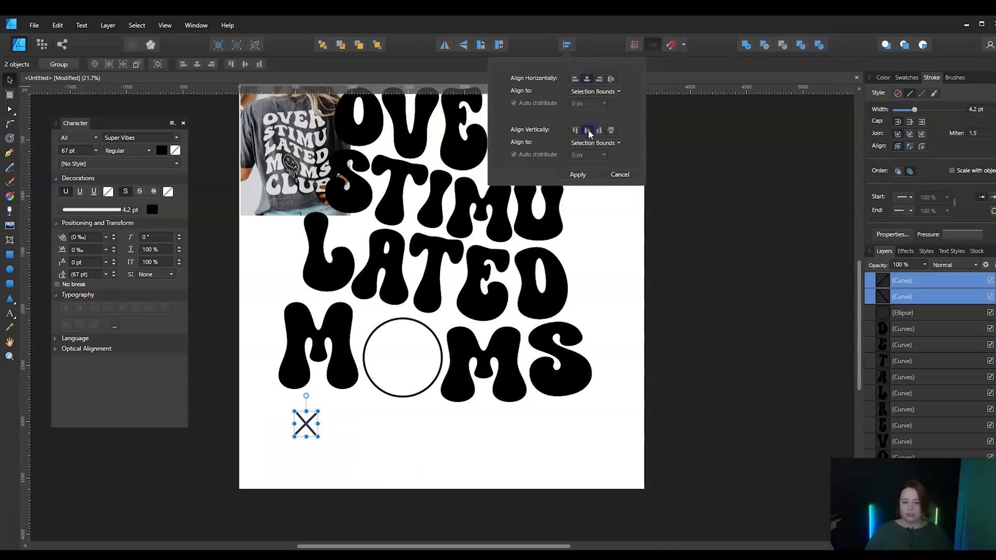
{"action": "left_click", "coordinate": [578, 175]}
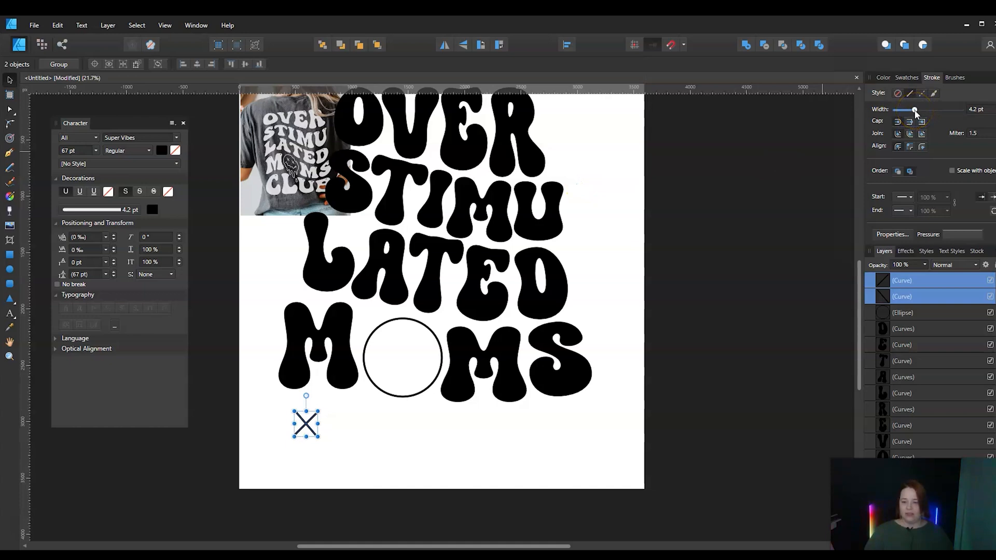
Thicken both lines of the X to a 6.9 pt stroke and expand each line's stroke into a filled shape
{"action": "left_click_drag", "start_coordinate": [914, 110], "coordinate": [916, 111]}
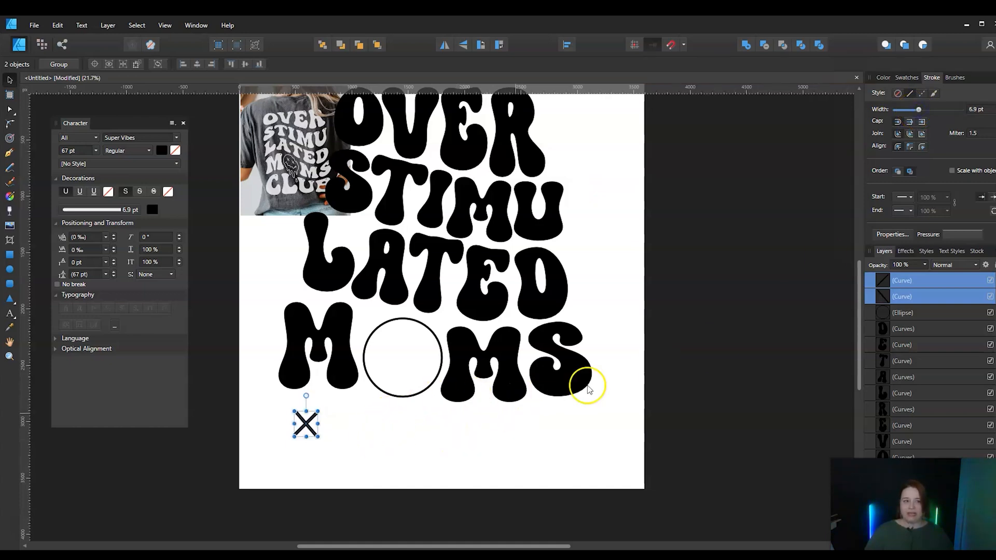
{"action": "left_click", "coordinate": [542, 440]}
{"action": "left_click", "coordinate": [299, 435]}
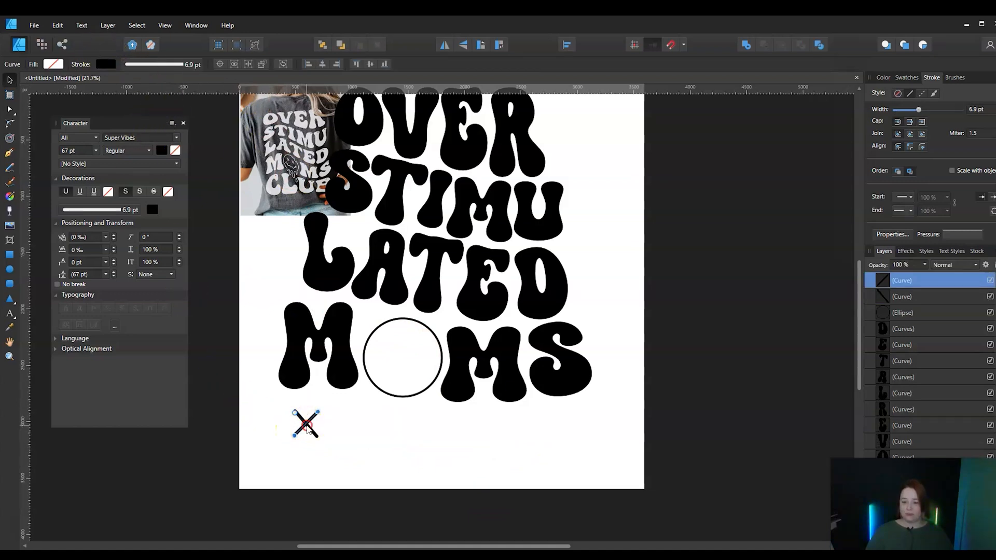
{"action": "left_click", "coordinate": [109, 26]}
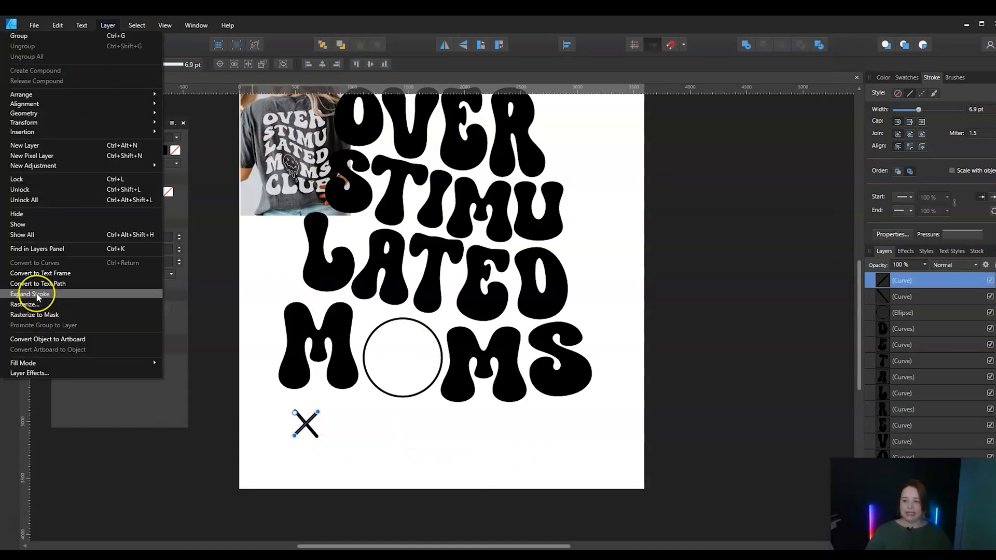
{"action": "left_click", "coordinate": [36, 294]}
{"action": "left_click", "coordinate": [349, 456]}
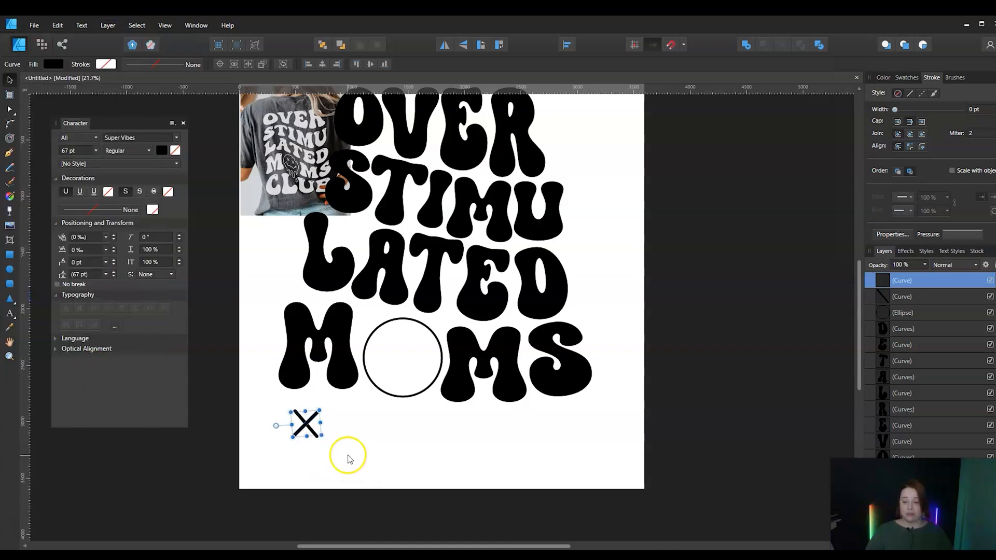
{"action": "left_click", "coordinate": [315, 434]}
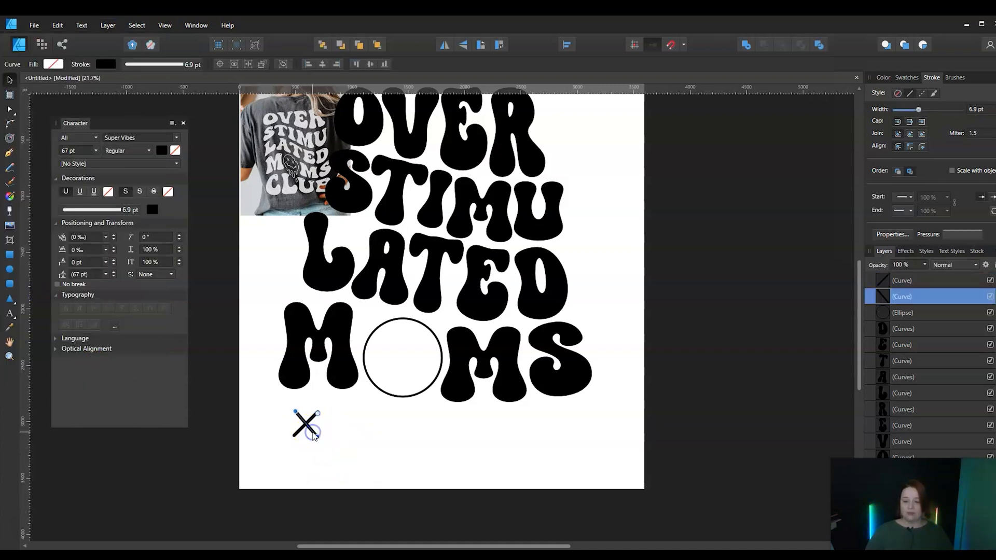
{"action": "left_click", "coordinate": [105, 25]}
{"action": "left_click", "coordinate": [56, 294]}
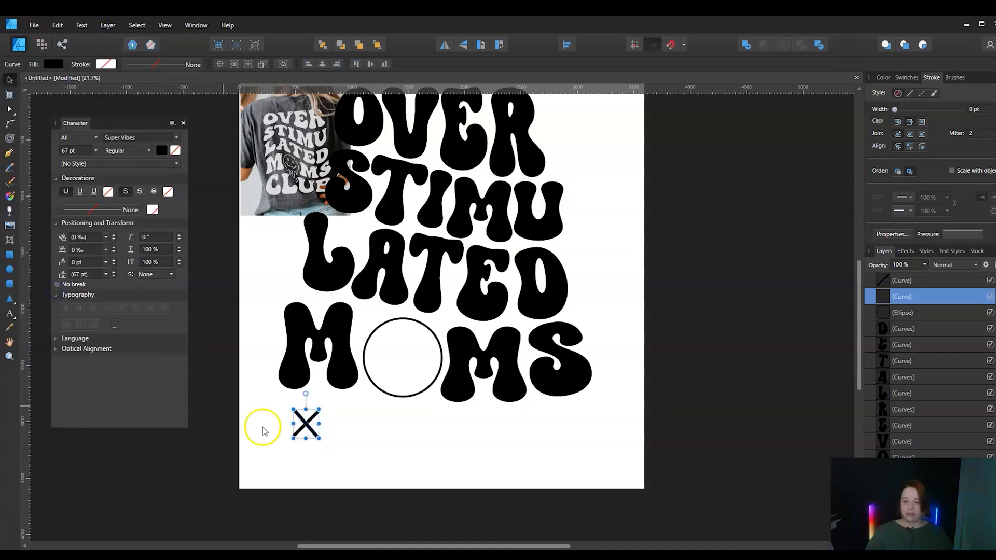
{"action": "left_click", "coordinate": [334, 437]}
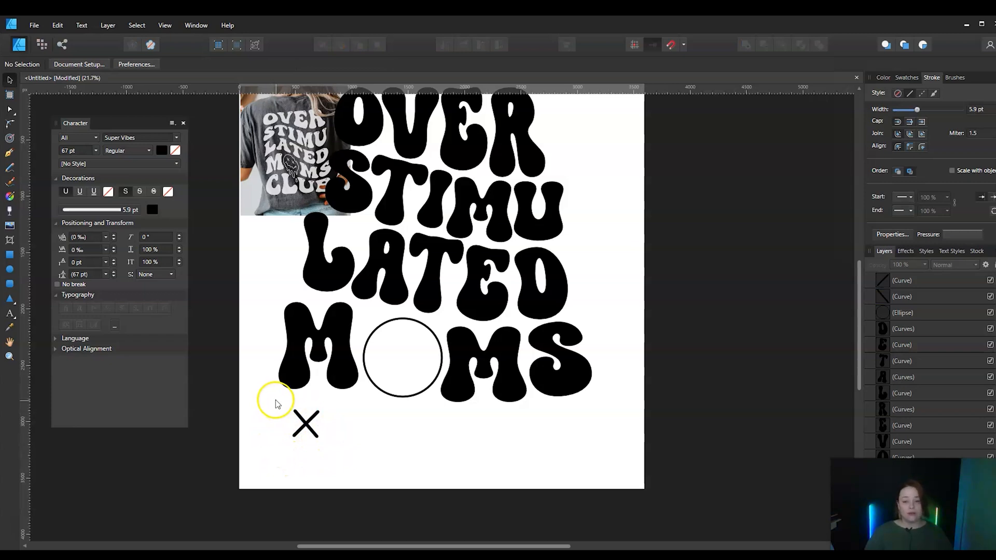
Select both expanded lines of the X and combine them into a single shape with the Add operation
{"action": "left_click", "coordinate": [299, 416]}
{"action": "left_click", "coordinate": [340, 422]}
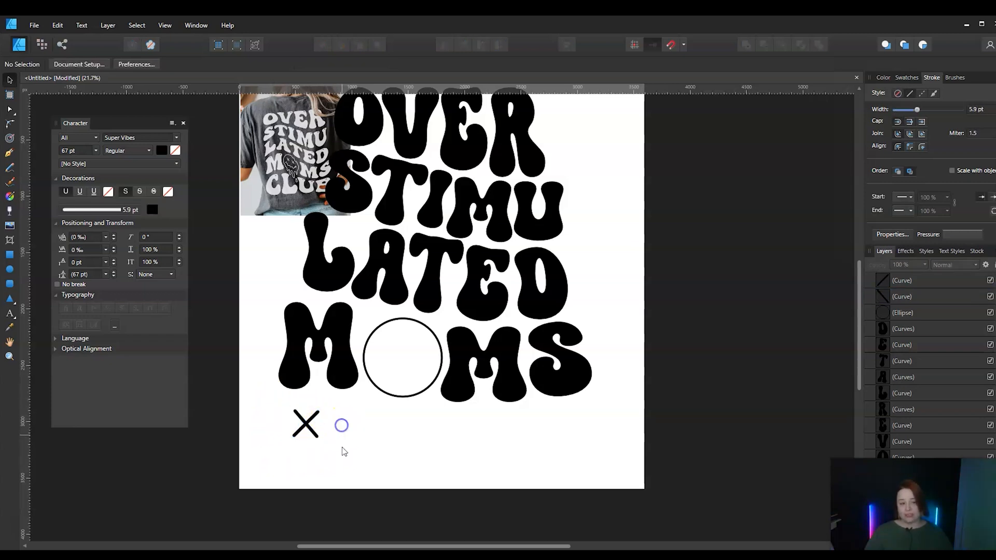
{"action": "left_click_drag", "start_coordinate": [275, 403], "coordinate": [350, 458]}
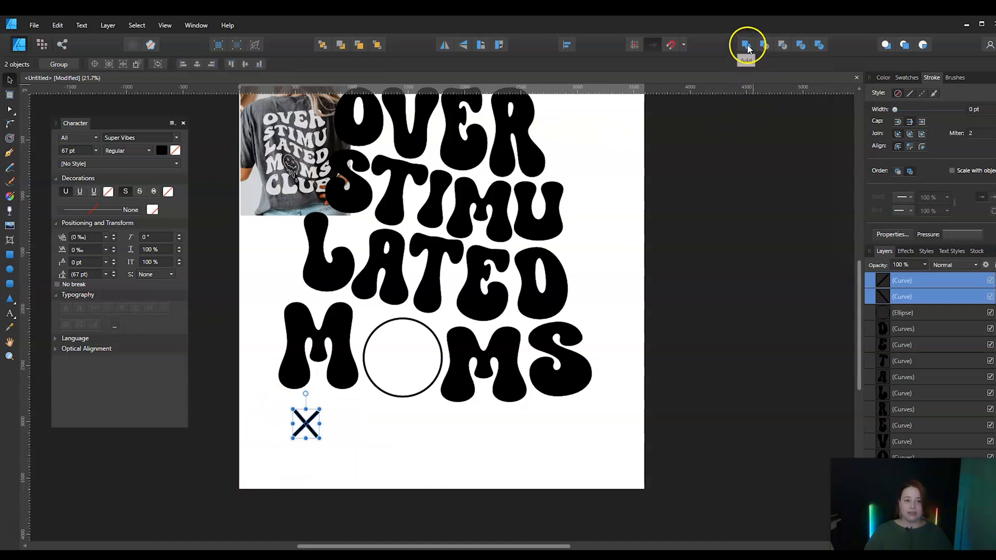
{"action": "left_click", "coordinate": [746, 46]}
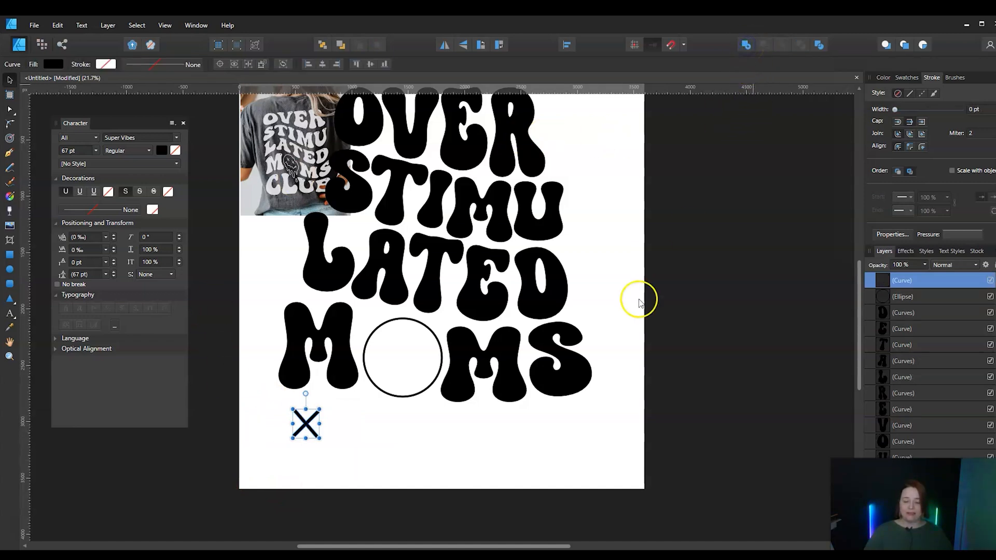
Place the X inside the circle of MOMS as a smaller eye, with a copy beside it as the second eye
{"action": "left_click_drag", "start_coordinate": [310, 431], "coordinate": [400, 358]}
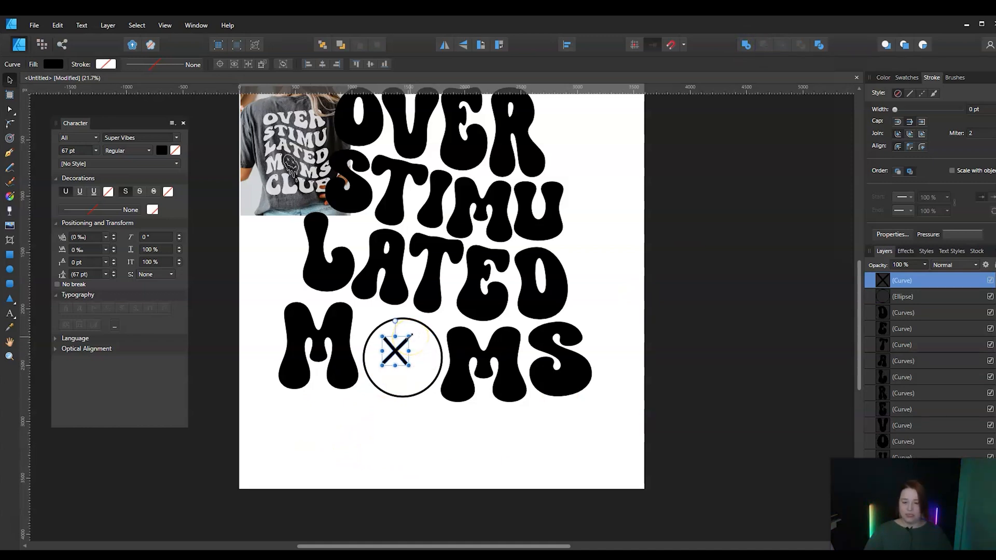
{"action": "mouse_move", "coordinate": [410, 337]}
{"action": "left_mouse_down"}
{"action": "mouse_move", "coordinate": [391, 362]}
{"action": "mouse_move", "coordinate": [394, 350]}
{"action": "mouse_move", "coordinate": [416, 346]}
{"action": "left_mouse_up"}
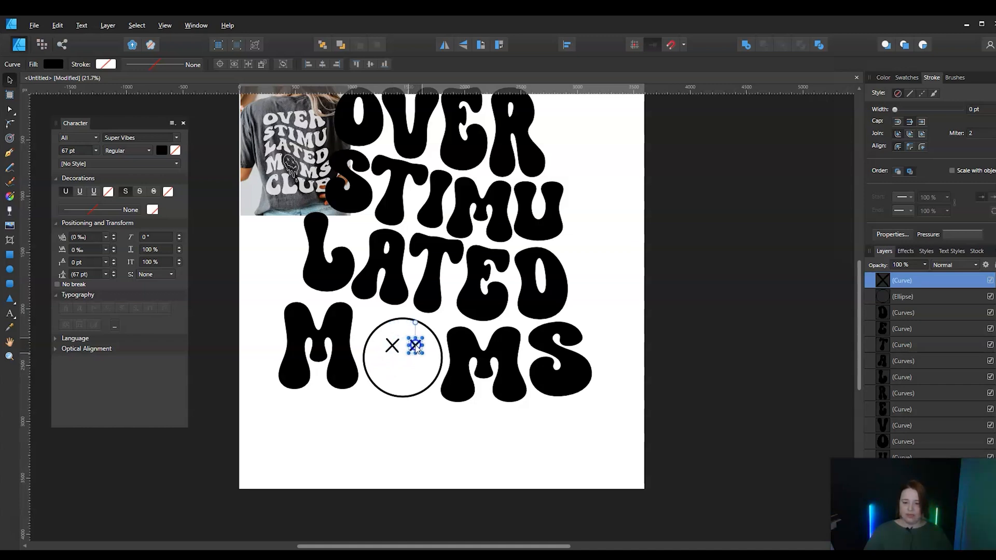
Align the two X eyes to their vertical middle and shift the pair slightly up and left inside the circle
{"action": "left_click", "coordinate": [393, 349], "text": "shift"}
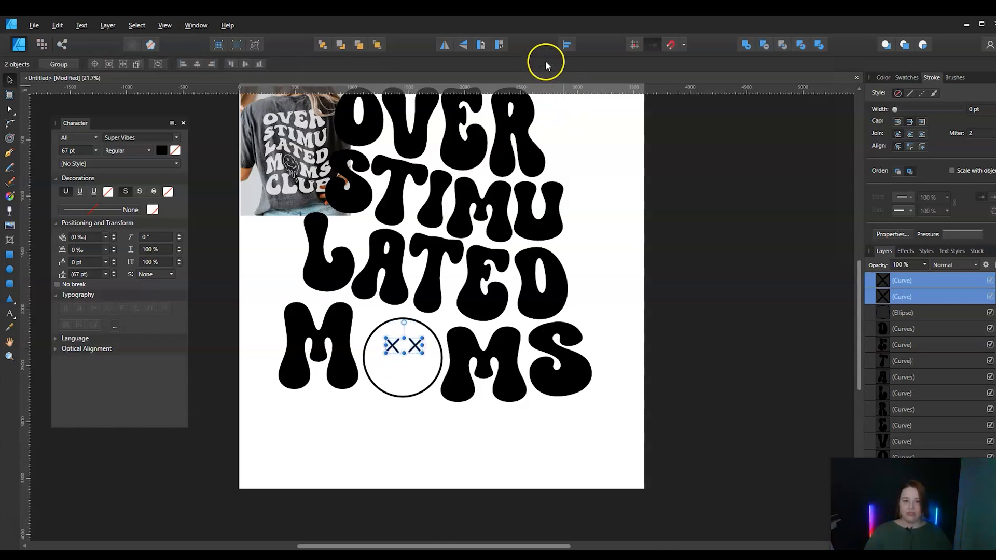
{"action": "left_click", "coordinate": [568, 46]}
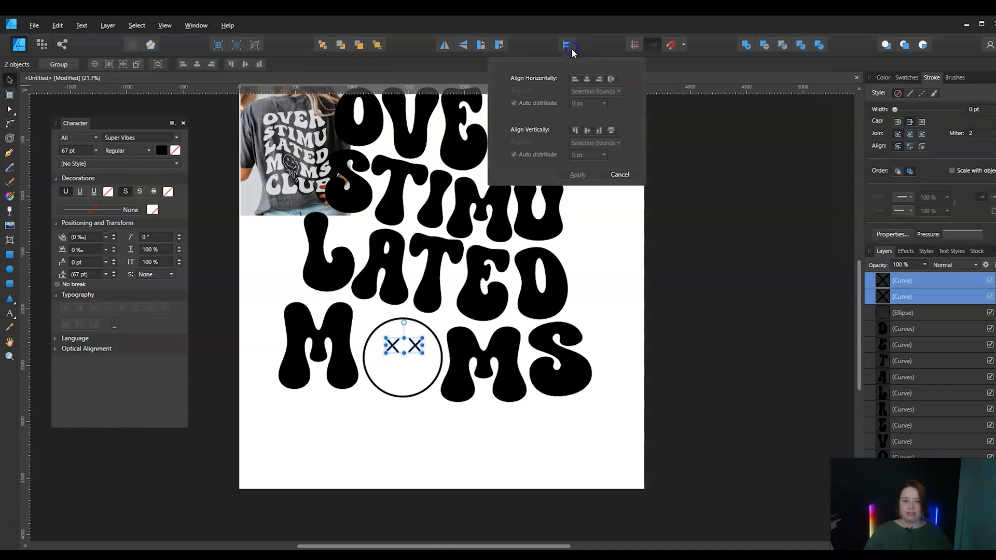
{"action": "left_click", "coordinate": [588, 131]}
{"action": "left_click", "coordinate": [577, 175]}
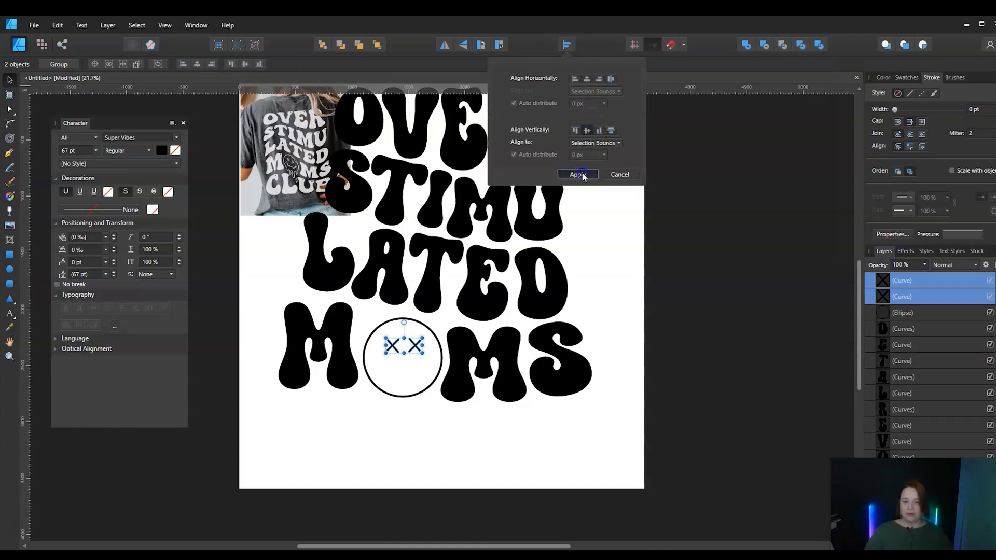
{"action": "left_click", "coordinate": [406, 345]}
{"action": "left_click_drag", "start_coordinate": [419, 351], "coordinate": [412, 344]}
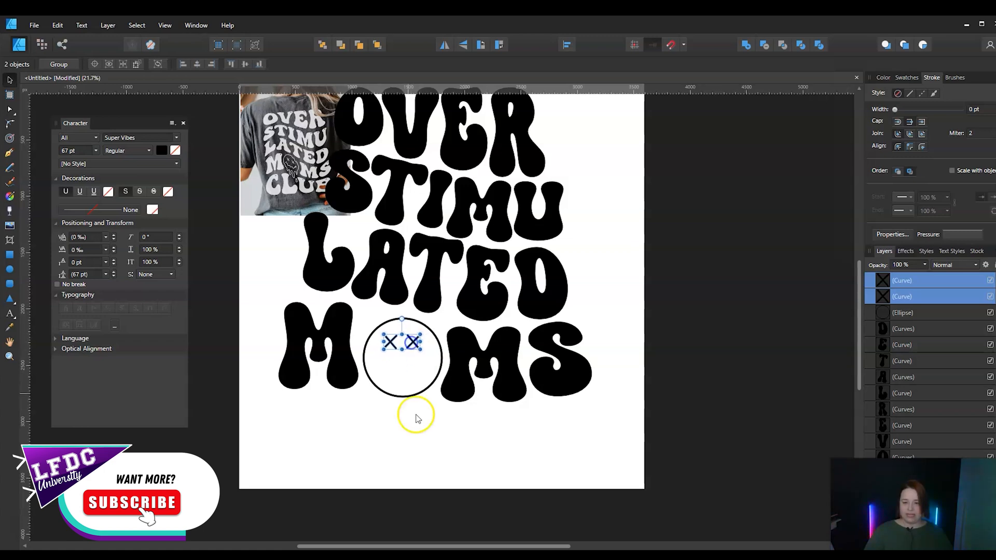
{"action": "left_click", "coordinate": [675, 441]}
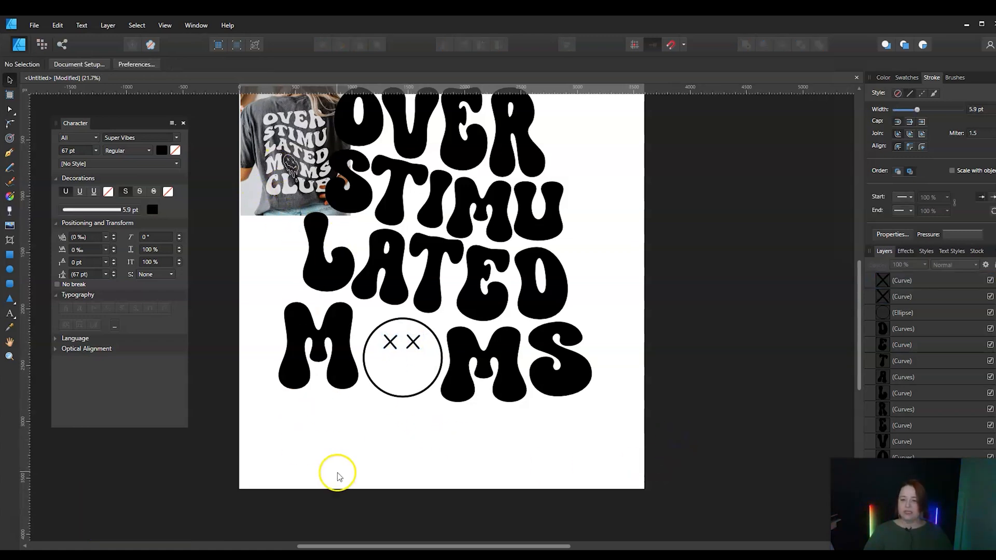
Draw a wavy mouth across the face below the X eyes with the Pen tool, using a 3.8 pt stroke
{"action": "left_click", "coordinate": [9, 153]}
{"action": "scroll", "coordinate": [363, 423], "scroll_direction": "up", "scroll_amount": 3}
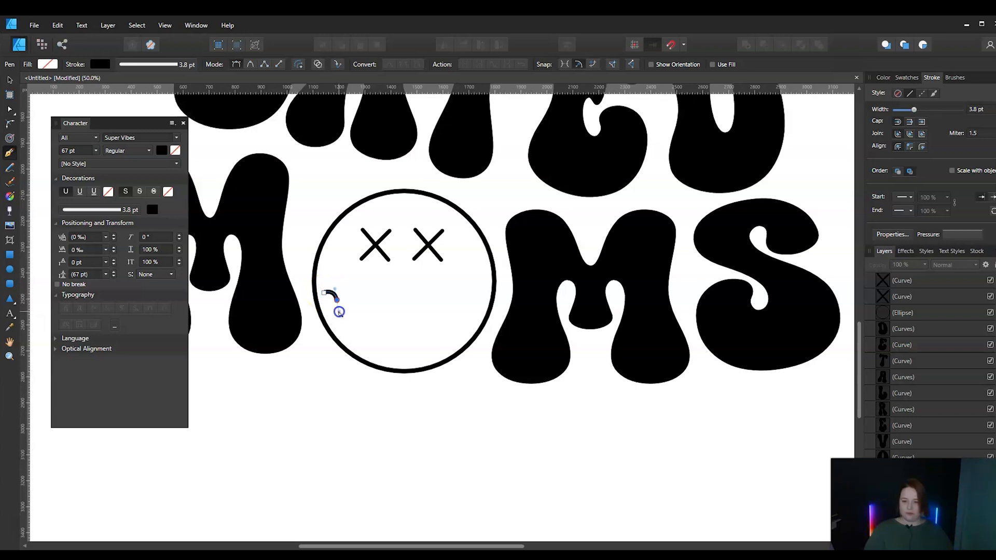
{"action": "left_click_drag", "start_coordinate": [339, 313], "coordinate": [339, 315]}
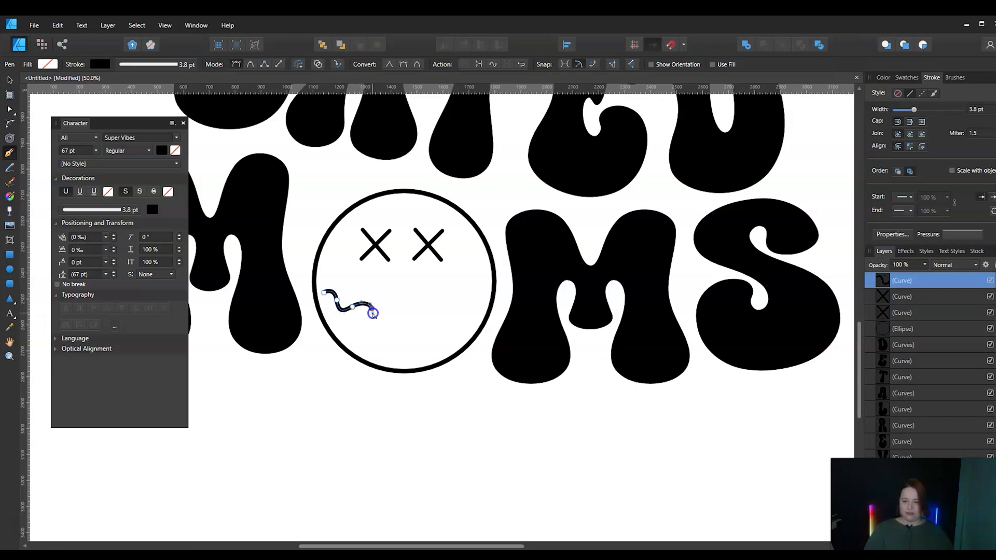
{"action": "left_click_drag", "start_coordinate": [373, 319], "coordinate": [373, 319]}
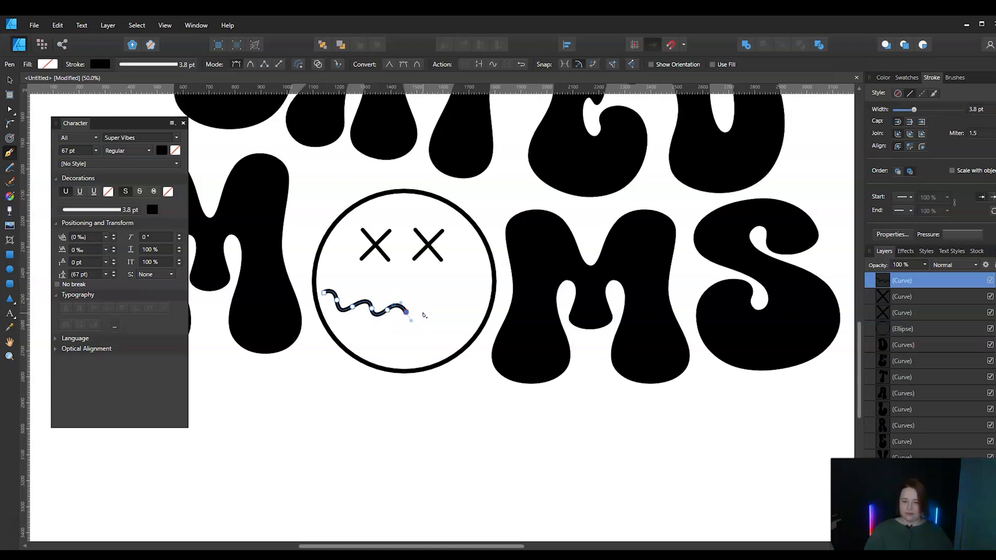
{"action": "left_click_drag", "start_coordinate": [425, 310], "coordinate": [429, 304]}
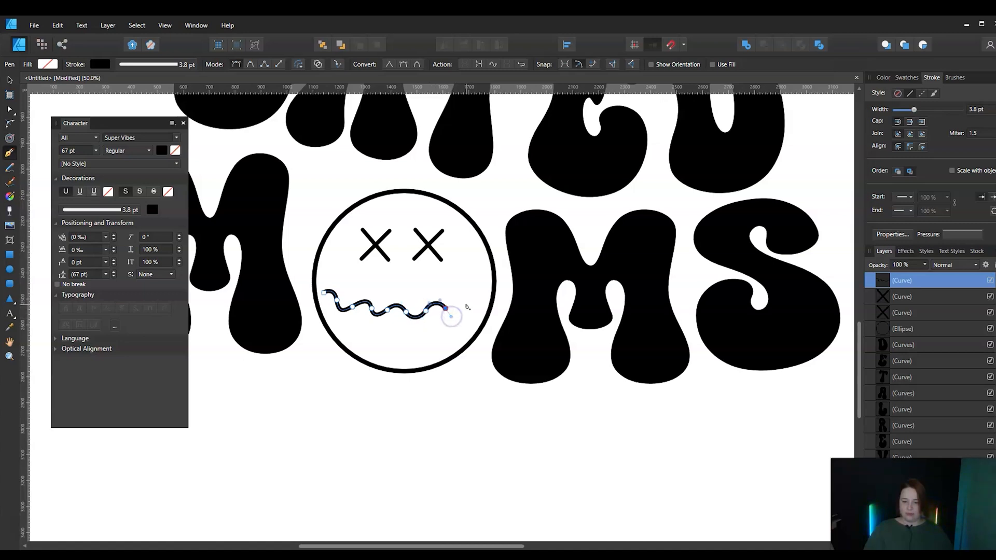
{"action": "left_click_drag", "start_coordinate": [466, 303], "coordinate": [469, 298]}
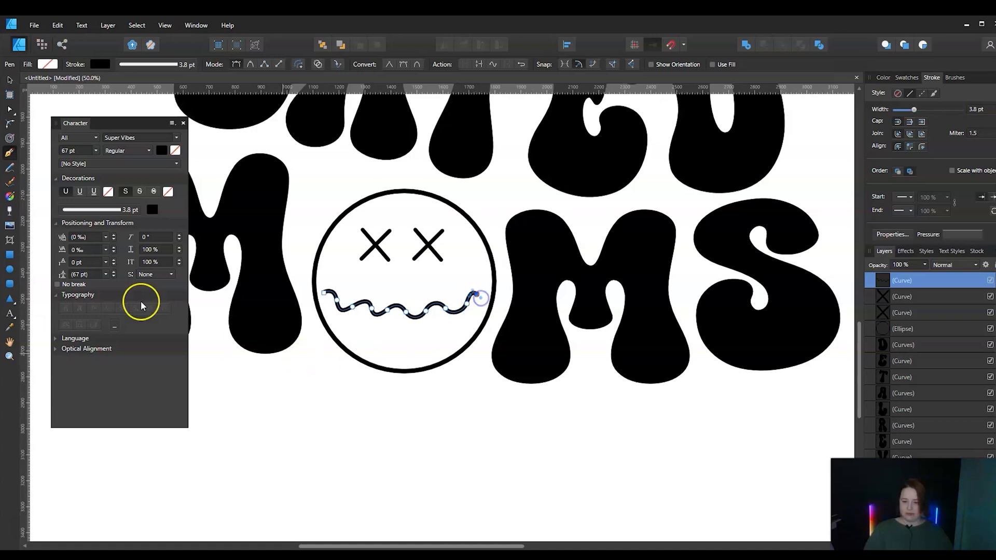
{"action": "left_click", "coordinate": [9, 80]}
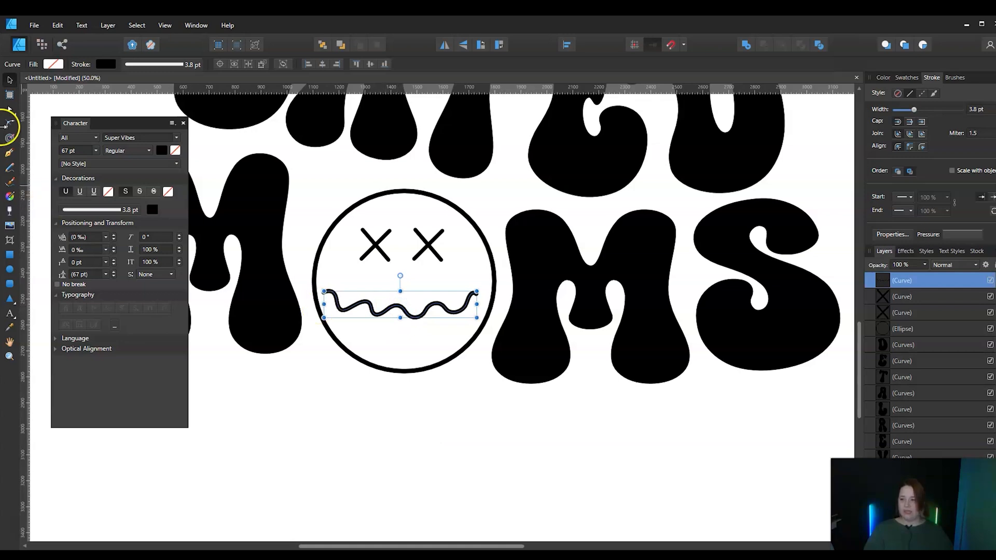
Adjust the wavy mouth's nodes by lowering its middle and pulling in its right end, and expand its stroke into a filled shape
{"action": "left_click", "coordinate": [10, 109]}
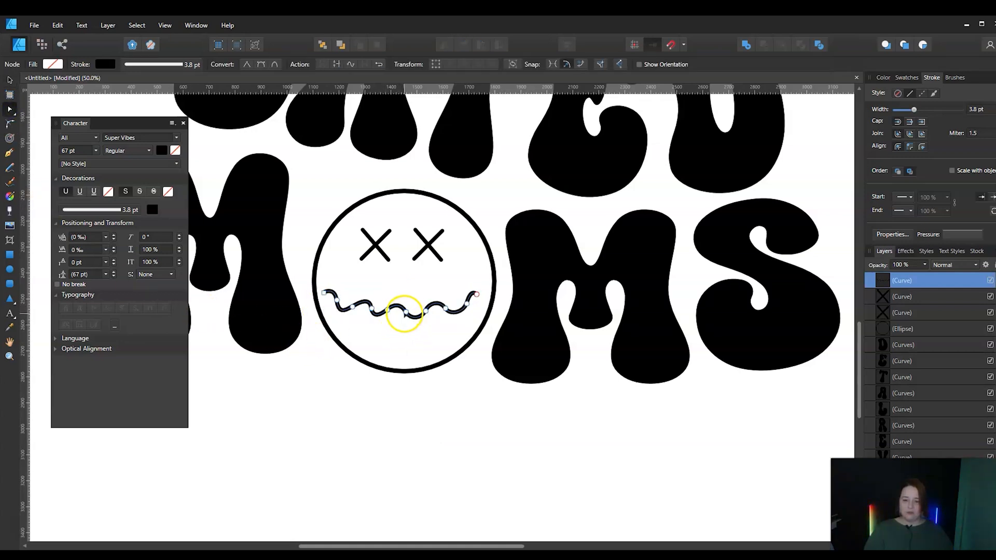
{"action": "left_click_drag", "start_coordinate": [406, 314], "coordinate": [405, 320]}
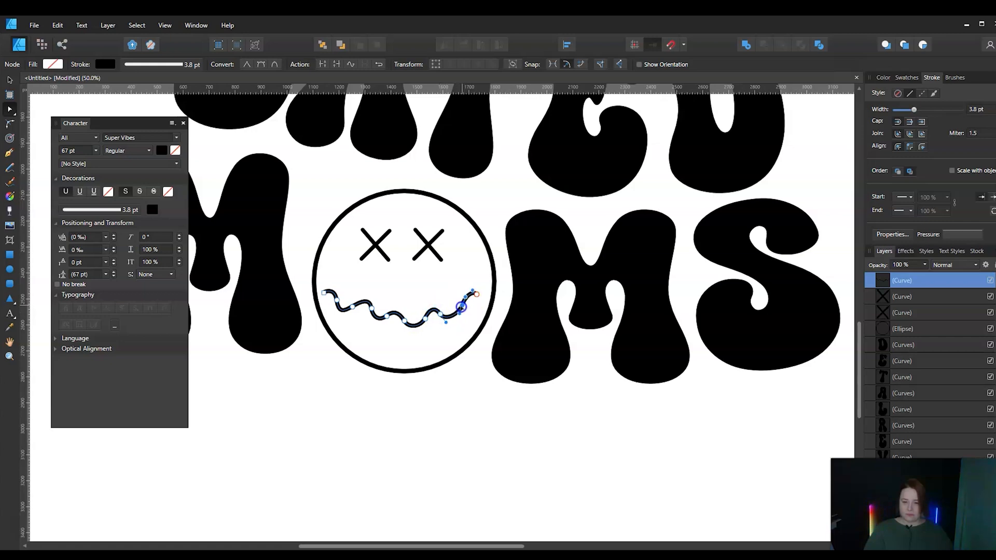
{"action": "left_click", "coordinate": [106, 25]}
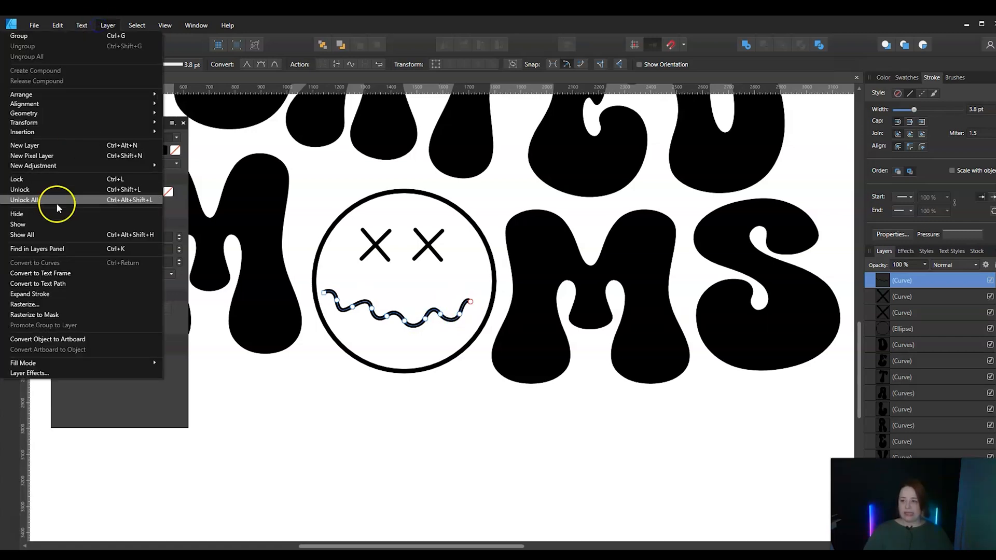
{"action": "left_click", "coordinate": [29, 294]}
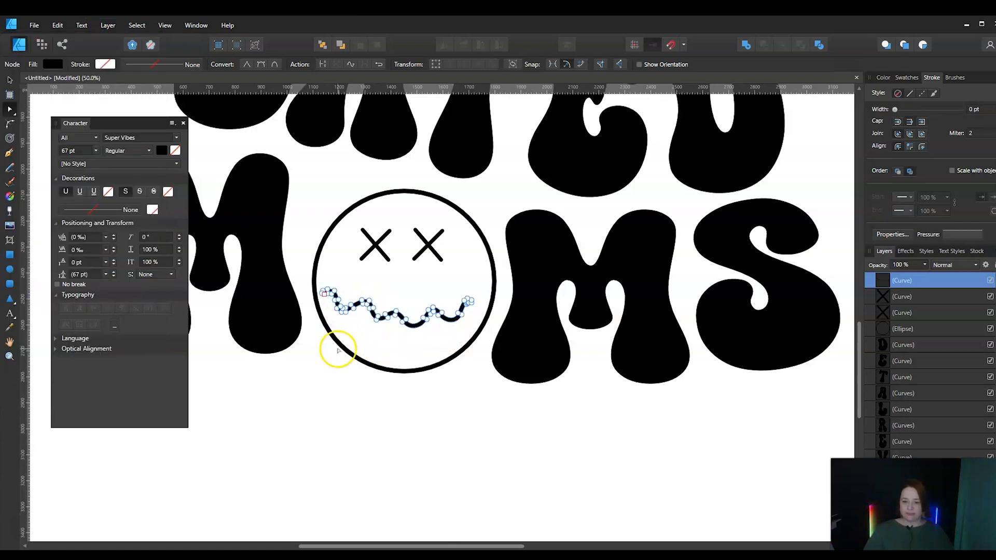
Stretch the wavy mouth slightly taller so it reaches lower inside the face, and deselect it
{"action": "left_click", "coordinate": [9, 80]}
{"action": "mouse_move", "coordinate": [374, 317]}
{"action": "left_mouse_down"}
{"action": "mouse_move", "coordinate": [404, 352]}
{"action": "mouse_move", "coordinate": [405, 335]}
{"action": "mouse_move", "coordinate": [413, 336]}
{"action": "left_mouse_up"}
{"action": "left_click", "coordinate": [407, 422]}
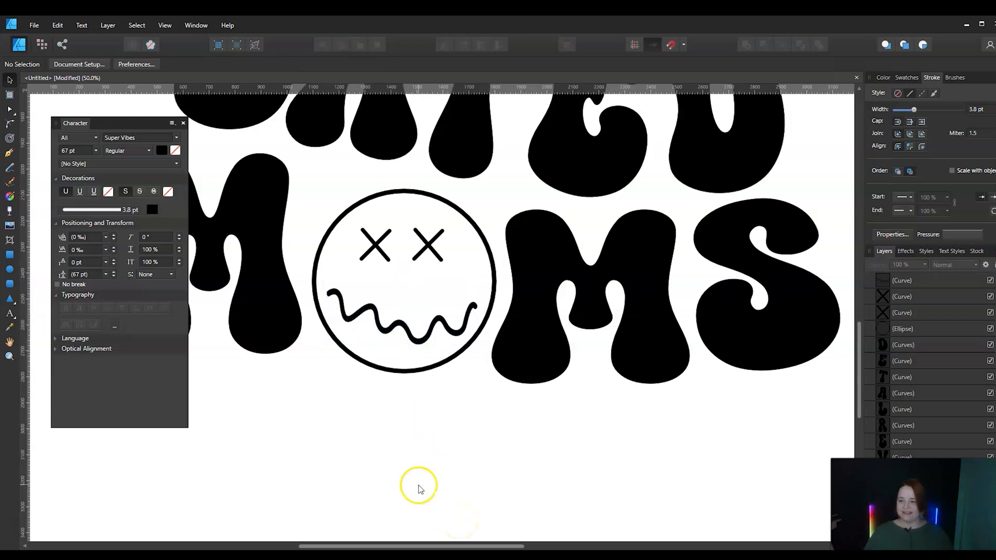
Examine the face up close and compare it with the whole lettering on the page
{"action": "left_click", "coordinate": [10, 342]}
{"action": "key", "text": "ctrl+0"}
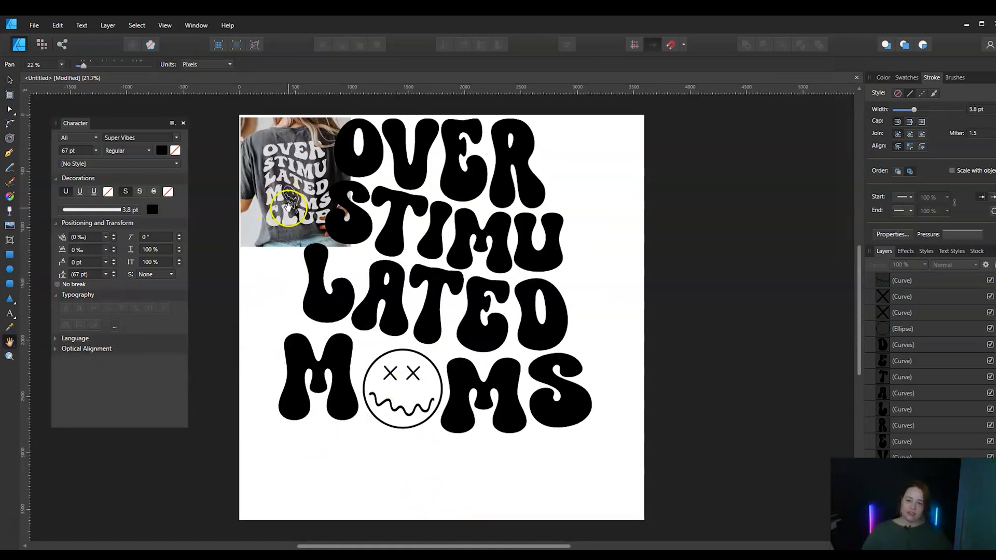
{"action": "left_click", "coordinate": [8, 356]}
{"action": "left_click_drag", "start_coordinate": [382, 431], "coordinate": [637, 301]}
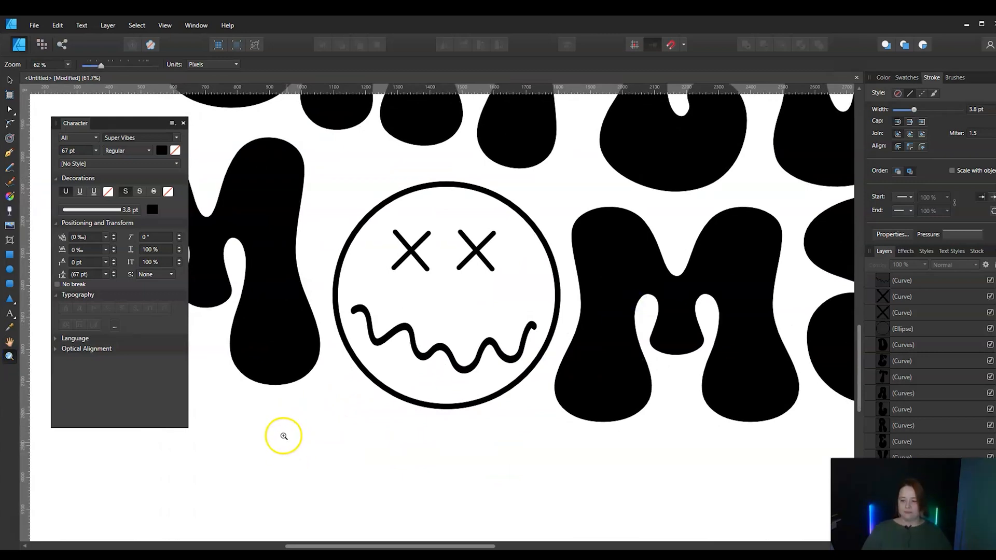
{"action": "double_click", "coordinate": [10, 345]}
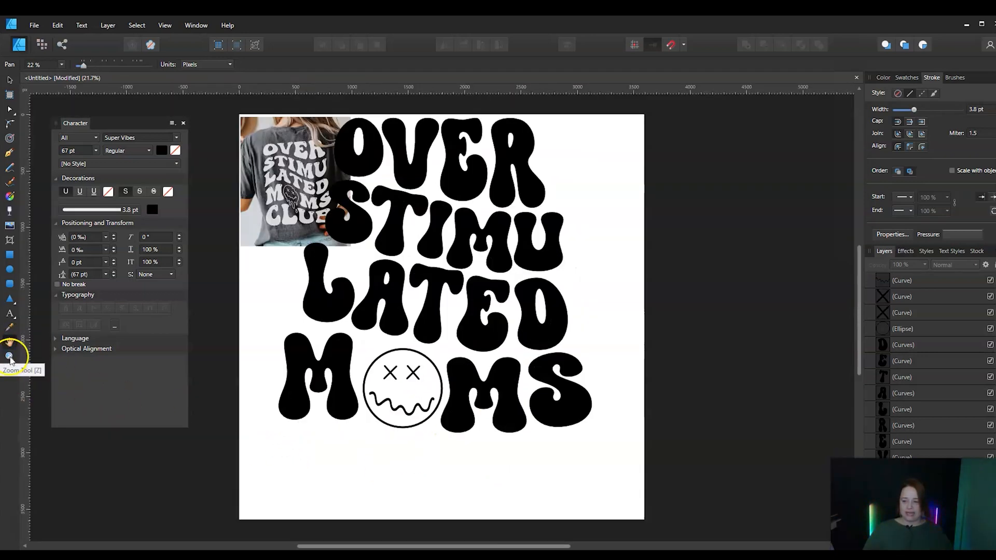
{"action": "left_click", "coordinate": [9, 357]}
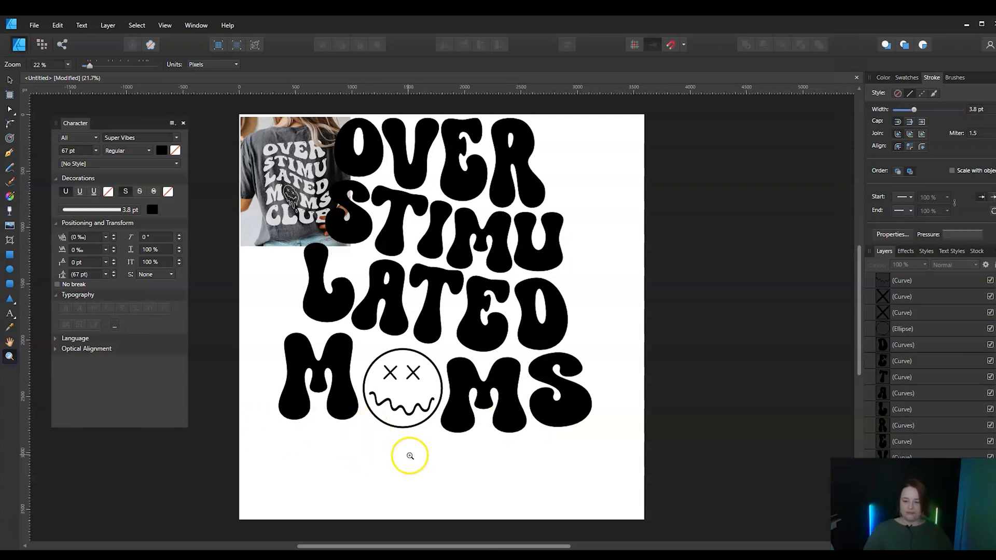
{"action": "left_click_drag", "start_coordinate": [373, 434], "coordinate": [625, 353]}
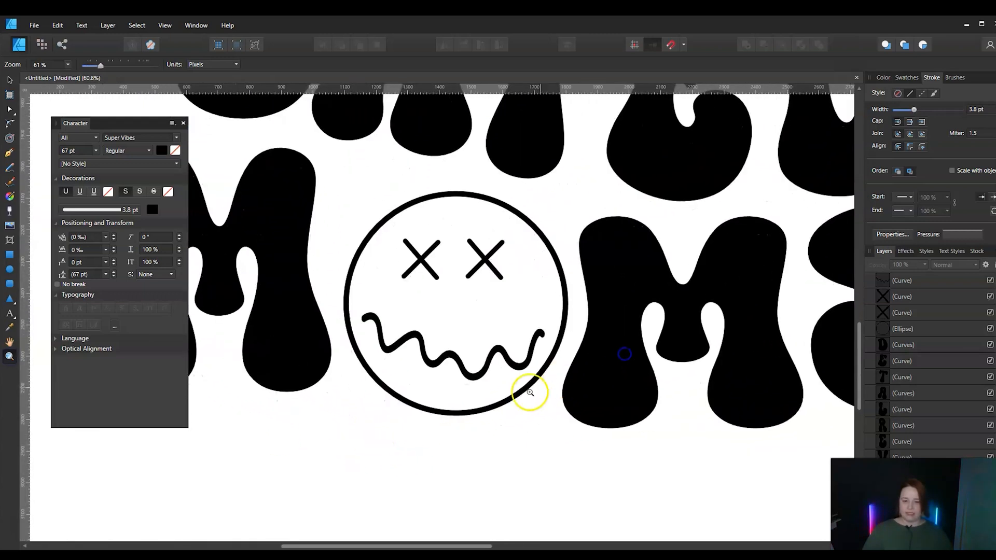
{"action": "left_click", "coordinate": [8, 154]}
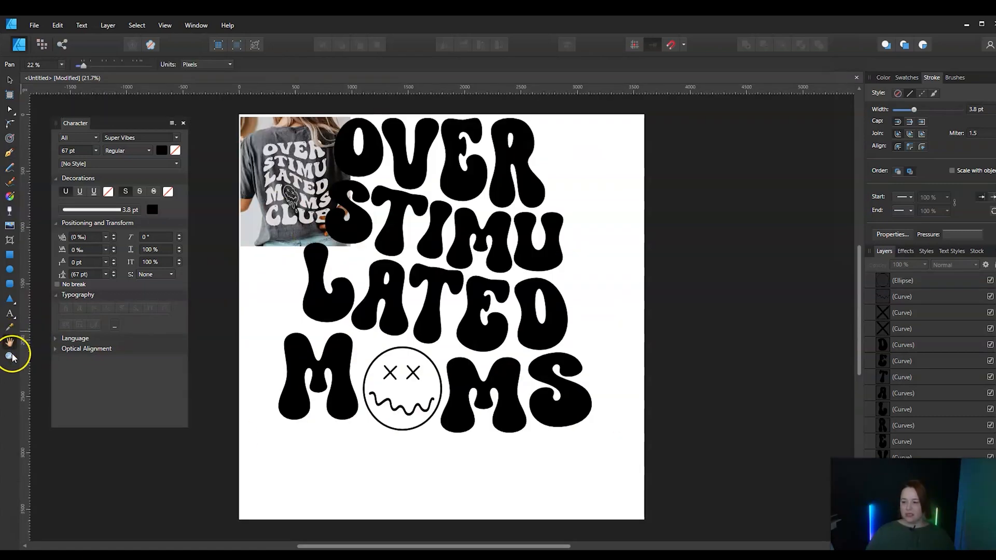
Try to draw a curved drip outline below the first M of MOMS with the Pen tool, and delete the curve
{"action": "left_click", "coordinate": [10, 356]}
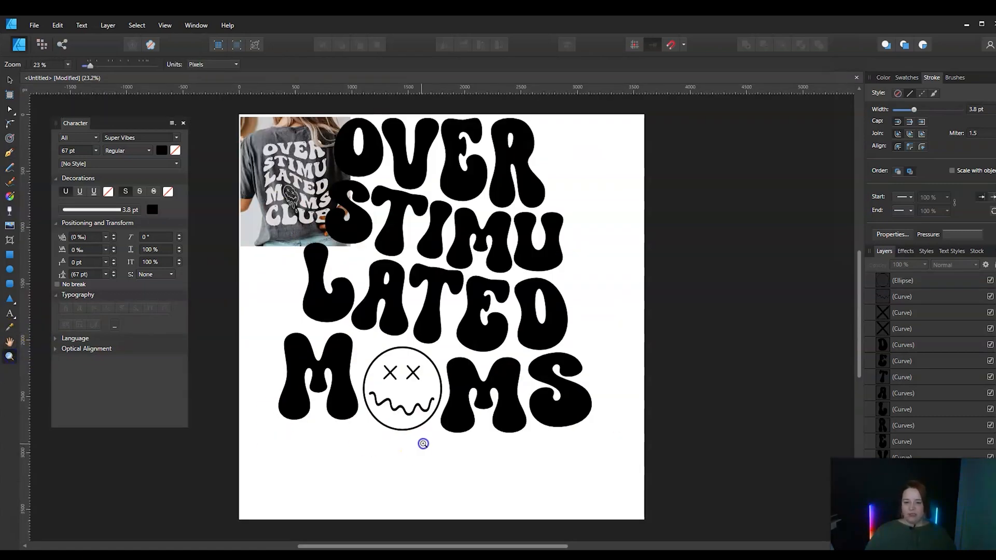
{"action": "left_click_drag", "start_coordinate": [422, 442], "coordinate": [535, 397]}
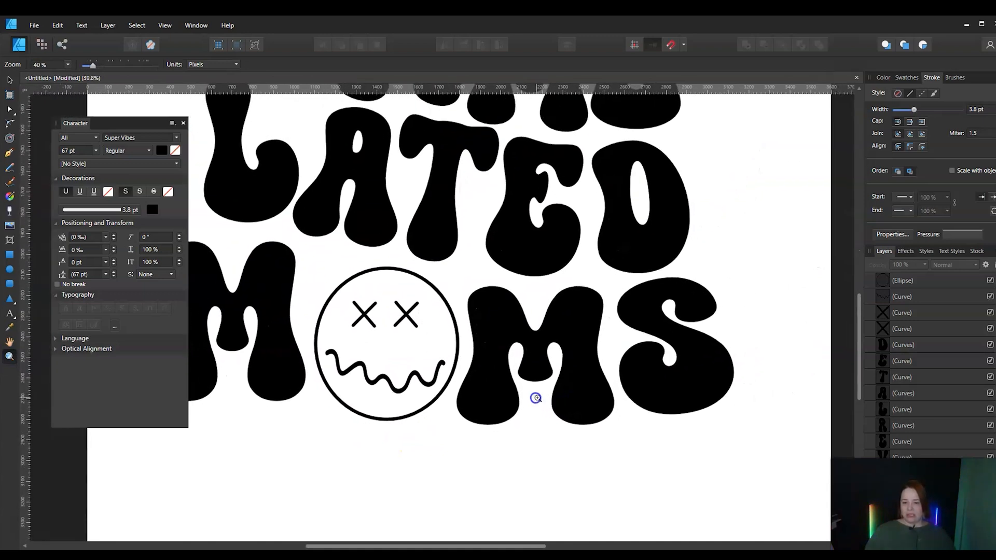
{"action": "left_click_drag", "start_coordinate": [354, 473], "coordinate": [438, 416]}
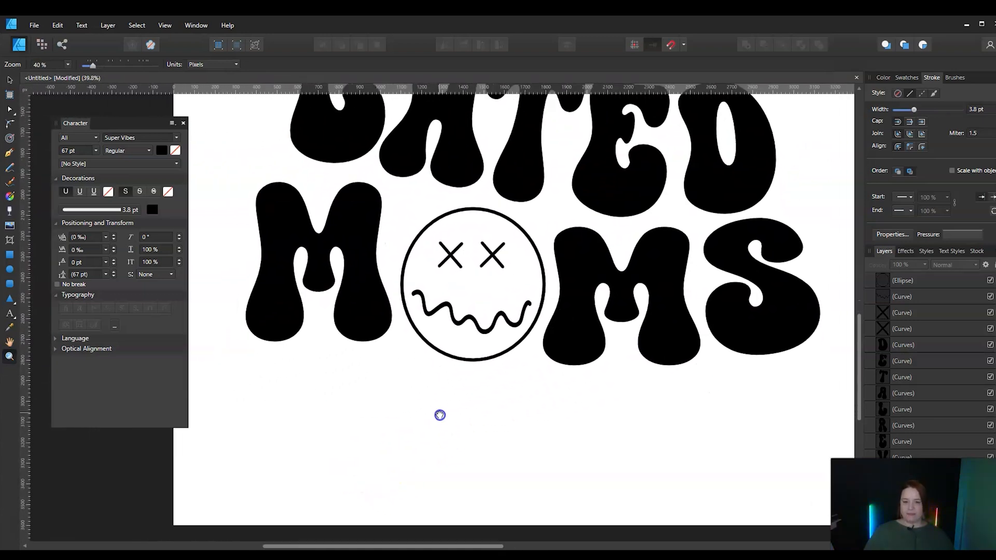
{"action": "left_click", "coordinate": [11, 155]}
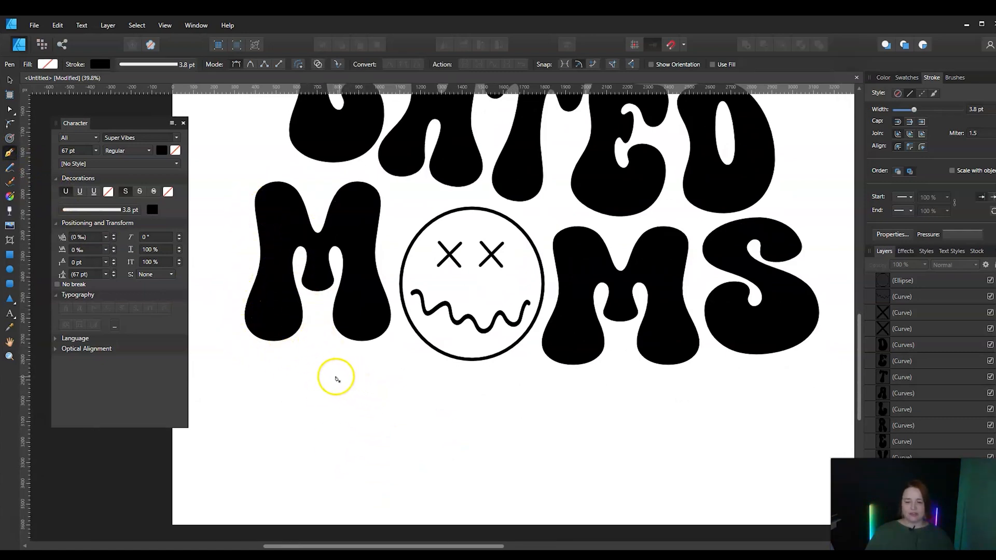
{"action": "left_click", "coordinate": [332, 412]}
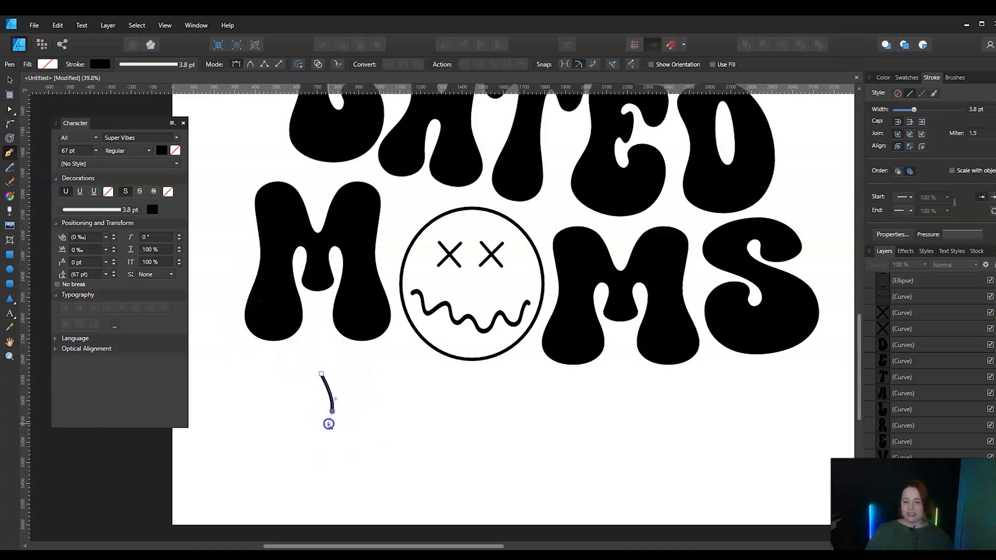
{"action": "left_click", "coordinate": [326, 426]}
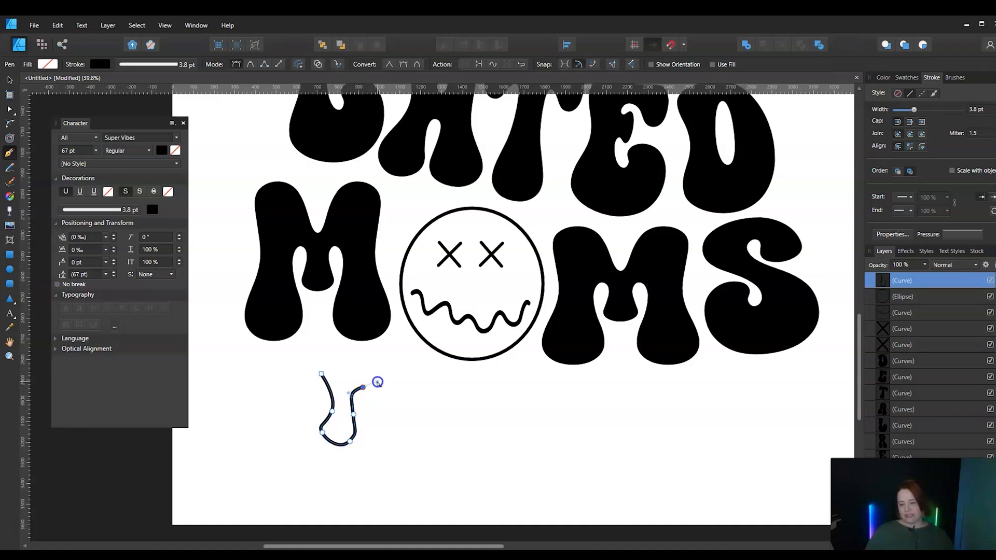
{"action": "left_click", "coordinate": [9, 80]}
{"action": "left_click", "coordinate": [411, 441]}
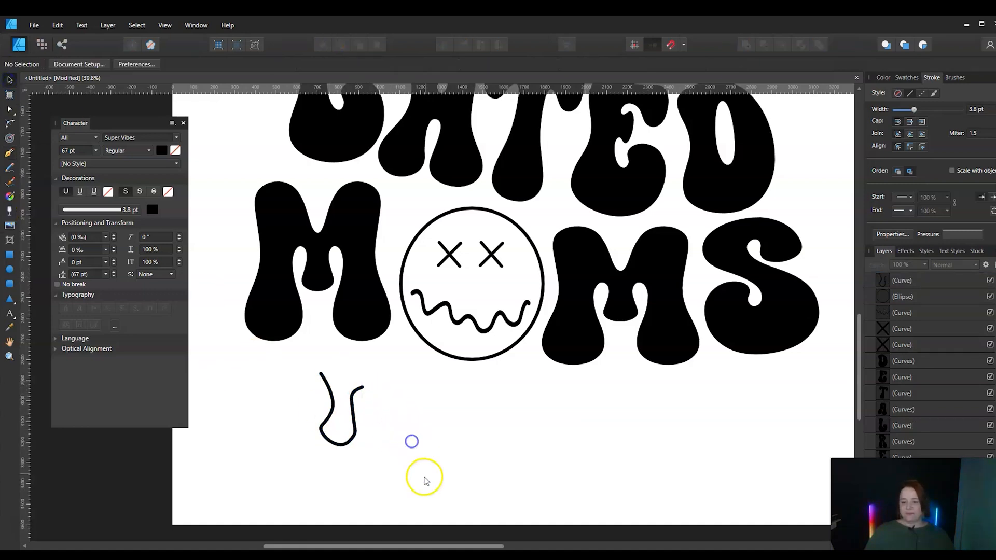
{"action": "left_click", "coordinate": [343, 442]}
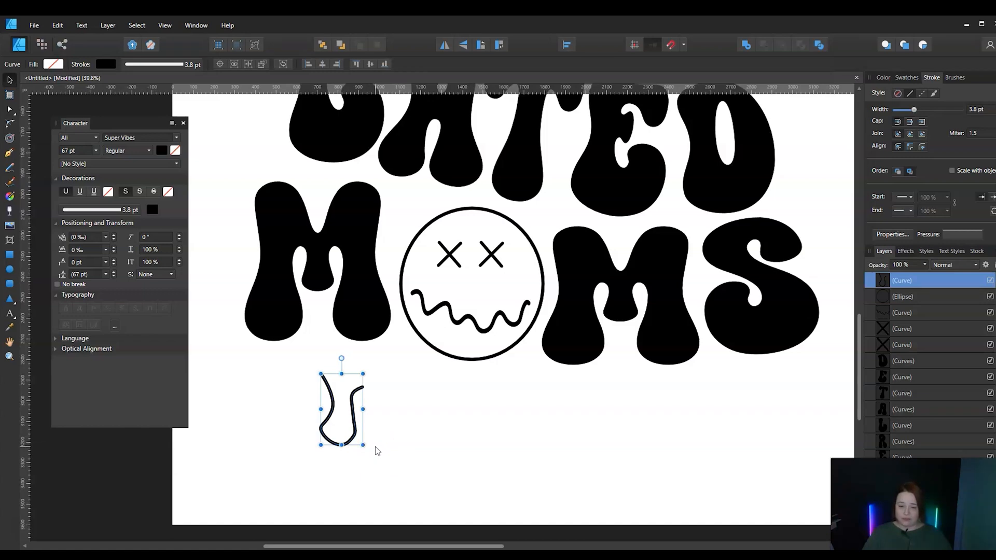
{"action": "key", "text": "Delete"}
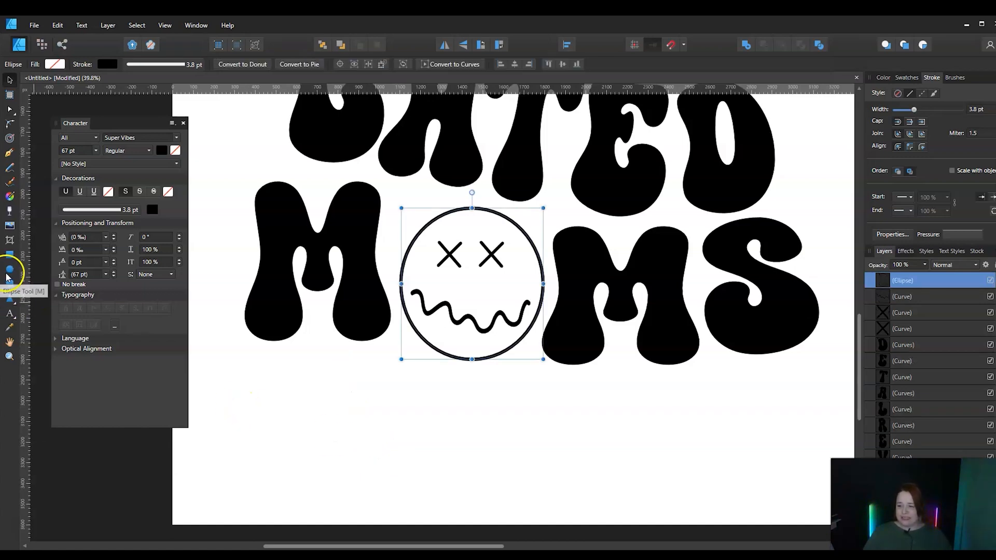
Draw an upright tear shape with the Tear tool below the first M, and a narrow upright ellipse overlapping its tip
{"action": "left_click", "coordinate": [16, 306]}
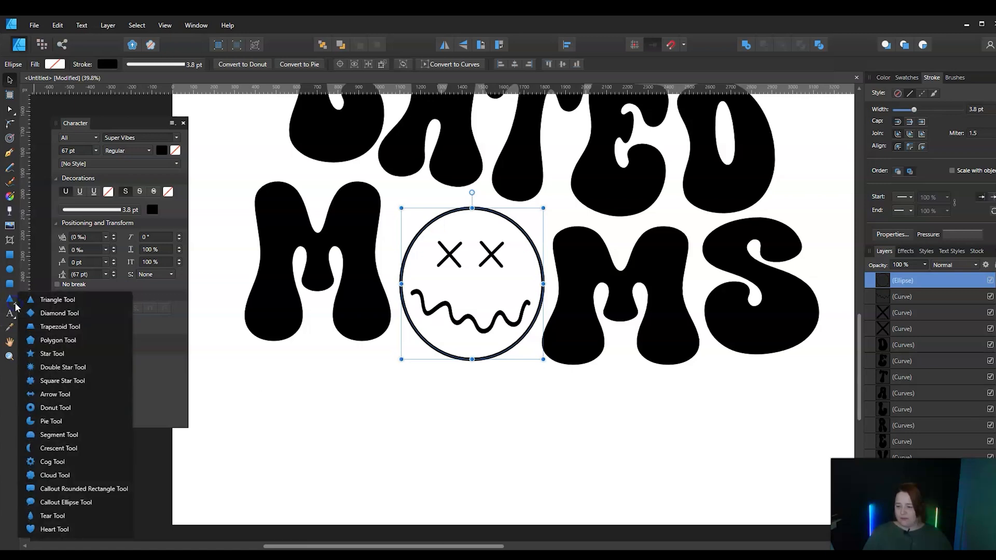
{"action": "left_click", "coordinate": [59, 517]}
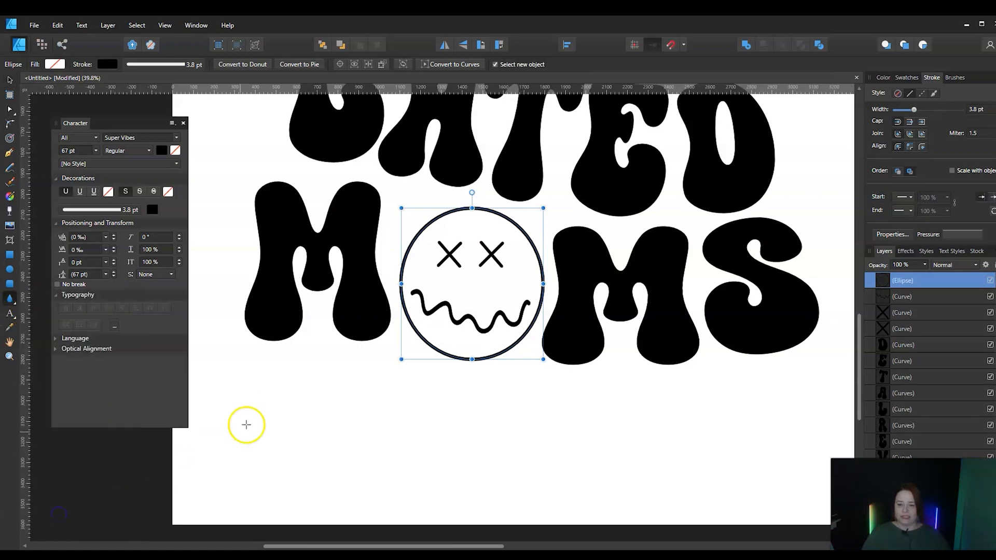
{"action": "left_click_drag", "start_coordinate": [291, 360], "coordinate": [350, 493]}
{"action": "left_click", "coordinate": [9, 79]}
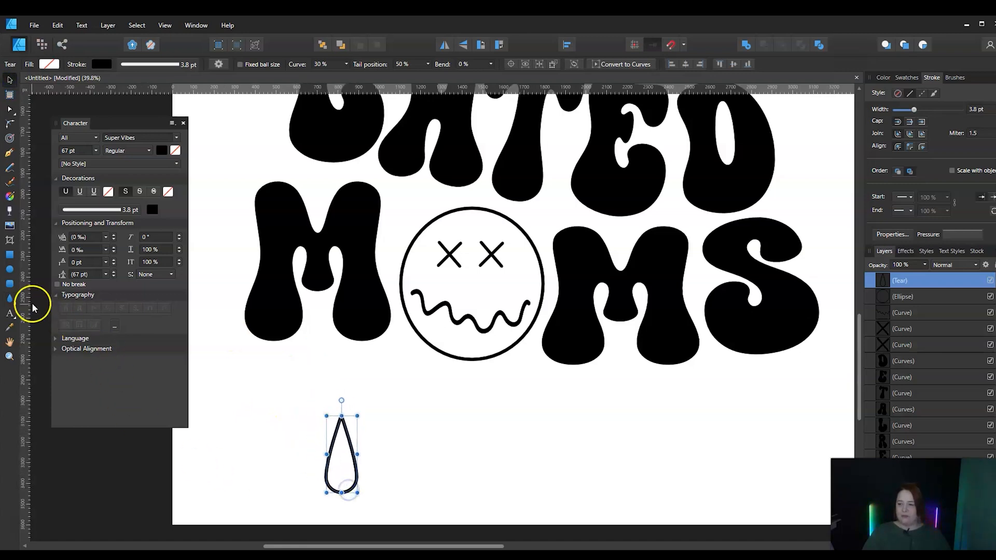
{"action": "left_click", "coordinate": [10, 271]}
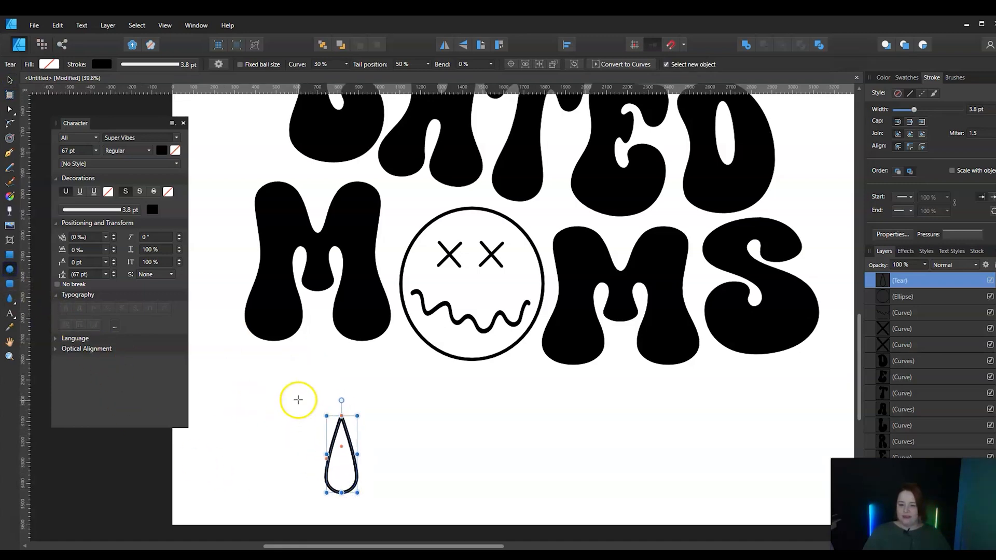
{"action": "left_click_drag", "start_coordinate": [325, 364], "coordinate": [351, 431]}
{"action": "left_click", "coordinate": [9, 81]}
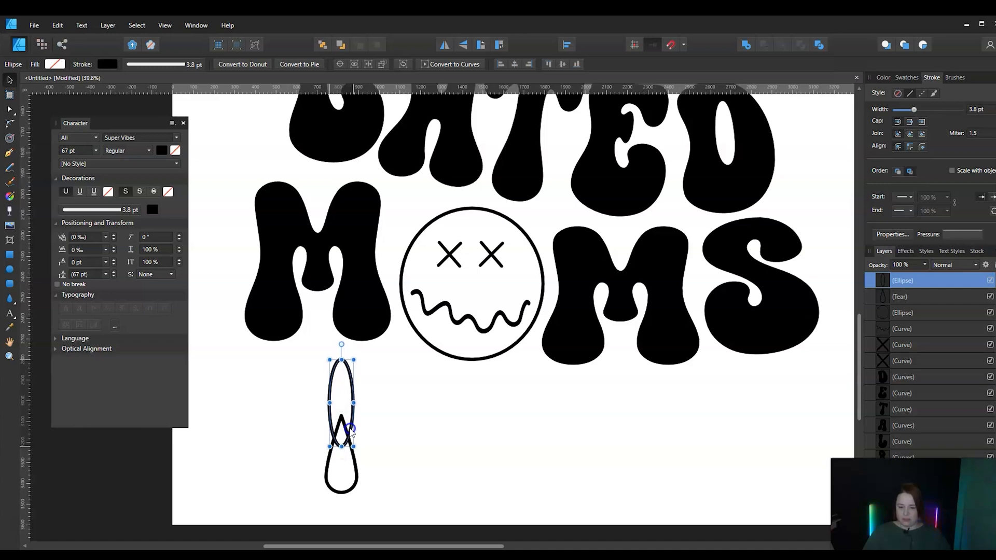
Select the tear together with the ellipse and merge them into one drip outline with the Add operation
{"action": "left_click", "coordinate": [357, 483], "text": "shift"}
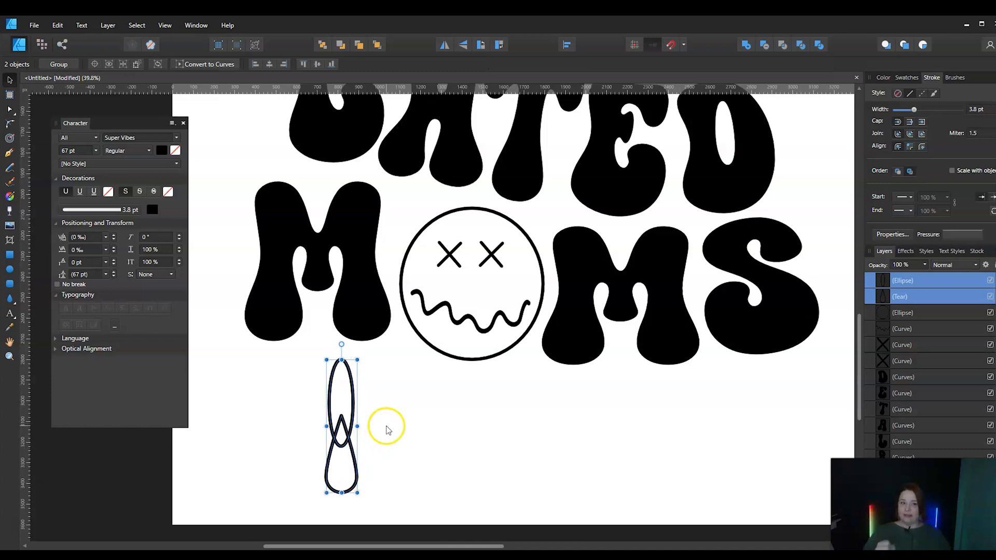
{"action": "left_click", "coordinate": [745, 46]}
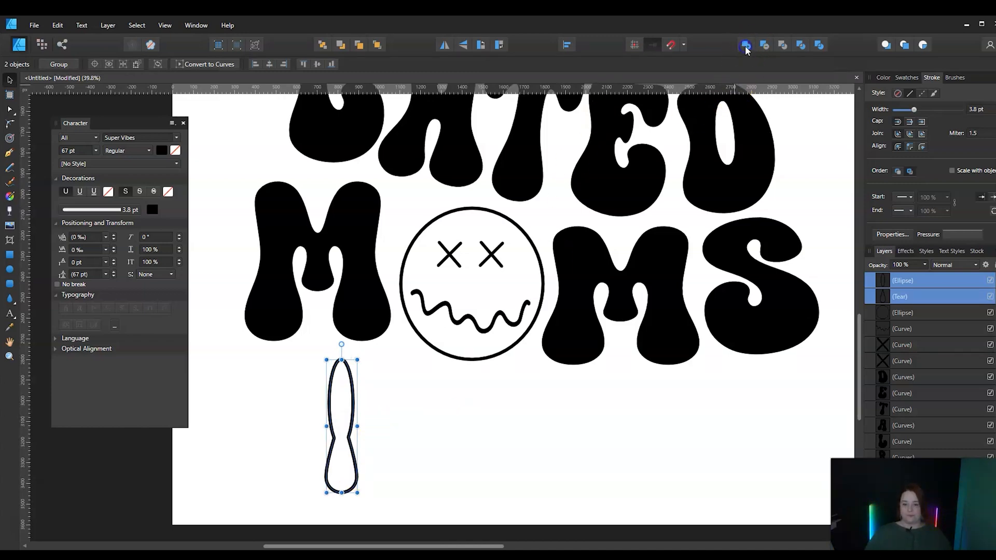
{"action": "left_click", "coordinate": [746, 46]}
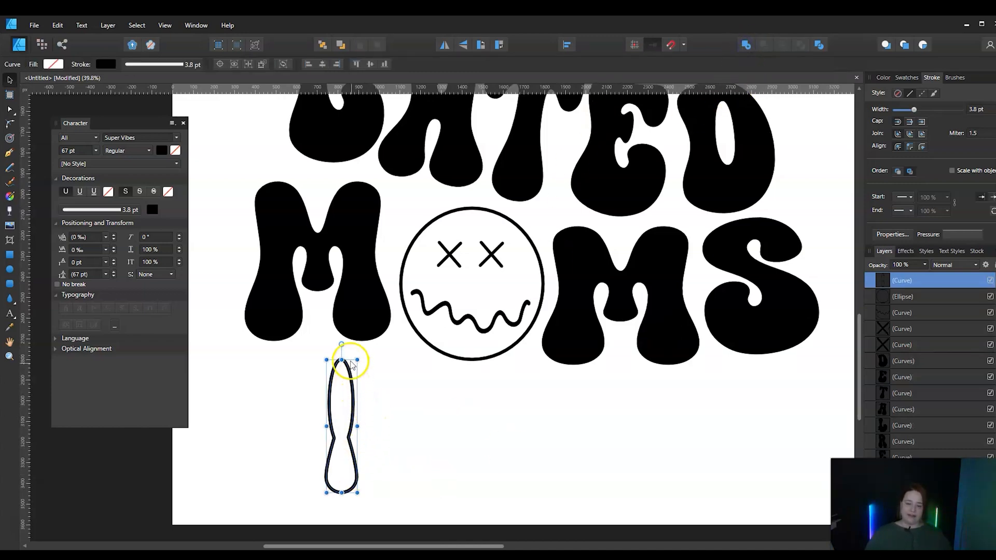
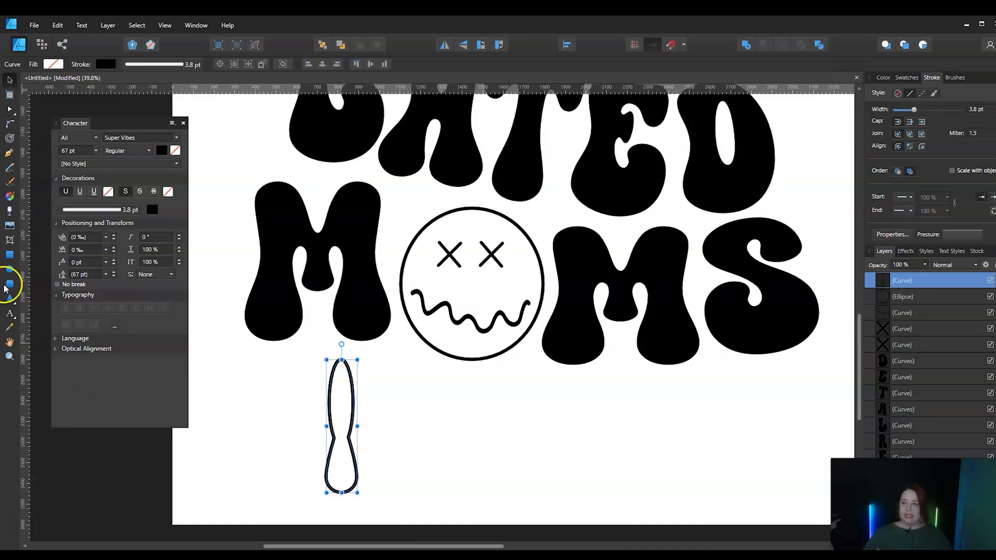
Convert the two pinched waist nodes of the drip outline to smooth nodes
{"action": "left_click", "coordinate": [10, 112]}
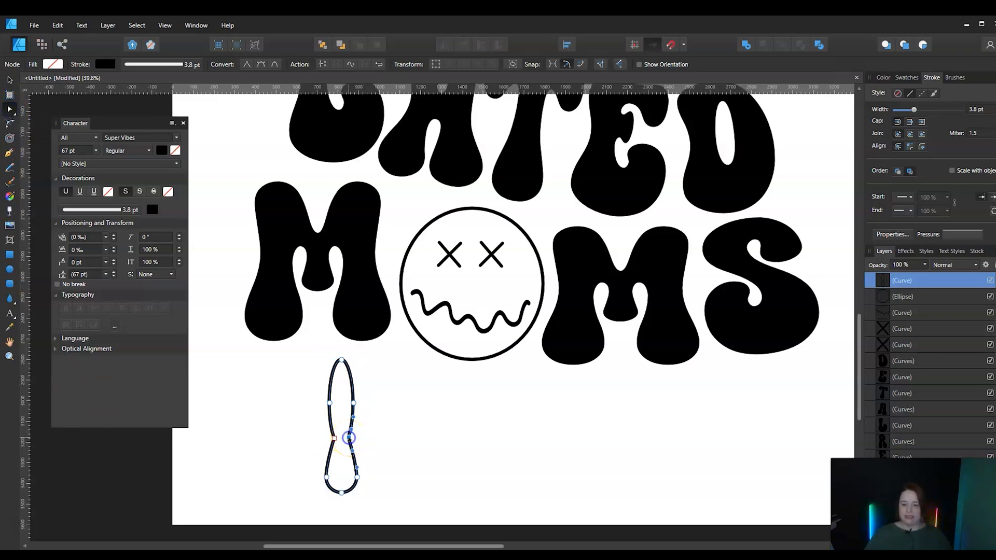
{"action": "left_click", "coordinate": [275, 64]}
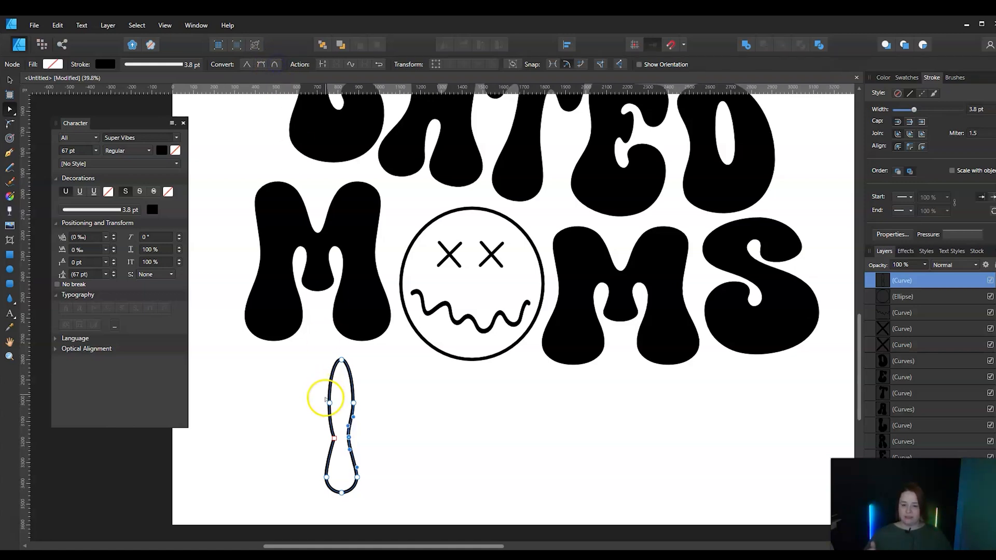
{"action": "left_click", "coordinate": [296, 447]}
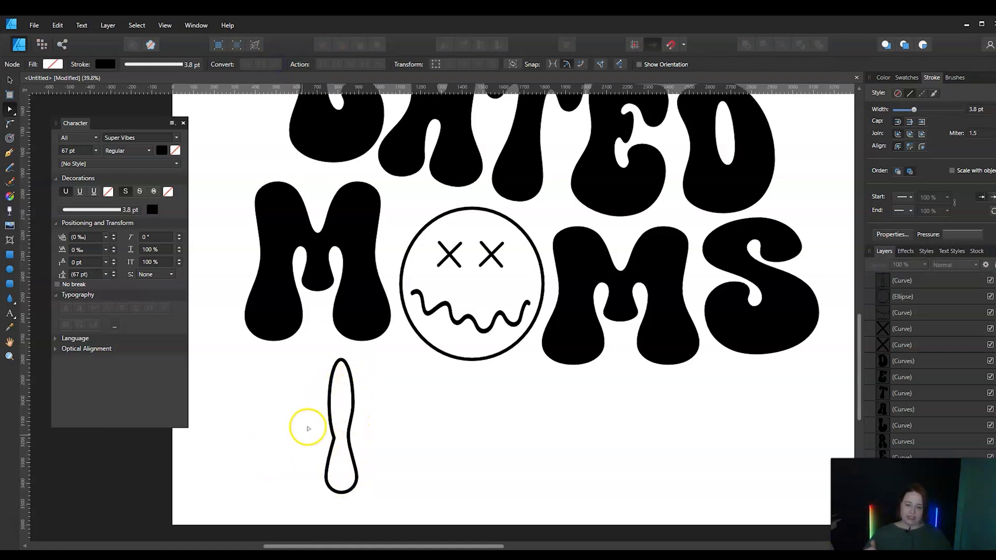
{"action": "left_click_drag", "start_coordinate": [332, 433], "coordinate": [333, 443]}
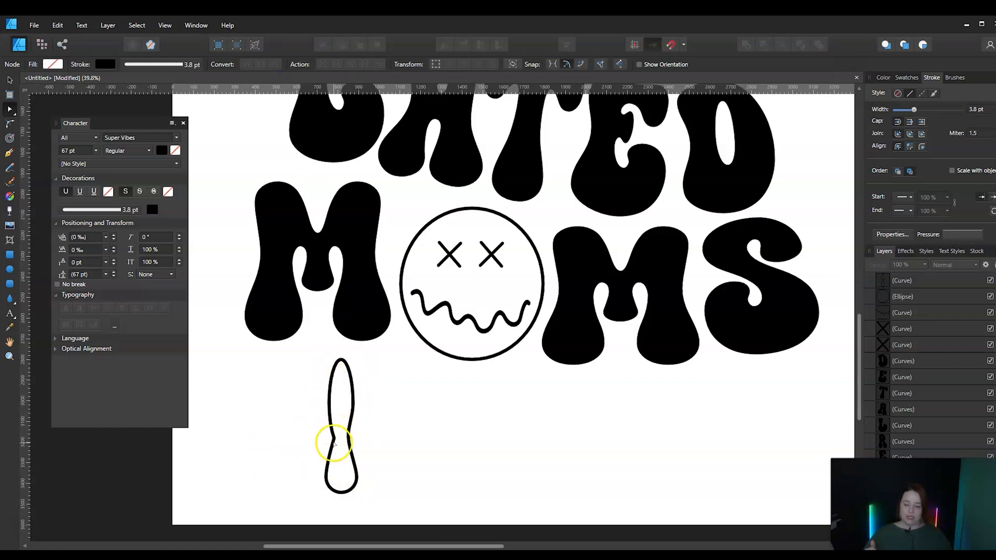
{"action": "left_click", "coordinate": [335, 438]}
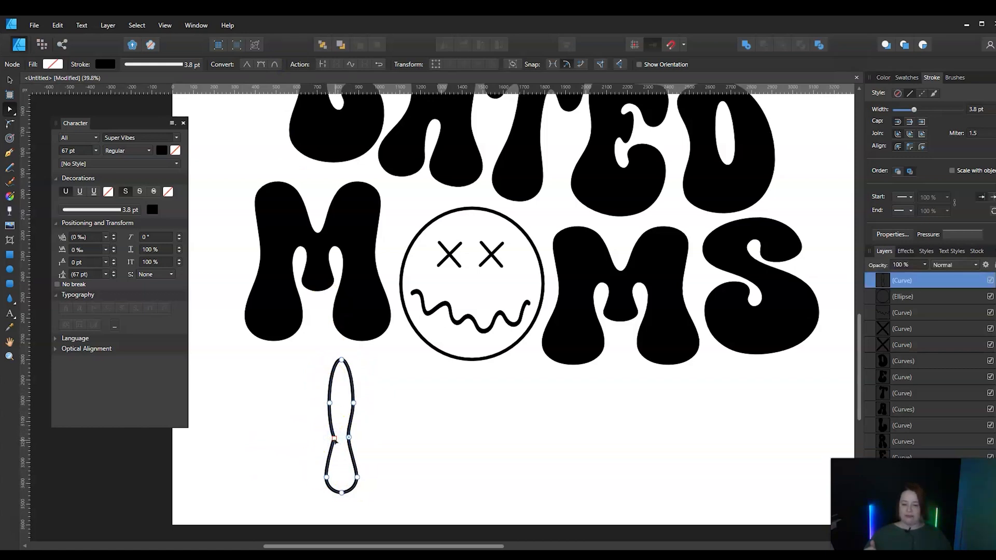
{"action": "left_click", "coordinate": [274, 64]}
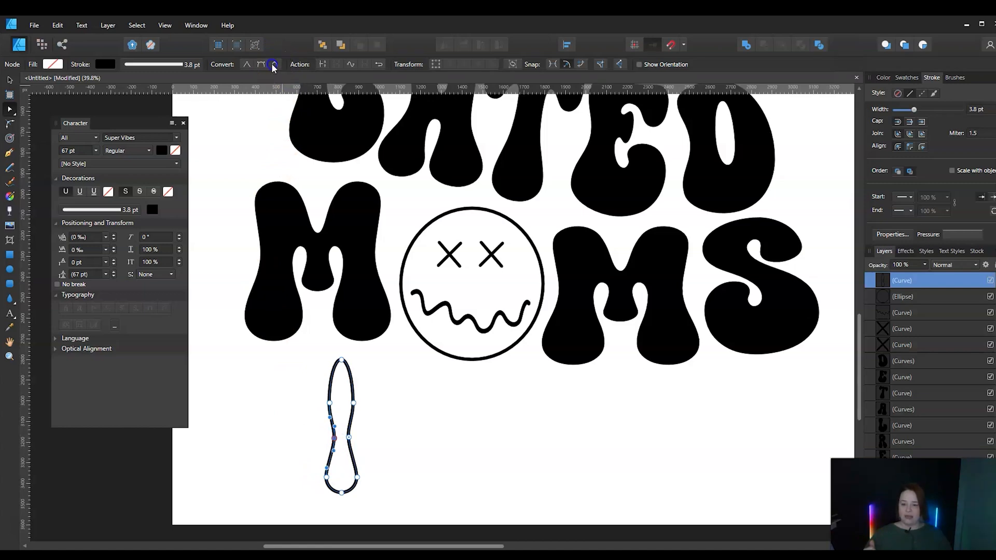
{"action": "left_click", "coordinate": [295, 465]}
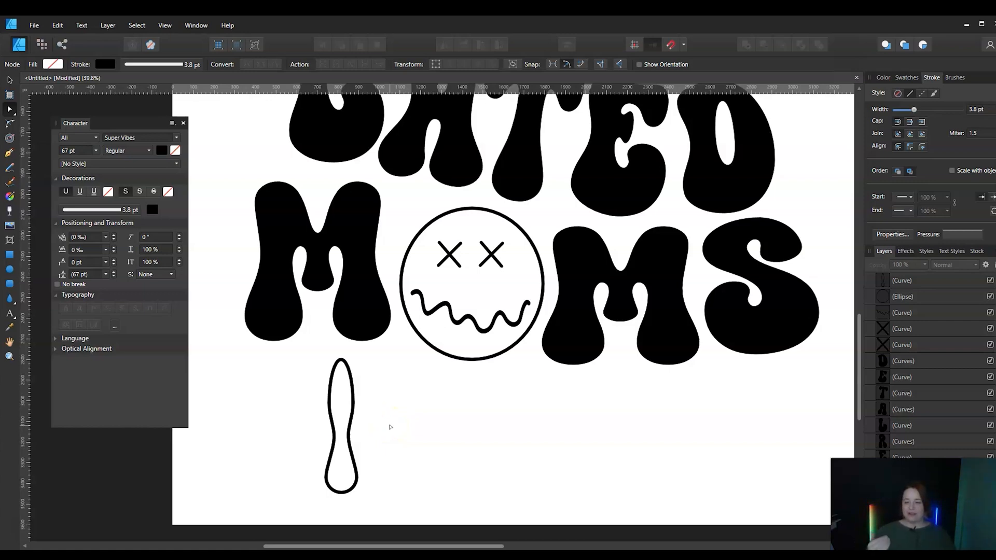
Move the drip outline onto the lower-left part of the face so it hangs below the circle
{"action": "left_click", "coordinate": [10, 80]}
{"action": "left_click", "coordinate": [343, 452]}
{"action": "left_click_drag", "start_coordinate": [334, 445], "coordinate": [407, 430]}
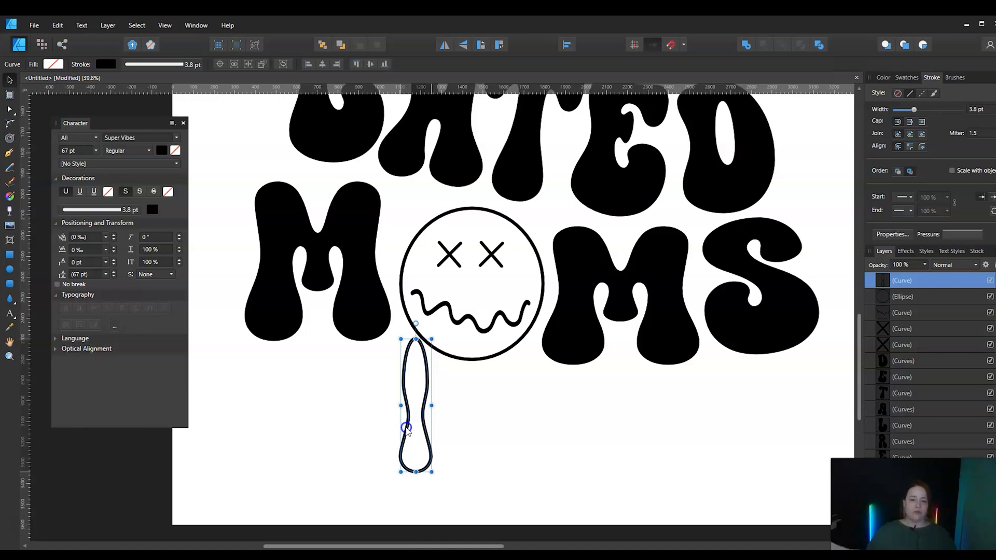
{"action": "left_click_drag", "start_coordinate": [407, 428], "coordinate": [432, 387]}
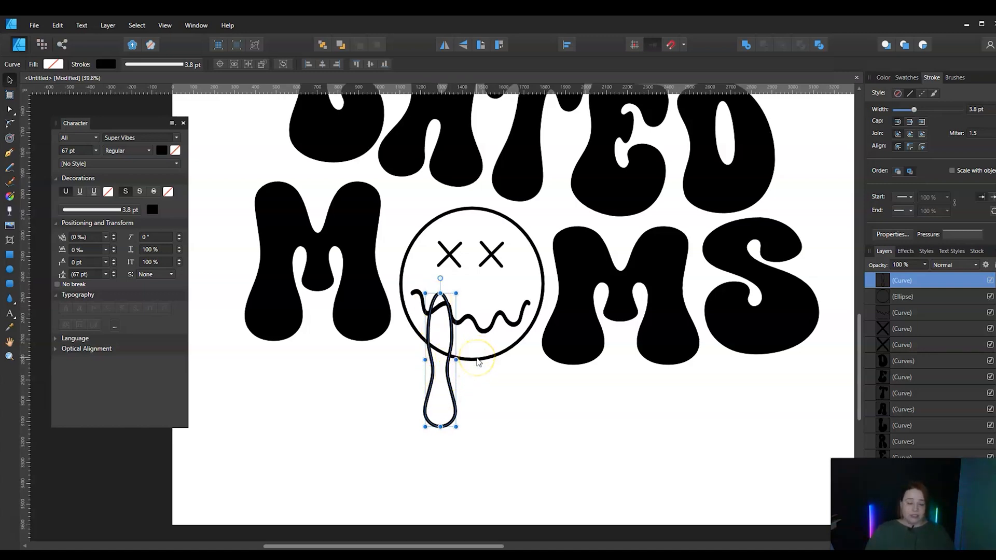
Duplicate the drip to its right, make the copy narrower and shorter, and set it close beside the first drip
{"action": "left_click", "coordinate": [447, 376]}
{"action": "mouse_move", "coordinate": [448, 377]}
{"action": "left_mouse_down"}
{"action": "mouse_move", "coordinate": [449, 389]}
{"action": "mouse_move", "coordinate": [488, 385]}
{"action": "left_mouse_up"}
{"action": "left_click", "coordinate": [496, 295]}
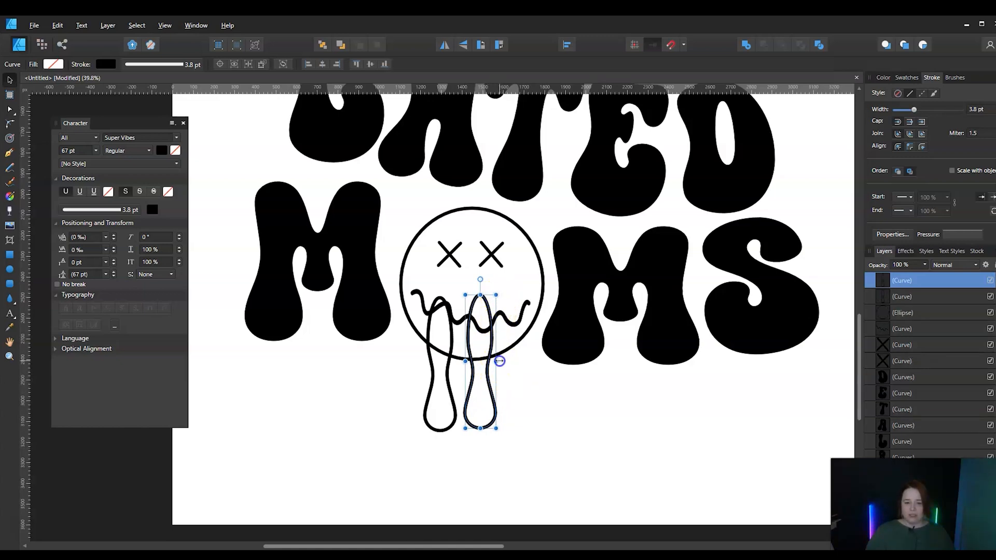
{"action": "left_click_drag", "start_coordinate": [496, 360], "coordinate": [484, 361]}
{"action": "left_click_drag", "start_coordinate": [473, 429], "coordinate": [474, 408]}
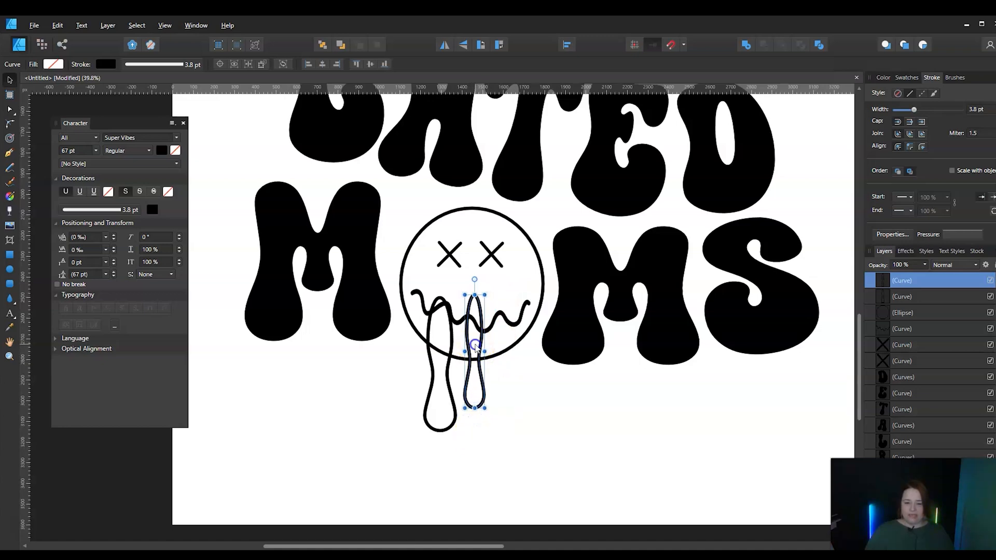
{"action": "left_click_drag", "start_coordinate": [475, 347], "coordinate": [472, 356]}
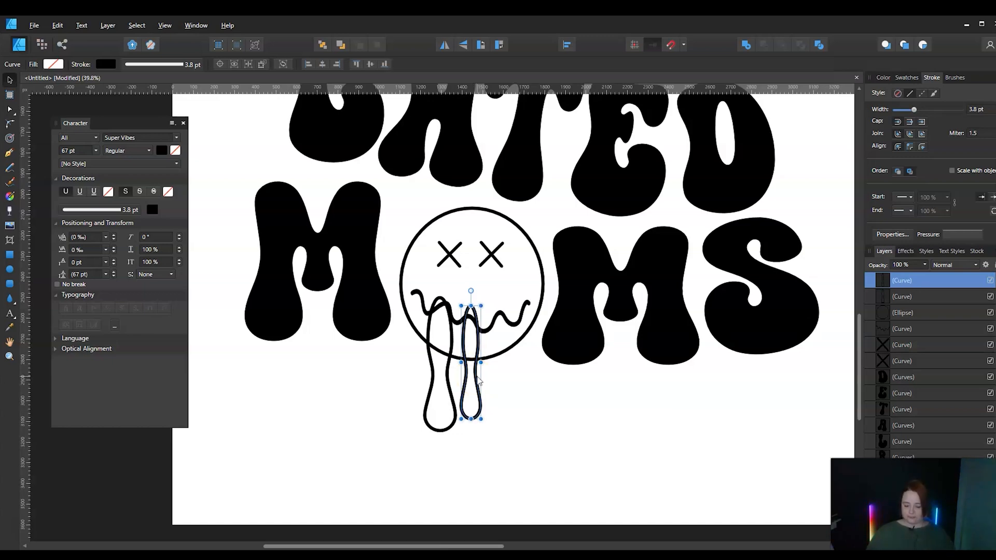
Copy the narrow drip to the face's lower-right edge, shorten that copy, and nudge the middle drip slightly right
{"action": "left_click_drag", "start_coordinate": [478, 381], "coordinate": [522, 373]}
{"action": "left_click_drag", "start_coordinate": [514, 411], "coordinate": [525, 369]}
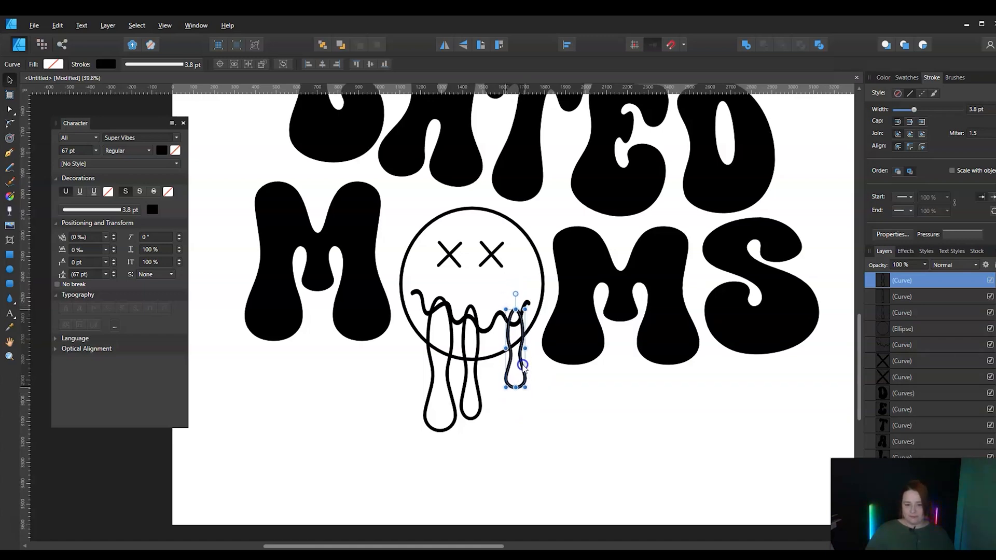
{"action": "left_click", "coordinate": [476, 379]}
{"action": "key", "text": "shift+Right"}
{"action": "key", "text": "shift+Right"}
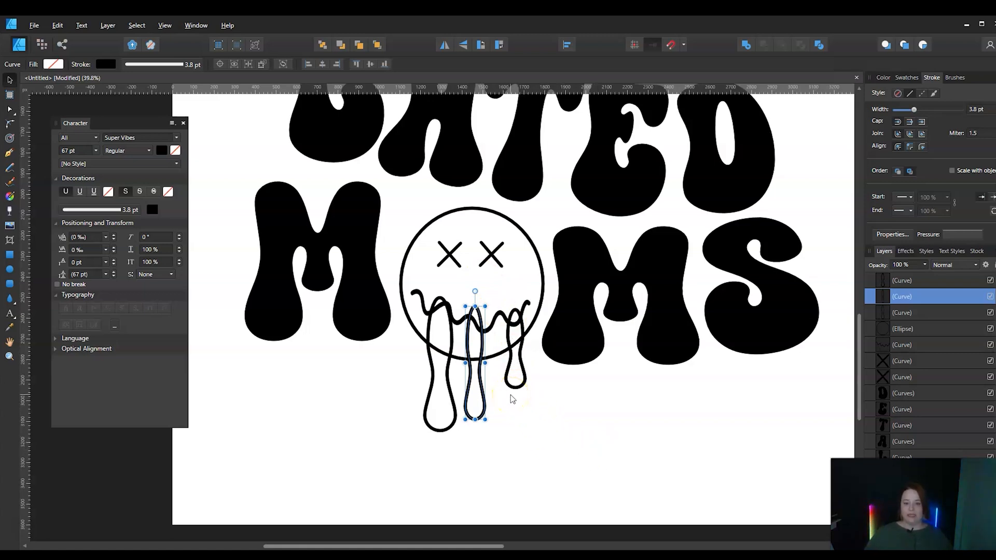
Select the three drips together with the face circle and merge them into one outline with the Add operation
{"action": "left_click", "coordinate": [512, 386]}
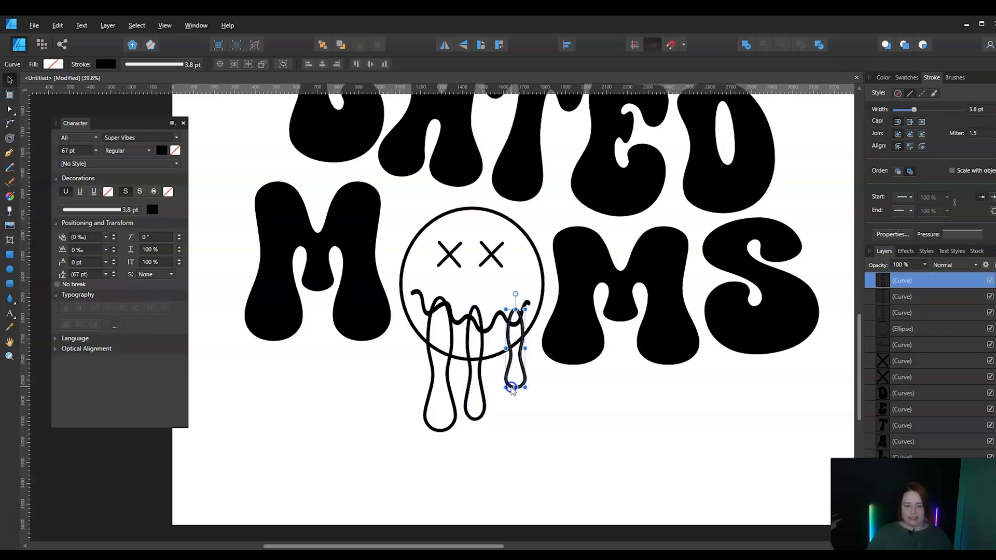
{"action": "left_click", "coordinate": [482, 419], "text": "shift"}
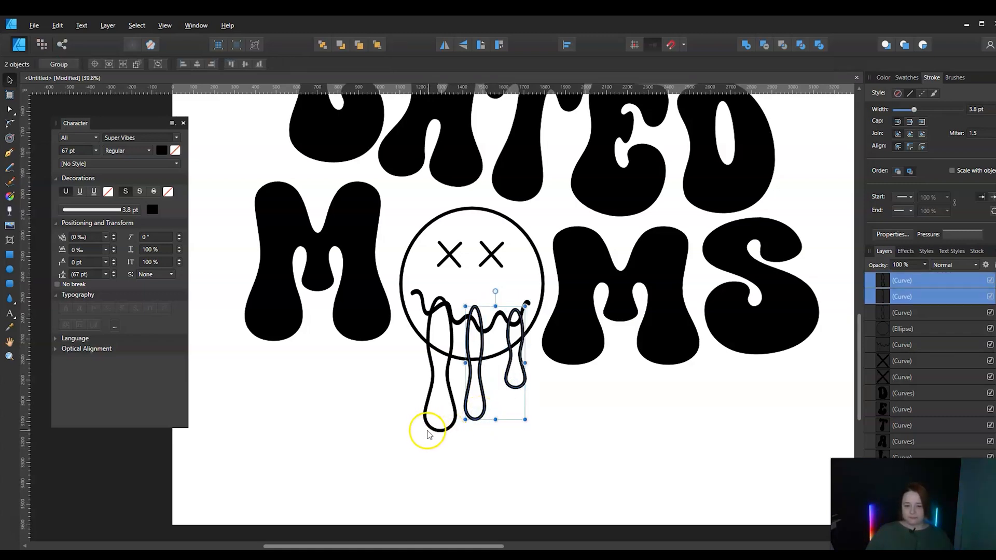
{"action": "left_click", "coordinate": [425, 421], "text": "shift"}
{"action": "left_click", "coordinate": [500, 219], "text": "shift"}
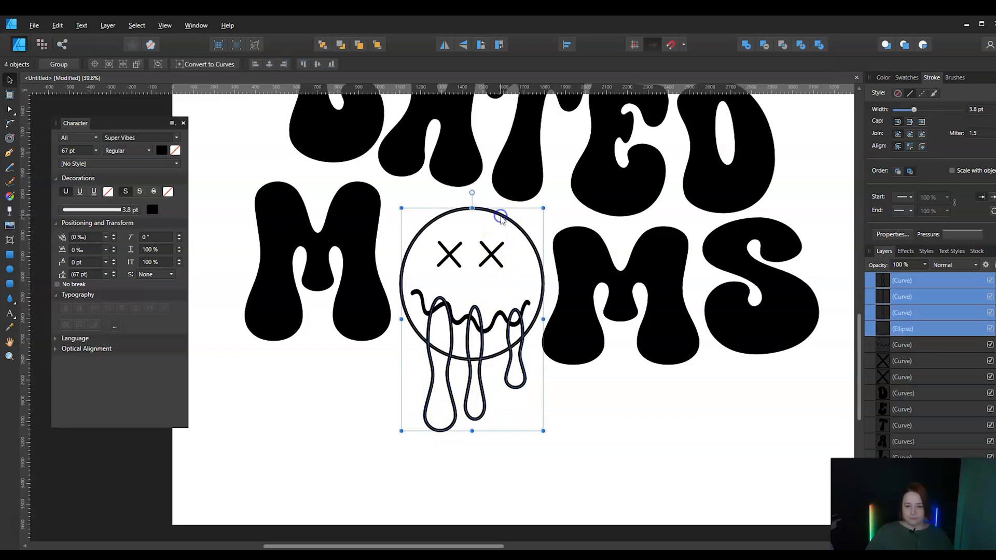
{"action": "left_click", "coordinate": [745, 46]}
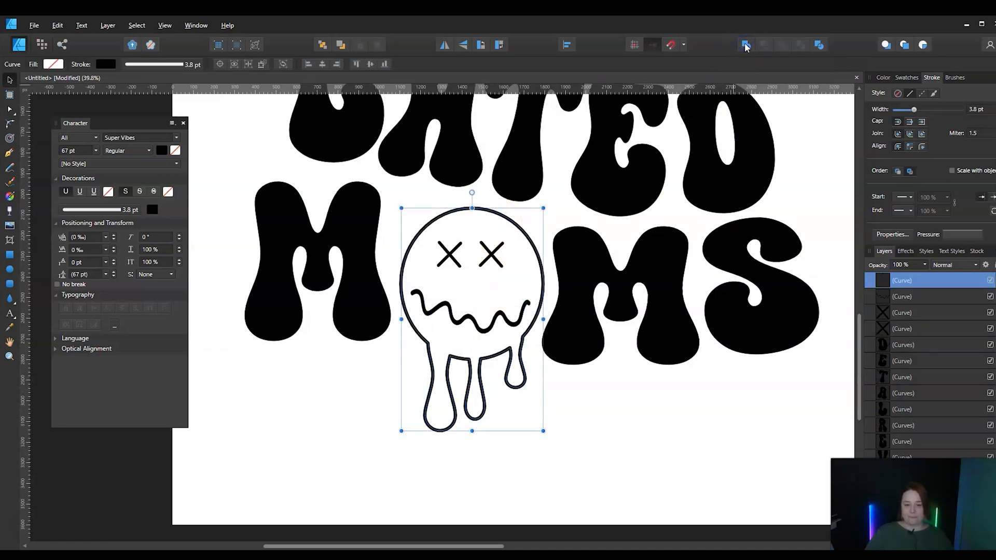
{"action": "left_click", "coordinate": [599, 481]}
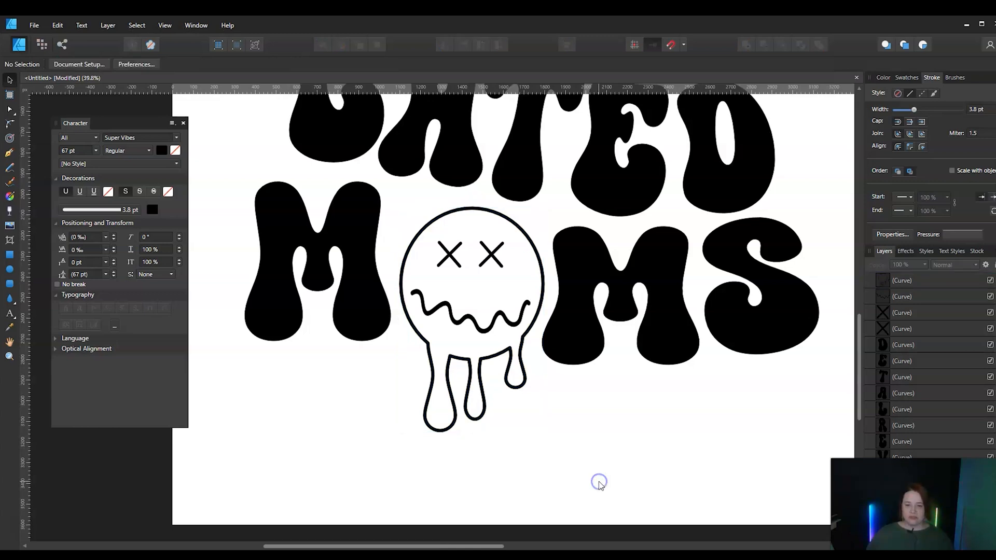
Smooth the two outer corner nodes where the face outline runs into the left and right drips
{"action": "left_click", "coordinate": [427, 347]}
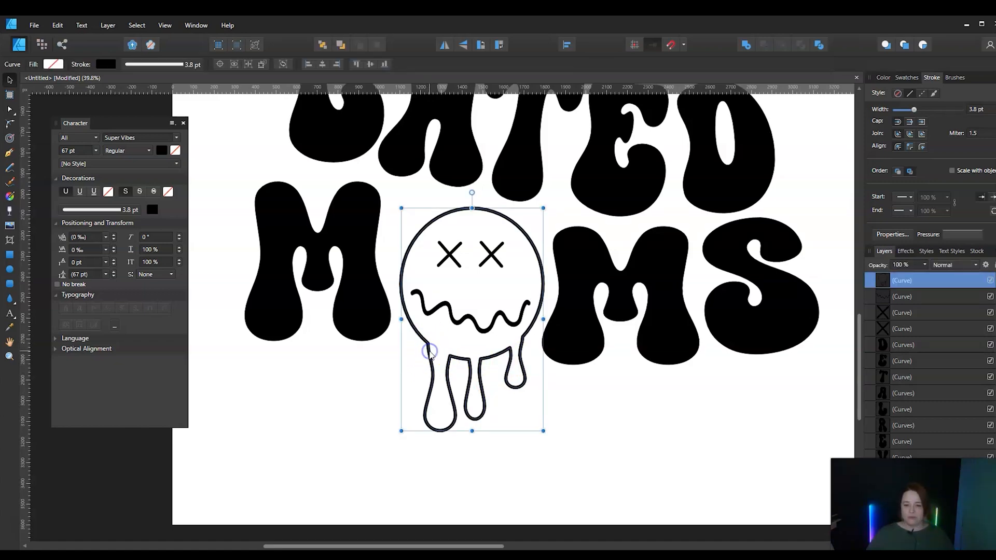
{"action": "left_click", "coordinate": [9, 110]}
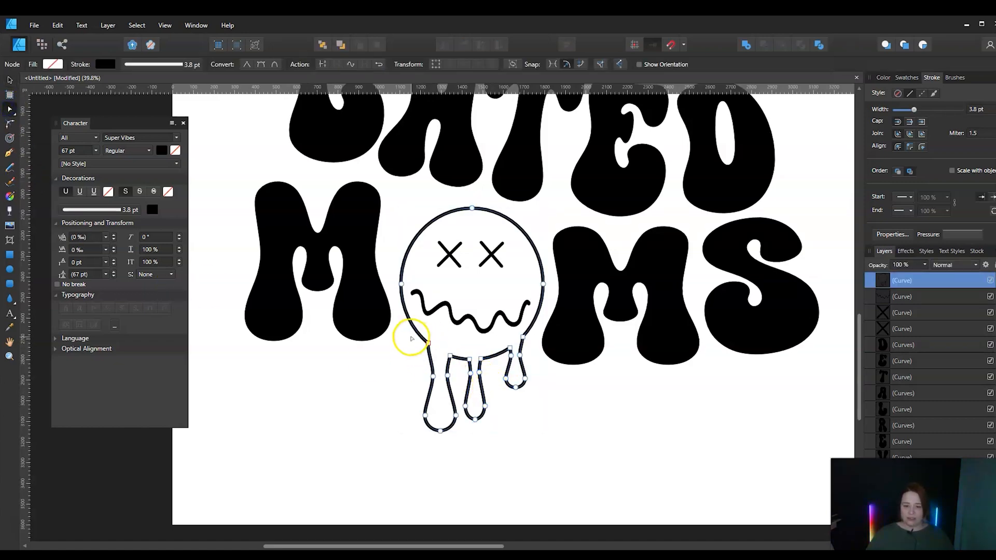
{"action": "left_click", "coordinate": [429, 343]}
{"action": "left_click", "coordinate": [283, 116]}
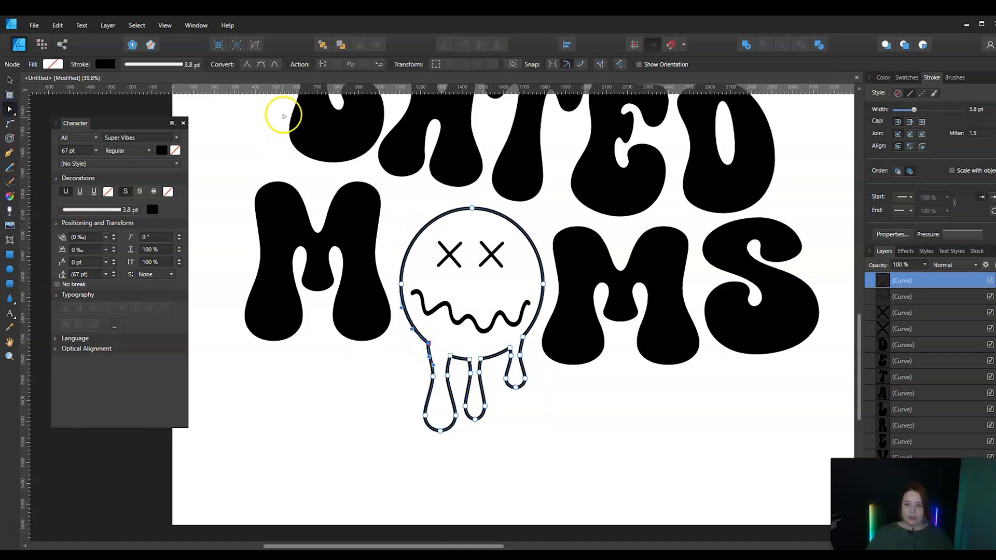
{"action": "left_click", "coordinate": [276, 64]}
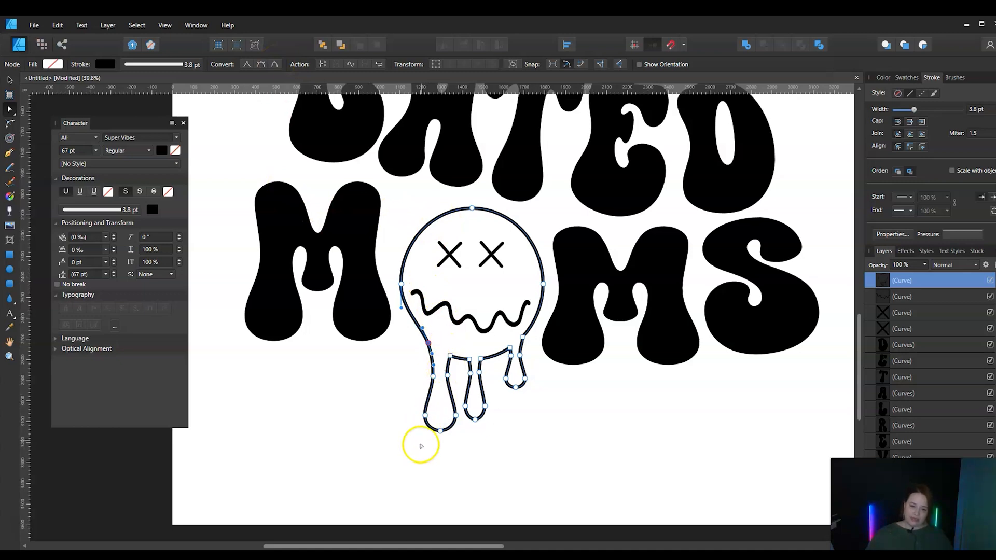
{"action": "left_click", "coordinate": [523, 338]}
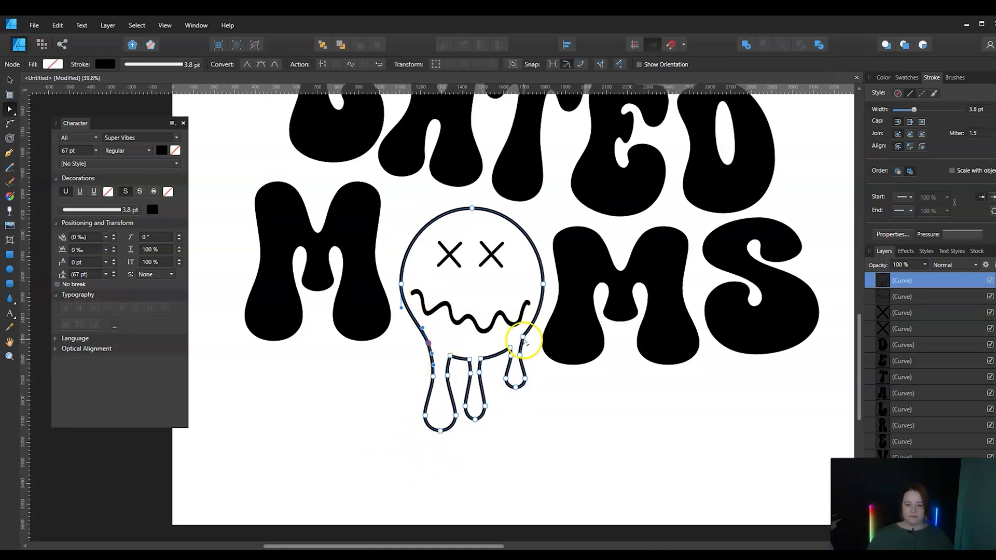
{"action": "left_click", "coordinate": [274, 65]}
{"action": "left_click", "coordinate": [289, 444]}
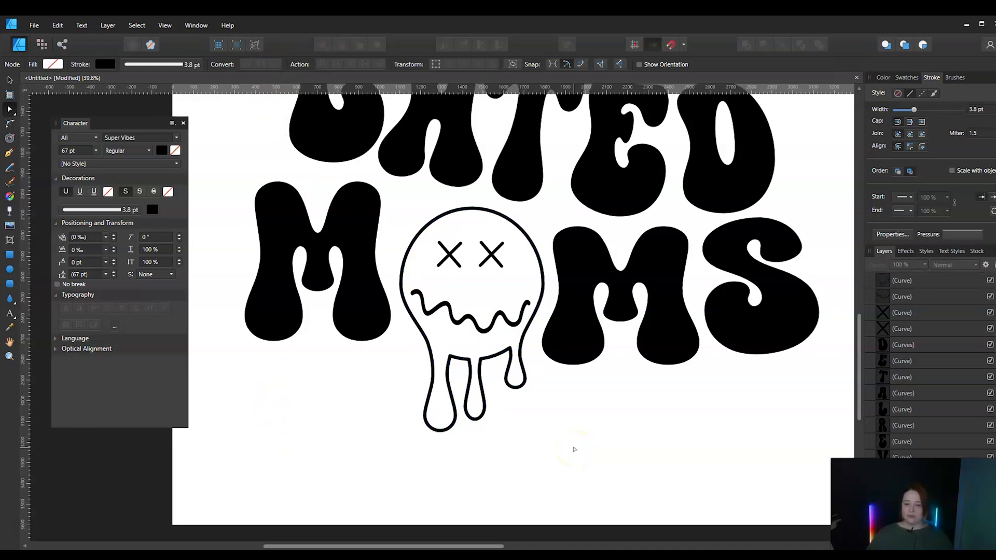
Shift the smoothed node between the face and the left drip very slightly outward
{"action": "left_click", "coordinate": [422, 334]}
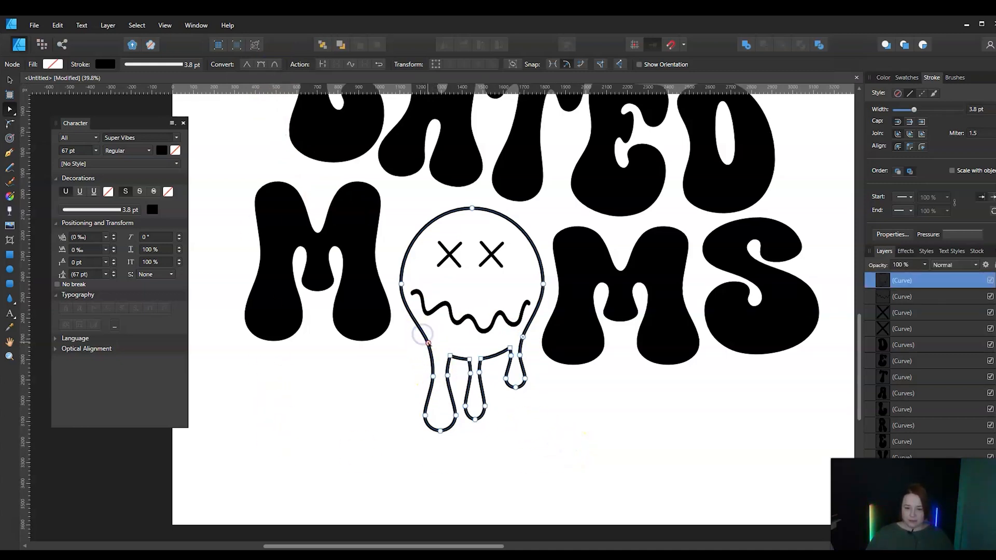
{"action": "left_click_drag", "start_coordinate": [428, 343], "coordinate": [427, 345]}
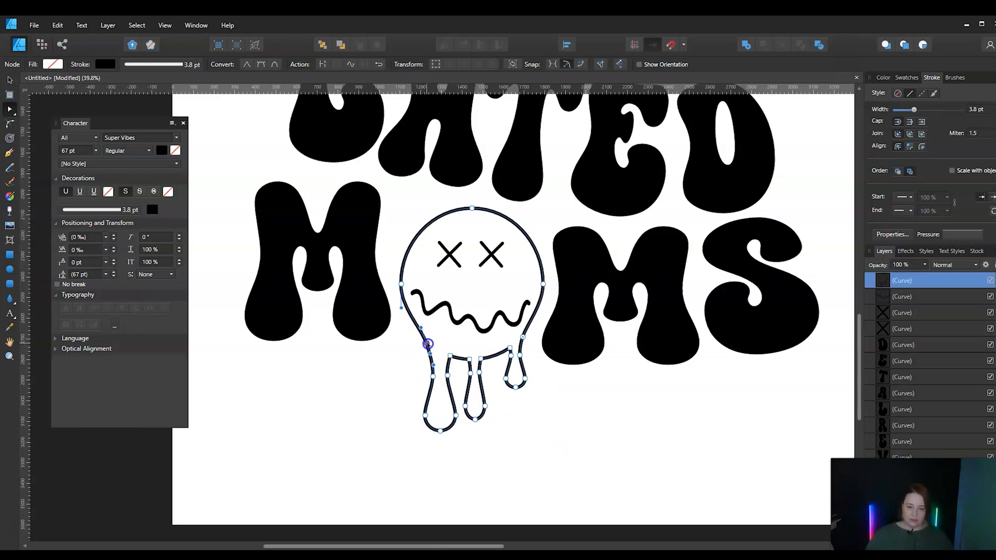
{"action": "left_click", "coordinate": [598, 442]}
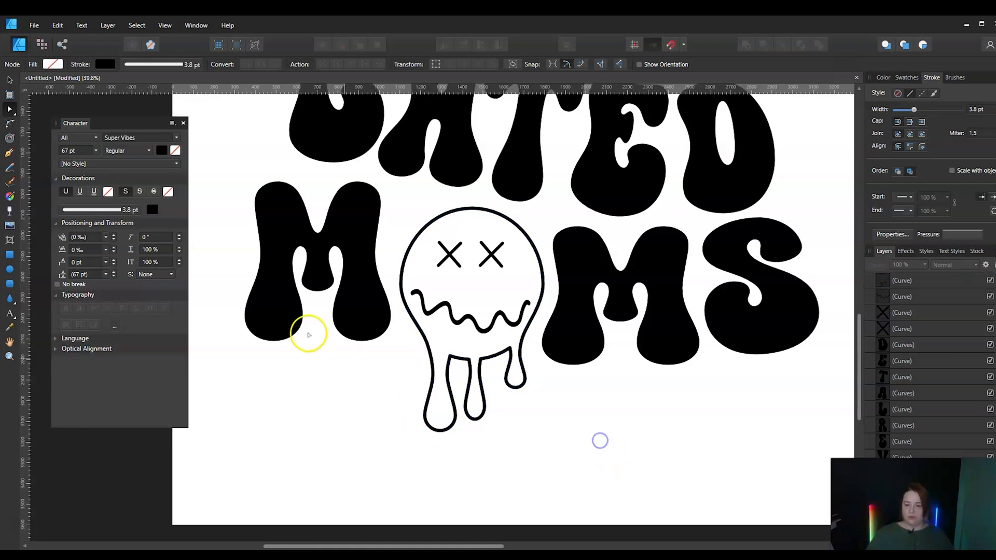
Convert the four inner corner nodes between the drips along the face's lower edge to smooth nodes
{"action": "left_click", "coordinate": [450, 357]}
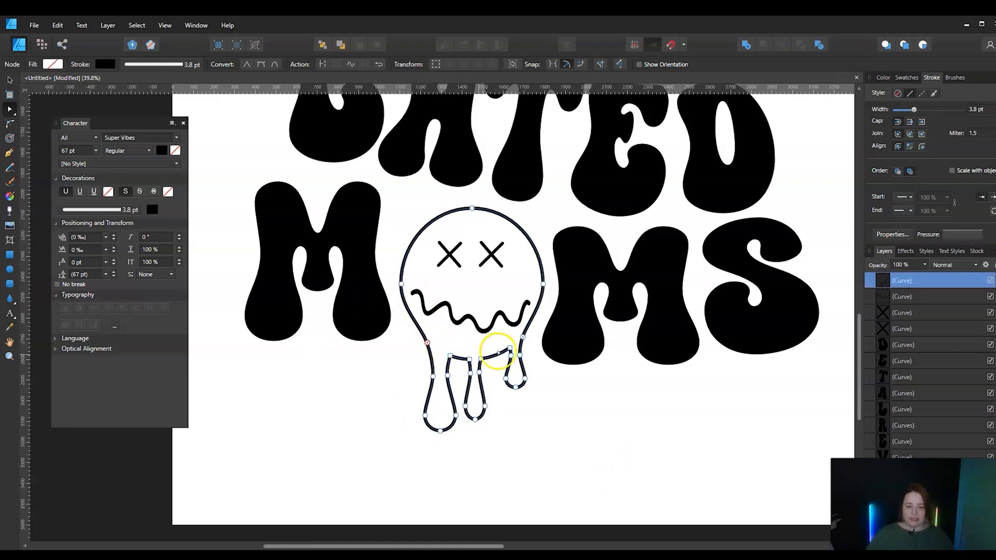
{"action": "left_click", "coordinate": [449, 356]}
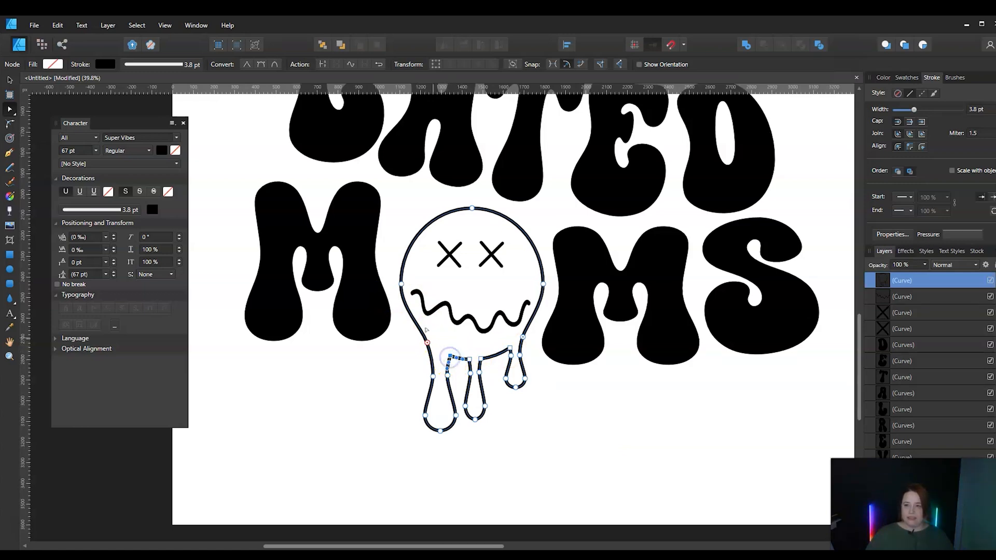
{"action": "left_click", "coordinate": [275, 64]}
{"action": "left_click", "coordinate": [470, 359]}
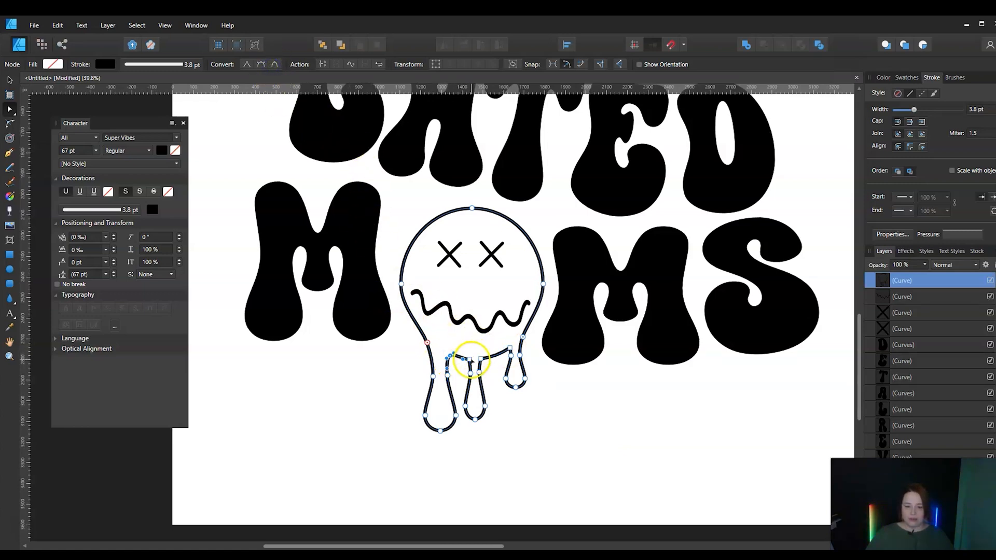
{"action": "left_click", "coordinate": [274, 64]}
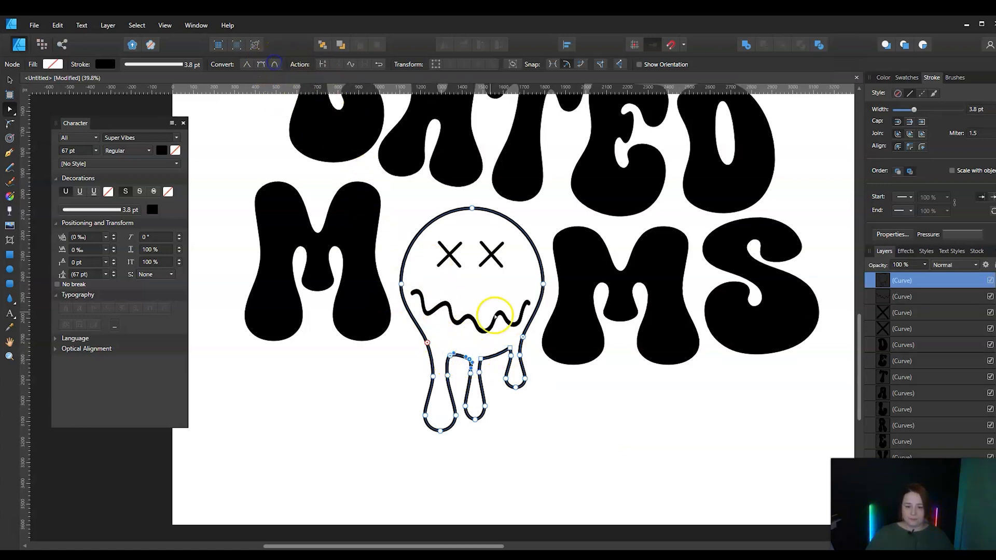
{"action": "left_click", "coordinate": [479, 359]}
{"action": "left_click", "coordinate": [274, 64]}
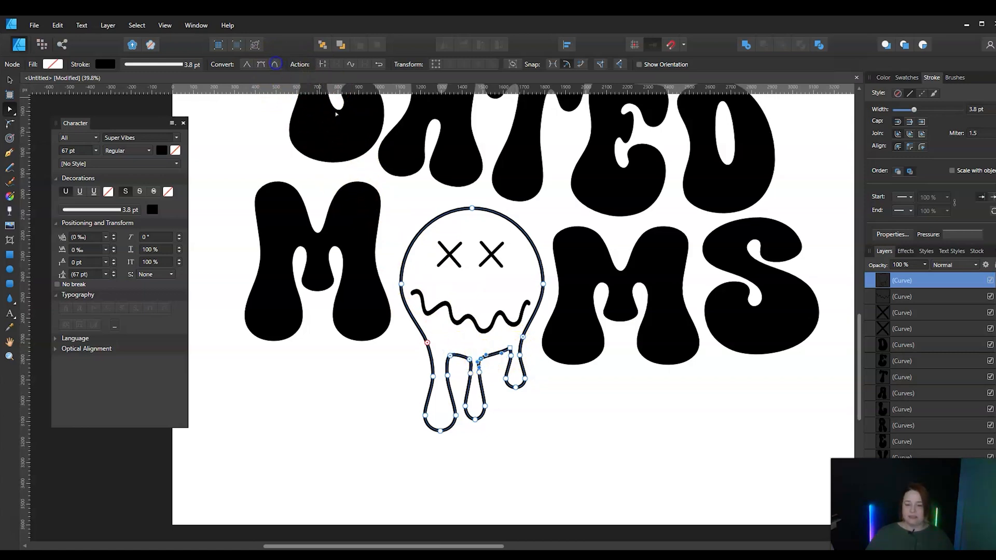
{"action": "left_click", "coordinate": [510, 348]}
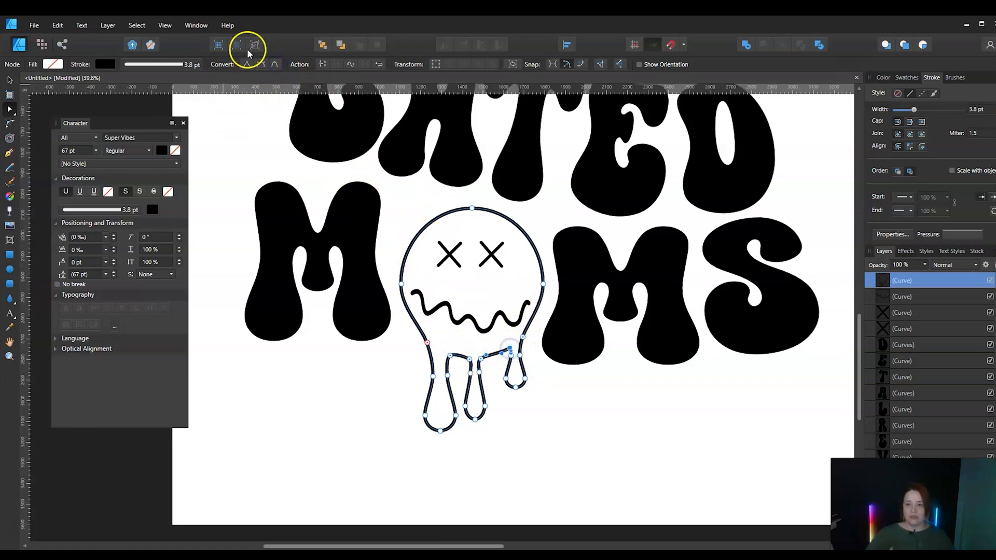
{"action": "left_click", "coordinate": [274, 64]}
{"action": "left_click", "coordinate": [562, 415]}
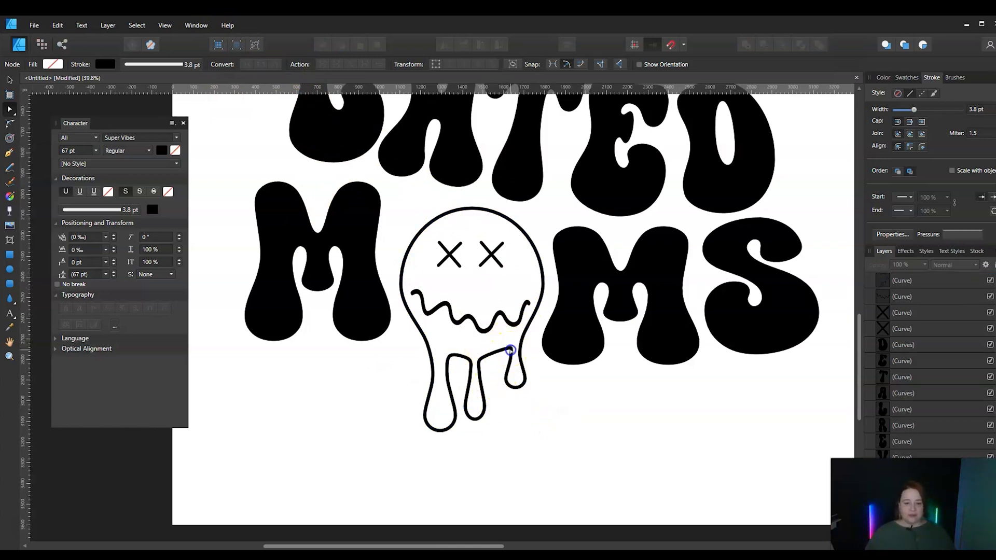
Lower the node beside the right drip to level the edge, and shorten the middle drip by raising its bottom node
{"action": "left_click", "coordinate": [511, 350]}
{"action": "left_click", "coordinate": [510, 349]}
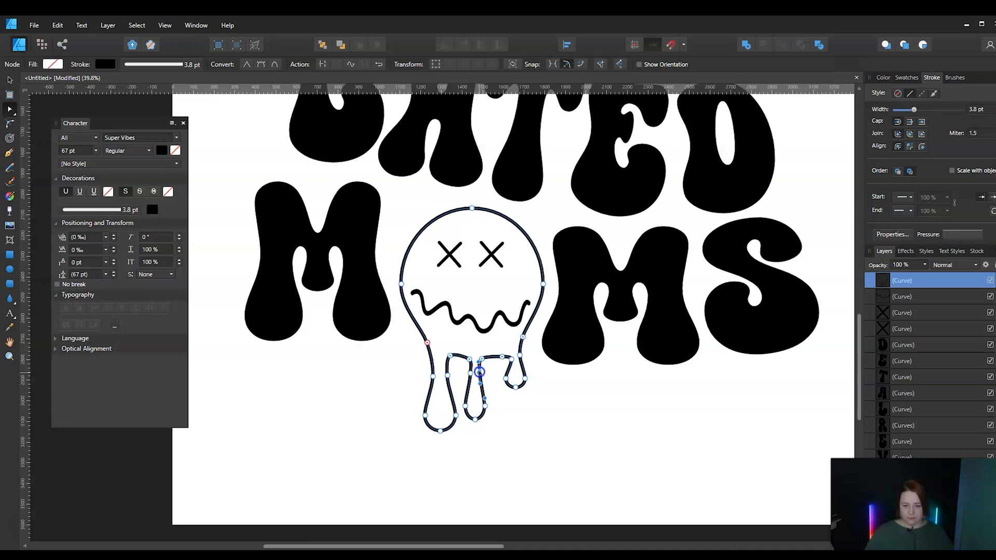
{"action": "left_click_drag", "start_coordinate": [479, 372], "coordinate": [474, 414]}
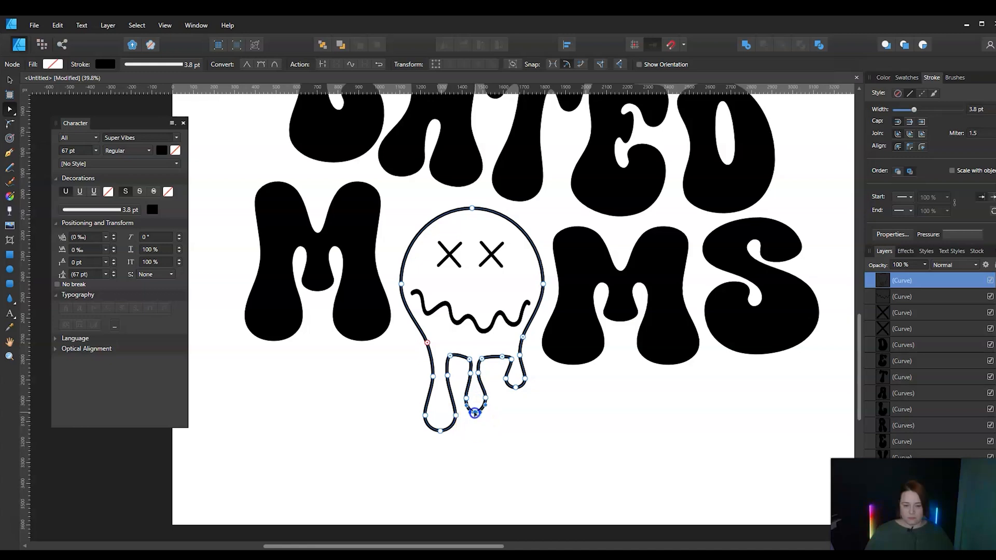
{"action": "left_click", "coordinate": [506, 413]}
{"action": "left_click", "coordinate": [693, 424]}
Reshape the edge between the middle and right drips into a rounded arch by adjusting its nodes
{"action": "left_click", "coordinate": [496, 358]}
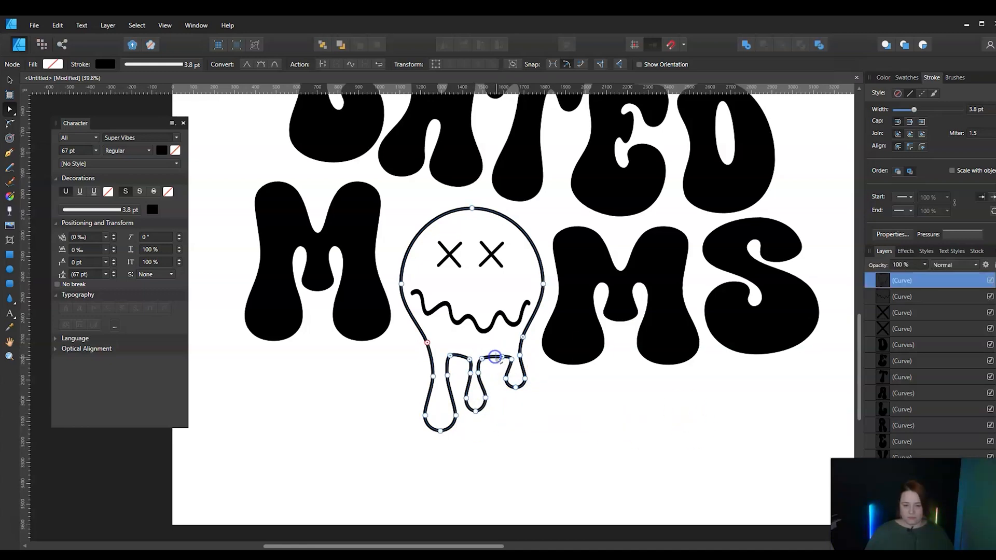
{"action": "left_click", "coordinate": [484, 373]}
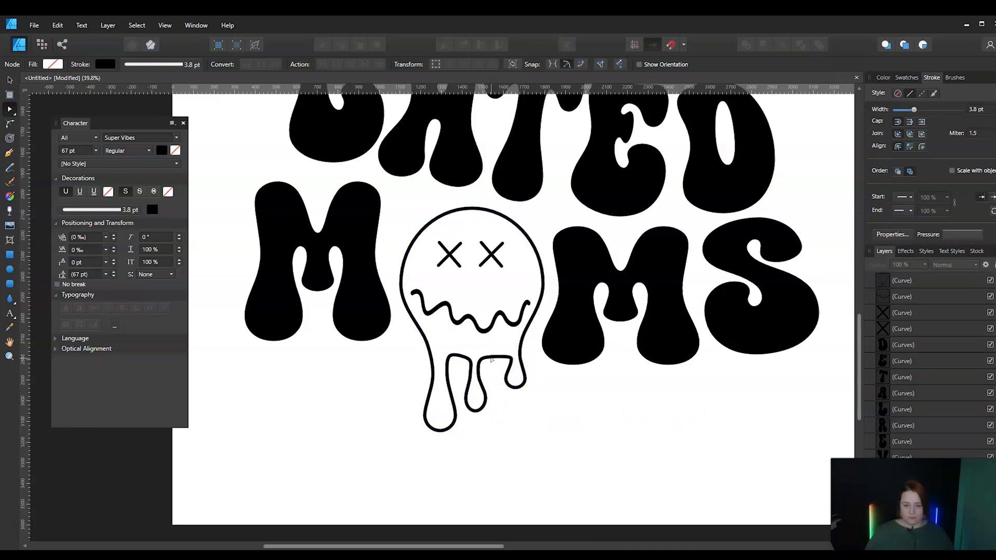
{"action": "left_click", "coordinate": [490, 358]}
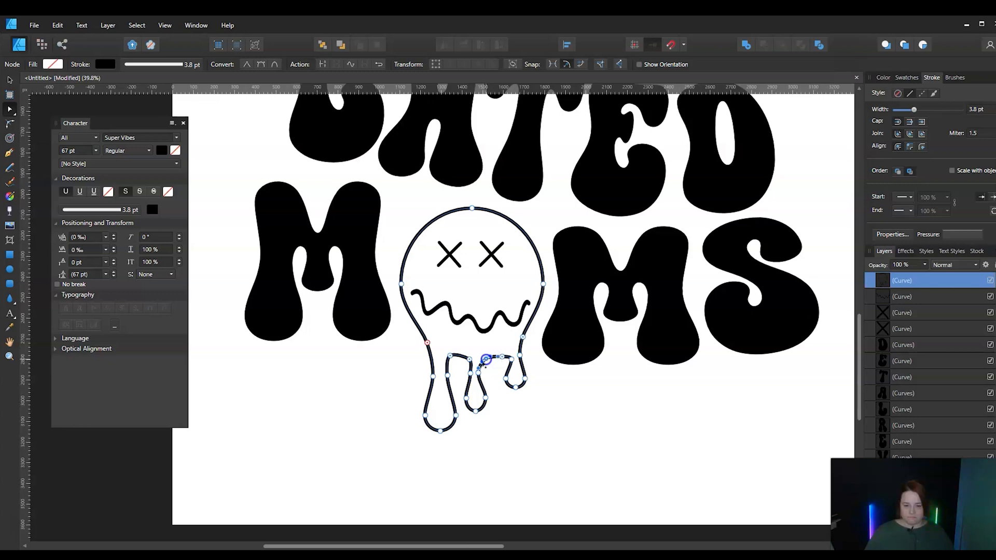
{"action": "left_click", "coordinate": [511, 417]}
{"action": "left_click", "coordinate": [502, 358]}
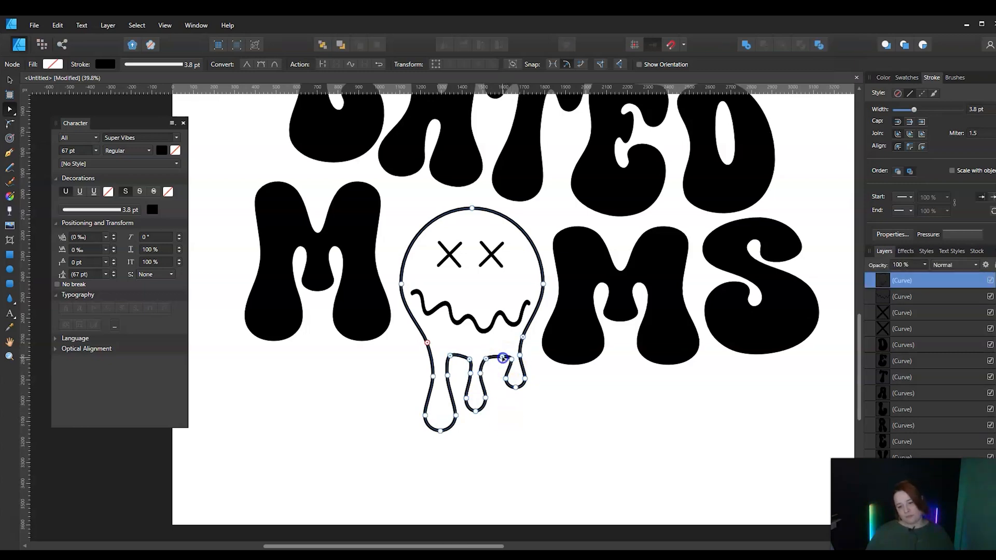
{"action": "left_click", "coordinate": [500, 357]}
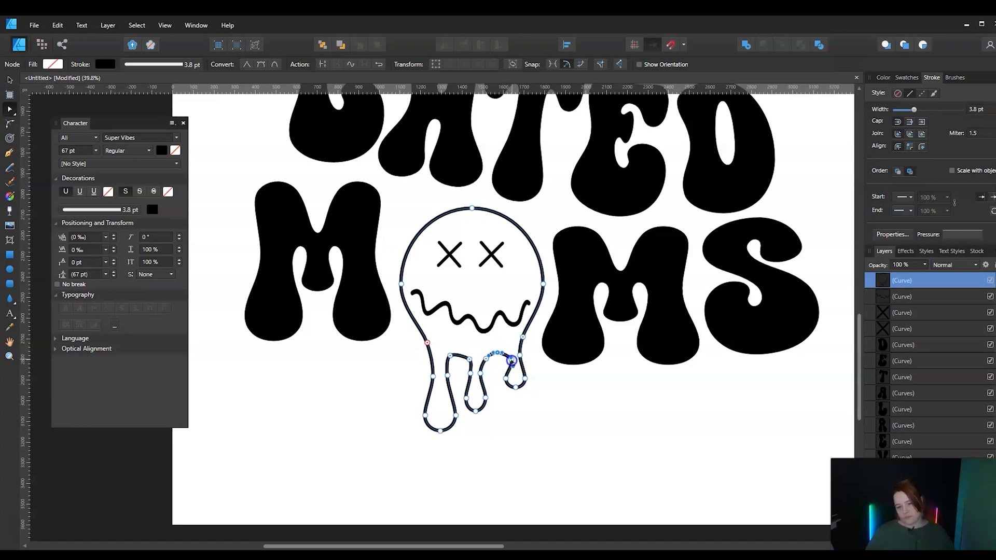
{"action": "left_click", "coordinate": [505, 416]}
{"action": "left_click", "coordinate": [512, 359]}
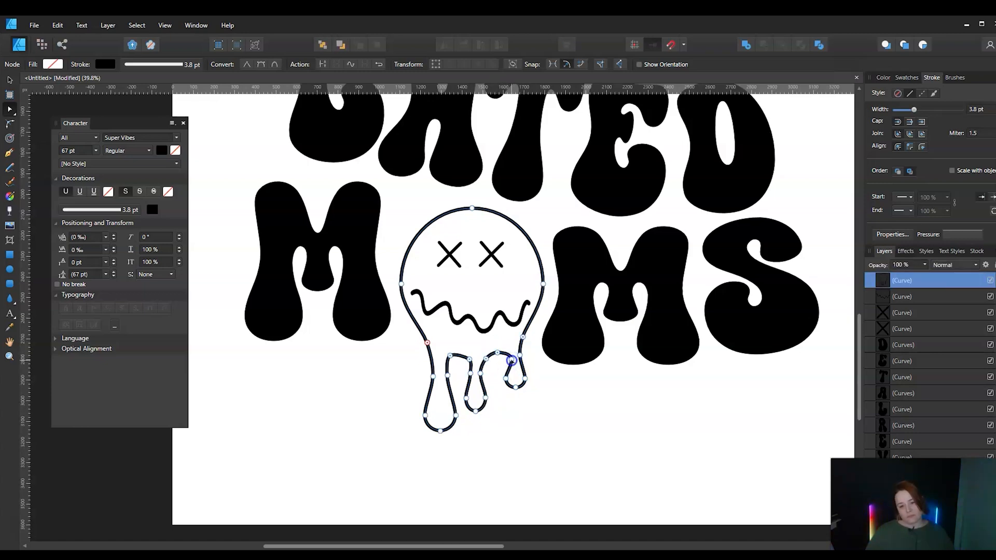
{"action": "left_click", "coordinate": [502, 433]}
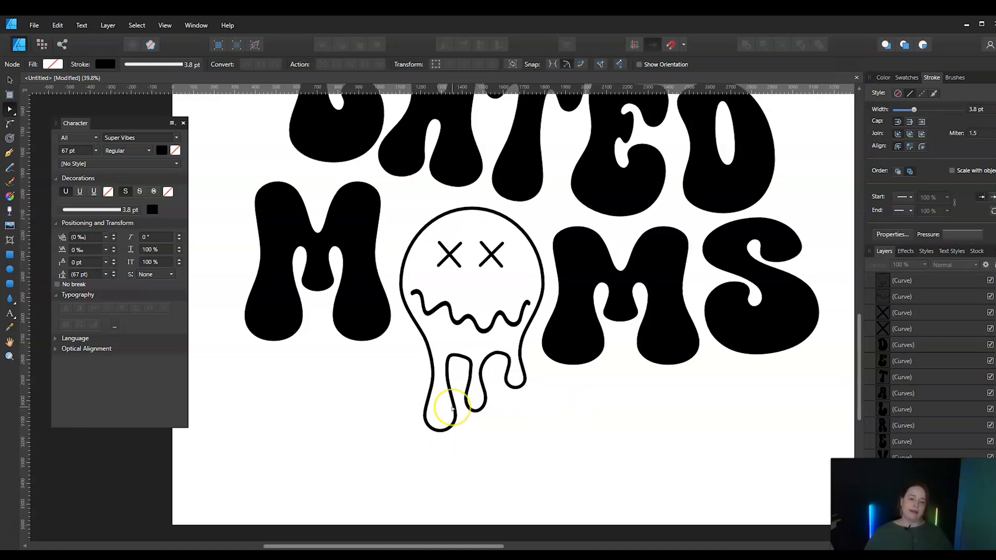
Add the art text CLUB in the Super Vibes font at 198.9 pt below the MOMS line
{"action": "left_click", "coordinate": [9, 341]}
{"action": "key", "text": "ctrl+0"}
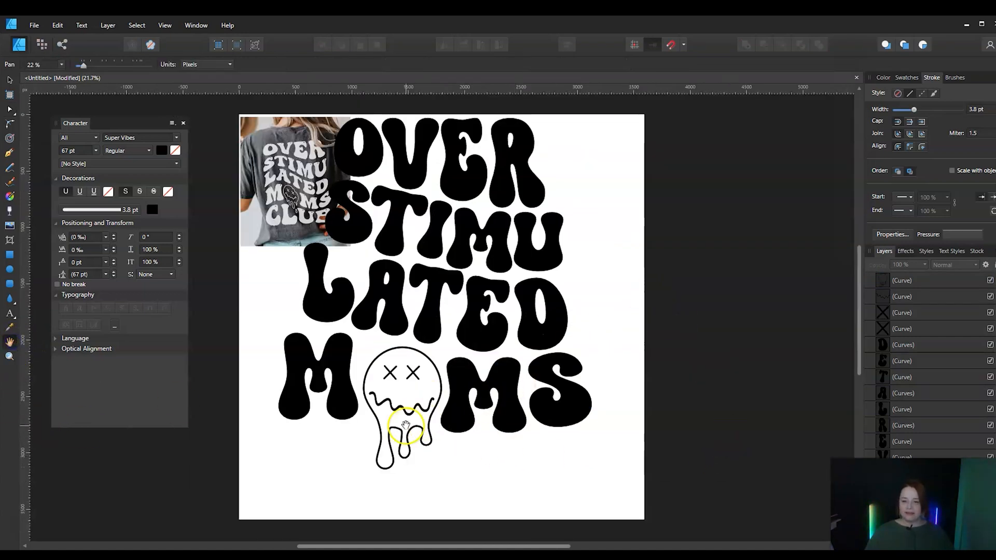
{"action": "left_click", "coordinate": [9, 79]}
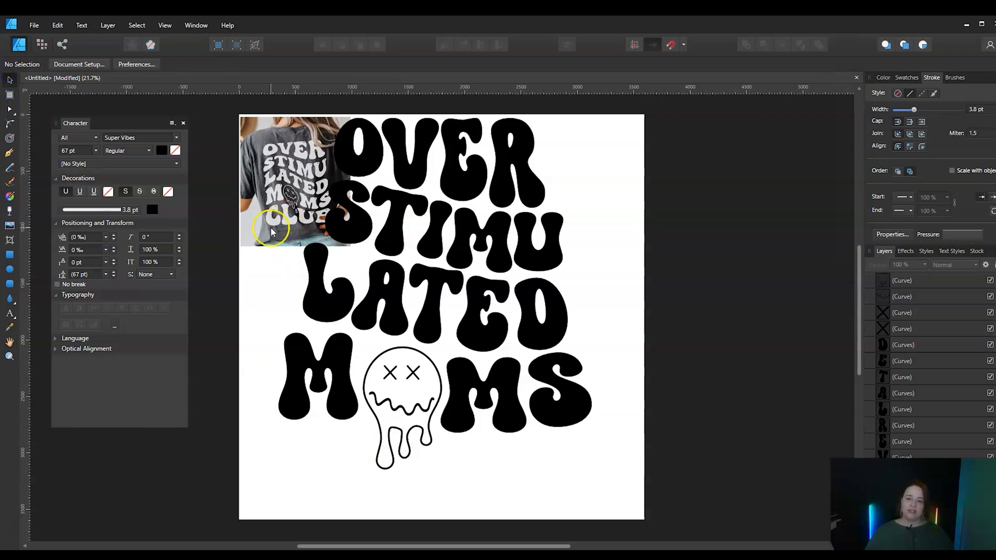
{"action": "left_click", "coordinate": [9, 314]}
{"action": "left_click_drag", "start_coordinate": [269, 429], "coordinate": [328, 518]}
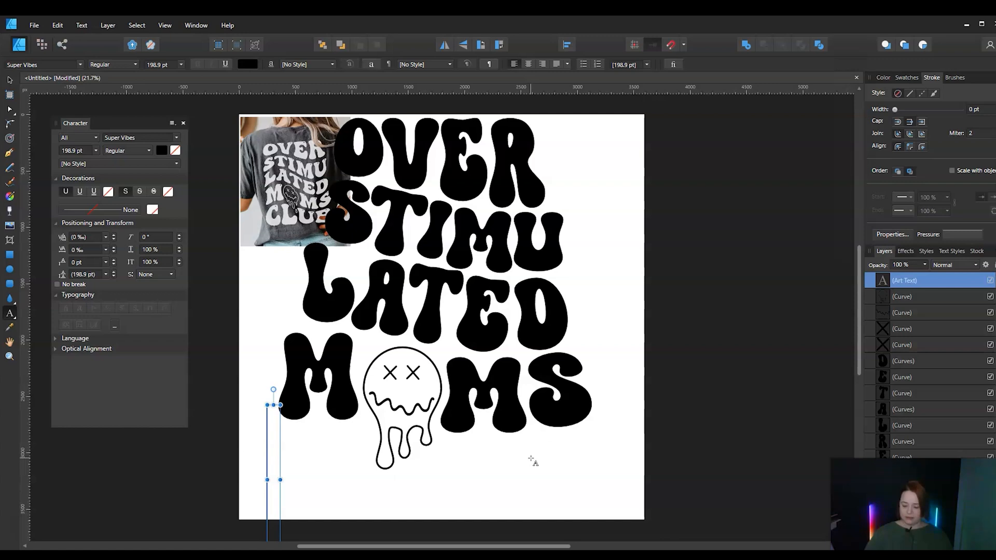
{"action": "type", "text": "CLUB"}
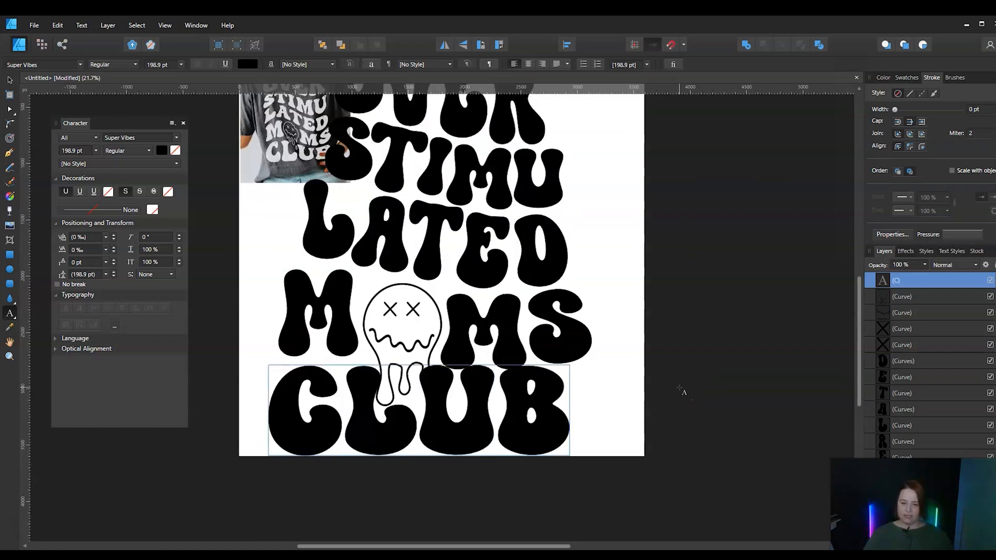
Convert the CLUB text to curves and ungroup it into separate letters
{"action": "left_click", "coordinate": [605, 334]}
{"action": "left_click", "coordinate": [10, 80]}
{"action": "left_click", "coordinate": [330, 395]}
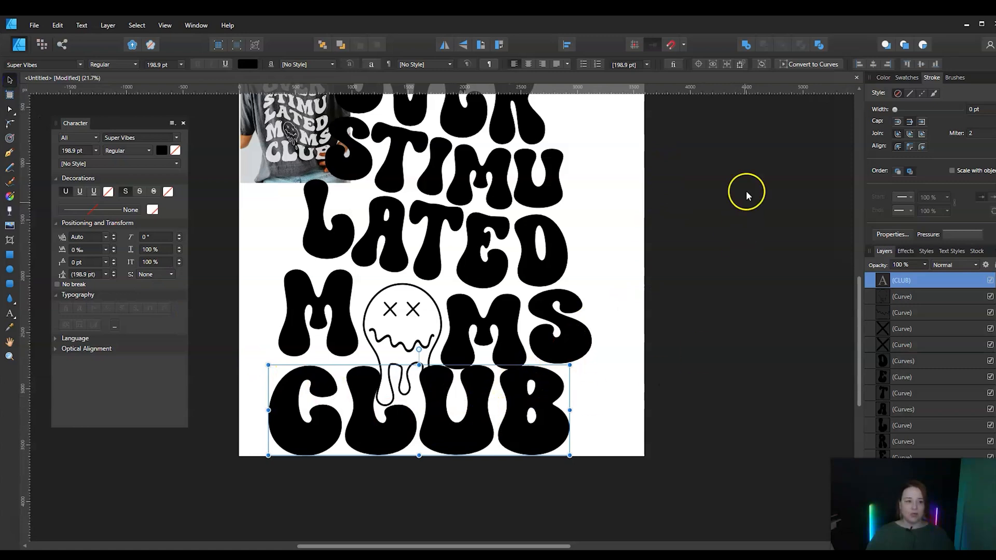
{"action": "left_click", "coordinate": [806, 63]}
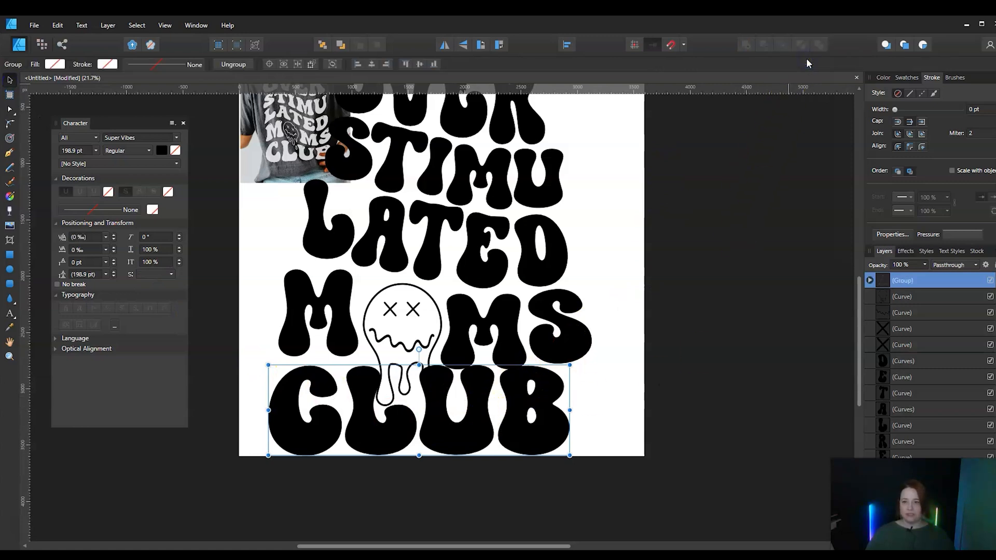
{"action": "left_click", "coordinate": [233, 64]}
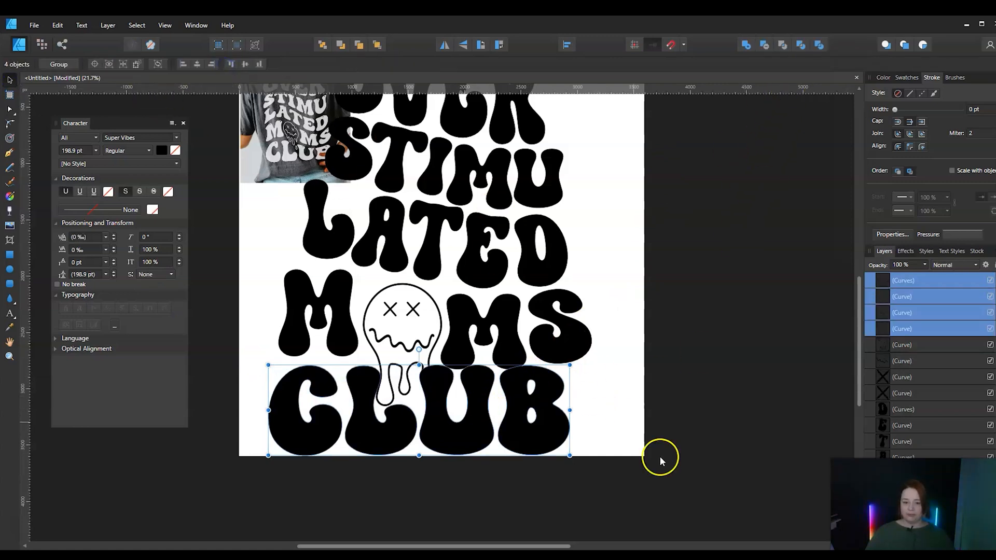
{"action": "left_click", "coordinate": [682, 484]}
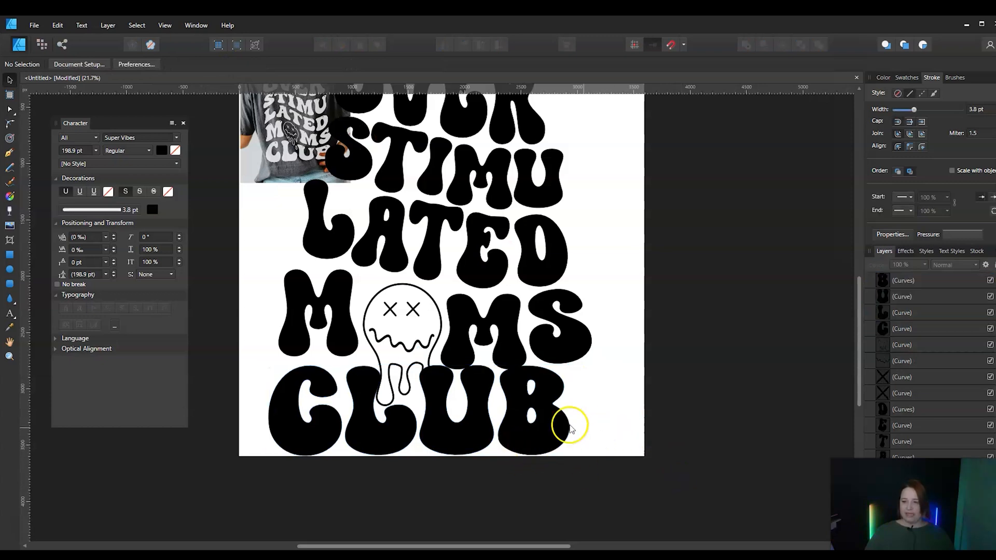
Move the B and the U of CLUB to the right, opening a gap after the L
{"action": "left_click_drag", "start_coordinate": [519, 429], "coordinate": [549, 433]}
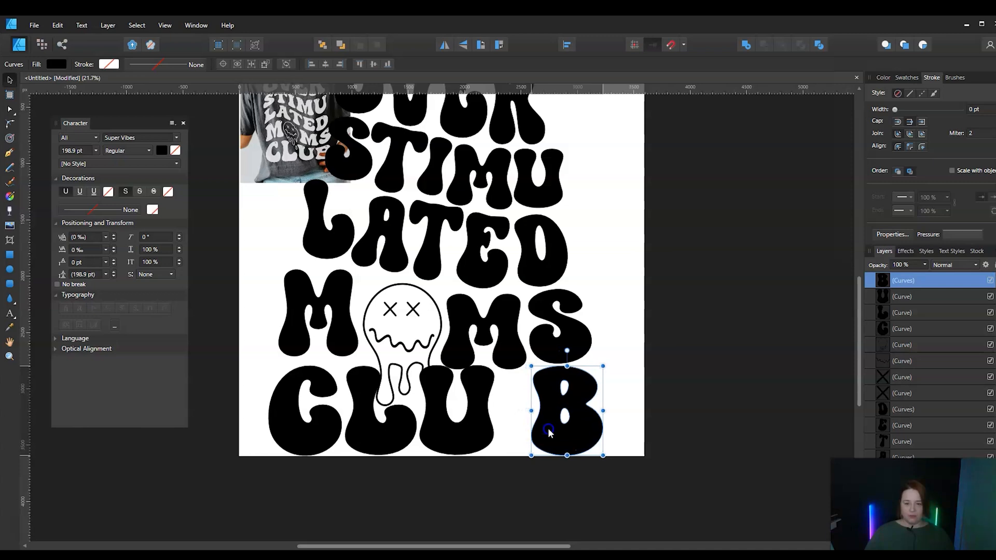
{"action": "left_click_drag", "start_coordinate": [460, 424], "coordinate": [488, 436]}
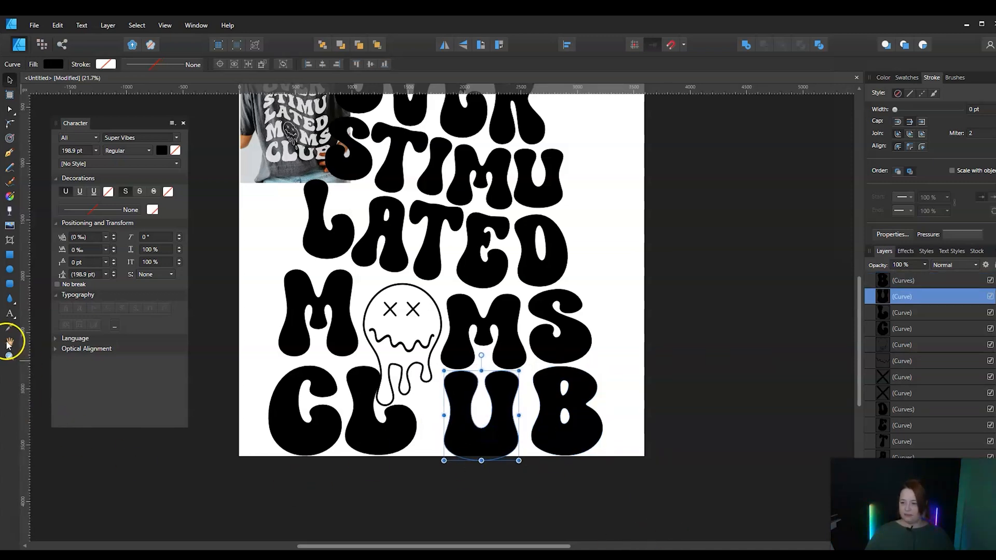
{"action": "double_click", "coordinate": [10, 342]}
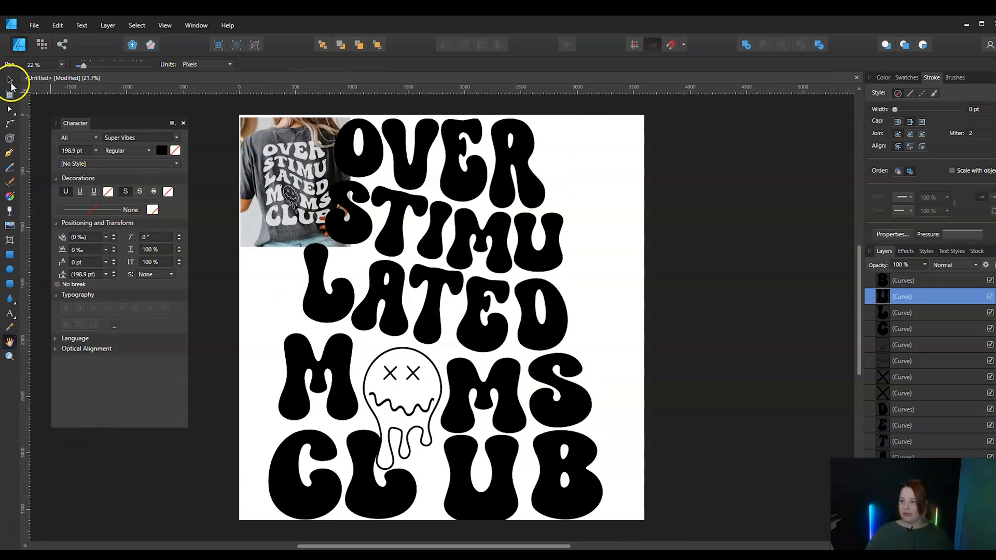
Move the reference photo clear of the lettering, then scale down all letters and the face together and shift them slightly right
{"action": "left_click", "coordinate": [10, 81]}
{"action": "left_click_drag", "start_coordinate": [261, 155], "coordinate": [197, 150]}
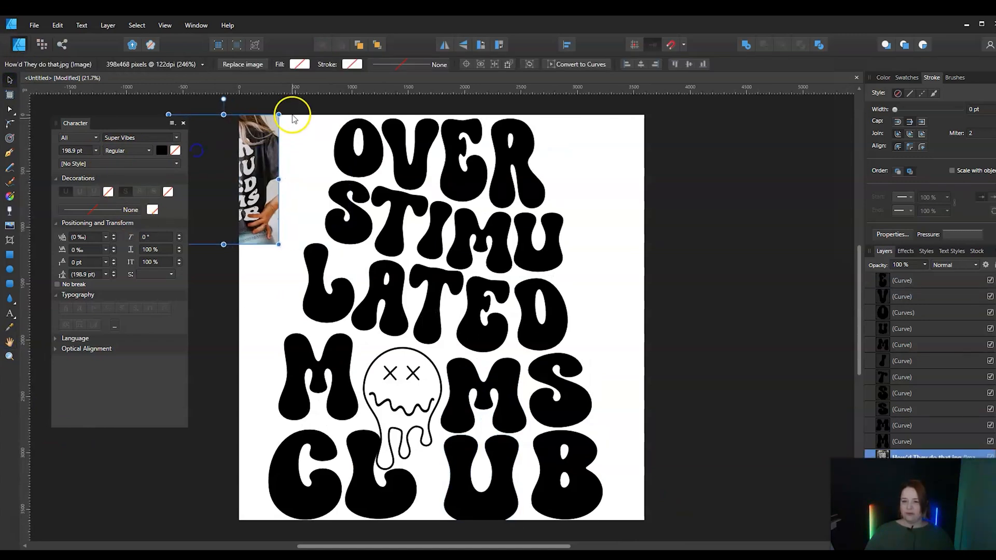
{"action": "left_click_drag", "start_coordinate": [289, 102], "coordinate": [809, 518]}
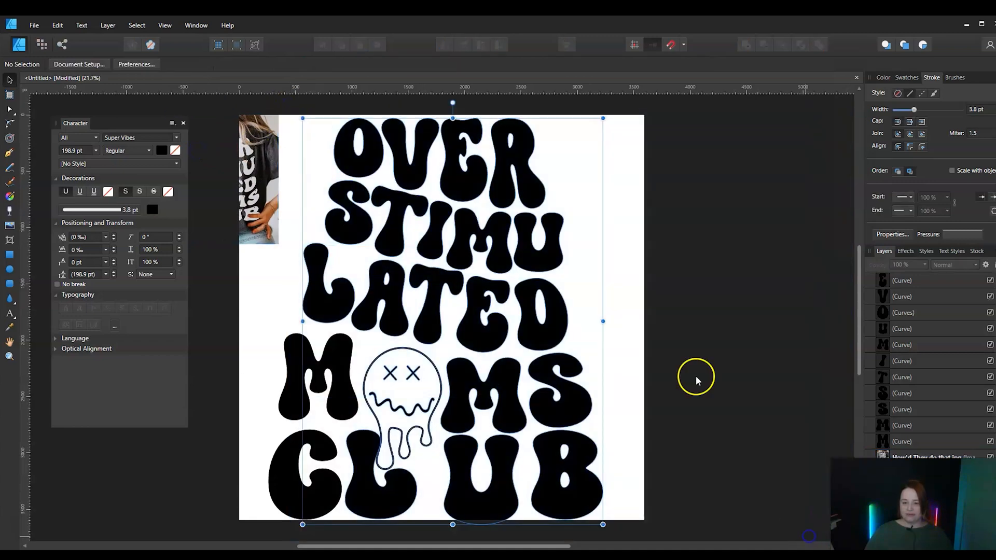
{"action": "left_click", "coordinate": [683, 120]}
{"action": "left_click_drag", "start_coordinate": [681, 109], "coordinate": [229, 542]}
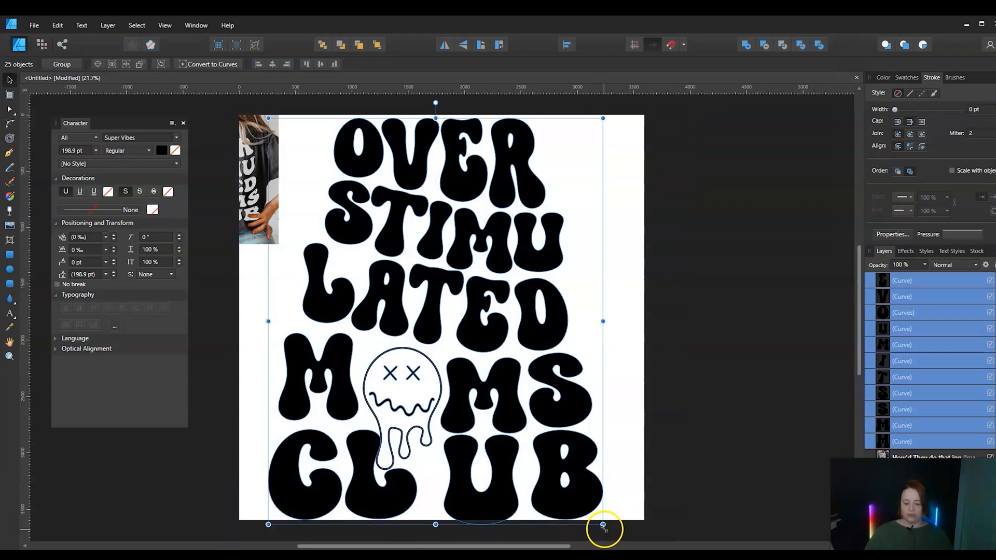
{"action": "left_click_drag", "start_coordinate": [603, 524], "coordinate": [583, 487]}
{"action": "left_click_drag", "start_coordinate": [488, 441], "coordinate": [497, 441]}
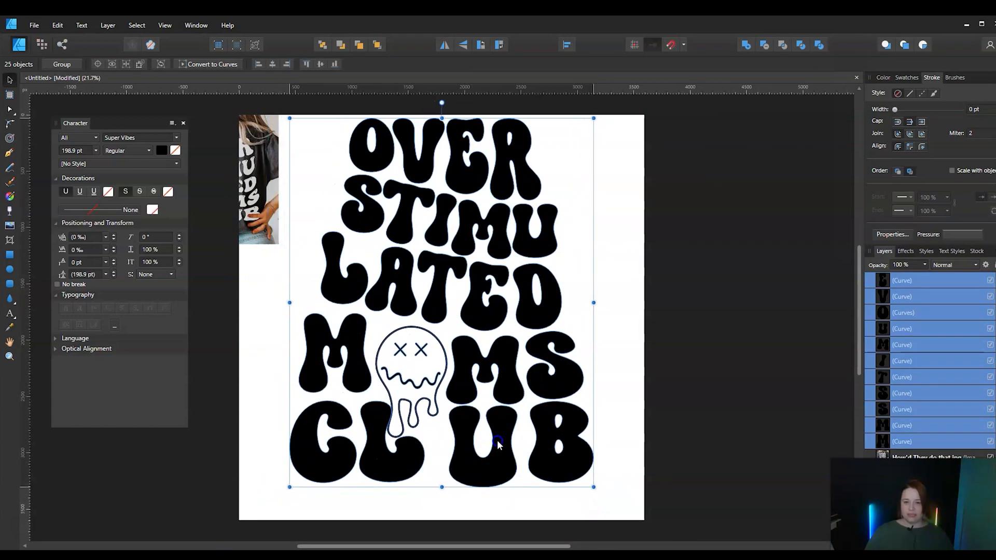
Move the reference photo back onto the page beside the OVER and STIMU lines
{"action": "left_click", "coordinate": [683, 417]}
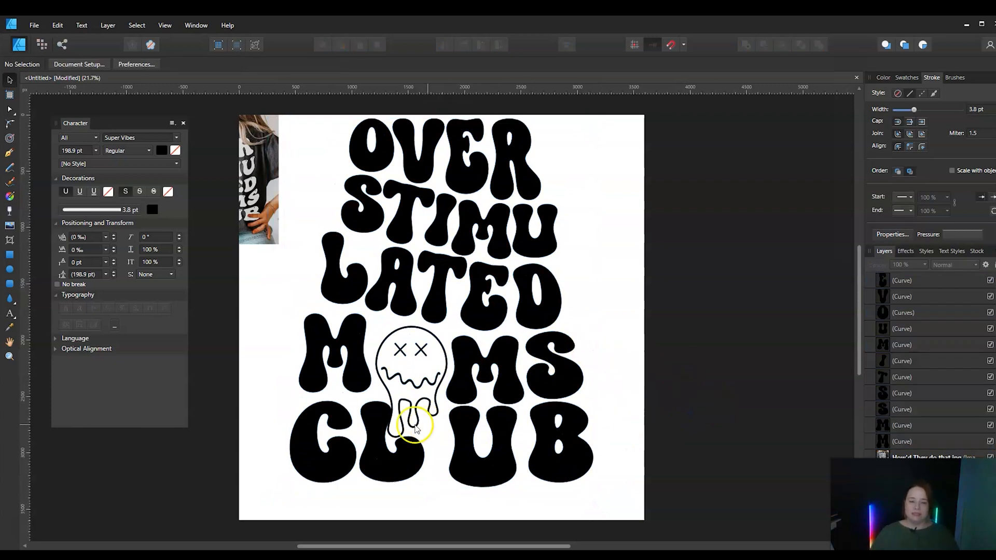
{"action": "left_click_drag", "start_coordinate": [275, 191], "coordinate": [322, 187]}
{"action": "left_click", "coordinate": [716, 452]}
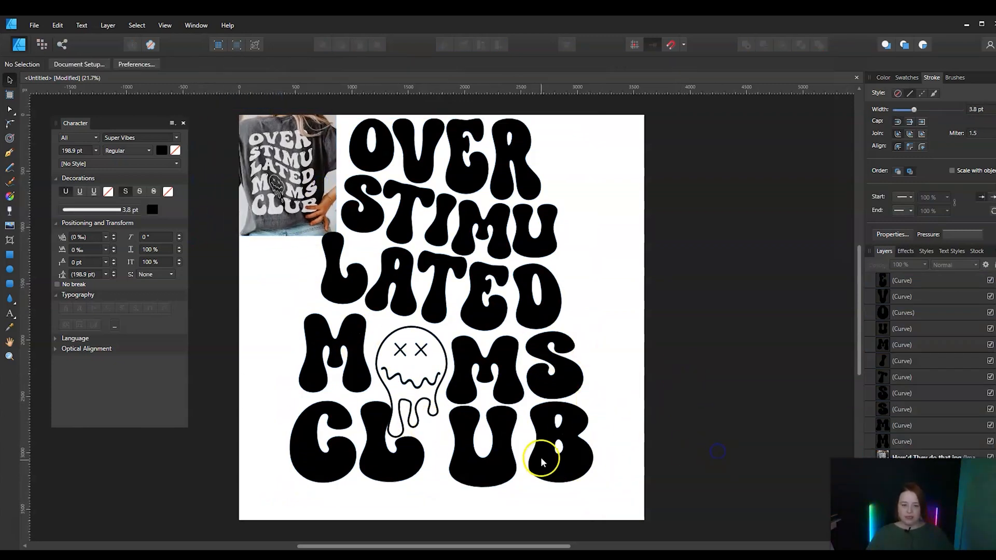
Lower the U of CLUB beneath the second M, and nudge the B slightly right and stretch it downward
{"action": "left_click", "coordinate": [544, 449]}
{"action": "left_click_drag", "start_coordinate": [558, 467], "coordinate": [561, 469]}
{"action": "left_click_drag", "start_coordinate": [492, 474], "coordinate": [490, 502]}
{"action": "left_click", "coordinate": [581, 475]}
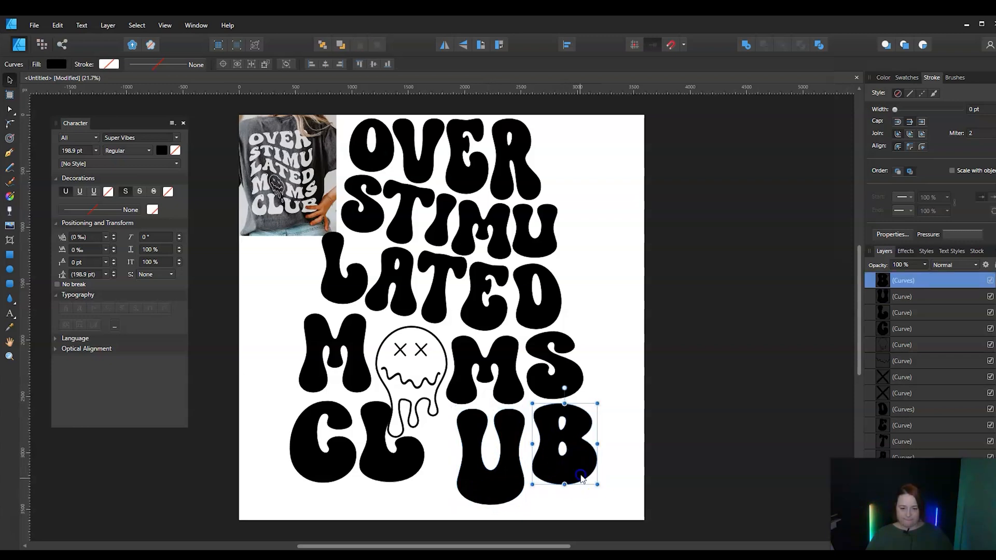
{"action": "left_click_drag", "start_coordinate": [564, 484], "coordinate": [564, 497]}
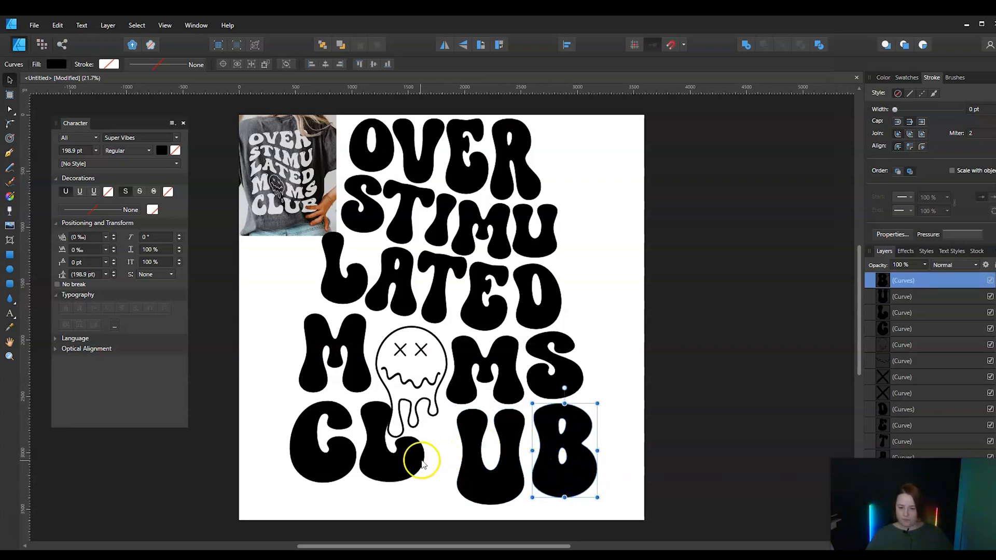
Place the L of CLUB below the face's drips, then resize it to about 594 px high and about 620 px wide
{"action": "left_click", "coordinate": [396, 476]}
{"action": "left_click_drag", "start_coordinate": [396, 478], "coordinate": [413, 490]}
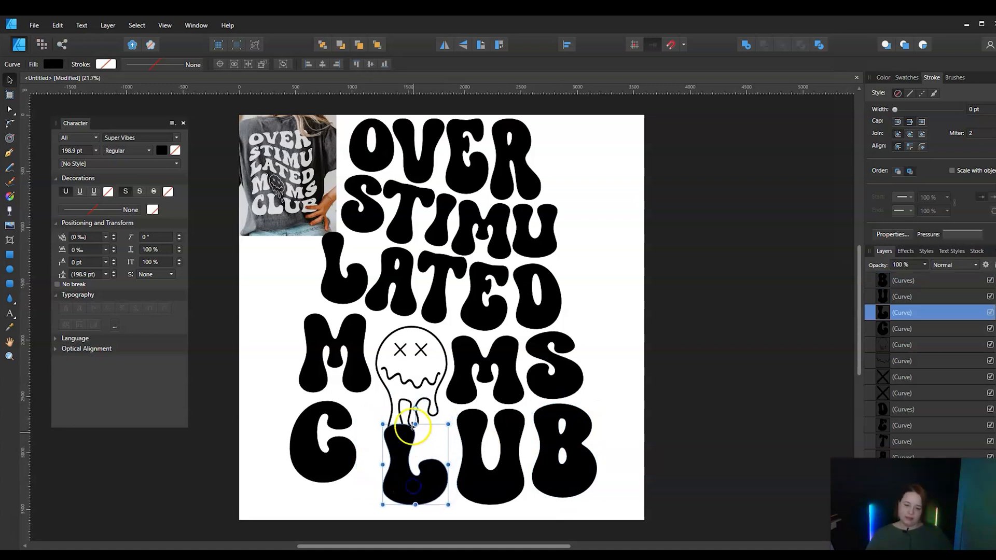
{"action": "left_click_drag", "start_coordinate": [415, 424], "coordinate": [416, 439]}
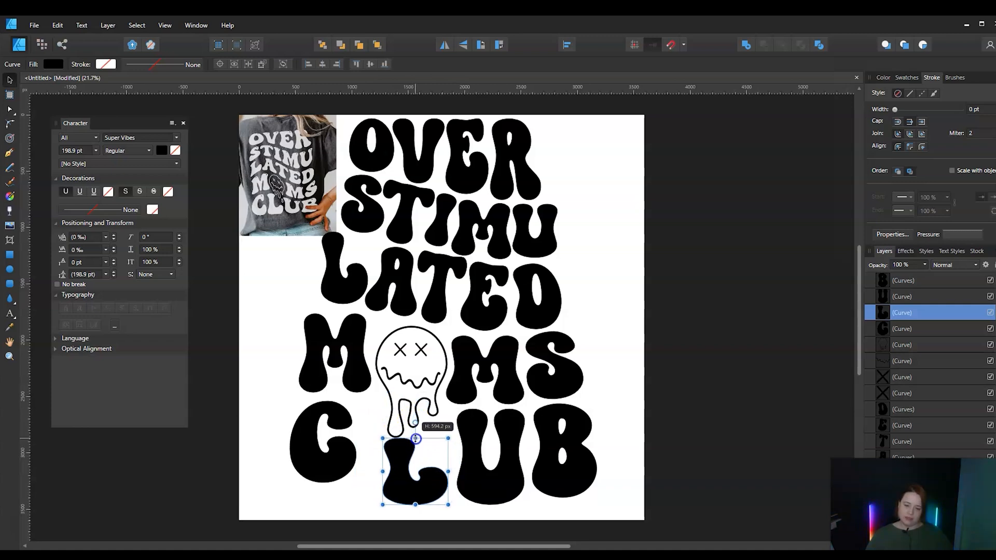
{"action": "left_click_drag", "start_coordinate": [448, 471], "coordinate": [453, 472]}
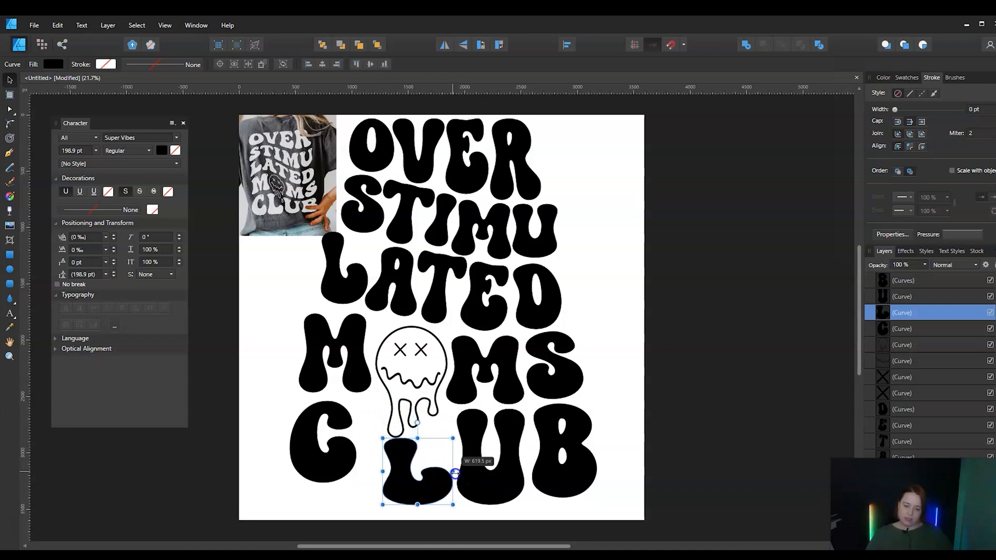
Enlarge the C of CLUB and position it close to the L, then rotate the L slightly counterclockwise
{"action": "left_click", "coordinate": [318, 459]}
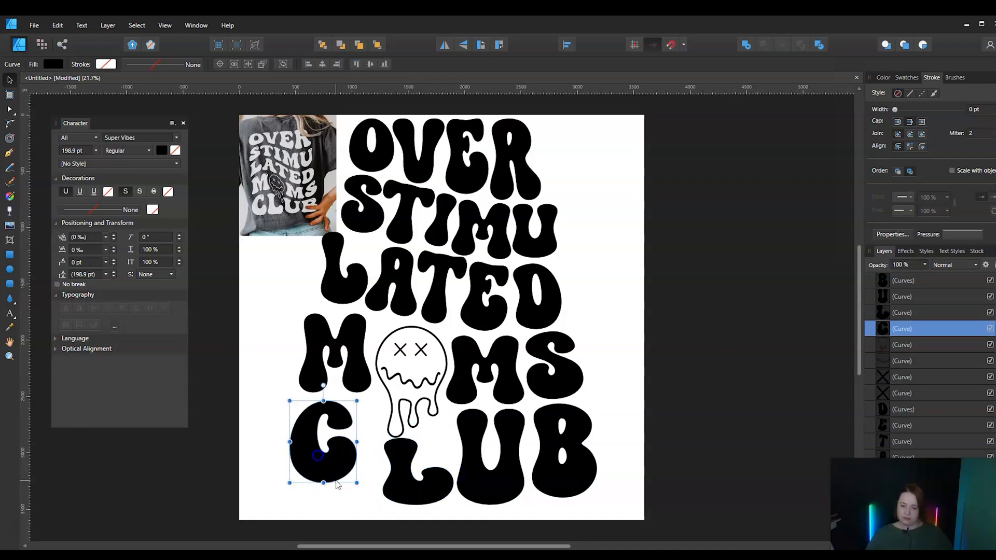
{"action": "mouse_move", "coordinate": [356, 483]}
{"action": "left_mouse_down"}
{"action": "mouse_move", "coordinate": [371, 504]}
{"action": "mouse_move", "coordinate": [351, 489]}
{"action": "left_mouse_up"}
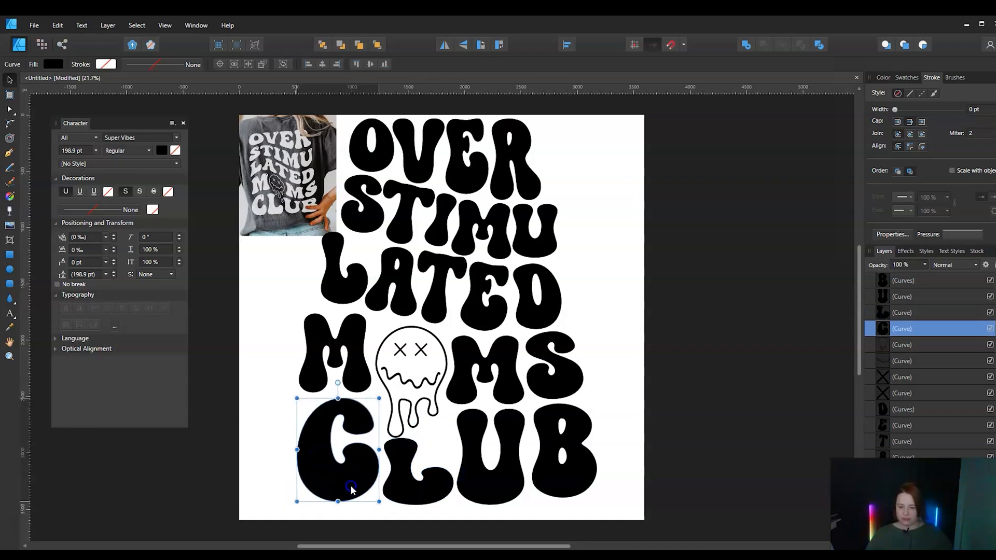
{"action": "left_click", "coordinate": [411, 430]}
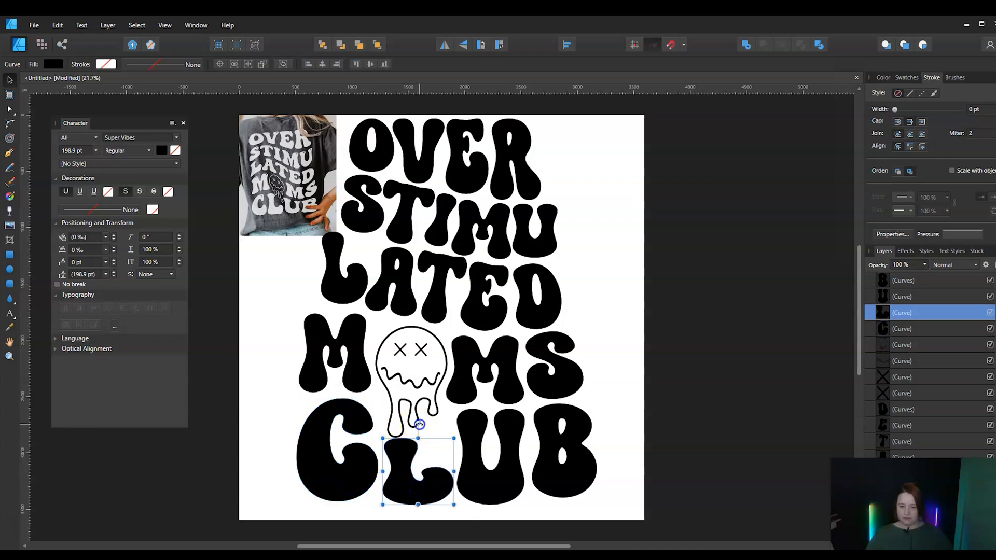
{"action": "left_click_drag", "start_coordinate": [419, 424], "coordinate": [409, 424]}
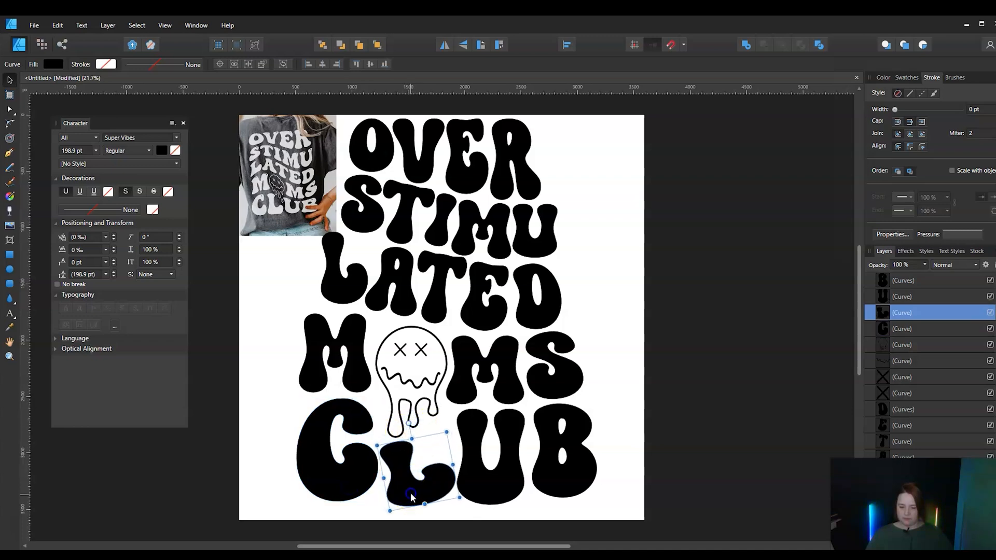
Nudge the L of CLUB up slightly, and flip the face's dripping outline horizontally so its longest drip changes sides
{"action": "left_click_drag", "start_coordinate": [410, 496], "coordinate": [409, 495]}
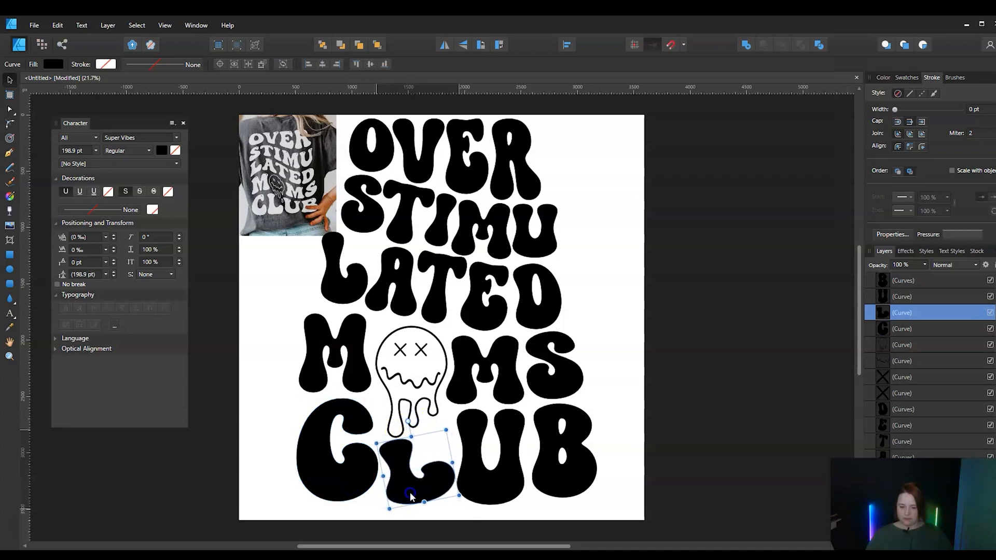
{"action": "left_click", "coordinate": [408, 417]}
{"action": "left_click", "coordinate": [413, 483]}
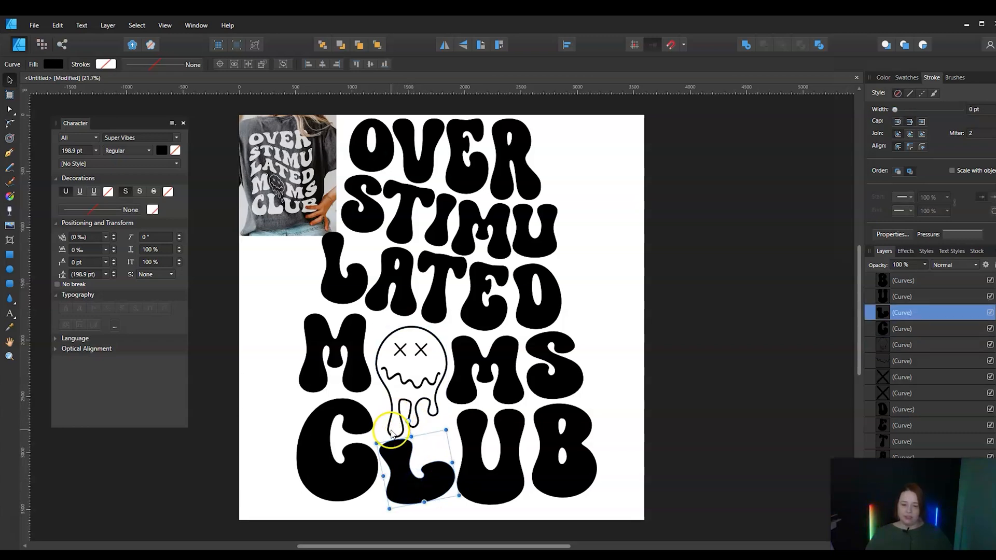
{"action": "left_click", "coordinate": [392, 403]}
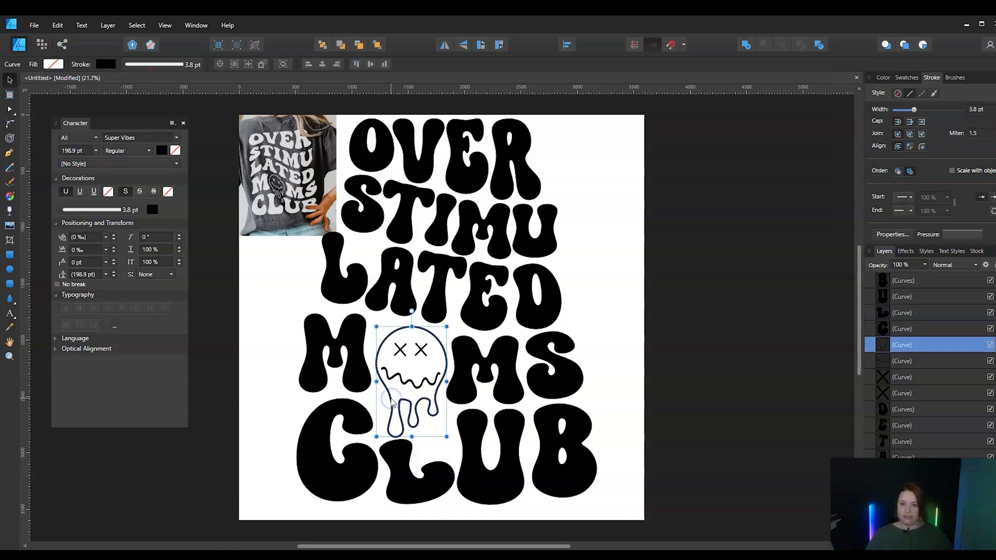
{"action": "left_click", "coordinate": [445, 45]}
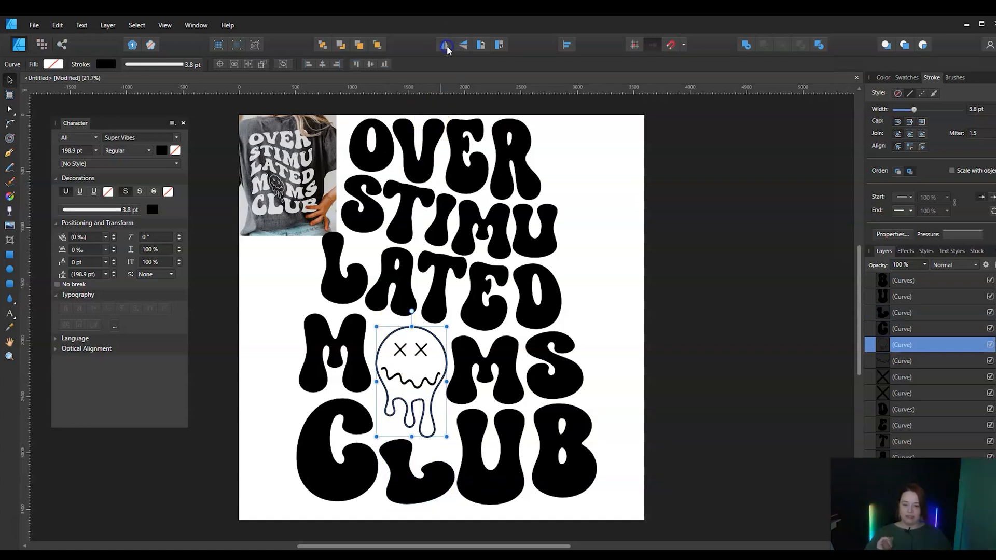
Rotate the L of CLUB slightly clockwise, raise it closer to the face's drips and stretch it downward
{"action": "left_click", "coordinate": [398, 474]}
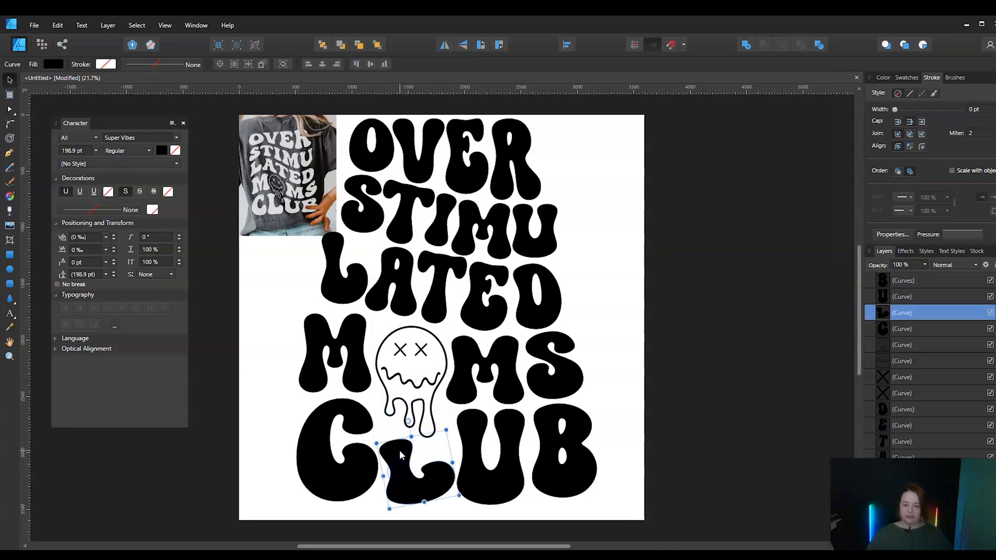
{"action": "left_click", "coordinate": [410, 419]}
{"action": "left_click", "coordinate": [410, 460]}
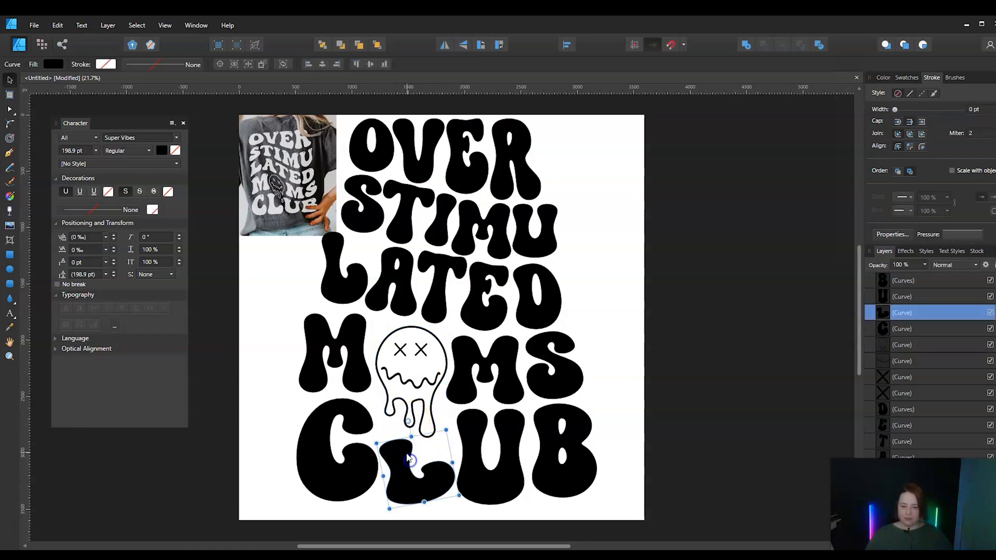
{"action": "left_click_drag", "start_coordinate": [408, 421], "coordinate": [414, 419]}
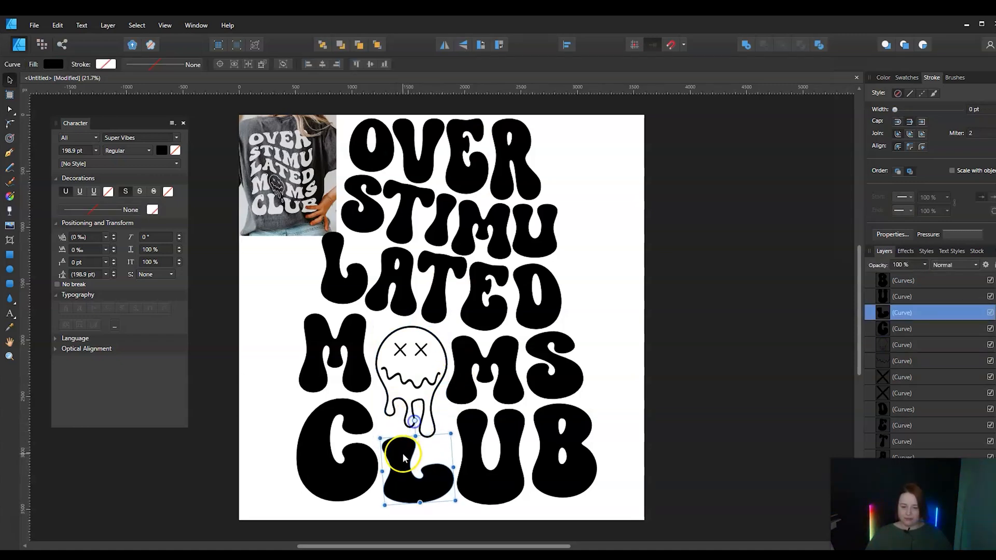
{"action": "left_click_drag", "start_coordinate": [403, 454], "coordinate": [400, 447]}
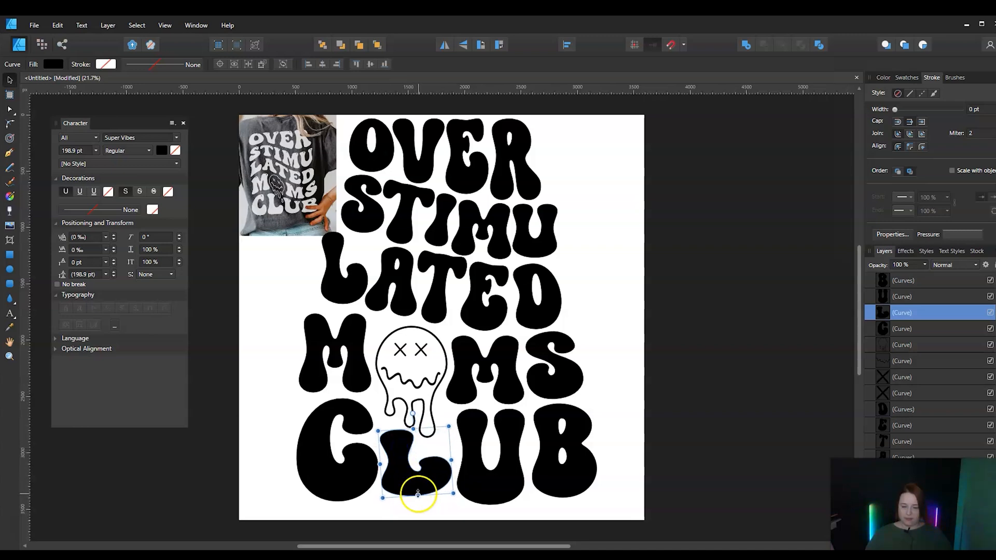
{"action": "left_click_drag", "start_coordinate": [417, 494], "coordinate": [417, 507]}
Lower the U of CLUB slightly beside the L, then scale the whole lettering design down within the page
{"action": "left_click", "coordinate": [477, 495]}
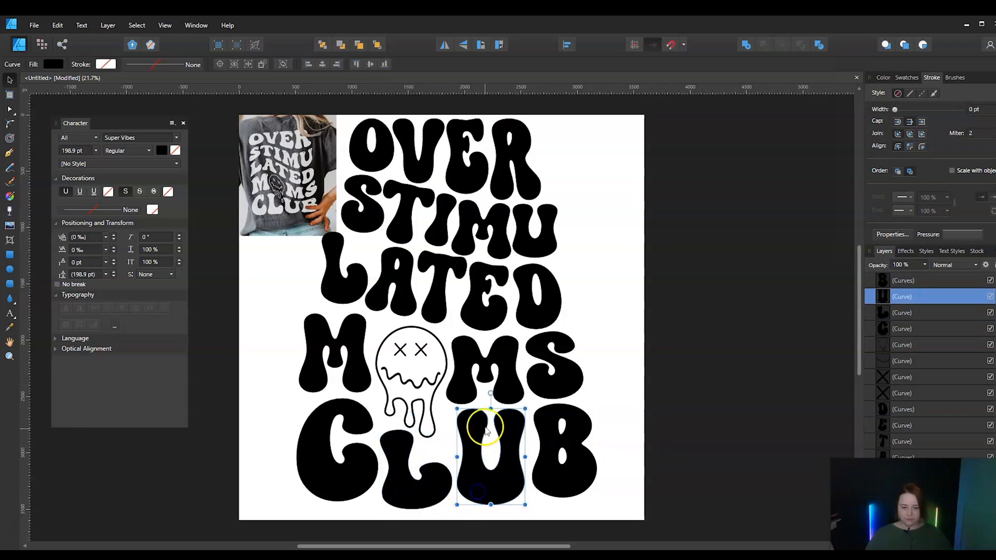
{"action": "left_click_drag", "start_coordinate": [490, 394], "coordinate": [492, 394]}
{"action": "left_click_drag", "start_coordinate": [478, 497], "coordinate": [477, 507]}
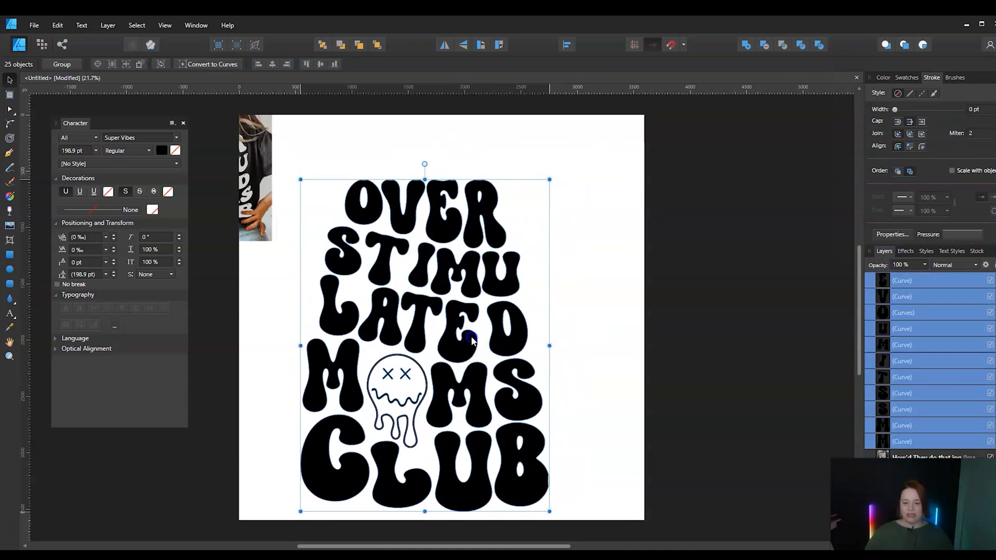
{"action": "left_click_drag", "start_coordinate": [472, 340], "coordinate": [486, 323]}
{"action": "left_click", "coordinate": [611, 322]}
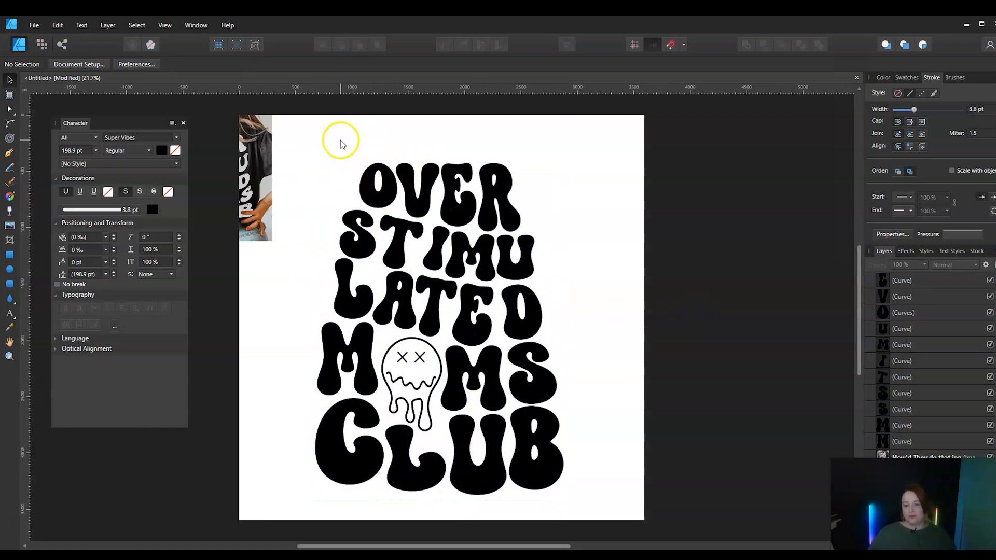
Move the OVER line up and to the left, then enlarge it toward the width of the CLUB line
{"action": "left_click_drag", "start_coordinate": [346, 146], "coordinate": [570, 263]}
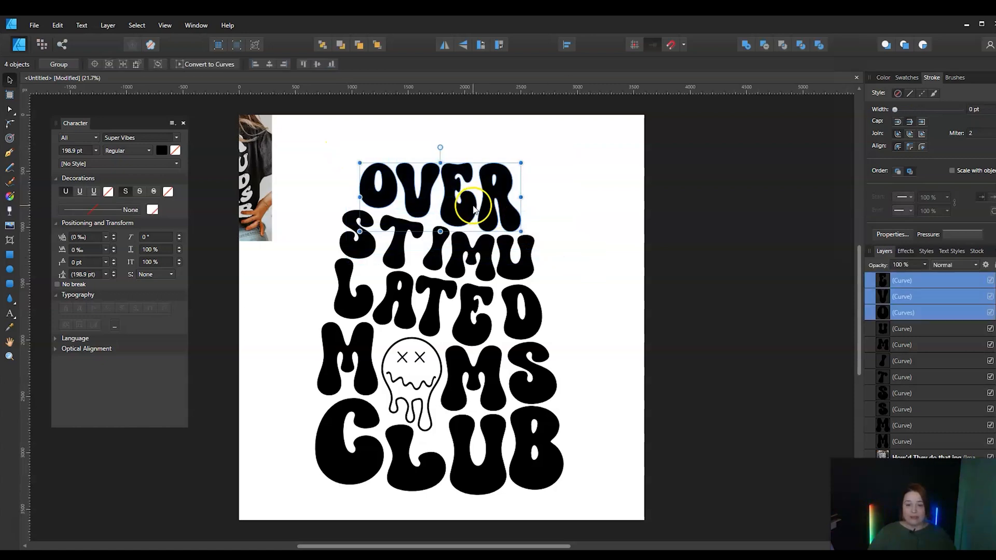
{"action": "left_click_drag", "start_coordinate": [473, 207], "coordinate": [458, 174]}
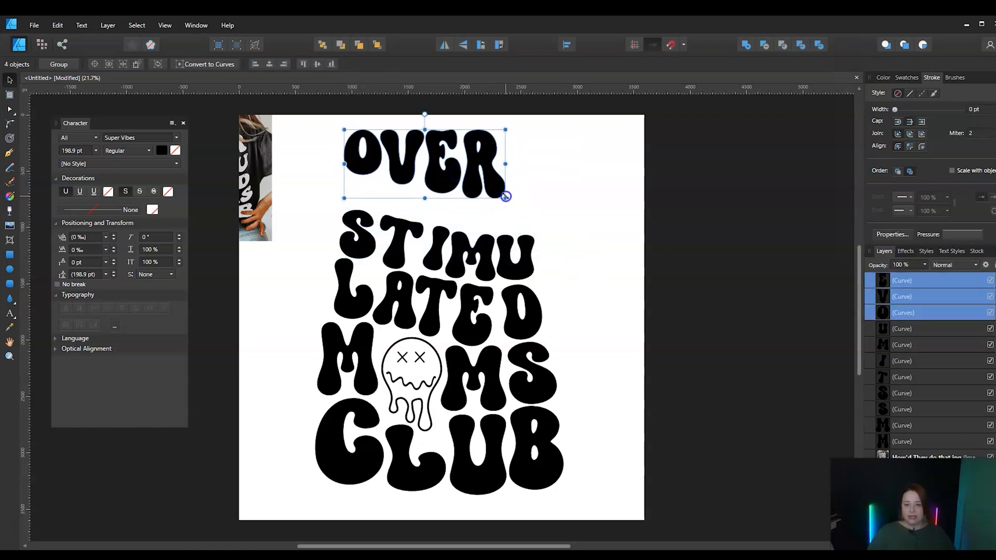
{"action": "left_click_drag", "start_coordinate": [505, 197], "coordinate": [530, 206]}
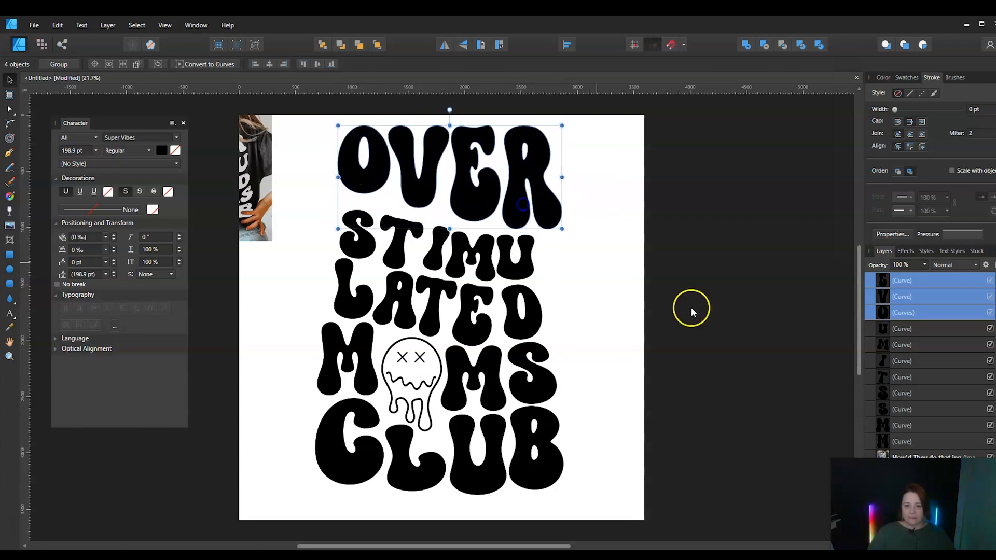
{"action": "left_click", "coordinate": [691, 310]}
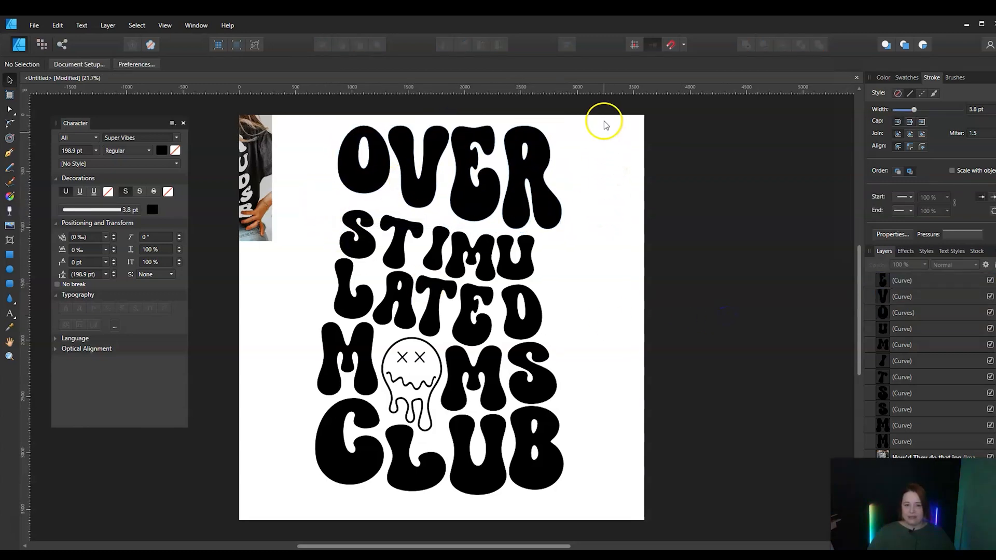
Group the four OVER letters and shift the group slightly up and left to the page's top edge
{"action": "left_click_drag", "start_coordinate": [595, 110], "coordinate": [311, 229]}
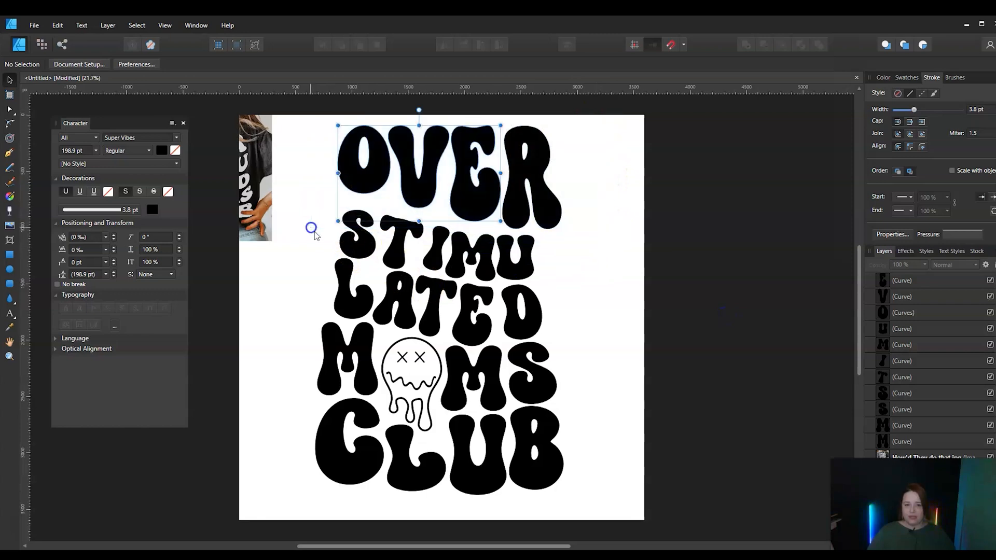
{"action": "left_click", "coordinate": [643, 131]}
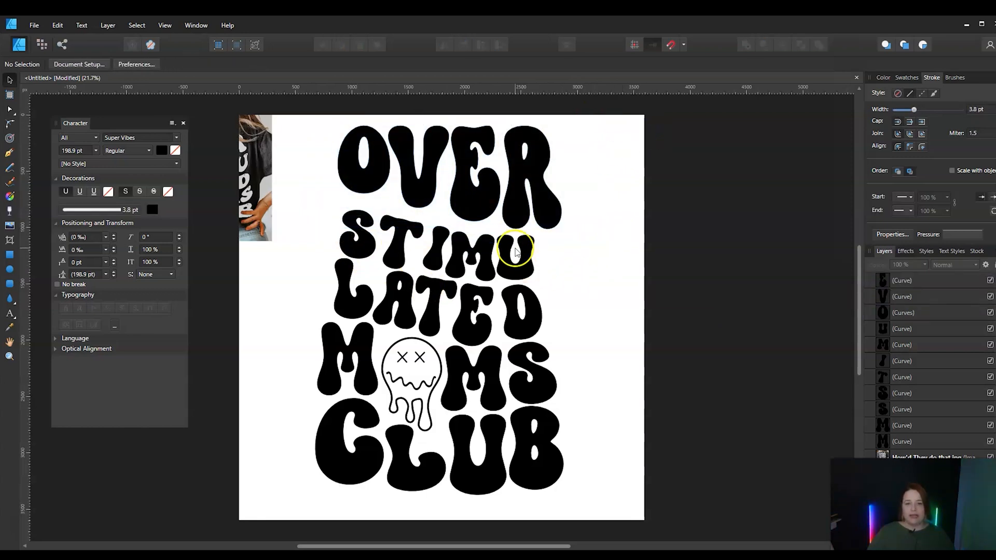
{"action": "left_click_drag", "start_coordinate": [597, 110], "coordinate": [292, 242]}
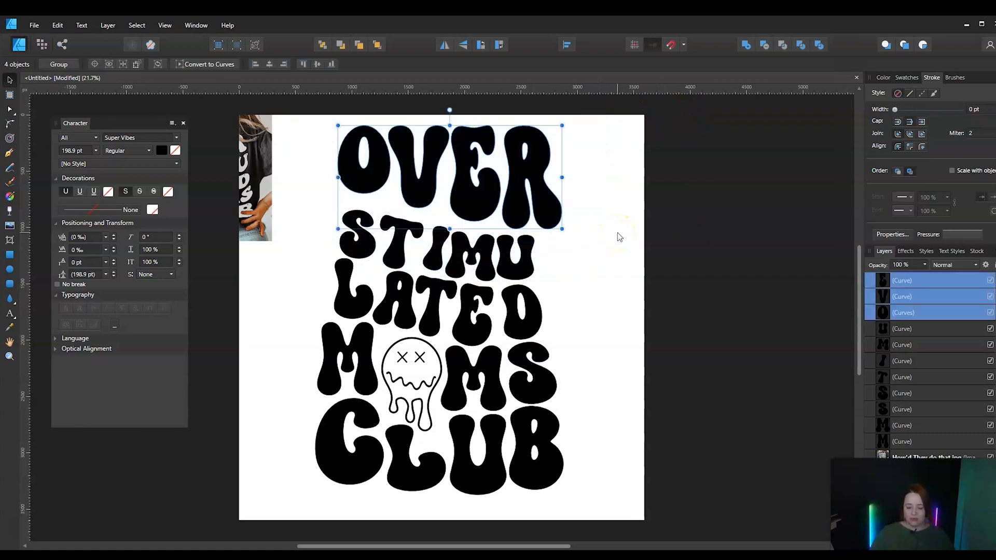
{"action": "key", "text": "ctrl+g"}
{"action": "left_click", "coordinate": [500, 213]}
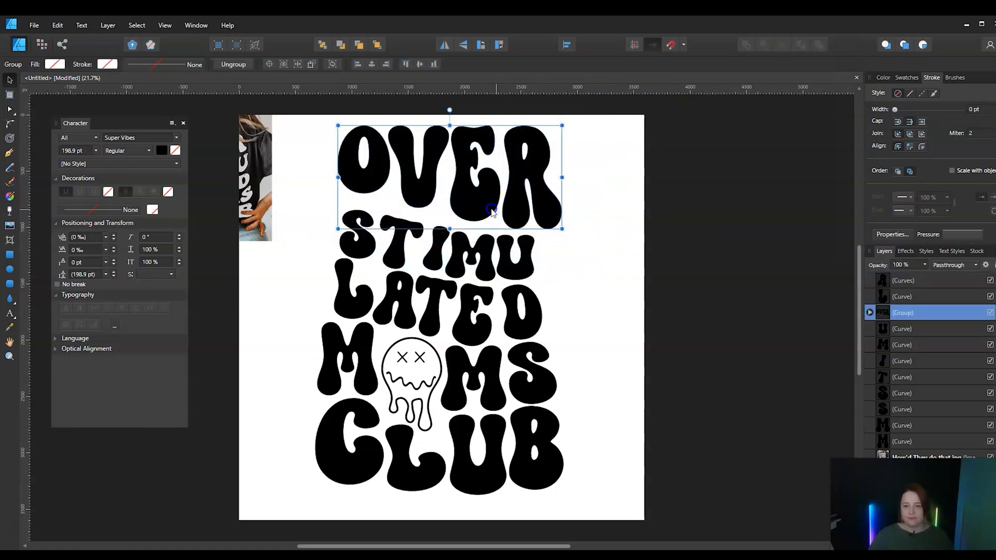
{"action": "left_click_drag", "start_coordinate": [491, 210], "coordinate": [487, 202]}
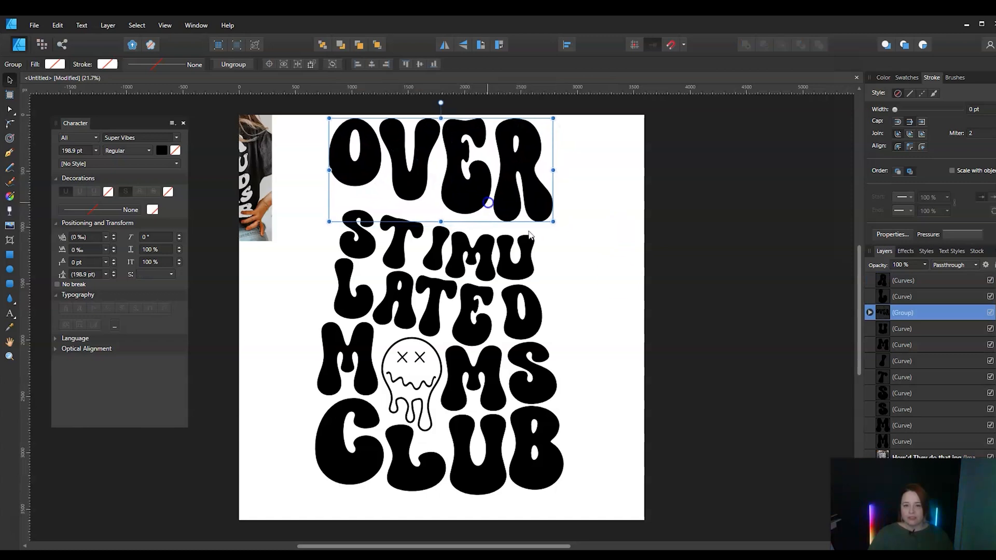
{"action": "left_click", "coordinate": [740, 306]}
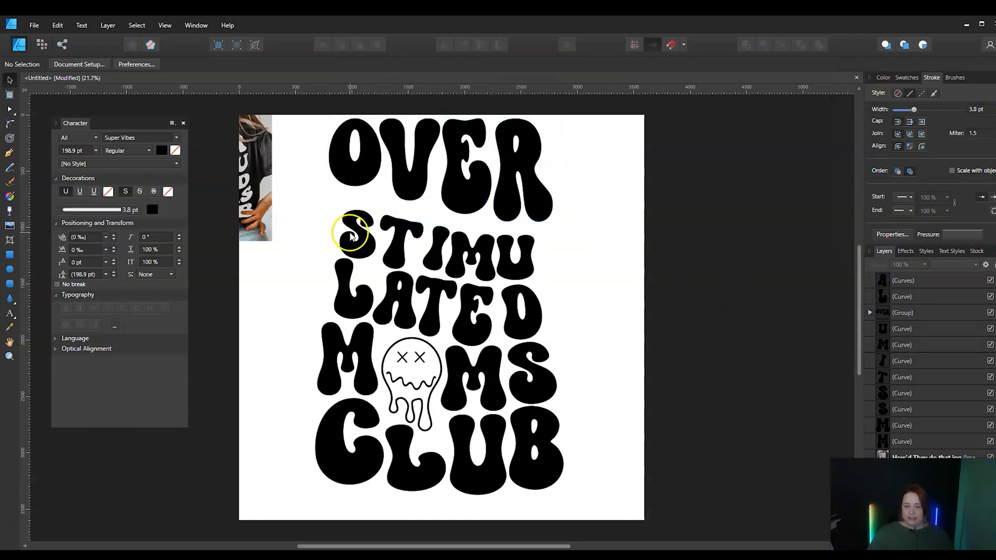
Move the STIMU letters up under OVER and enlarge them together to match the width of the CLUB line
{"action": "left_click_drag", "start_coordinate": [332, 196], "coordinate": [589, 298]}
{"action": "left_click_drag", "start_coordinate": [467, 275], "coordinate": [435, 243]}
{"action": "left_click_drag", "start_coordinate": [522, 265], "coordinate": [572, 289]}
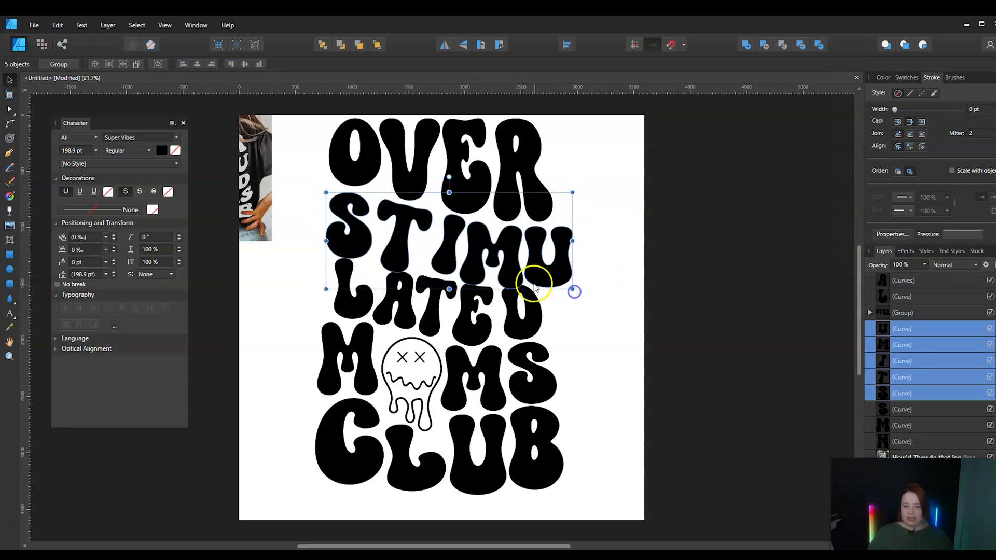
{"action": "mouse_move", "coordinate": [507, 273]}
{"action": "left_mouse_down"}
{"action": "mouse_move", "coordinate": [491, 260]}
{"action": "mouse_move", "coordinate": [496, 270]}
{"action": "left_mouse_up"}
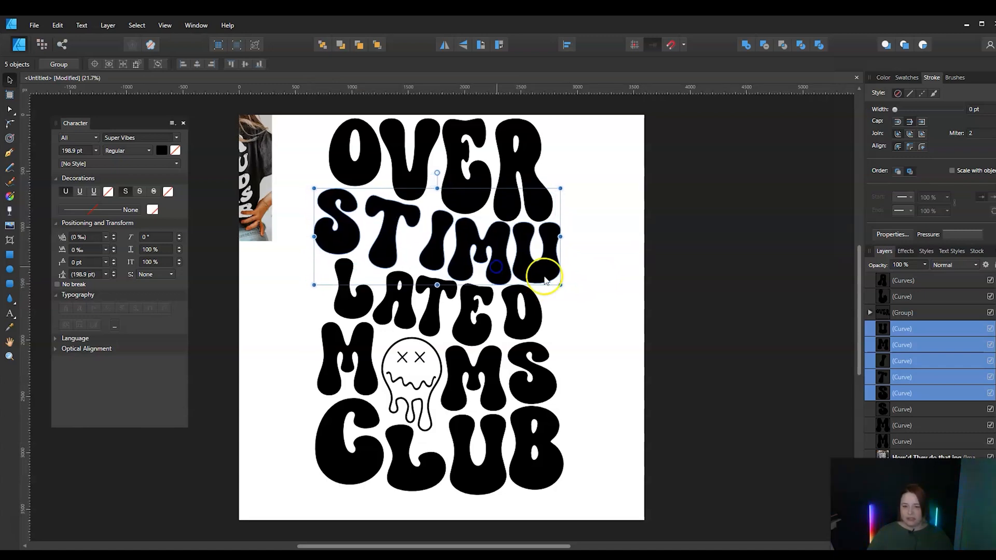
{"action": "left_click", "coordinate": [661, 300]}
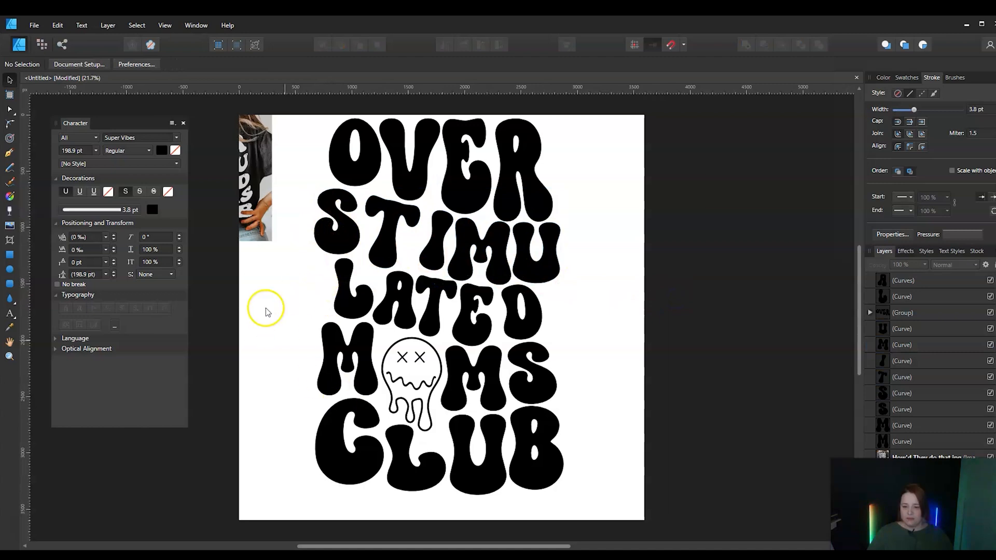
Shift the LATED, MOMS and CLUB lines down together to make room below STIMU
{"action": "left_click_drag", "start_coordinate": [282, 252], "coordinate": [674, 548]}
{"action": "left_click_drag", "start_coordinate": [477, 374], "coordinate": [477, 391]}
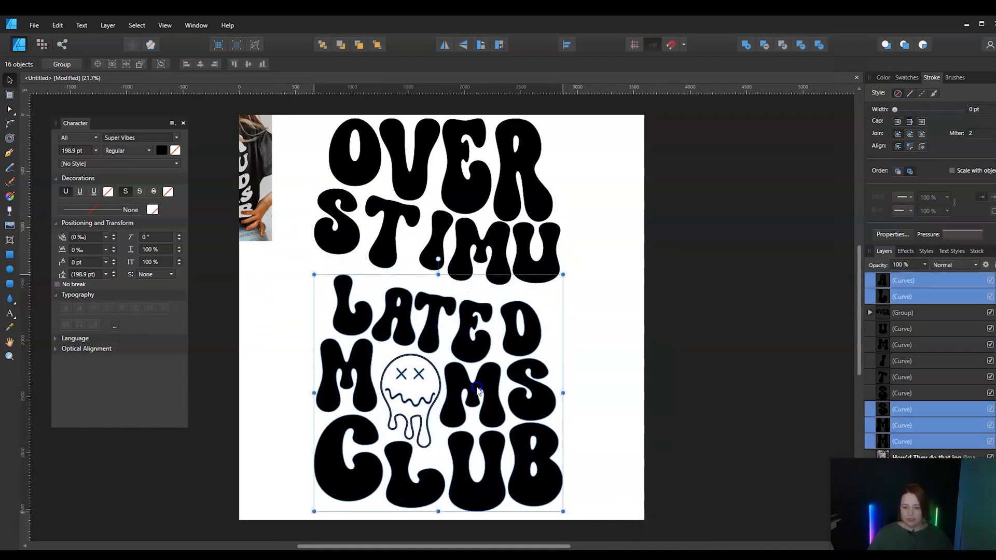
{"action": "left_click", "coordinate": [638, 362]}
Enlarge the five LATED letters together and fit them beneath STIMU at the same width
{"action": "left_click", "coordinate": [356, 306]}
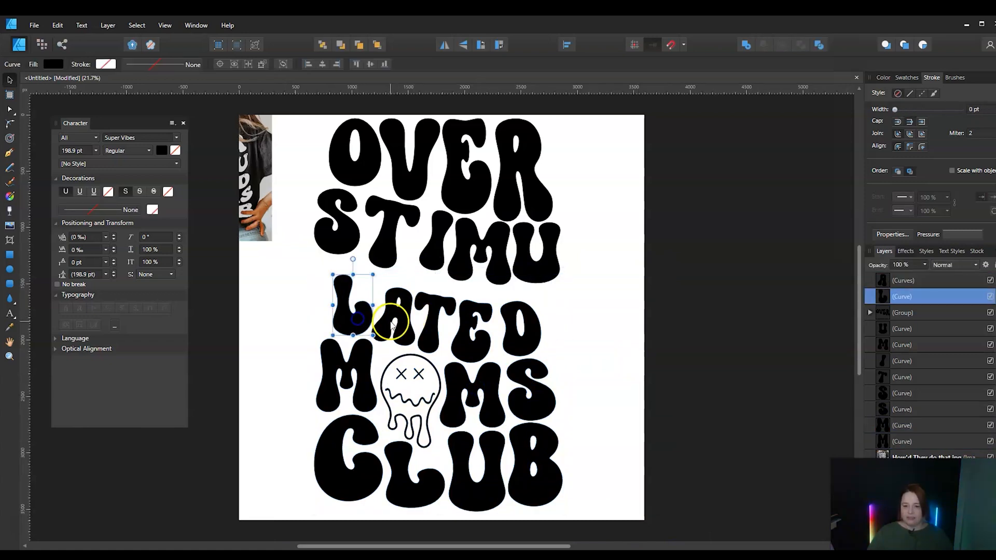
{"action": "left_click", "coordinate": [392, 324], "text": "shift"}
{"action": "left_click", "coordinate": [444, 324], "text": "shift"}
{"action": "left_click", "coordinate": [472, 332], "text": "shift"}
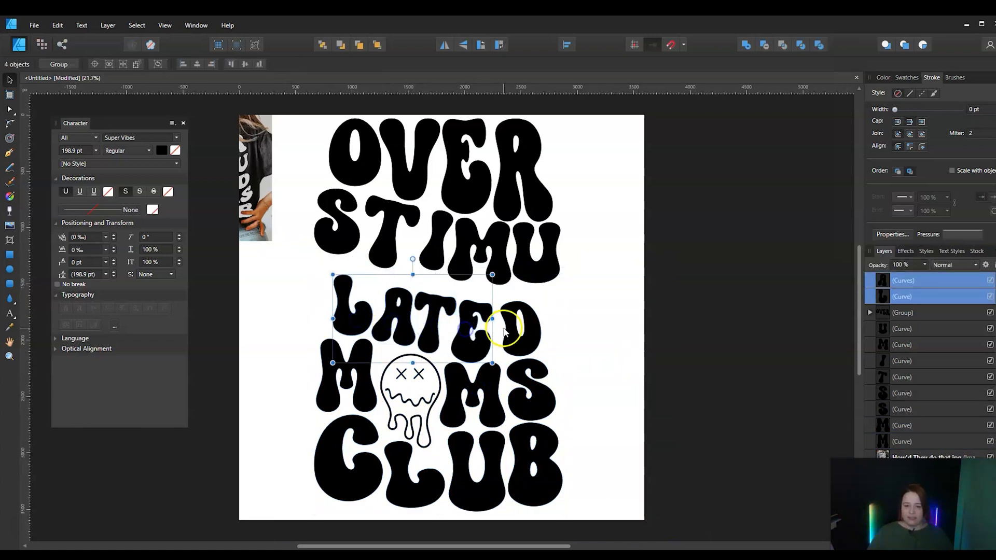
{"action": "left_click", "coordinate": [518, 326], "text": "shift"}
{"action": "left_click_drag", "start_coordinate": [542, 274], "coordinate": [583, 260]}
{"action": "left_click_drag", "start_coordinate": [480, 311], "coordinate": [467, 309]}
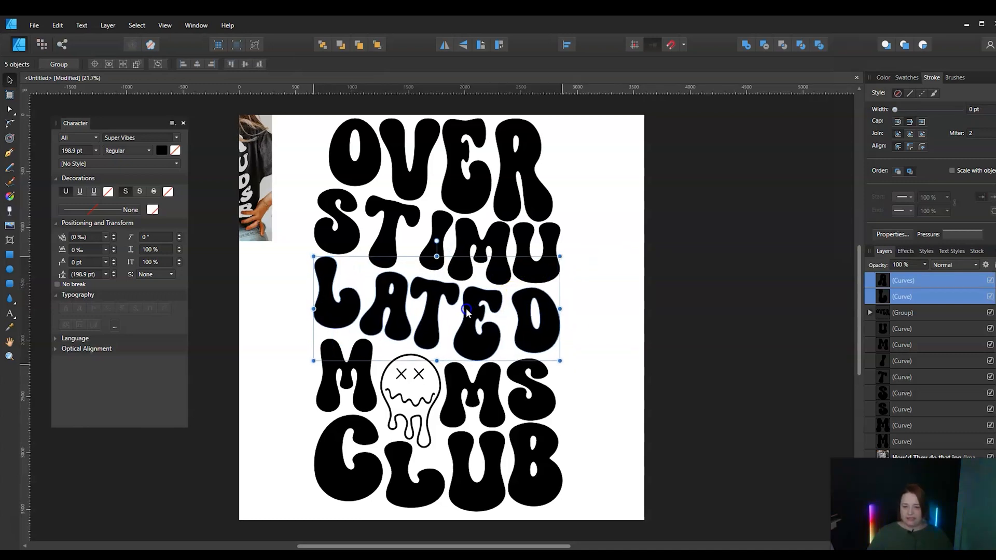
{"action": "left_click", "coordinate": [640, 330]}
Group the dripping face's outline, mouth and X eyes into one object
{"action": "left_click", "coordinate": [335, 366]}
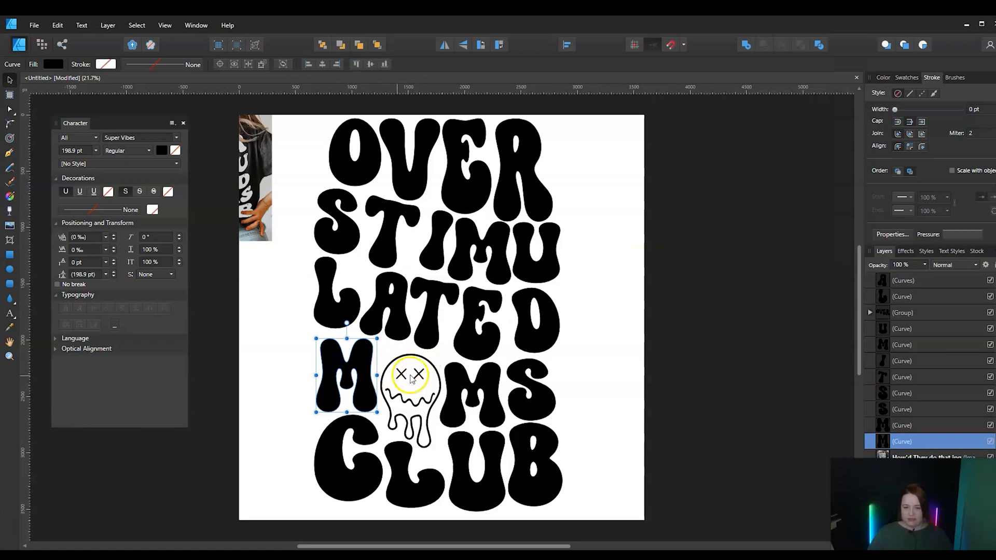
{"action": "left_click", "coordinate": [690, 393]}
{"action": "left_click_drag", "start_coordinate": [445, 354], "coordinate": [446, 355]}
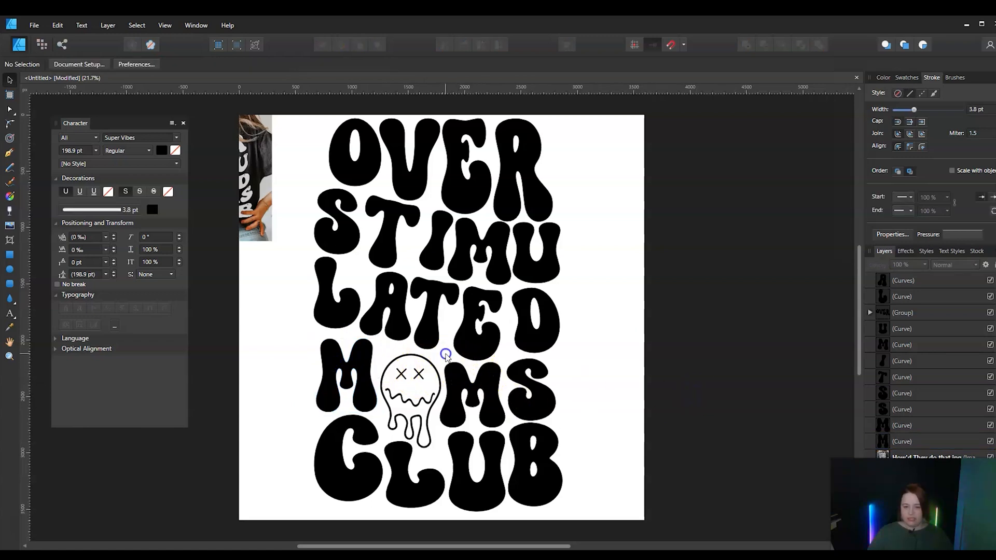
{"action": "left_click_drag", "start_coordinate": [447, 412], "coordinate": [362, 477]}
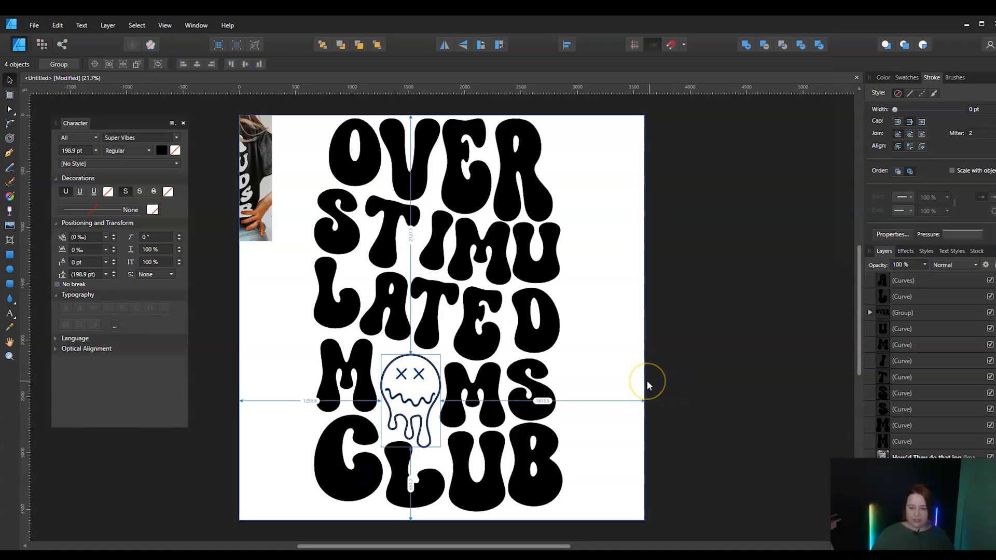
{"action": "key", "text": "ctrl+g"}
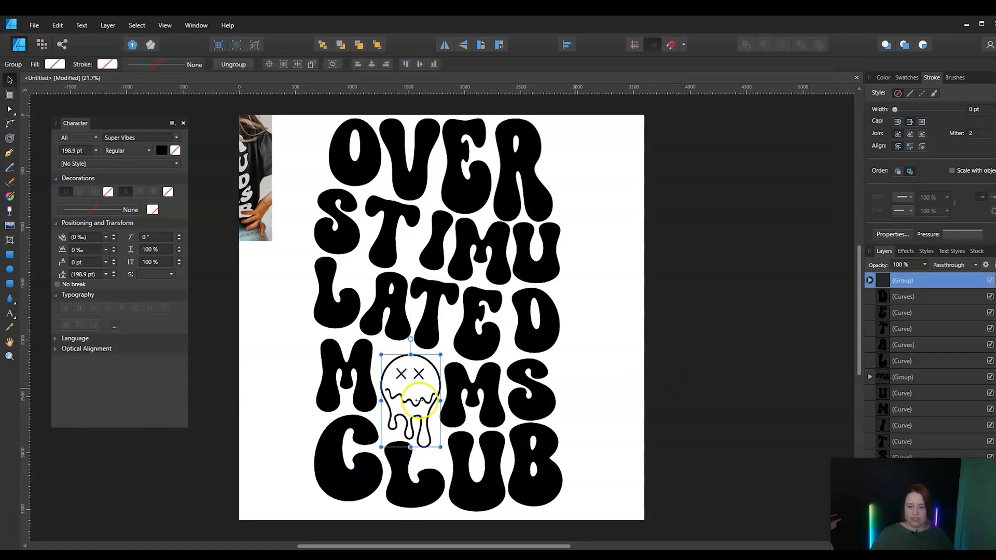
Enlarge the MOMS letters and the dripping face together and position the line between LATED and CLUB
{"action": "left_click", "coordinate": [359, 371]}
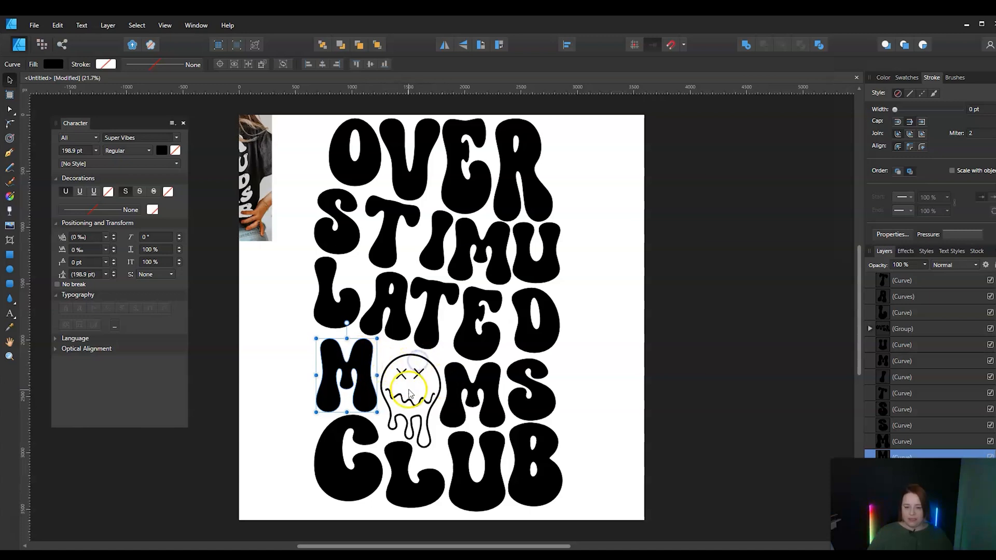
{"action": "left_click", "coordinate": [411, 409], "text": "shift"}
{"action": "left_click", "coordinate": [461, 403], "text": "shift"}
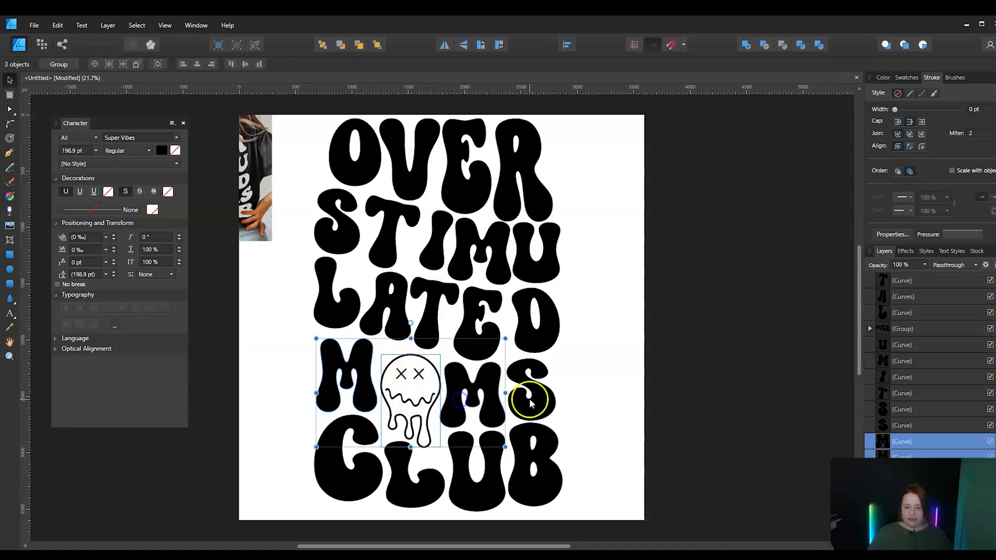
{"action": "left_click", "coordinate": [525, 399], "text": "shift"}
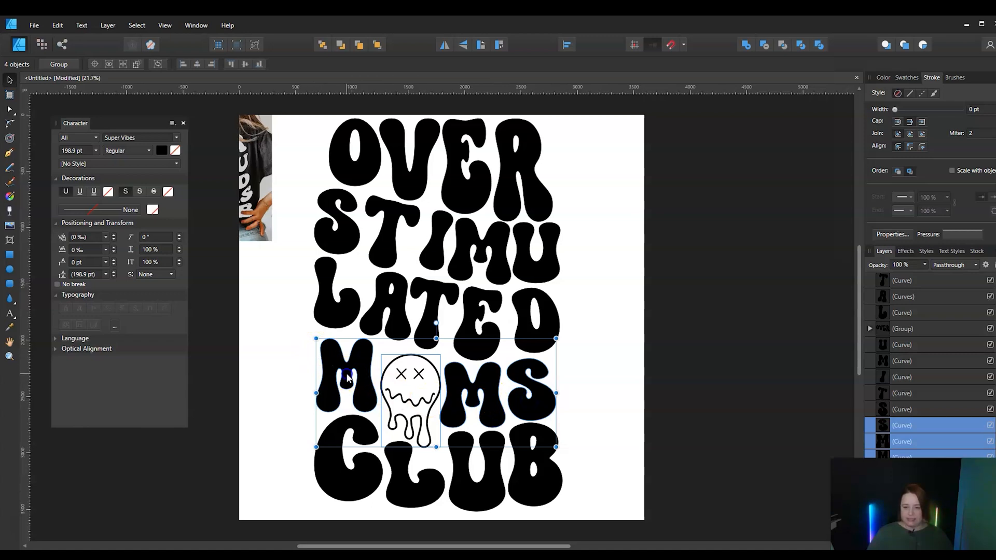
{"action": "left_click_drag", "start_coordinate": [347, 377], "coordinate": [339, 377]}
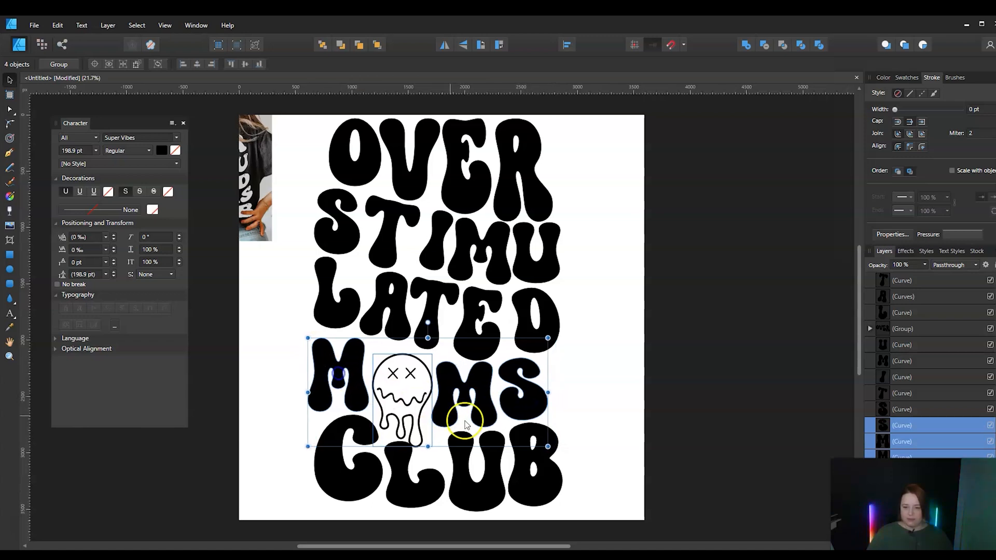
{"action": "left_click_drag", "start_coordinate": [547, 445], "coordinate": [564, 454]}
{"action": "left_click_drag", "start_coordinate": [485, 415], "coordinate": [484, 411]}
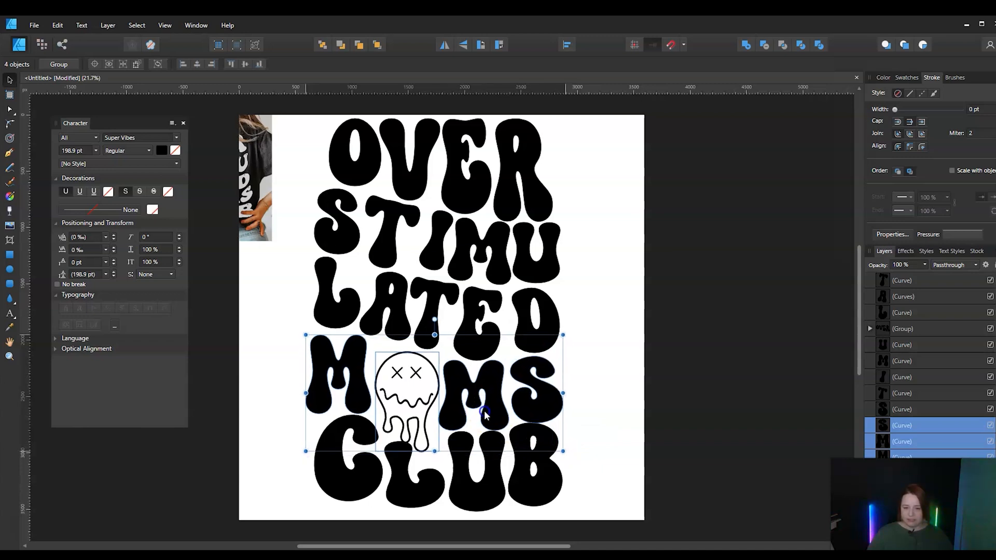
Enlarge the four CLUB letters together to about the width of the MOMS line and nudge them down to the page's lower edge
{"action": "left_click", "coordinate": [534, 472]}
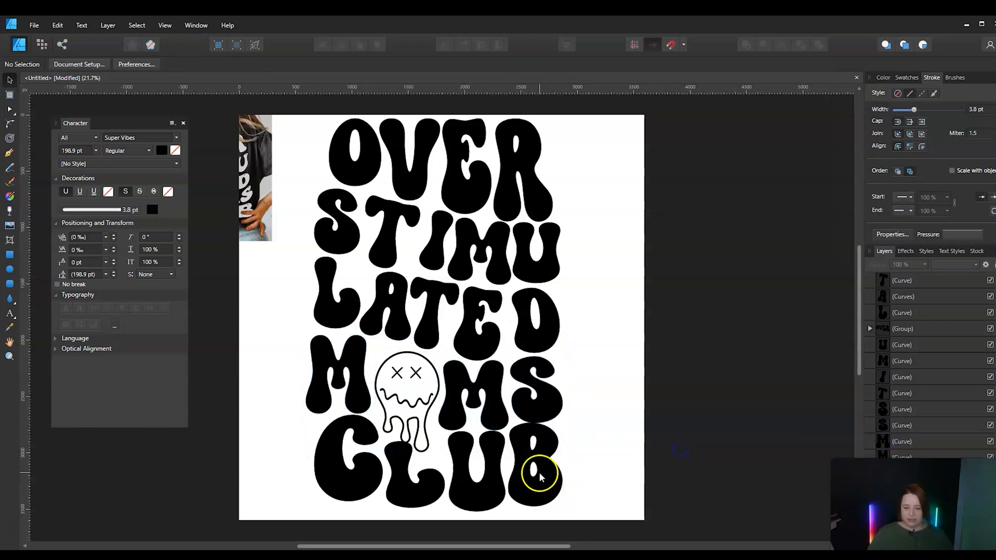
{"action": "left_click", "coordinate": [467, 489], "text": "shift"}
{"action": "left_click", "coordinate": [403, 501], "text": "shift"}
{"action": "left_click", "coordinate": [353, 490], "text": "shift"}
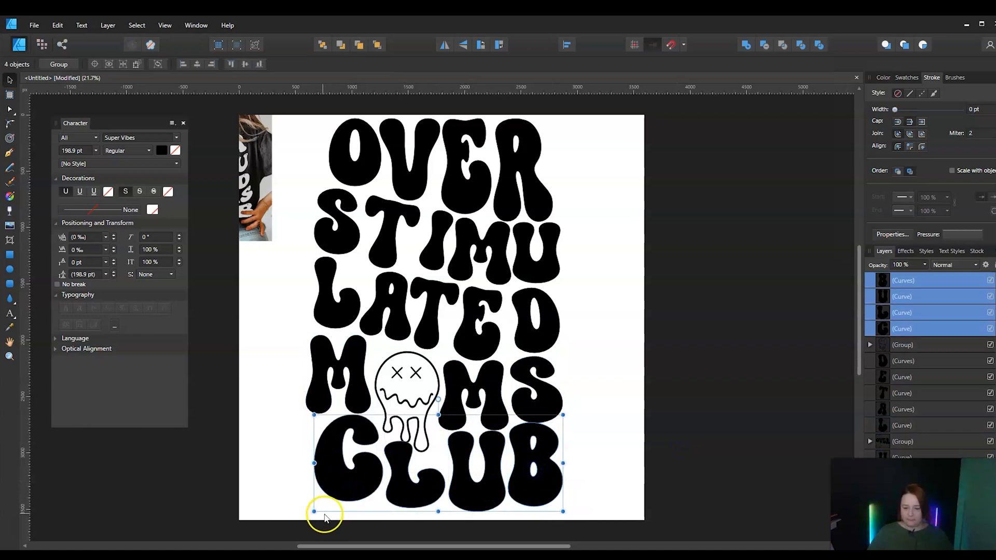
{"action": "left_click_drag", "start_coordinate": [314, 511], "coordinate": [298, 517]}
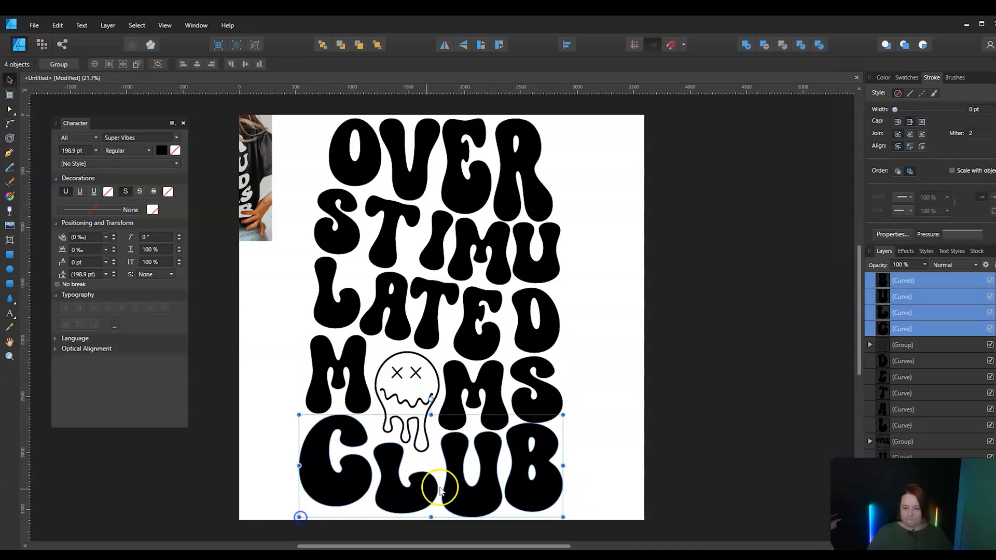
{"action": "left_click_drag", "start_coordinate": [471, 481], "coordinate": [469, 483]}
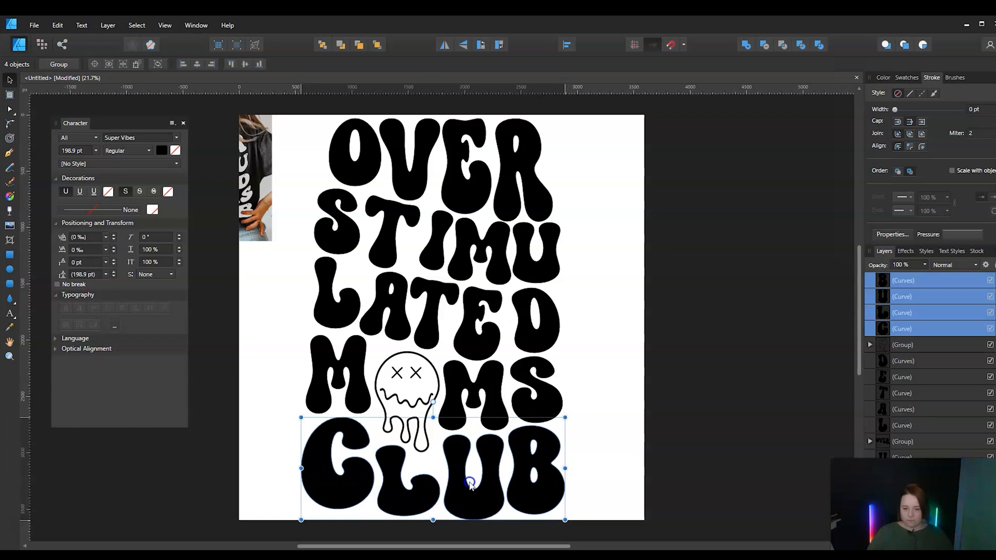
{"action": "left_click", "coordinate": [704, 388]}
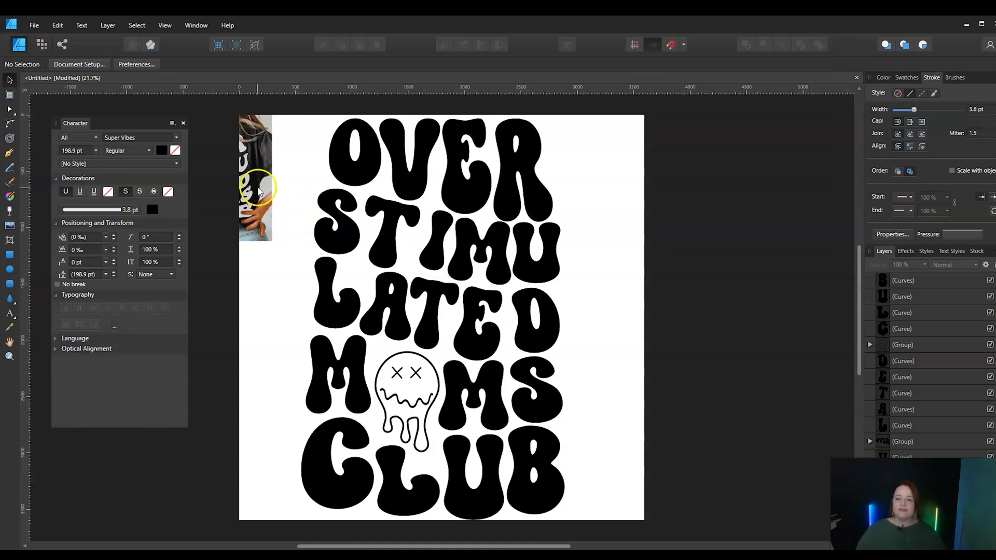
Slide the reference shirt photo onto the page to compare it with the lettering, and move it partly back off the page
{"action": "left_click_drag", "start_coordinate": [260, 184], "coordinate": [322, 187]}
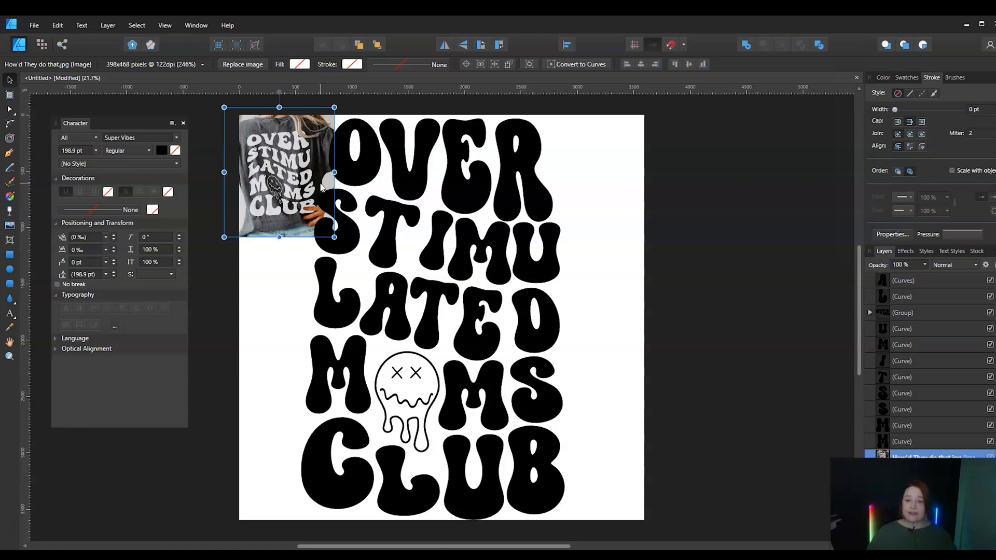
{"action": "mouse_move", "coordinate": [323, 169]}
{"action": "left_mouse_down"}
{"action": "mouse_move", "coordinate": [298, 154]}
{"action": "mouse_move", "coordinate": [318, 179]}
{"action": "mouse_move", "coordinate": [309, 173]}
{"action": "left_mouse_up"}
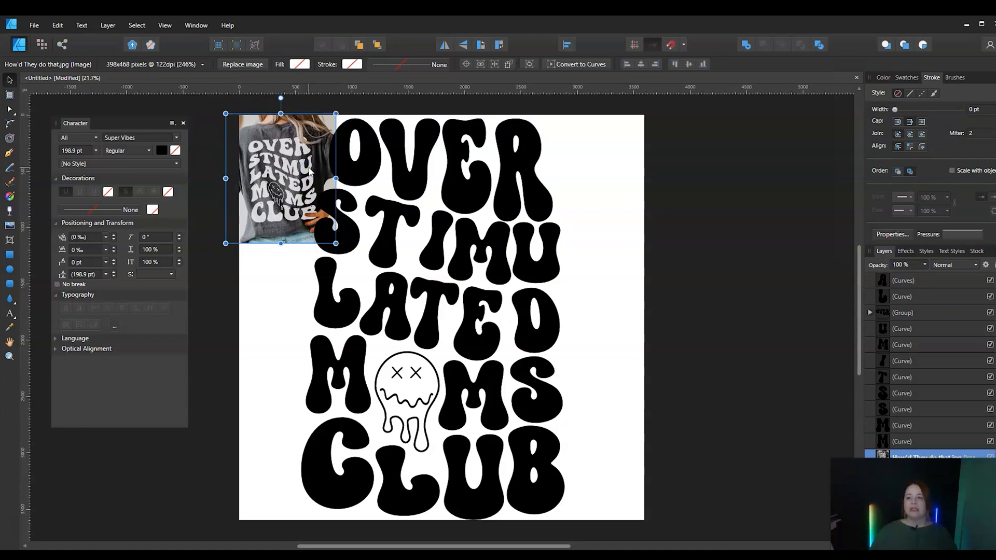
{"action": "left_click_drag", "start_coordinate": [304, 169], "coordinate": [277, 161]}
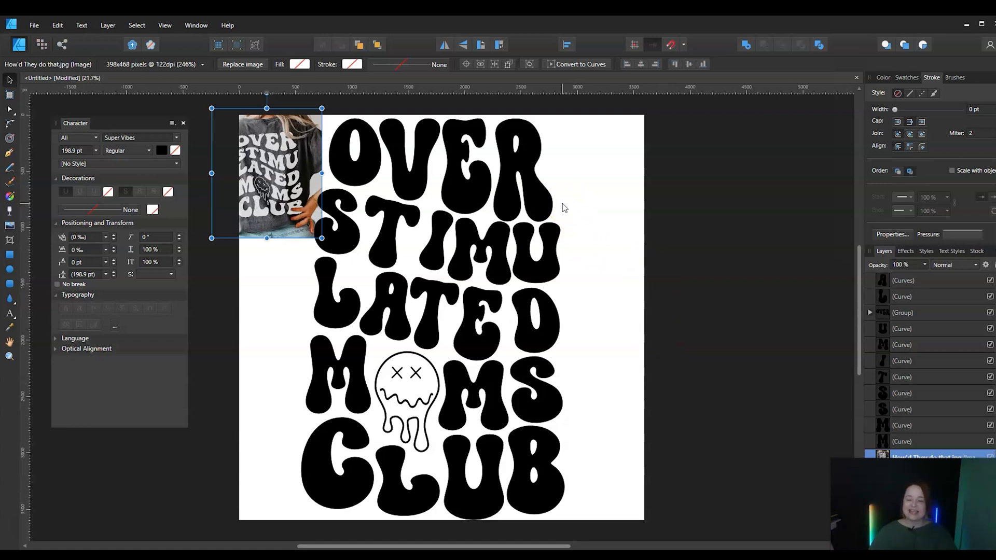
{"action": "left_click_drag", "start_coordinate": [271, 166], "coordinate": [288, 165]}
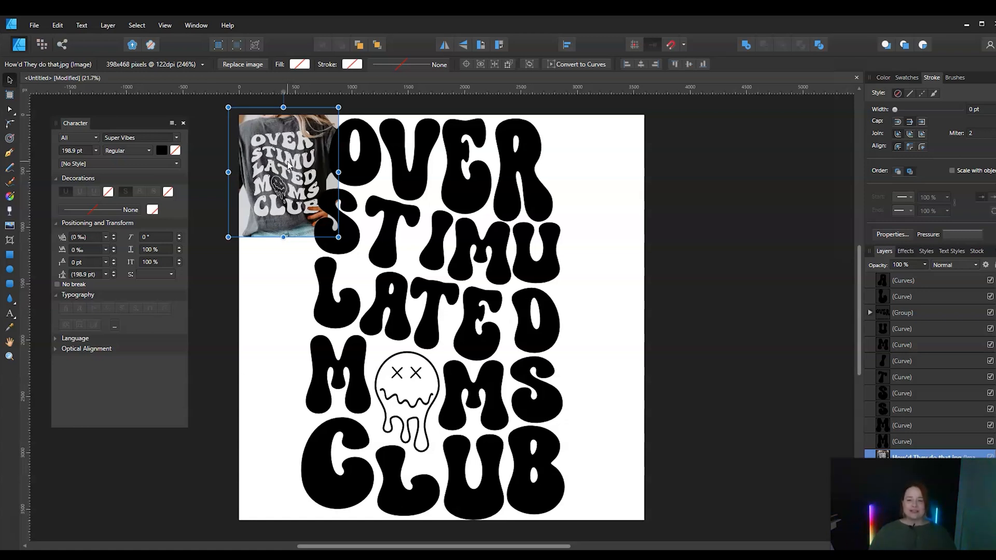
{"action": "left_click_drag", "start_coordinate": [288, 165], "coordinate": [231, 165]}
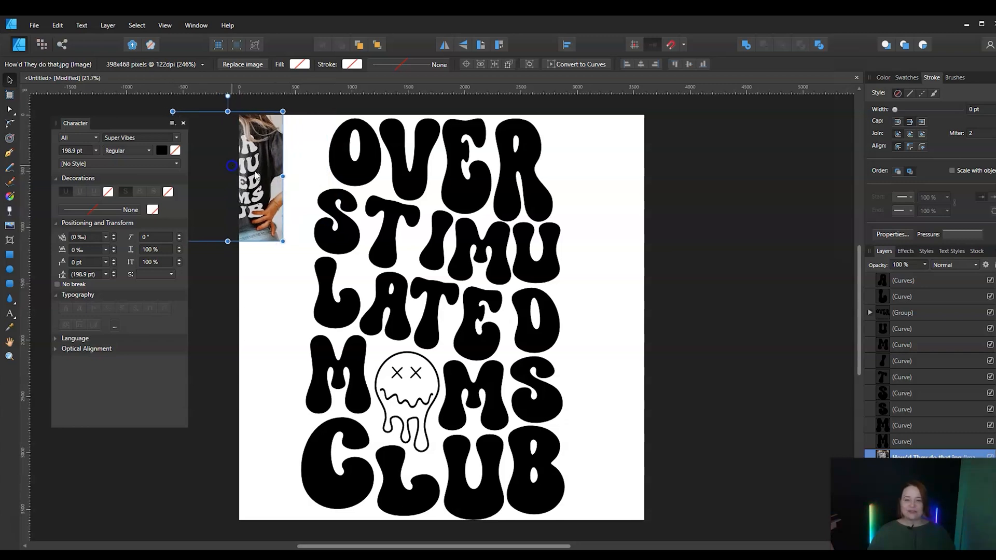